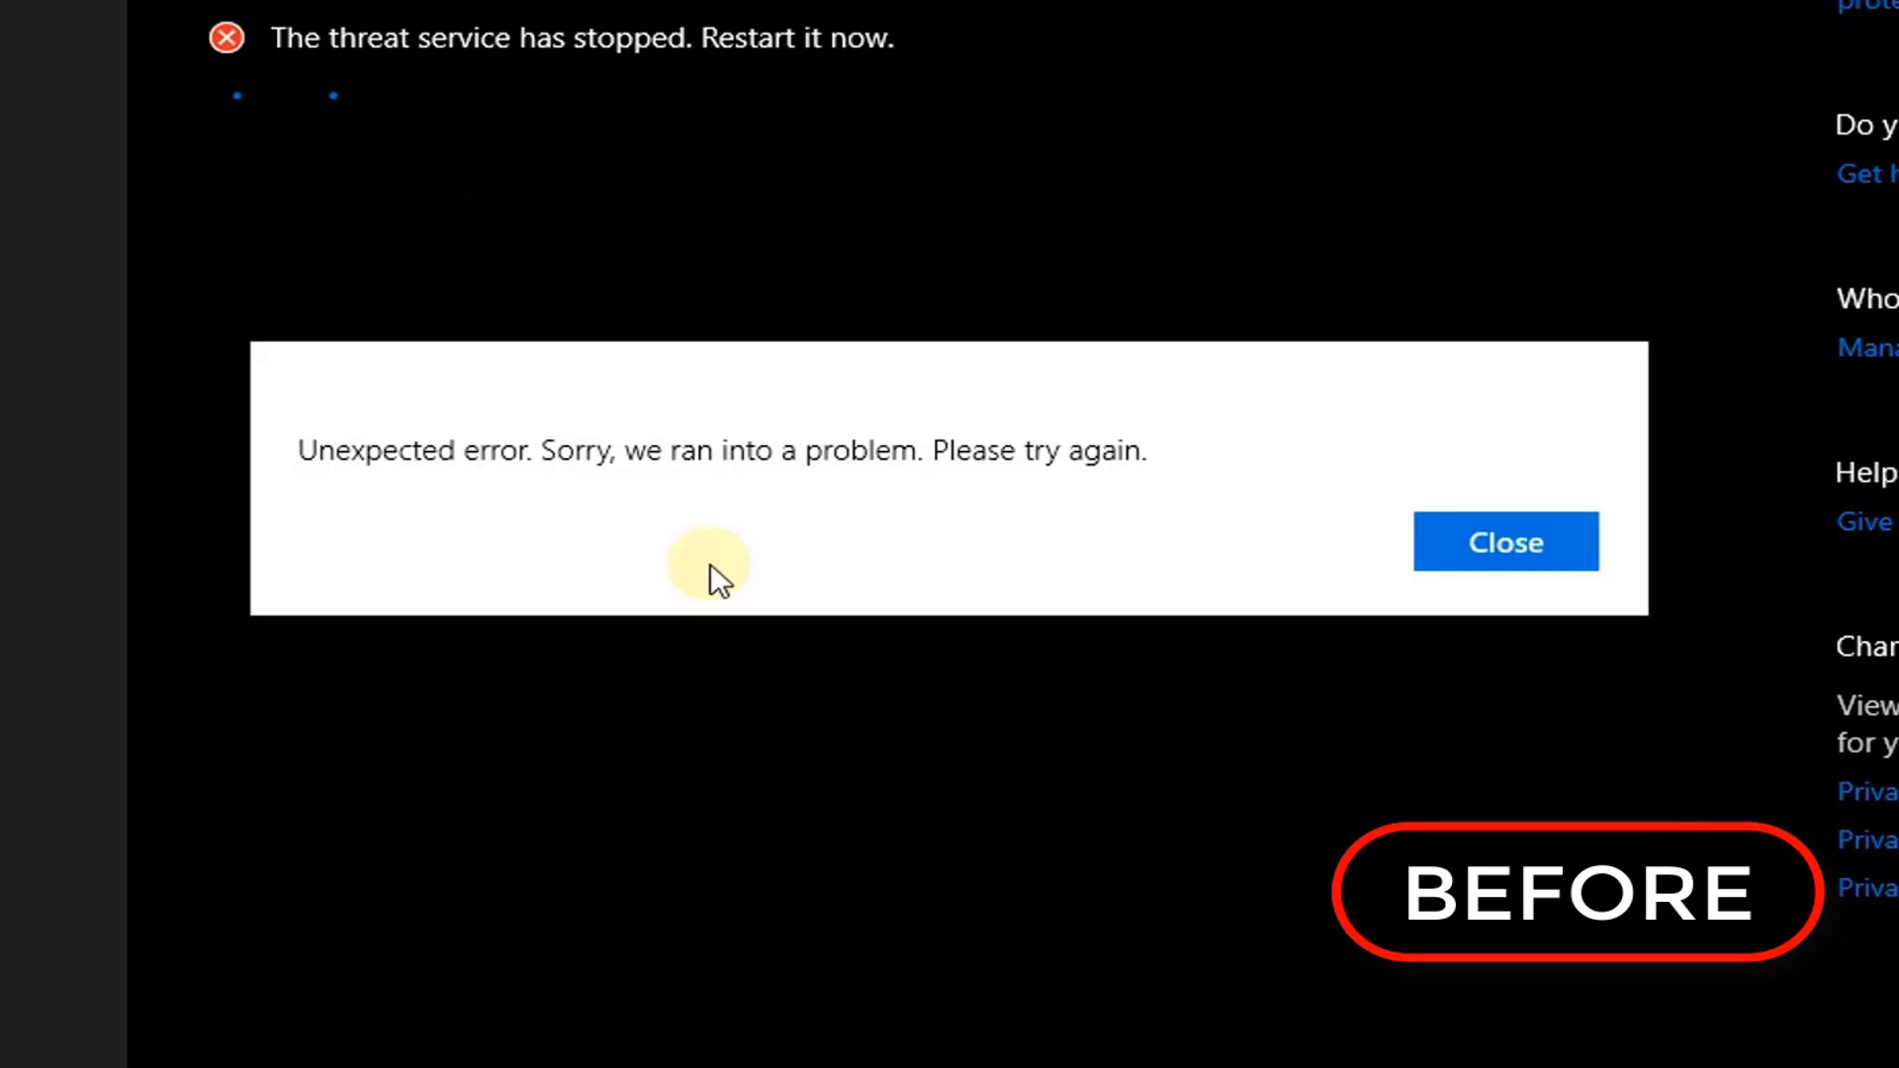
- Close the error message and open Windows Security by searching for "windows Security"
click(1434, 544)
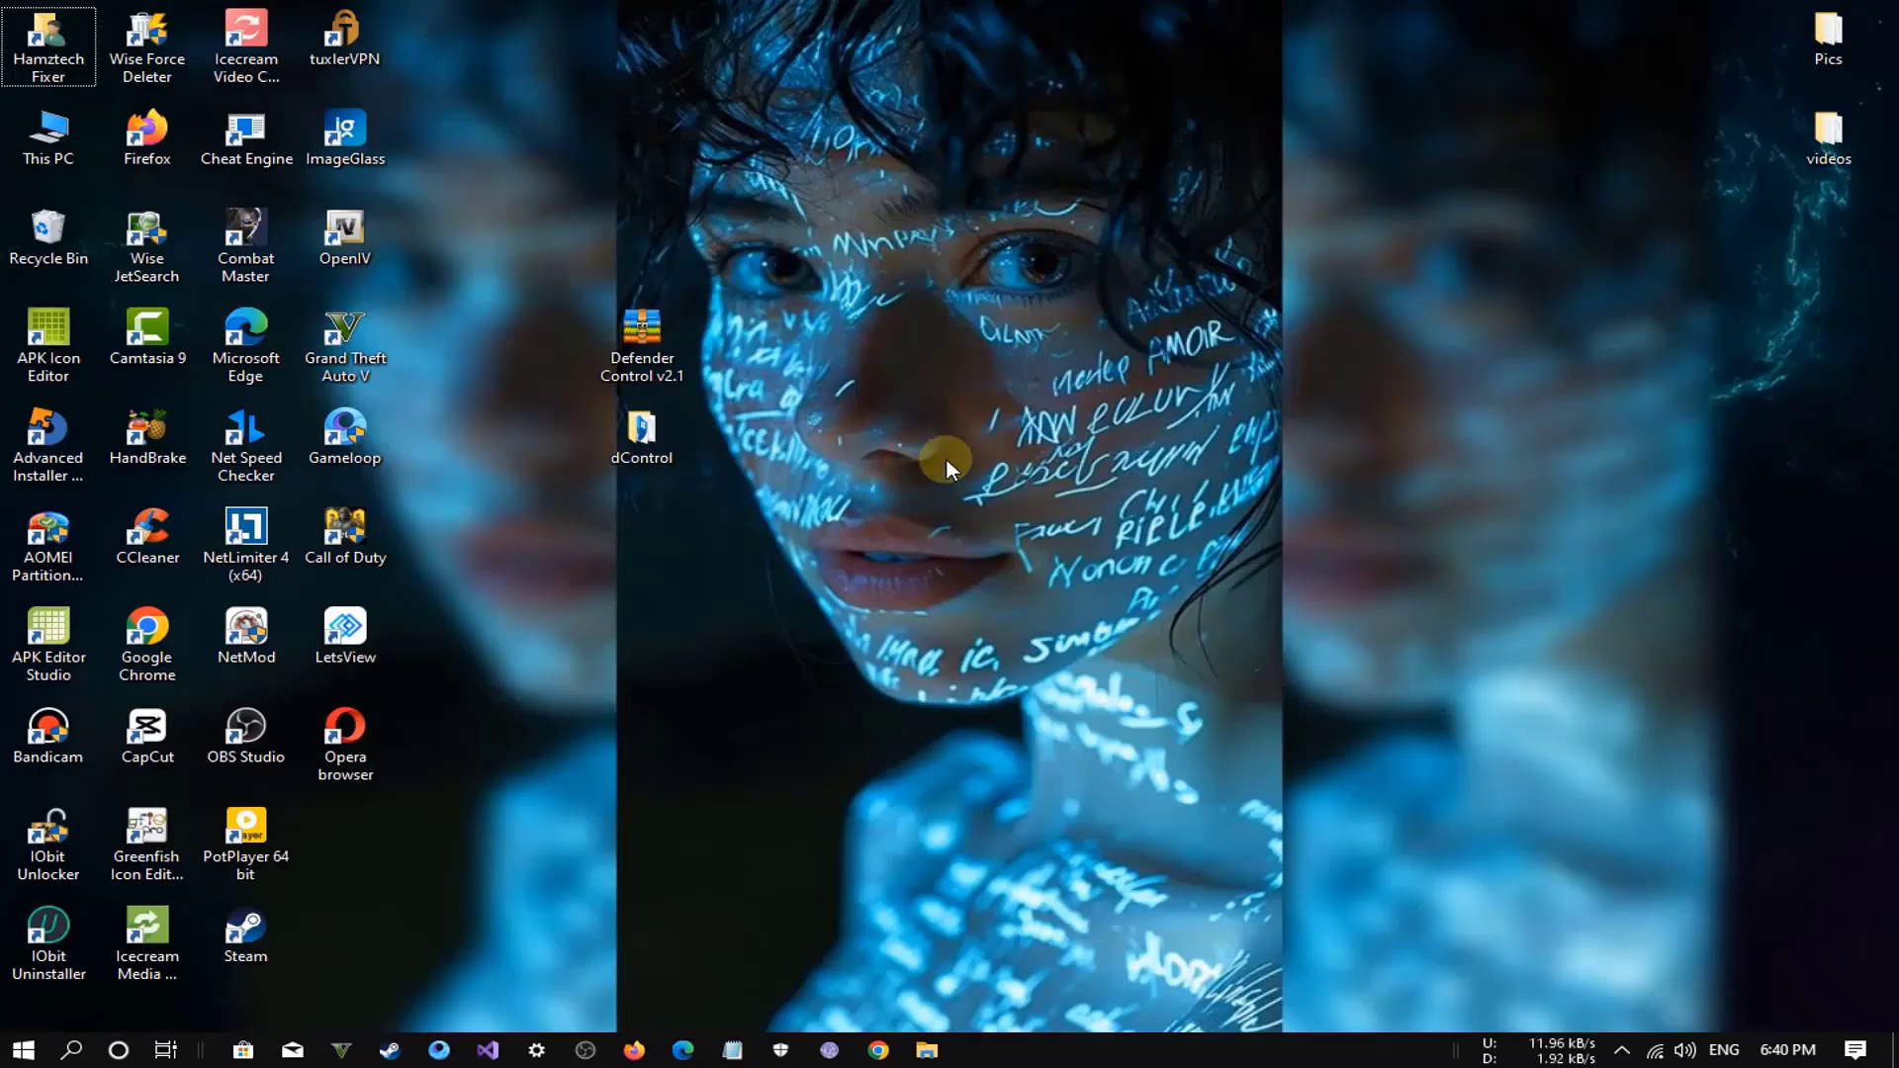
click(72, 1051)
text(windows Security)
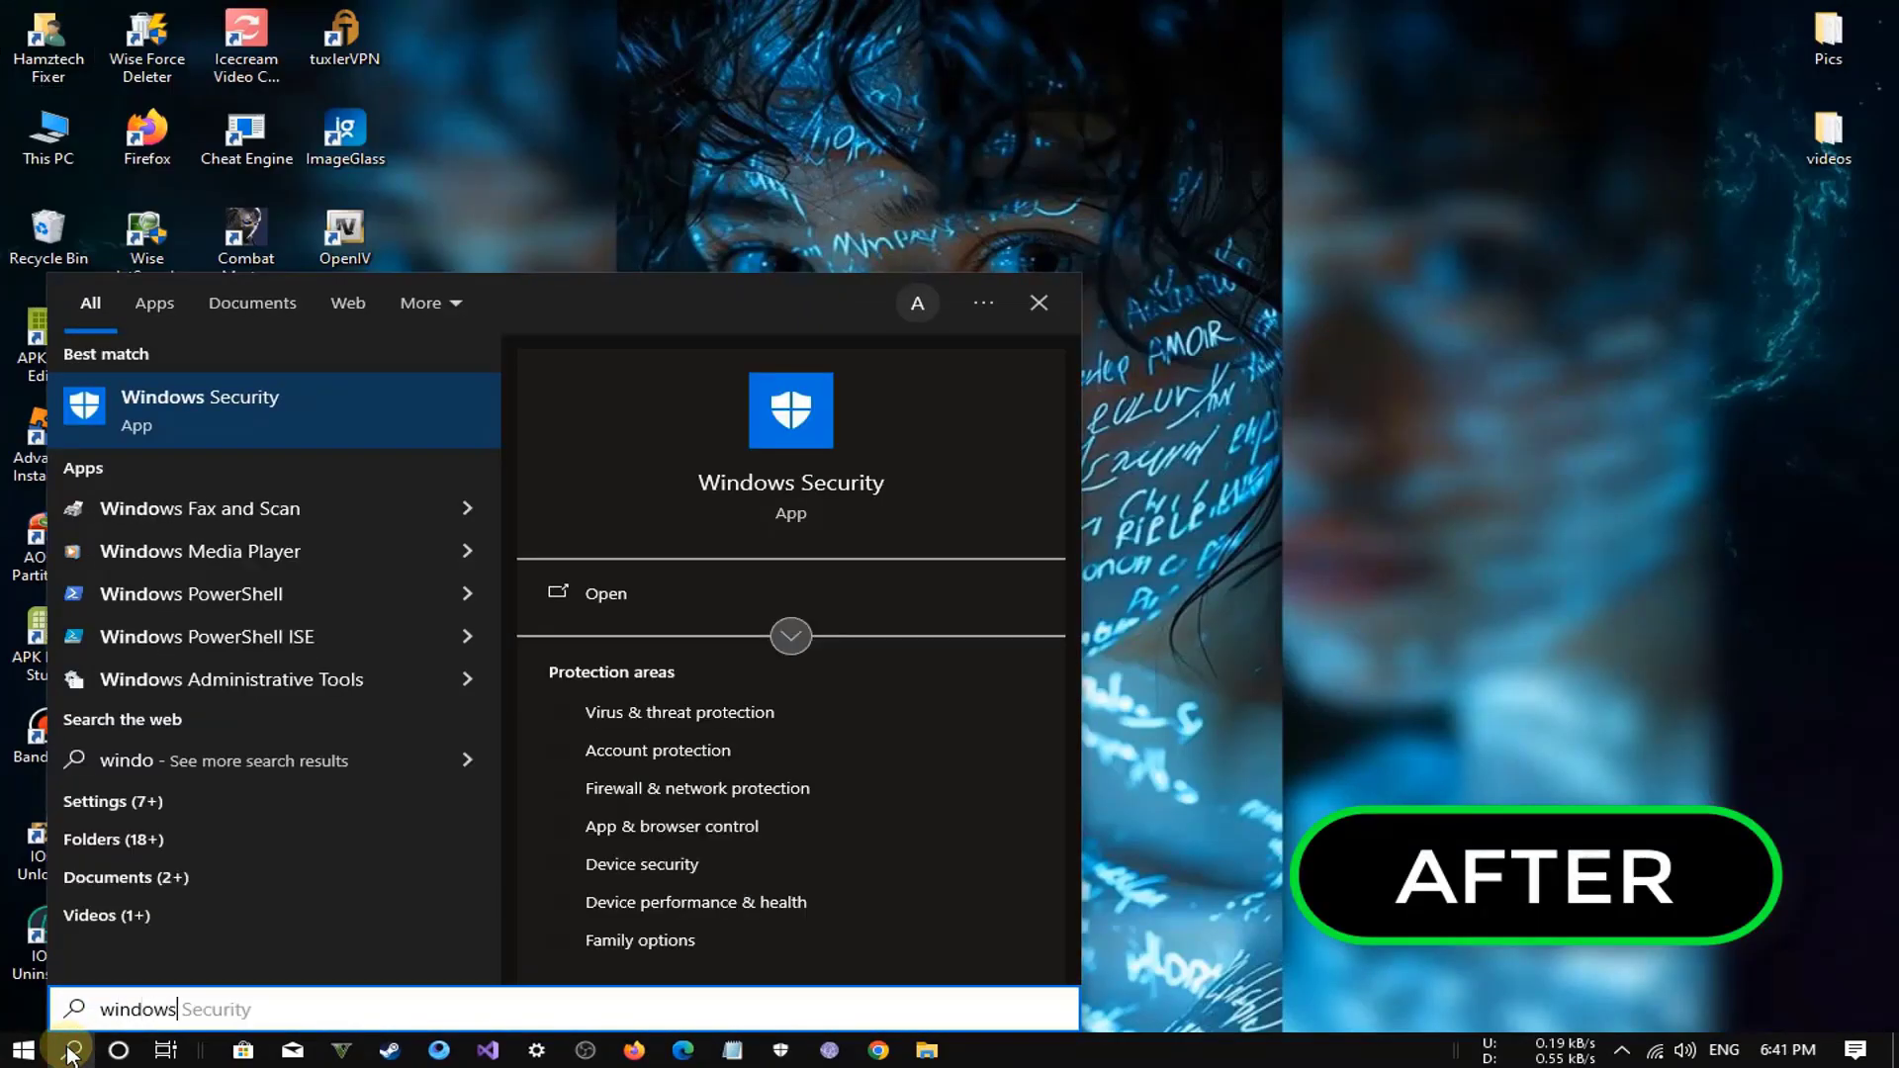
click(211, 402)
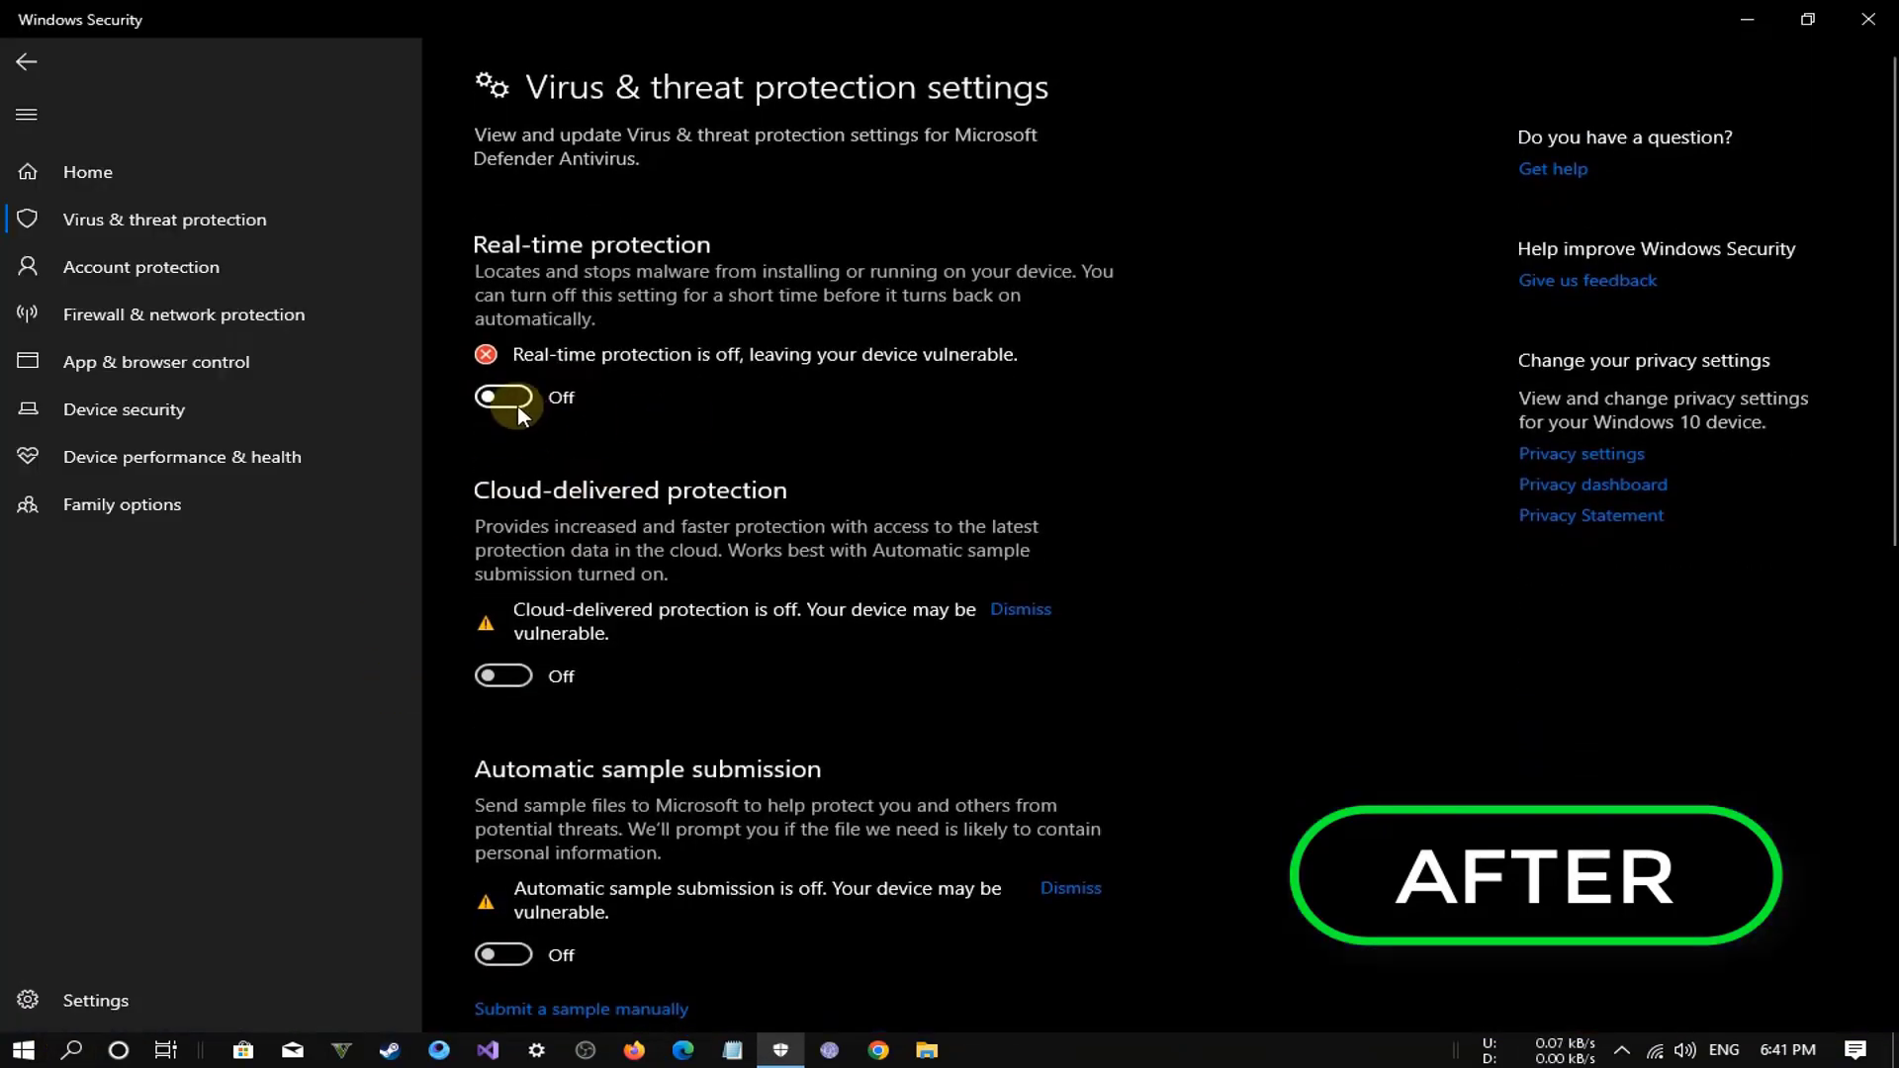
- Turn on Real-time protection, Cloud-delivered protection, Automatic sample submission and Tamper Protection, and return to the security overview
click(513, 398)
click(504, 651)
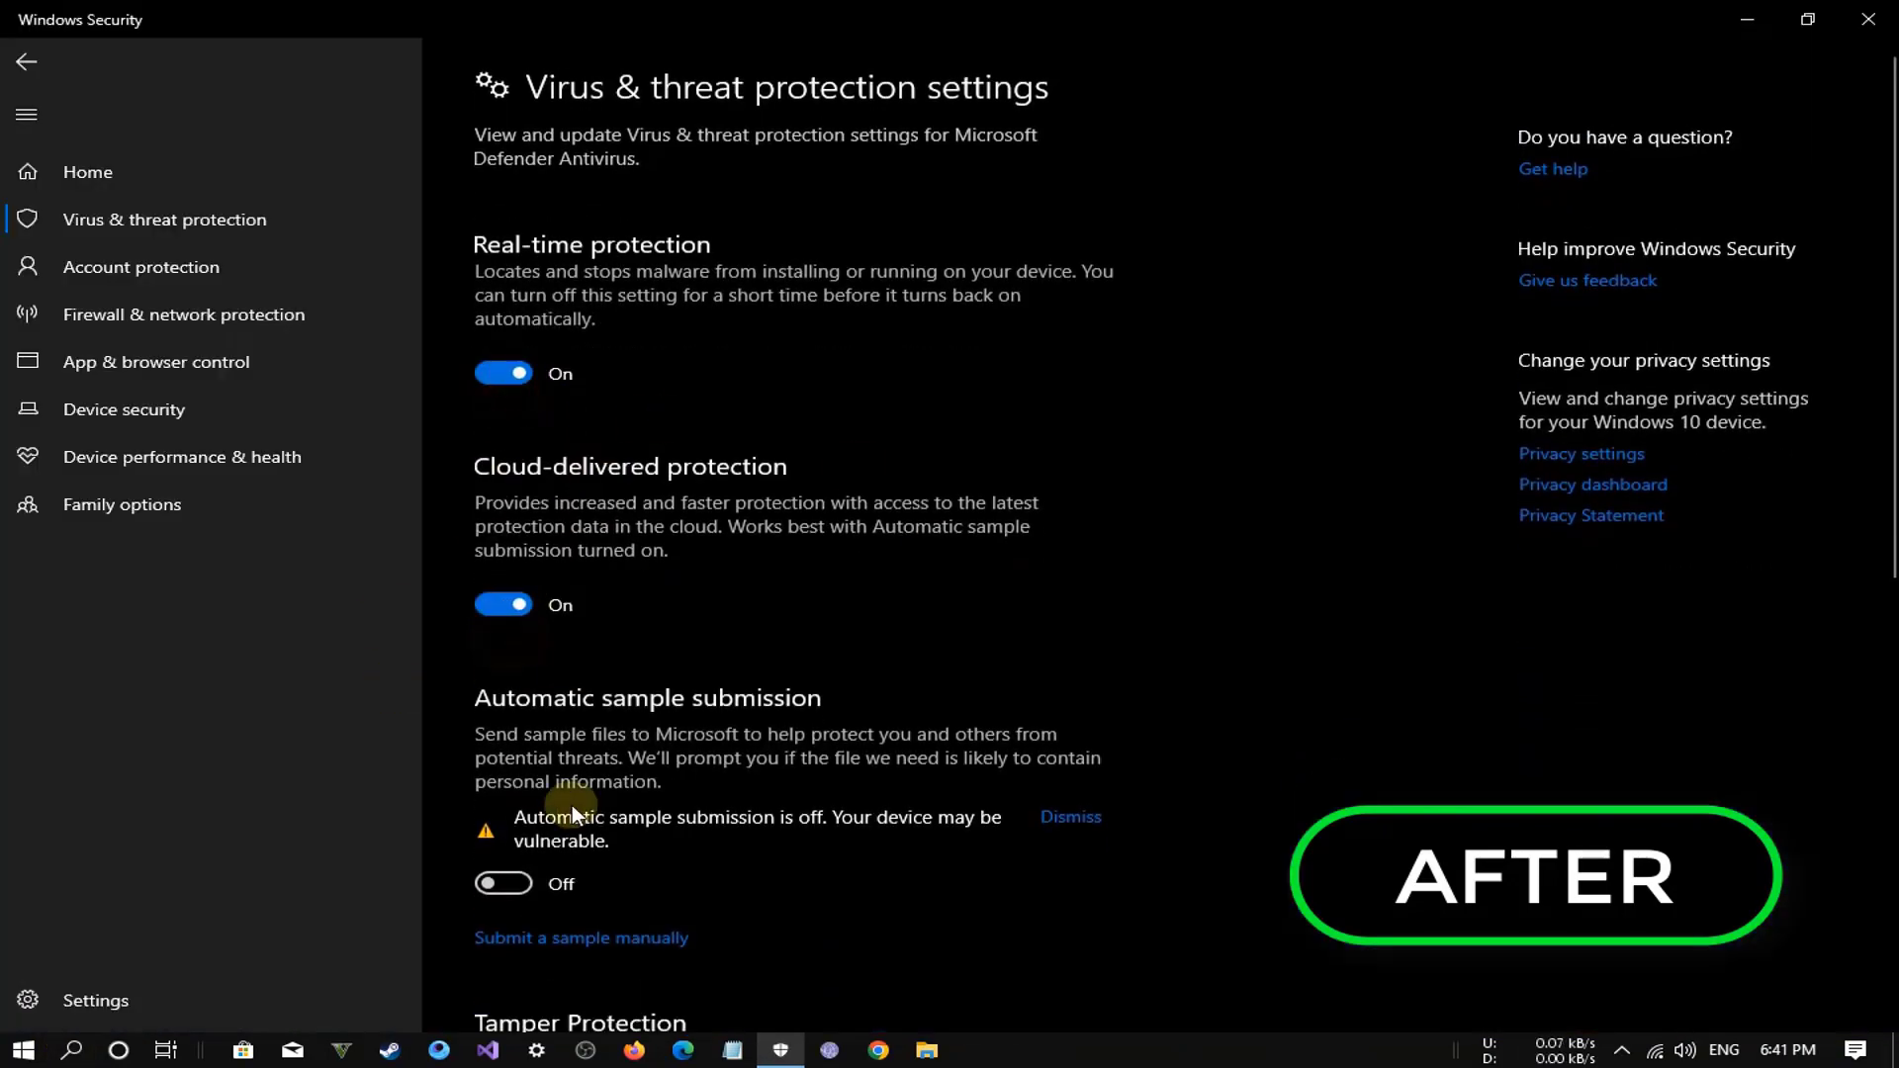
click(504, 871)
drag(1887, 297, 1887, 538)
click(494, 638)
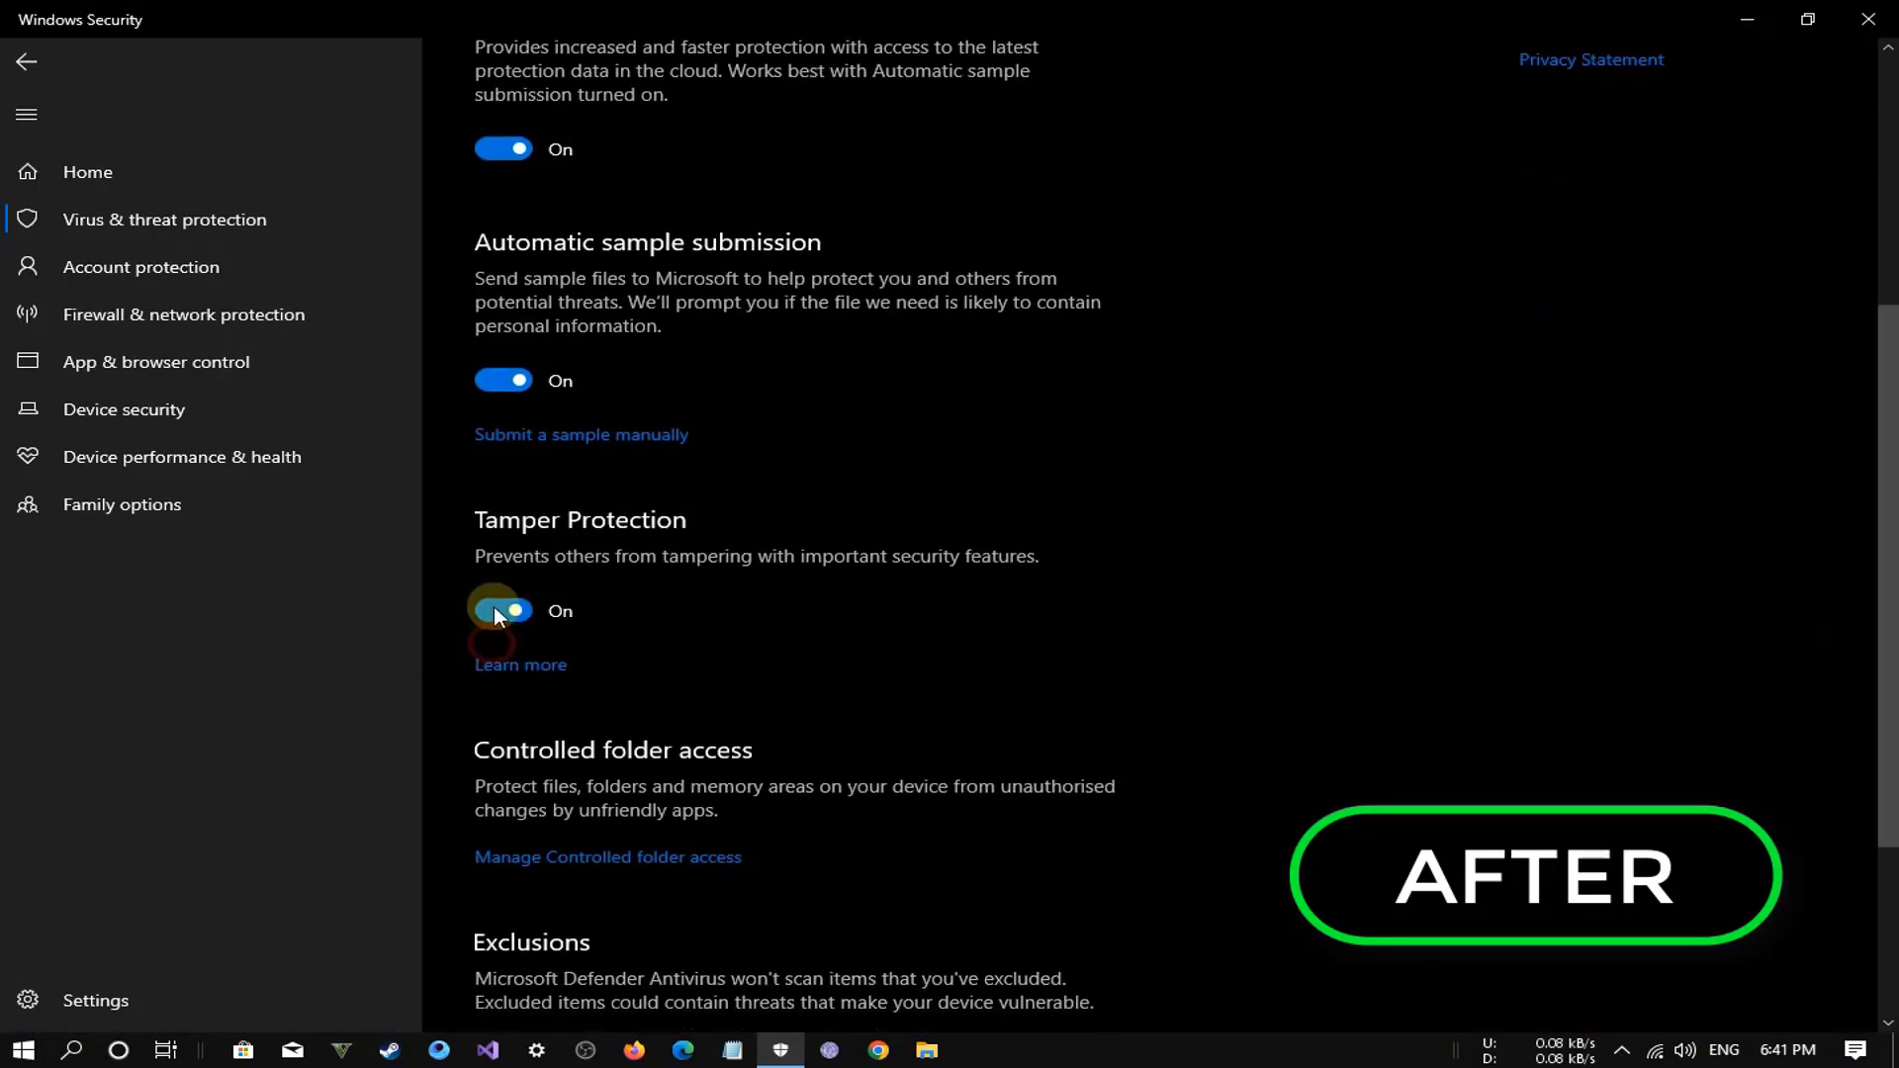
click(114, 180)
click(636, 384)
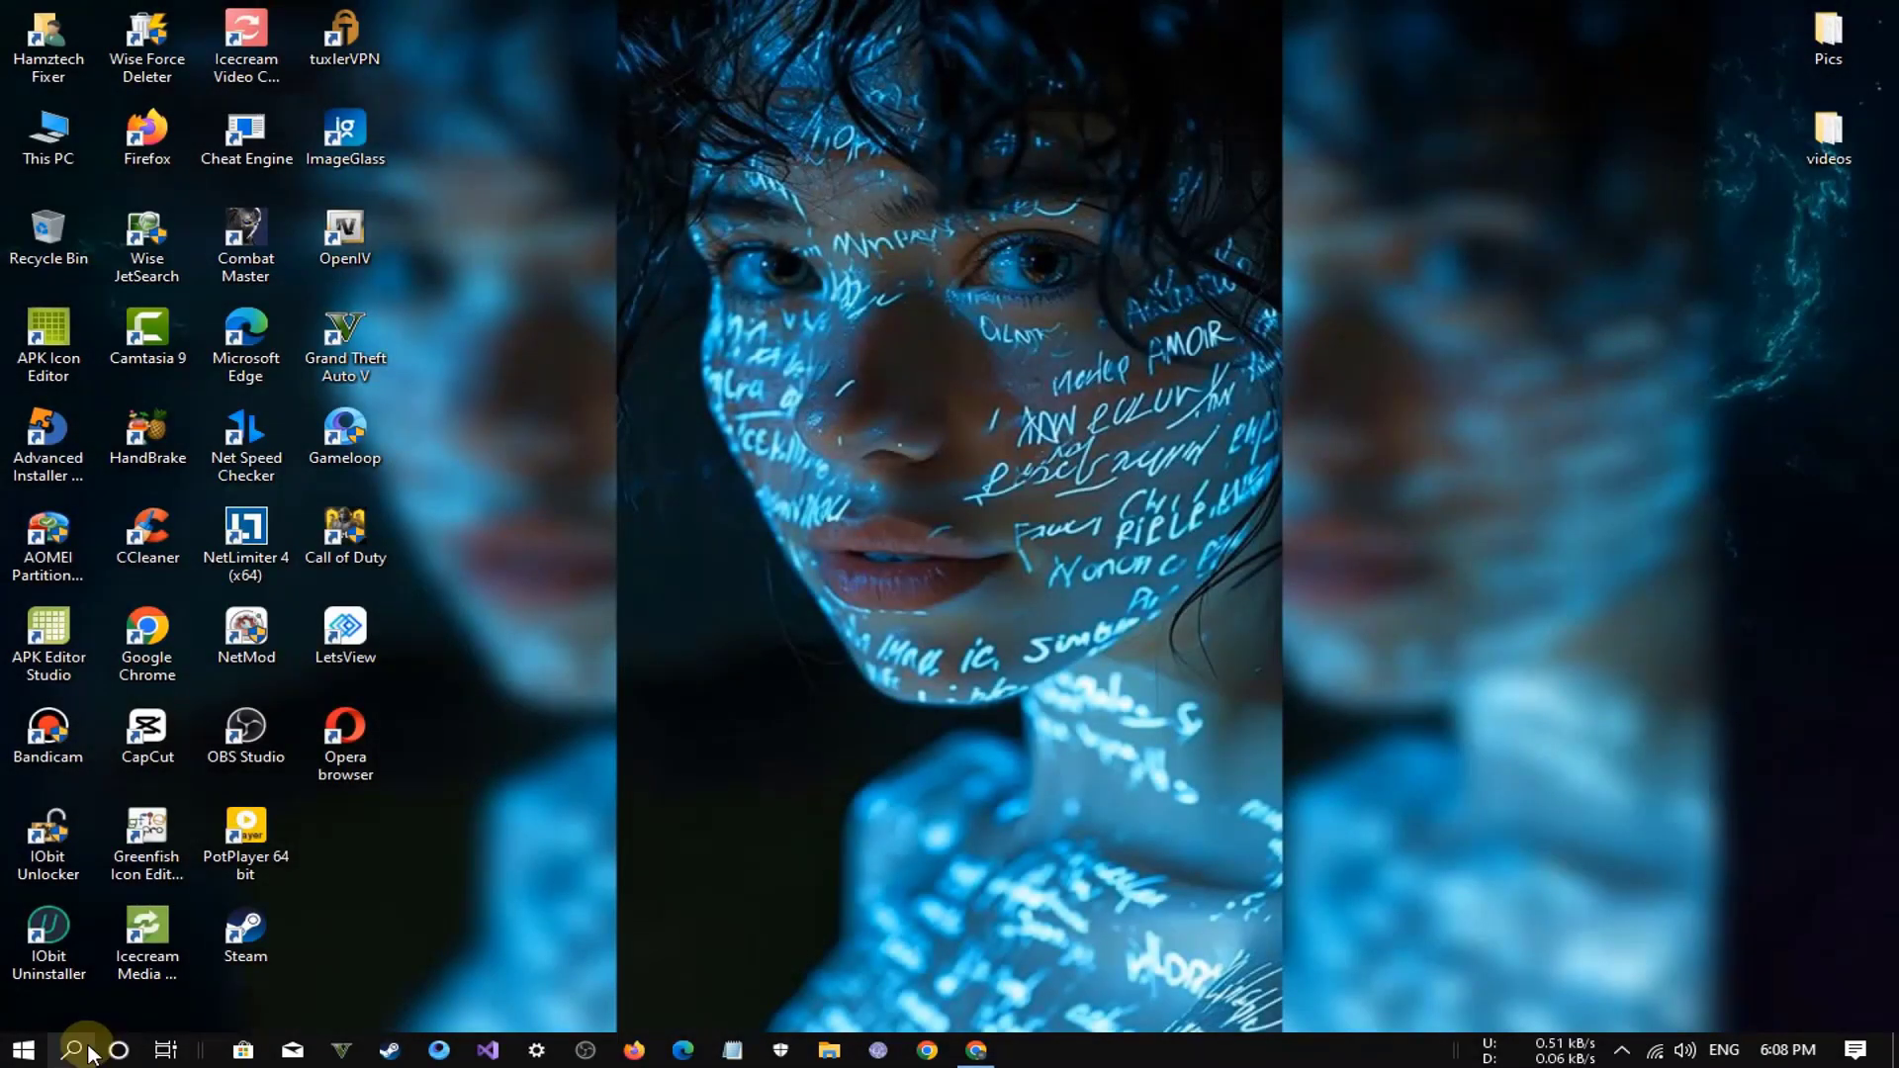
- Search Windows for "windows de" and open the Windows Security app
click(87, 1049)
text(windows)
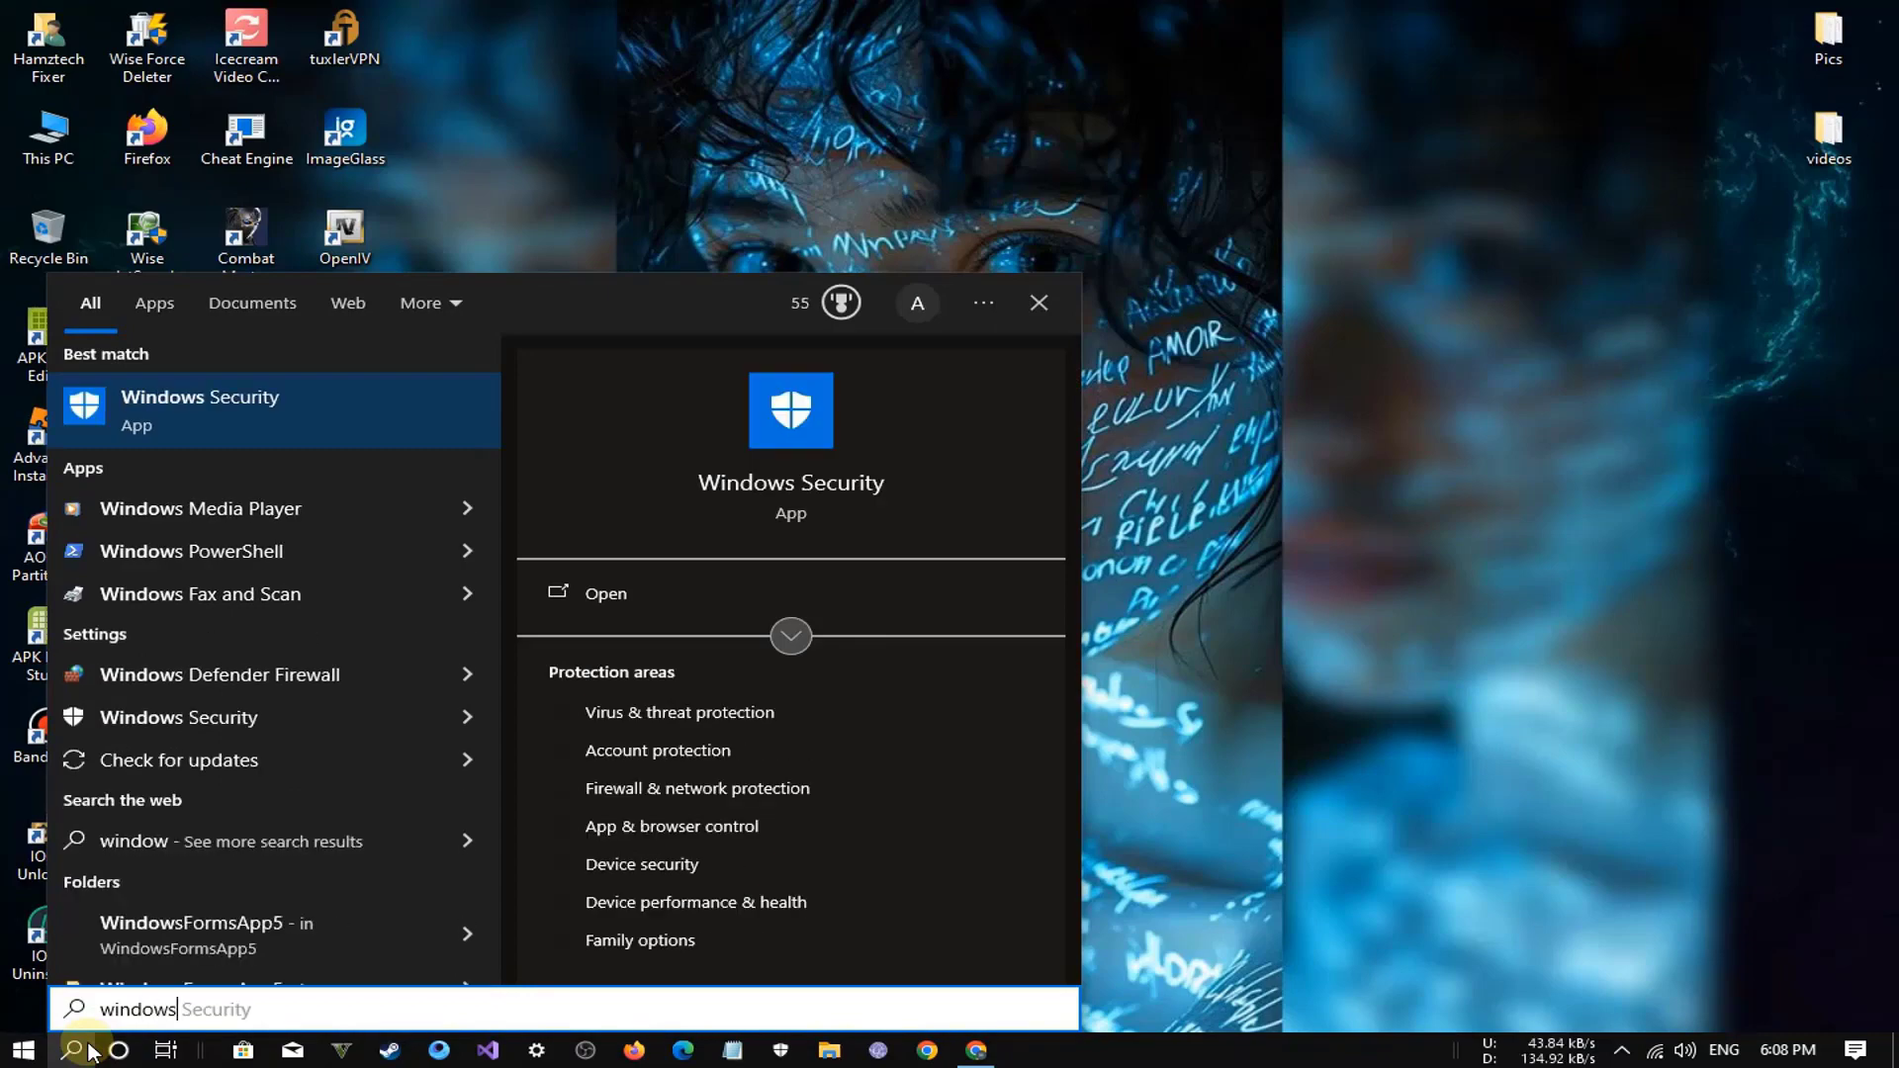
text( de)
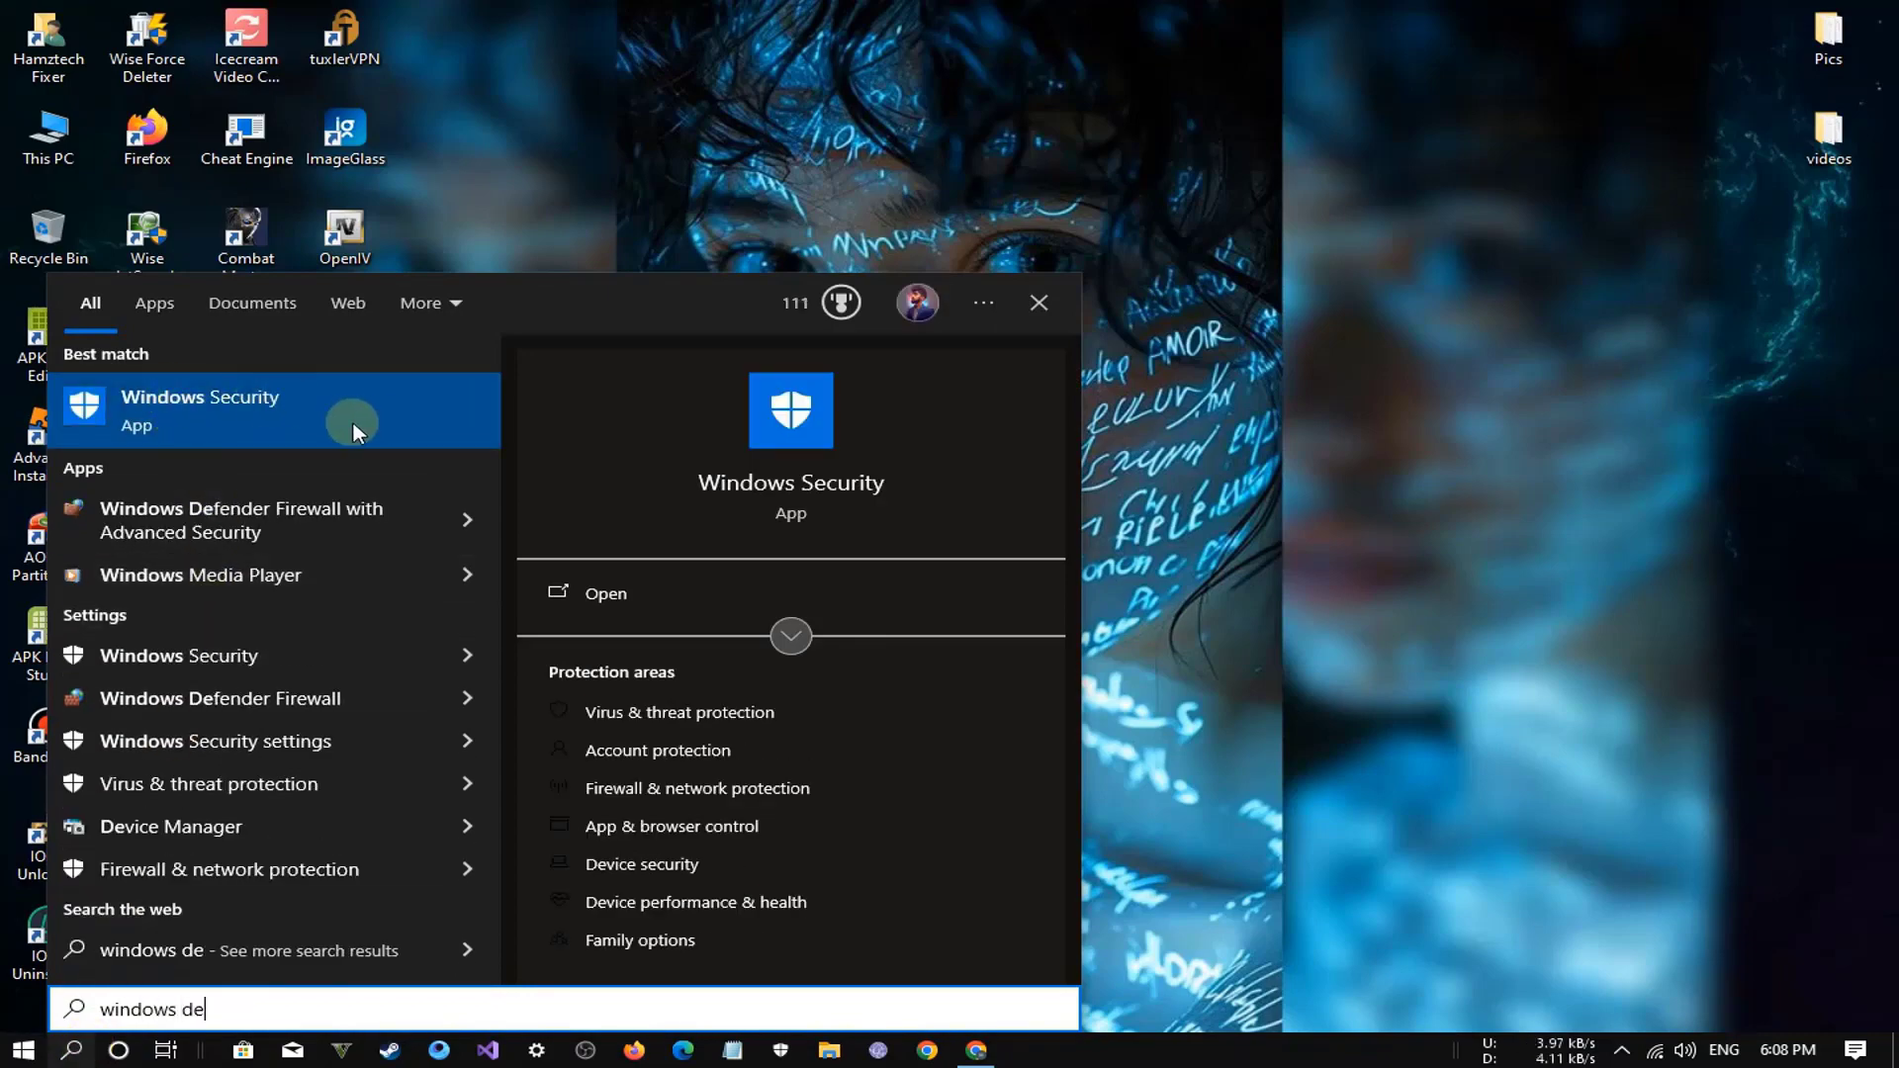
click(277, 411)
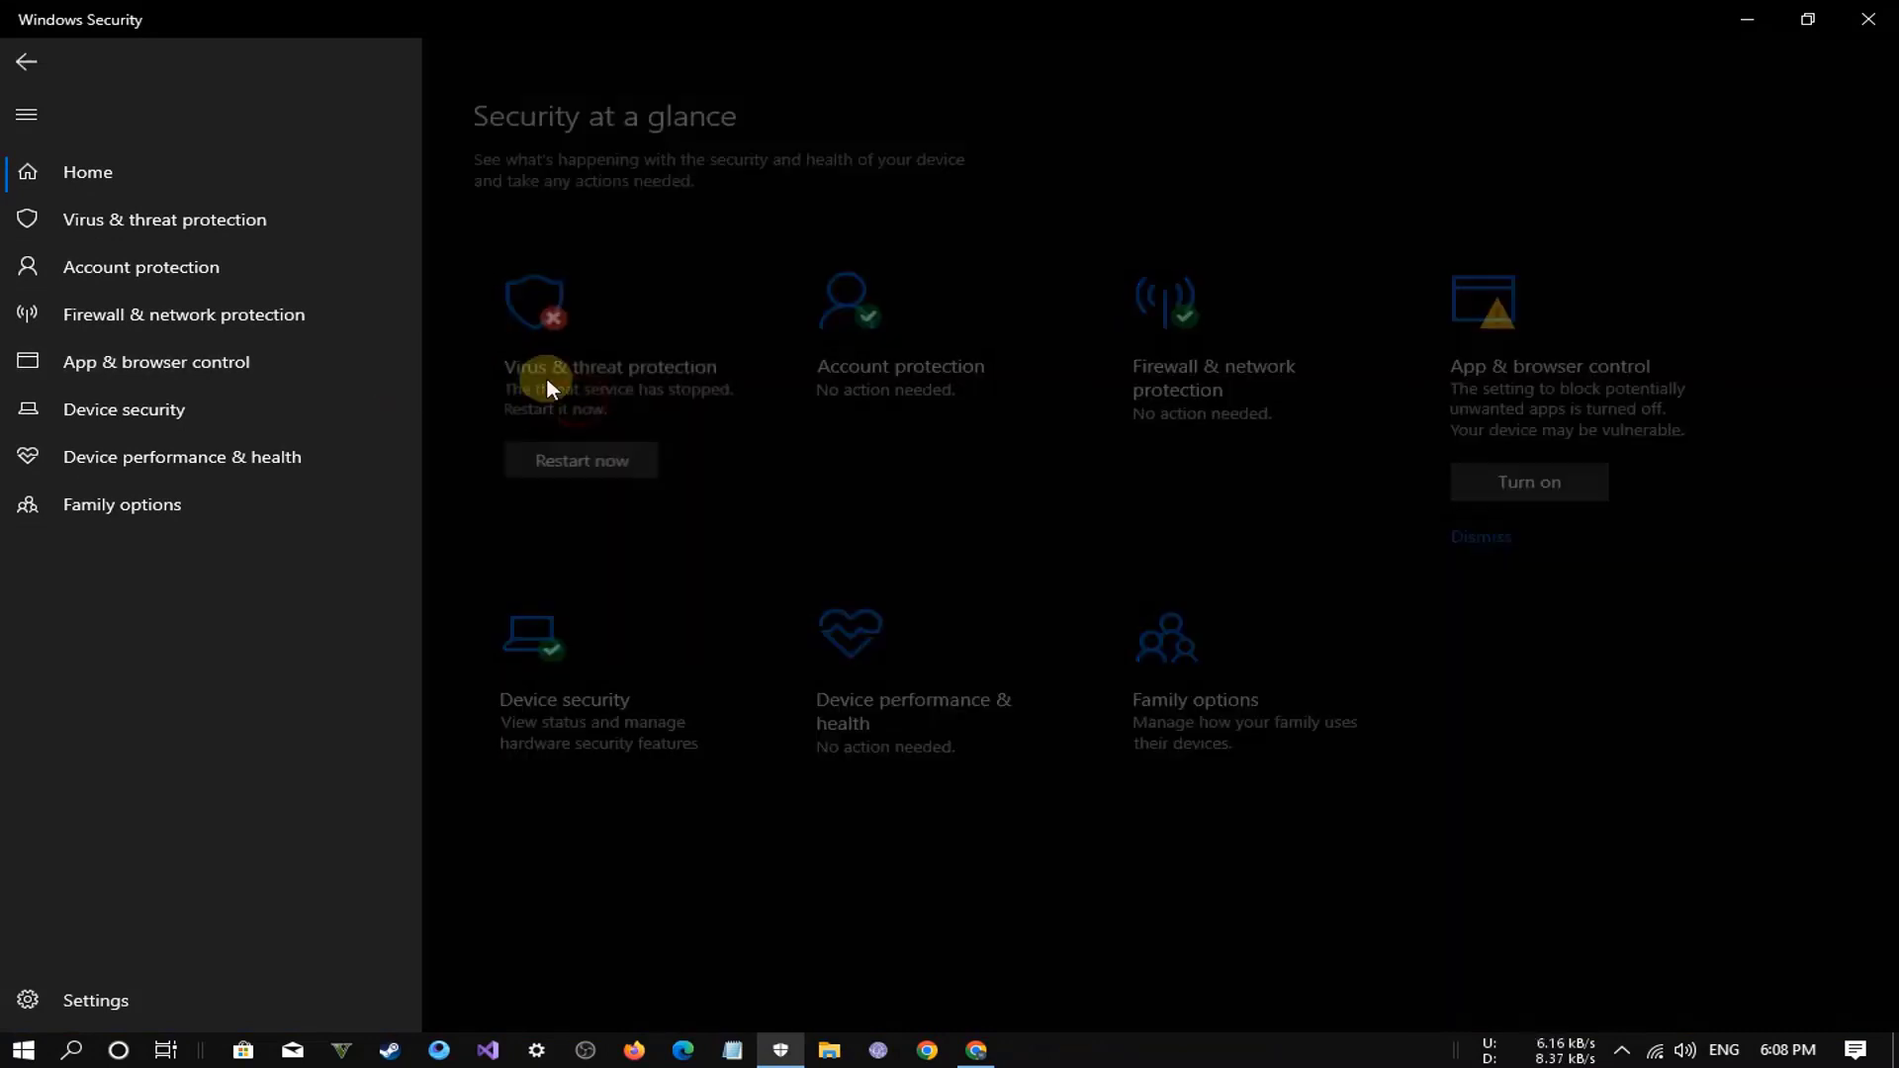
- Try to restart the stopped threat service from the Virus & threat protection page and dismiss the error message
click(546, 376)
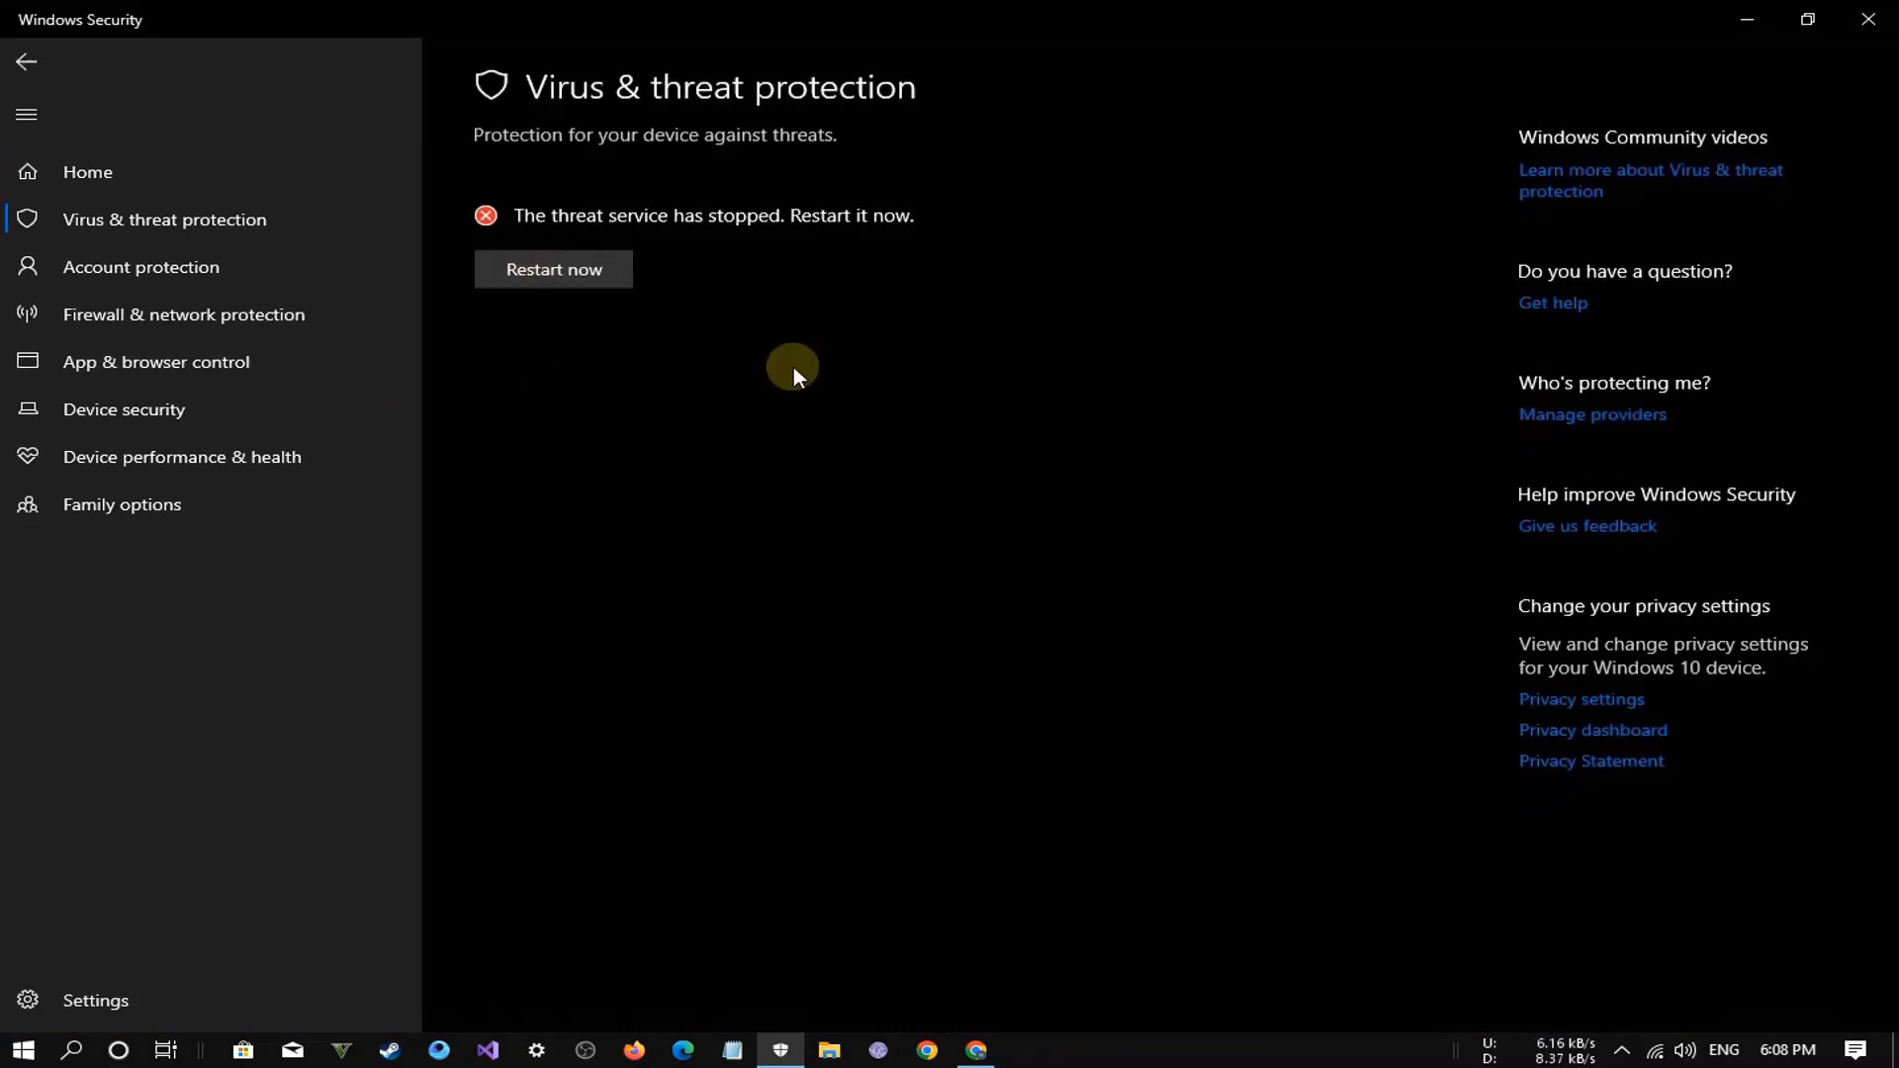
click(542, 282)
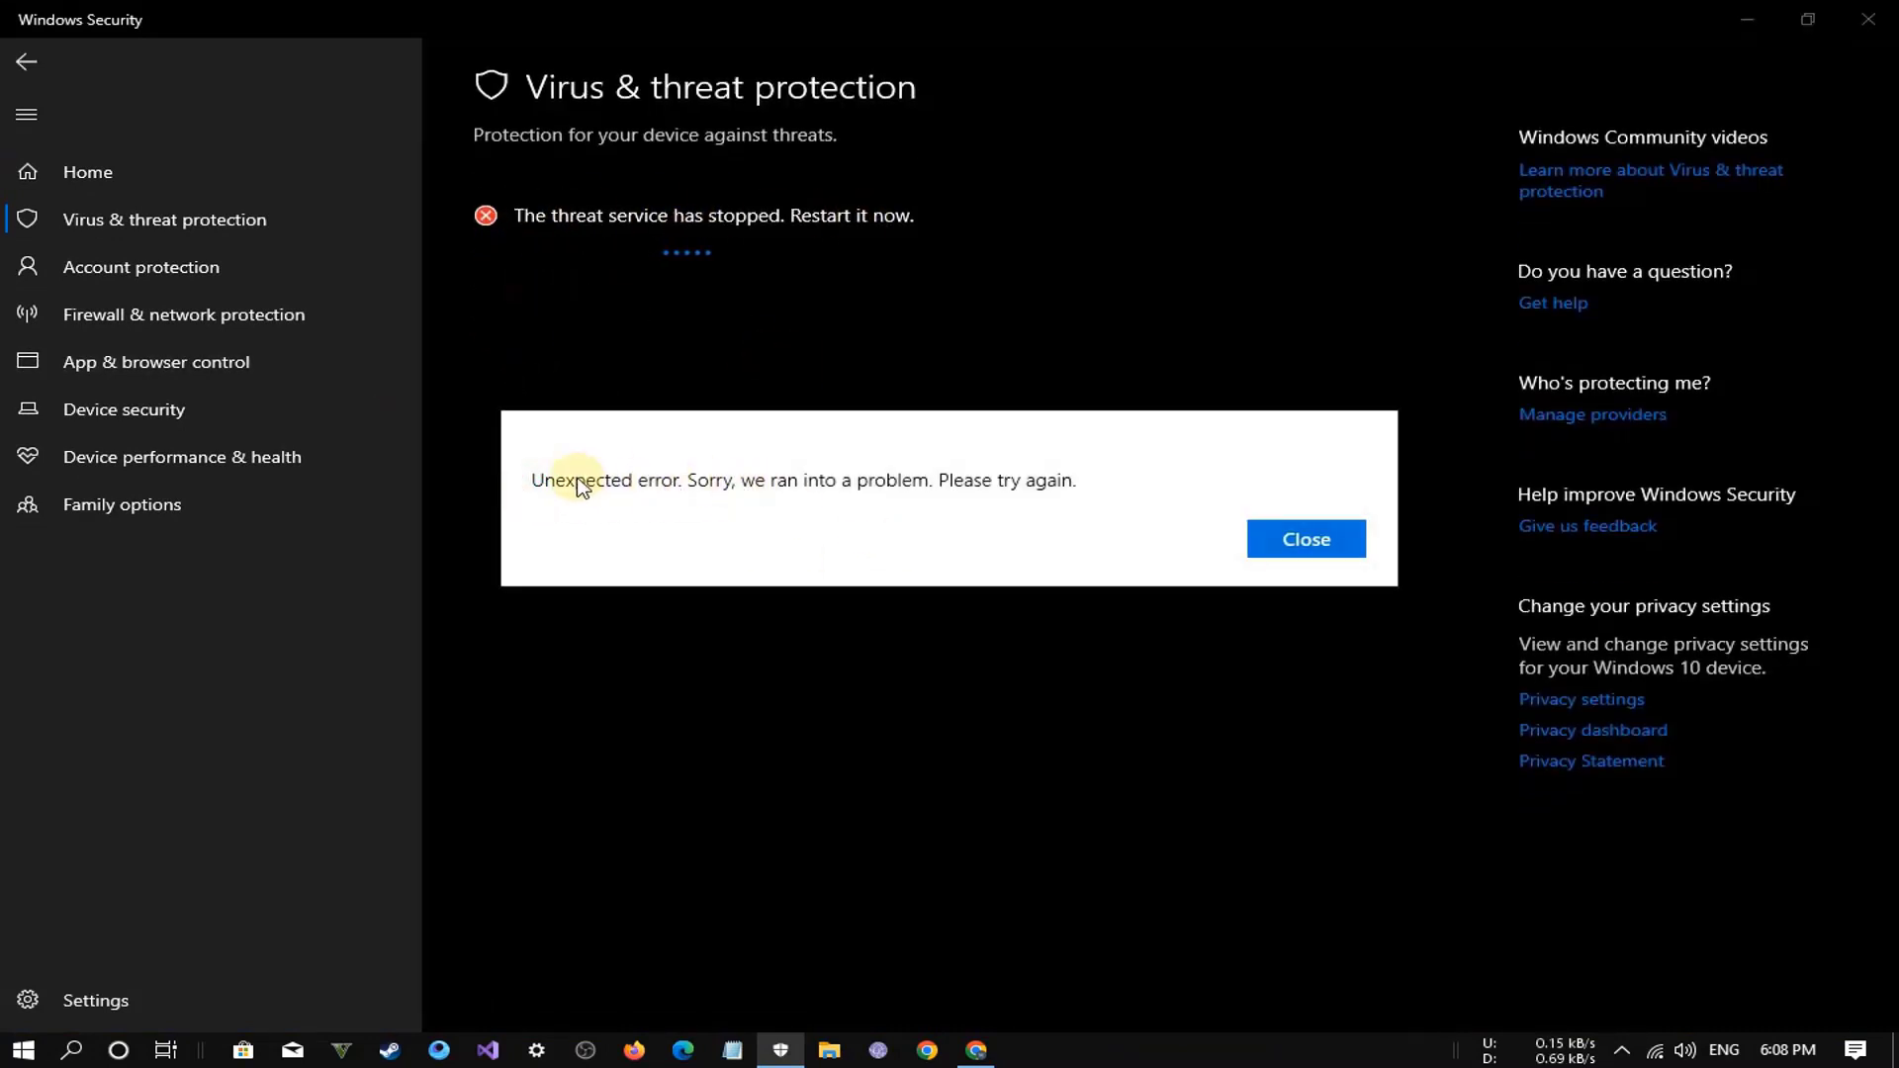
click(1284, 539)
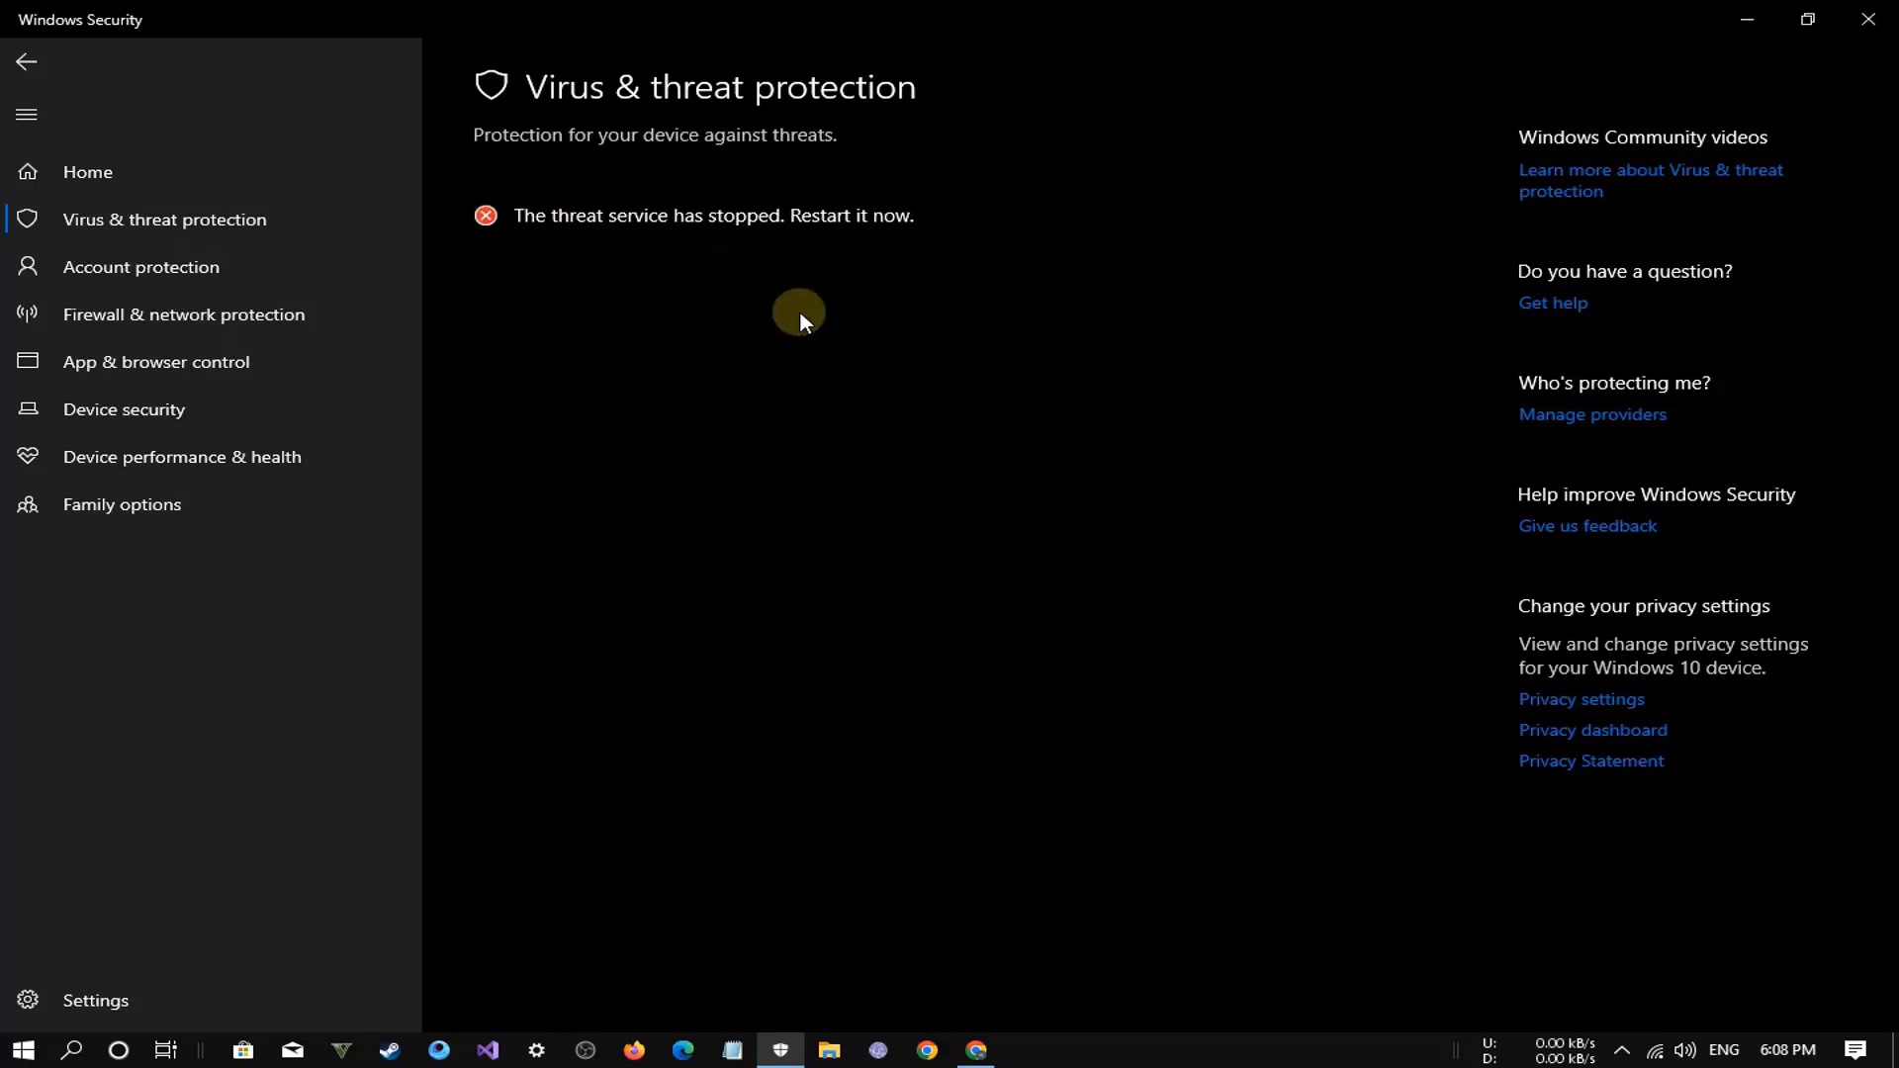
- Try restarting the threat service again from the security overview, dismiss the error and close Windows Security
click(91, 173)
click(572, 471)
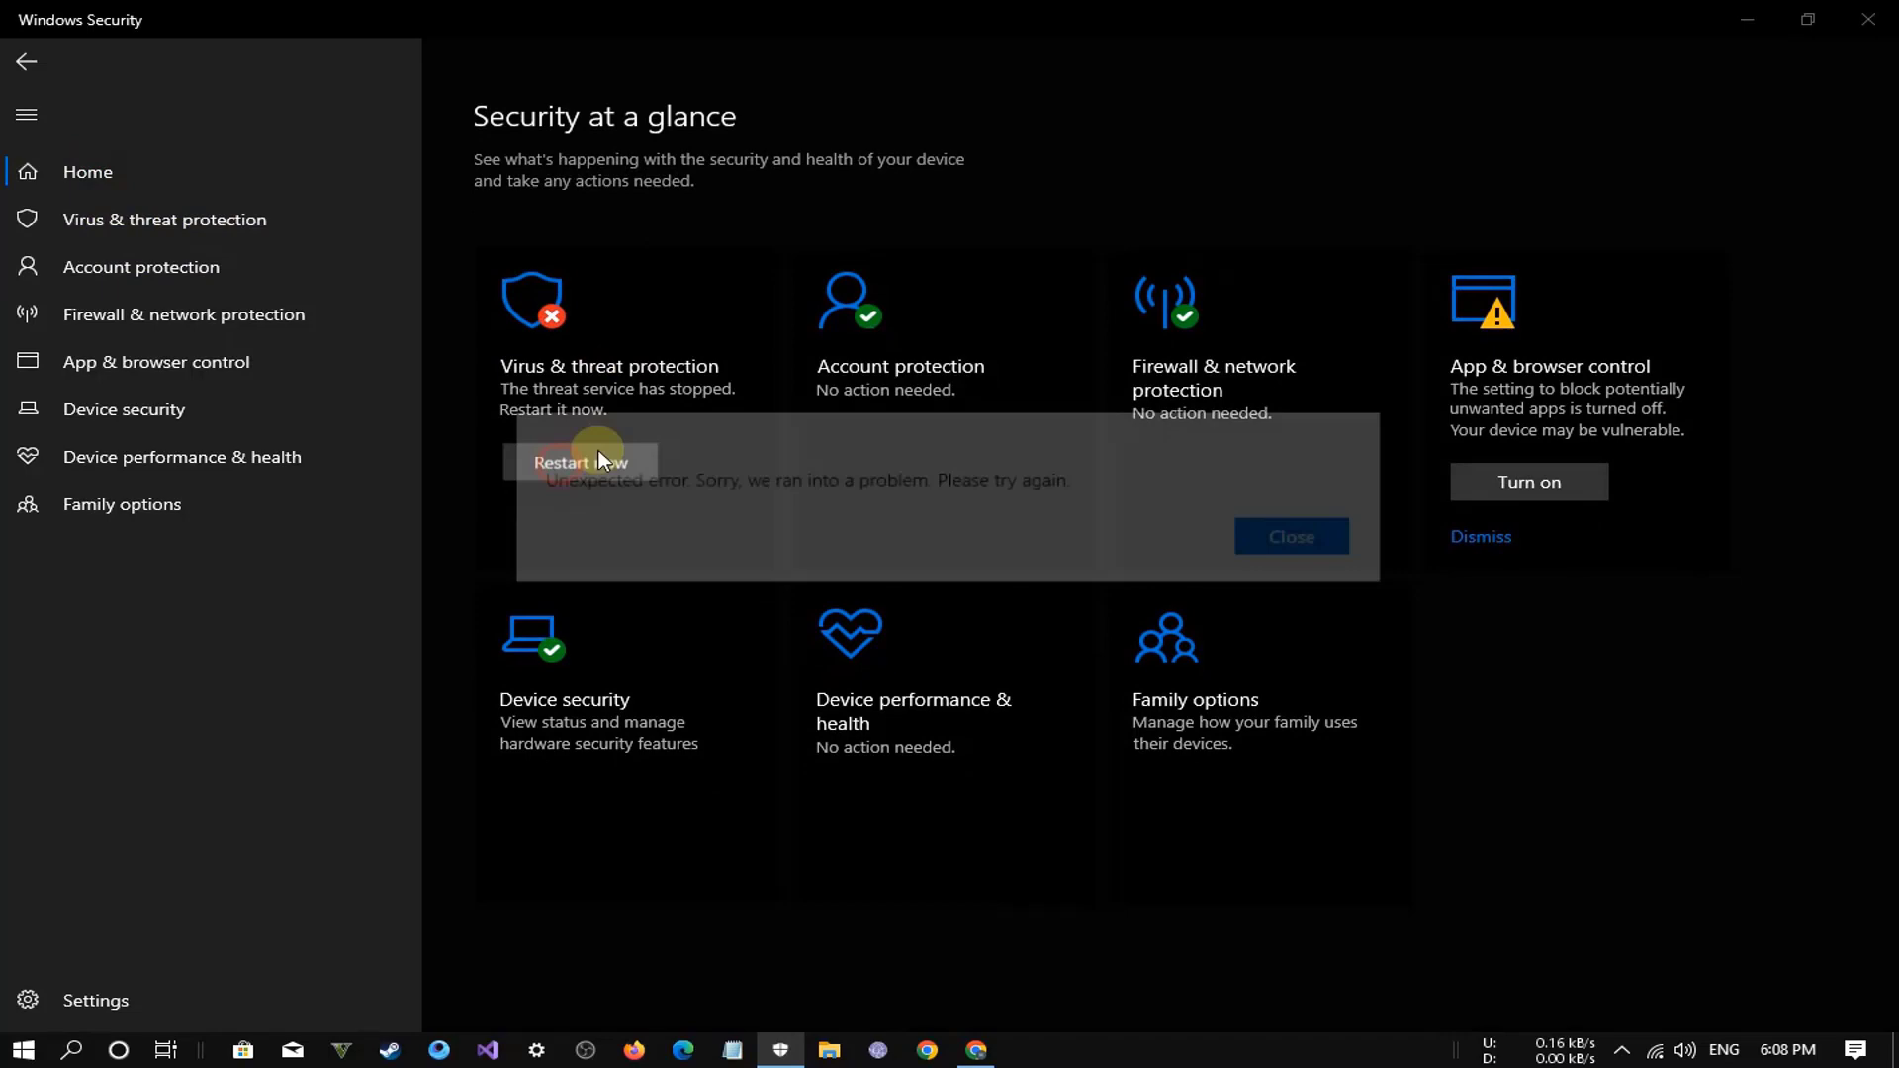
click(1269, 550)
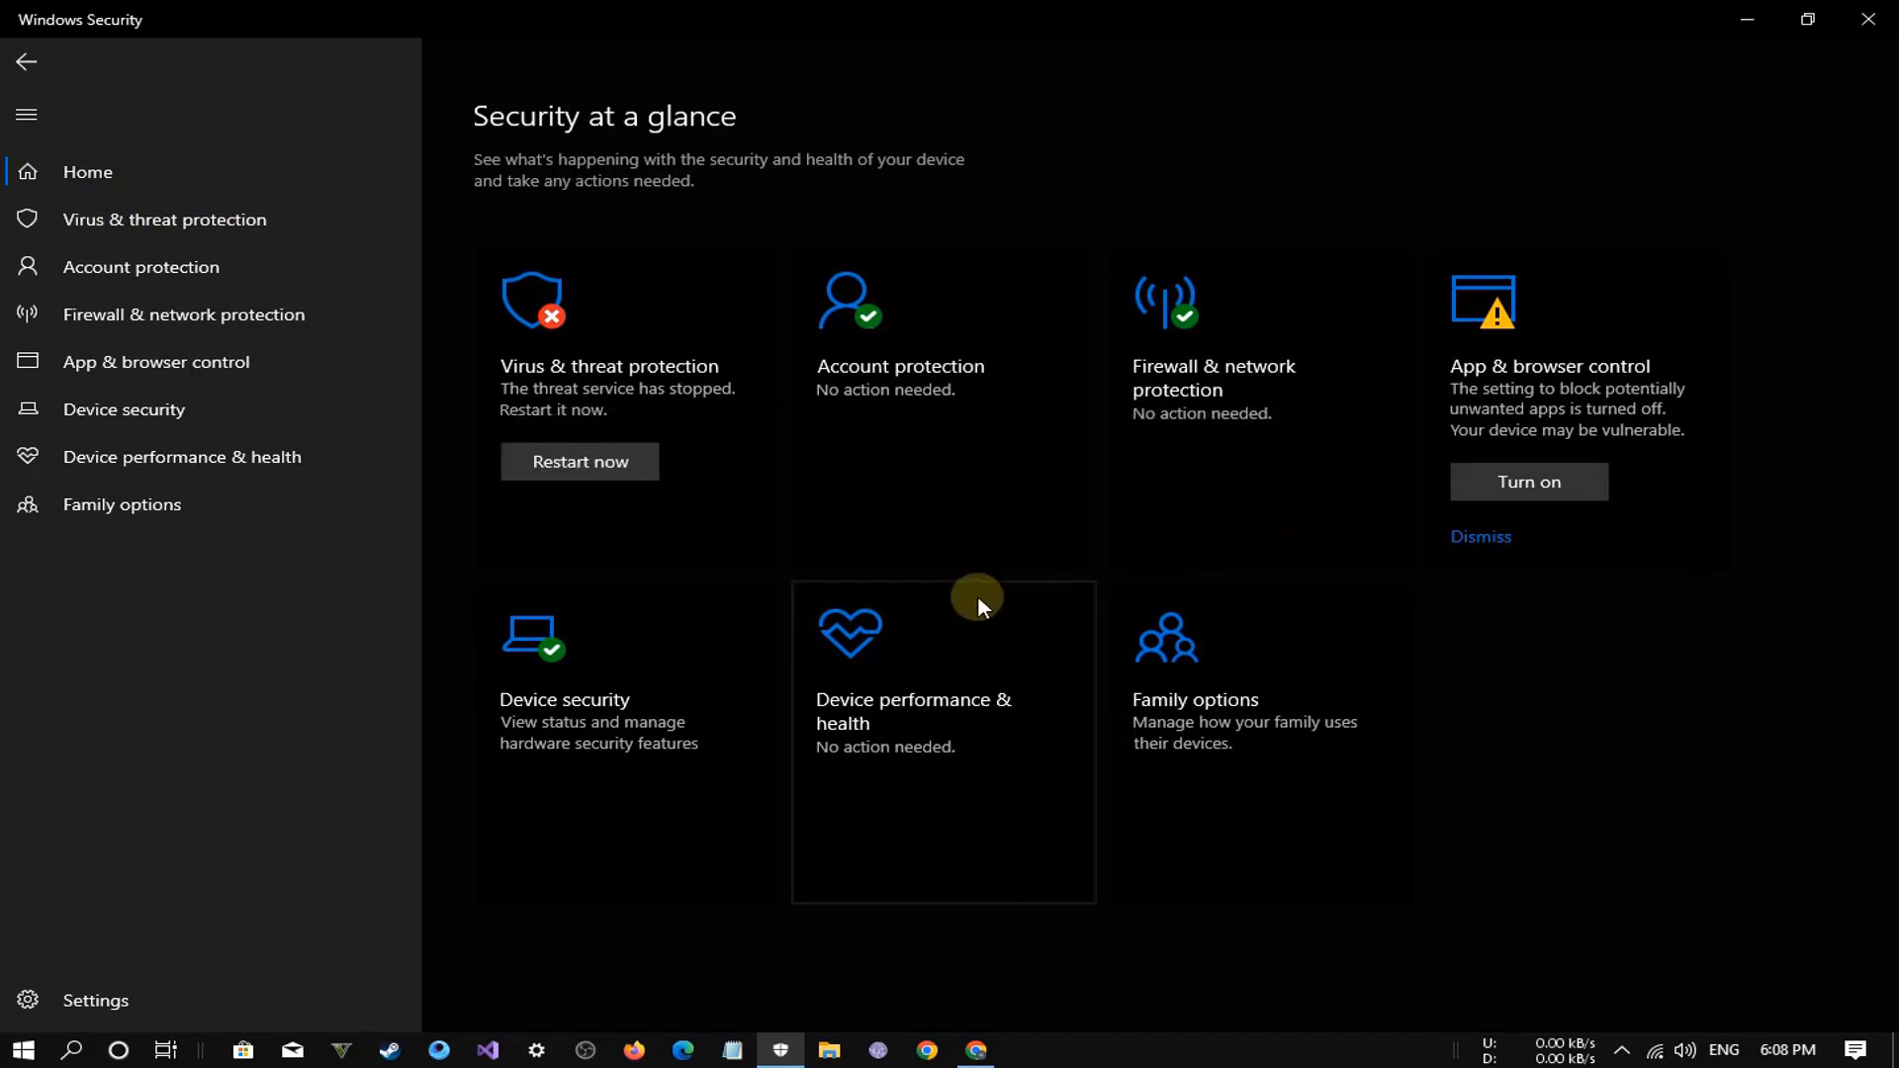
click(1864, 20)
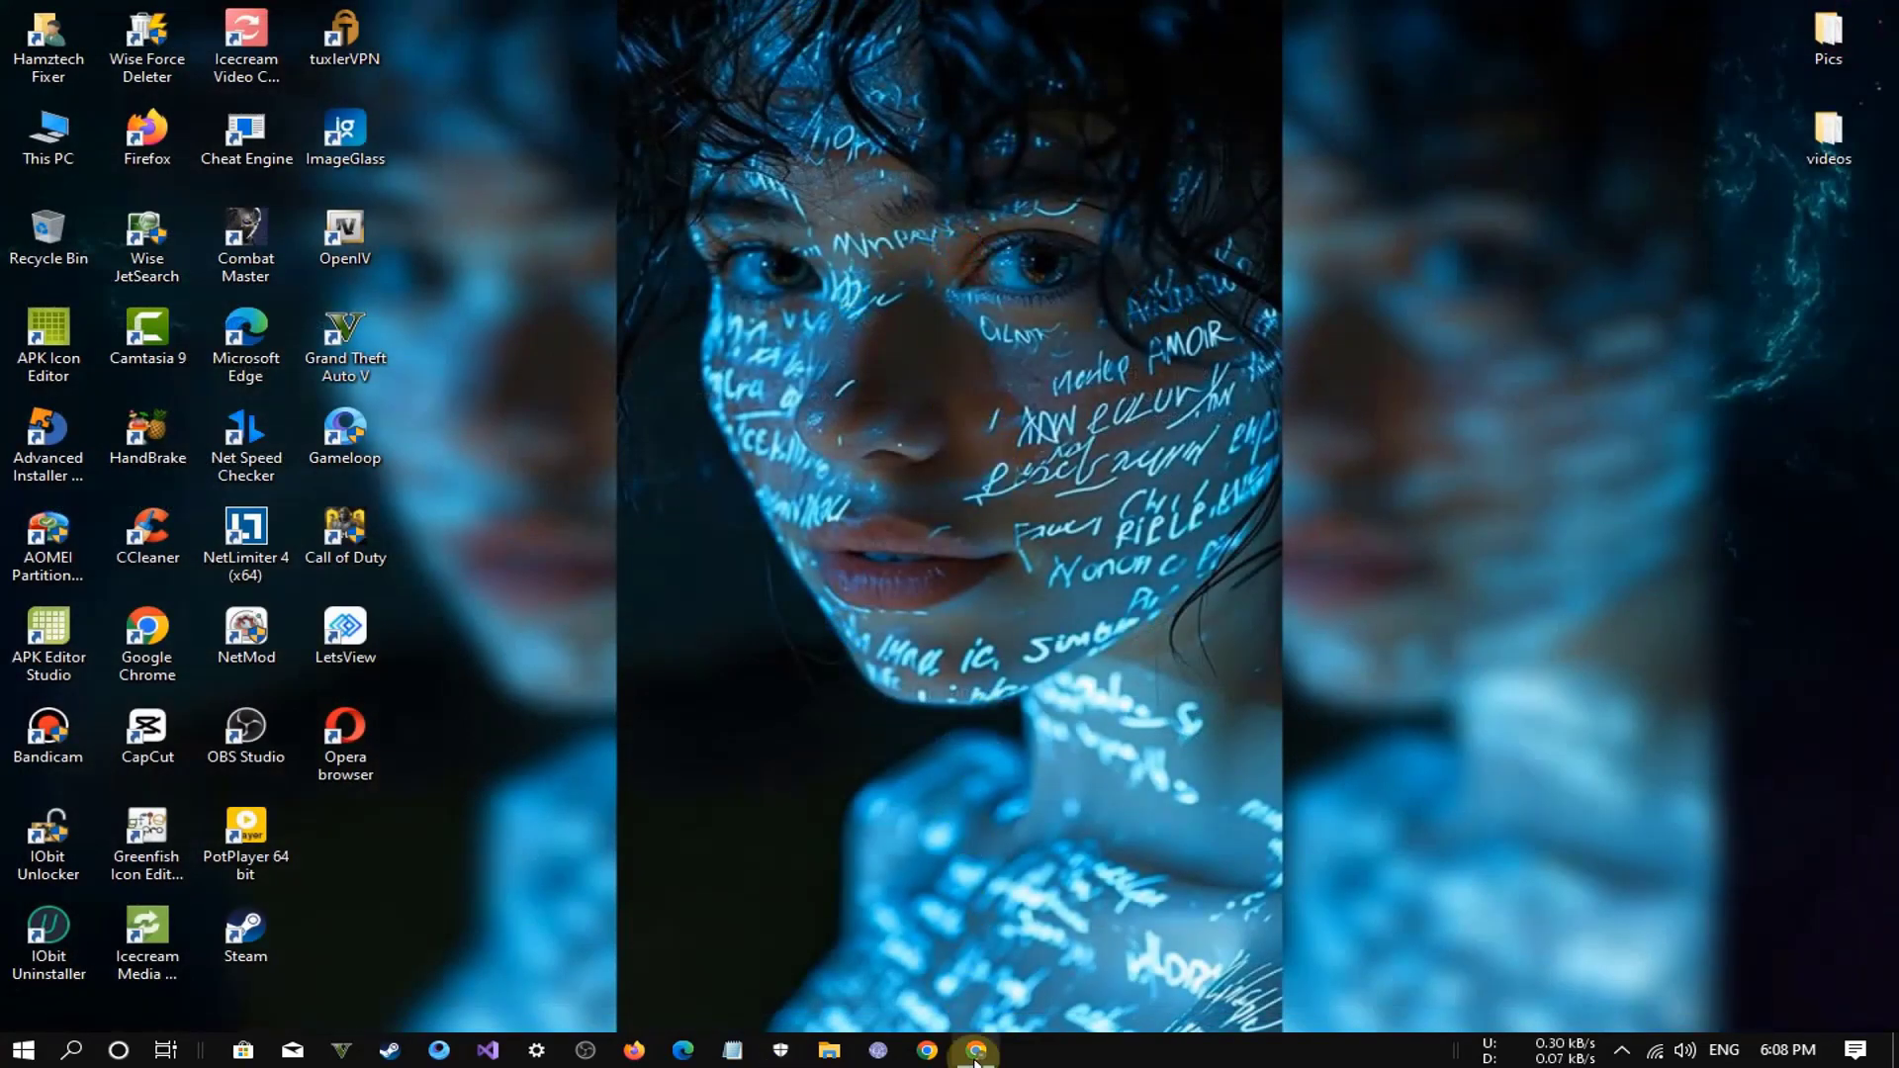
- Switch to Chrome, open the hamztechfixer.blogspot.com link from the YouTube channel and set the site to dark mode
click(974, 1054)
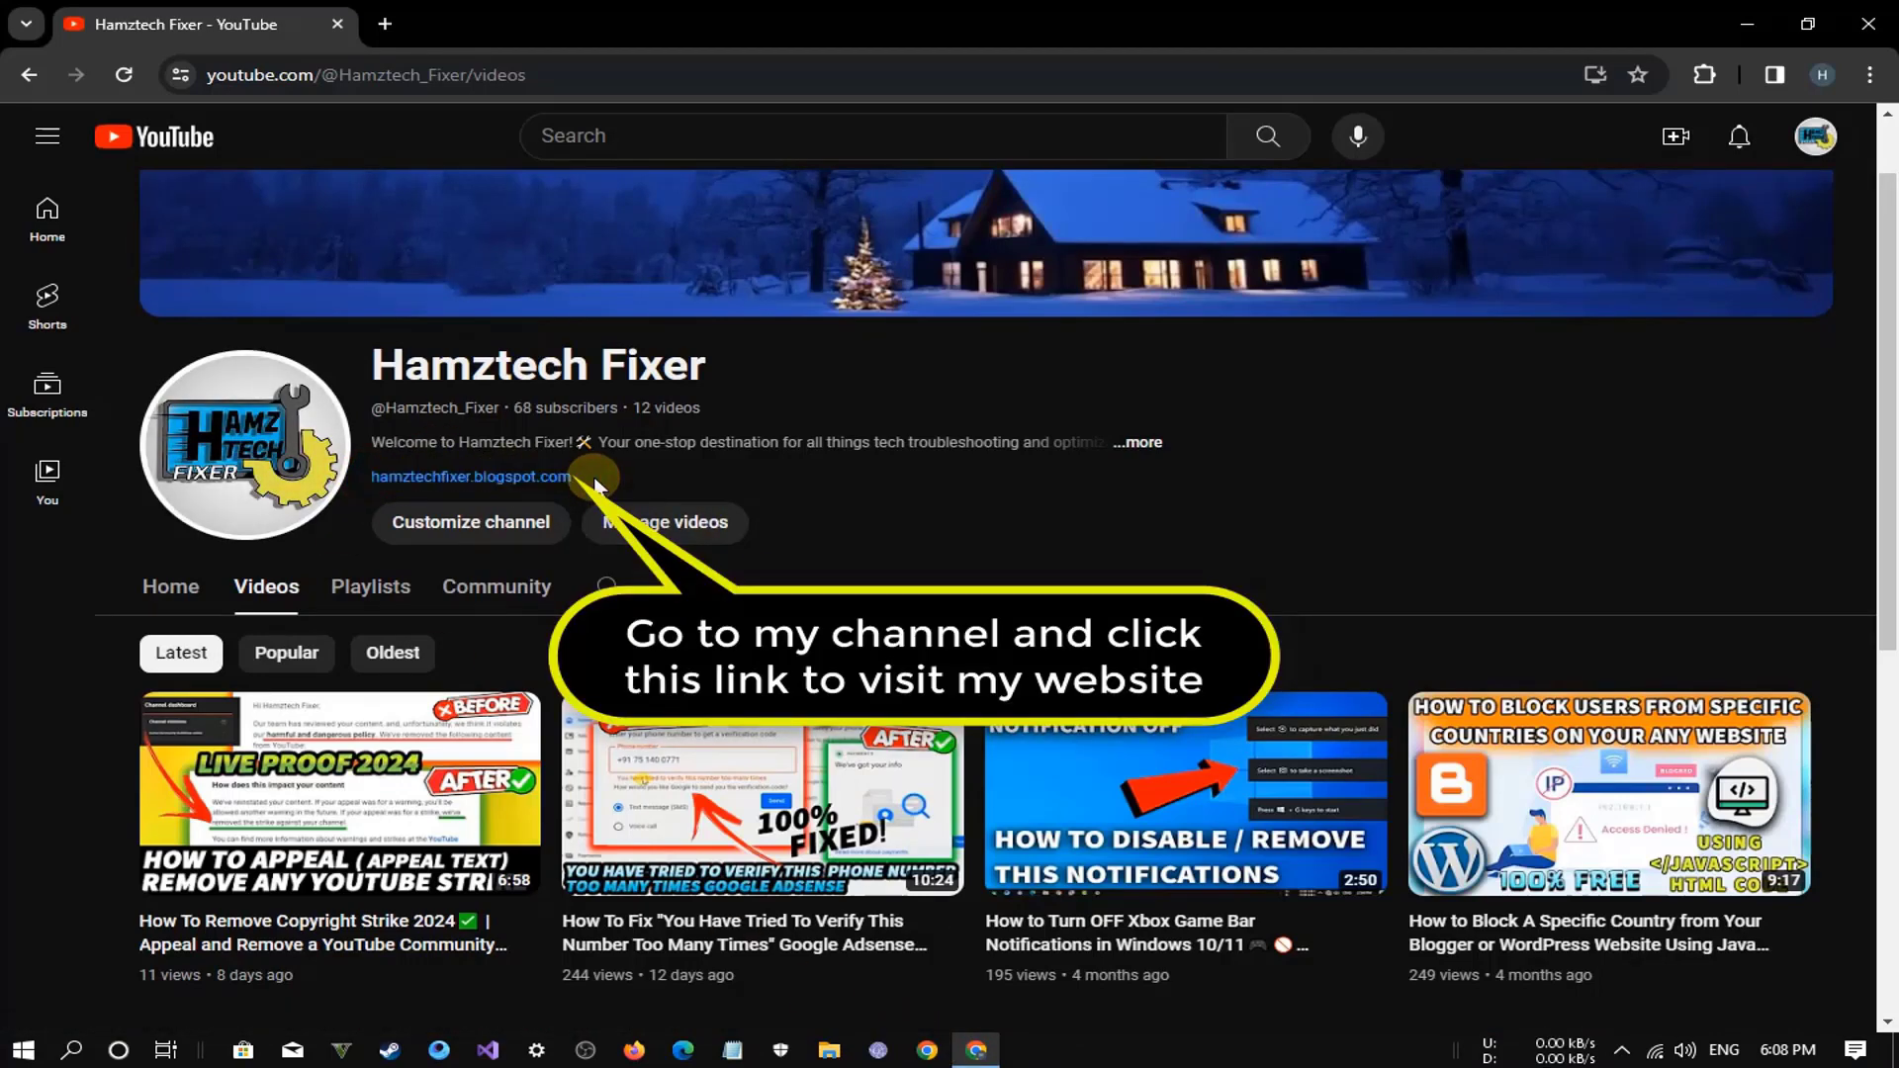
click(525, 477)
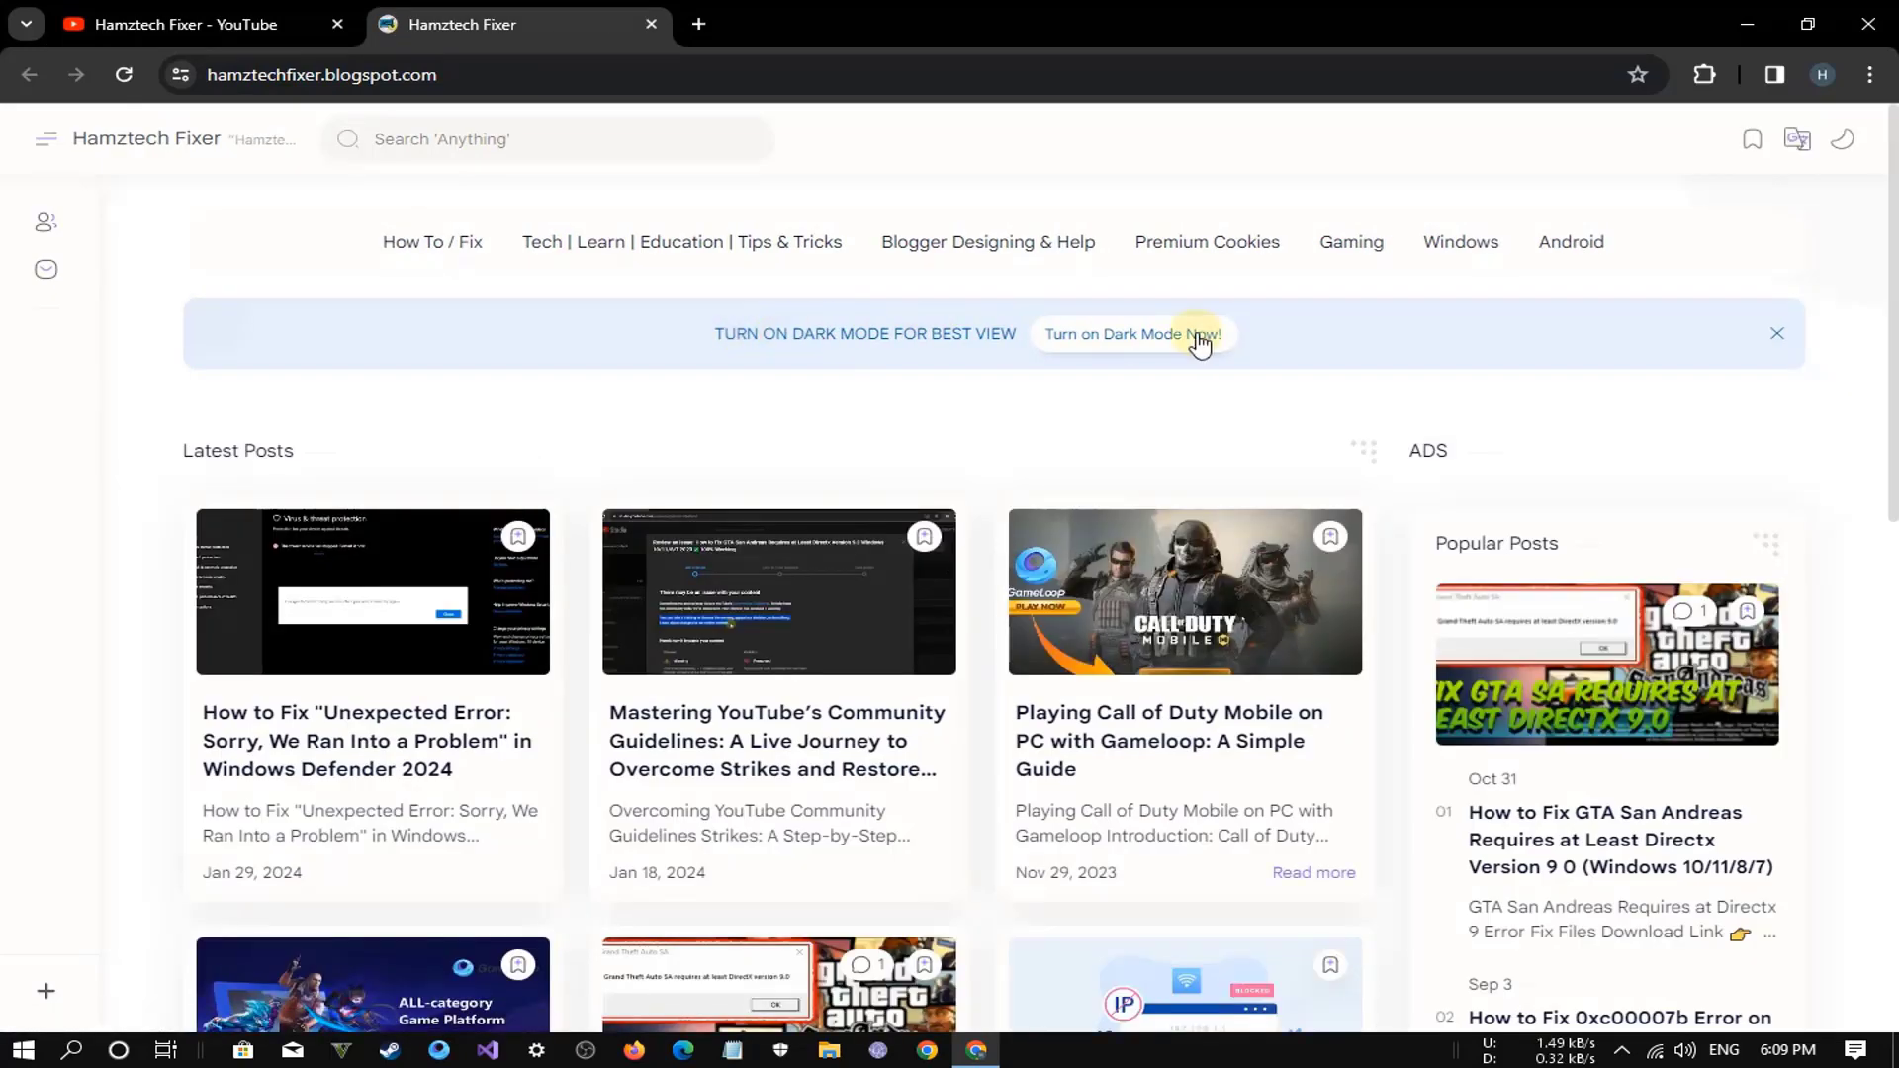
click(1838, 144)
click(1725, 225)
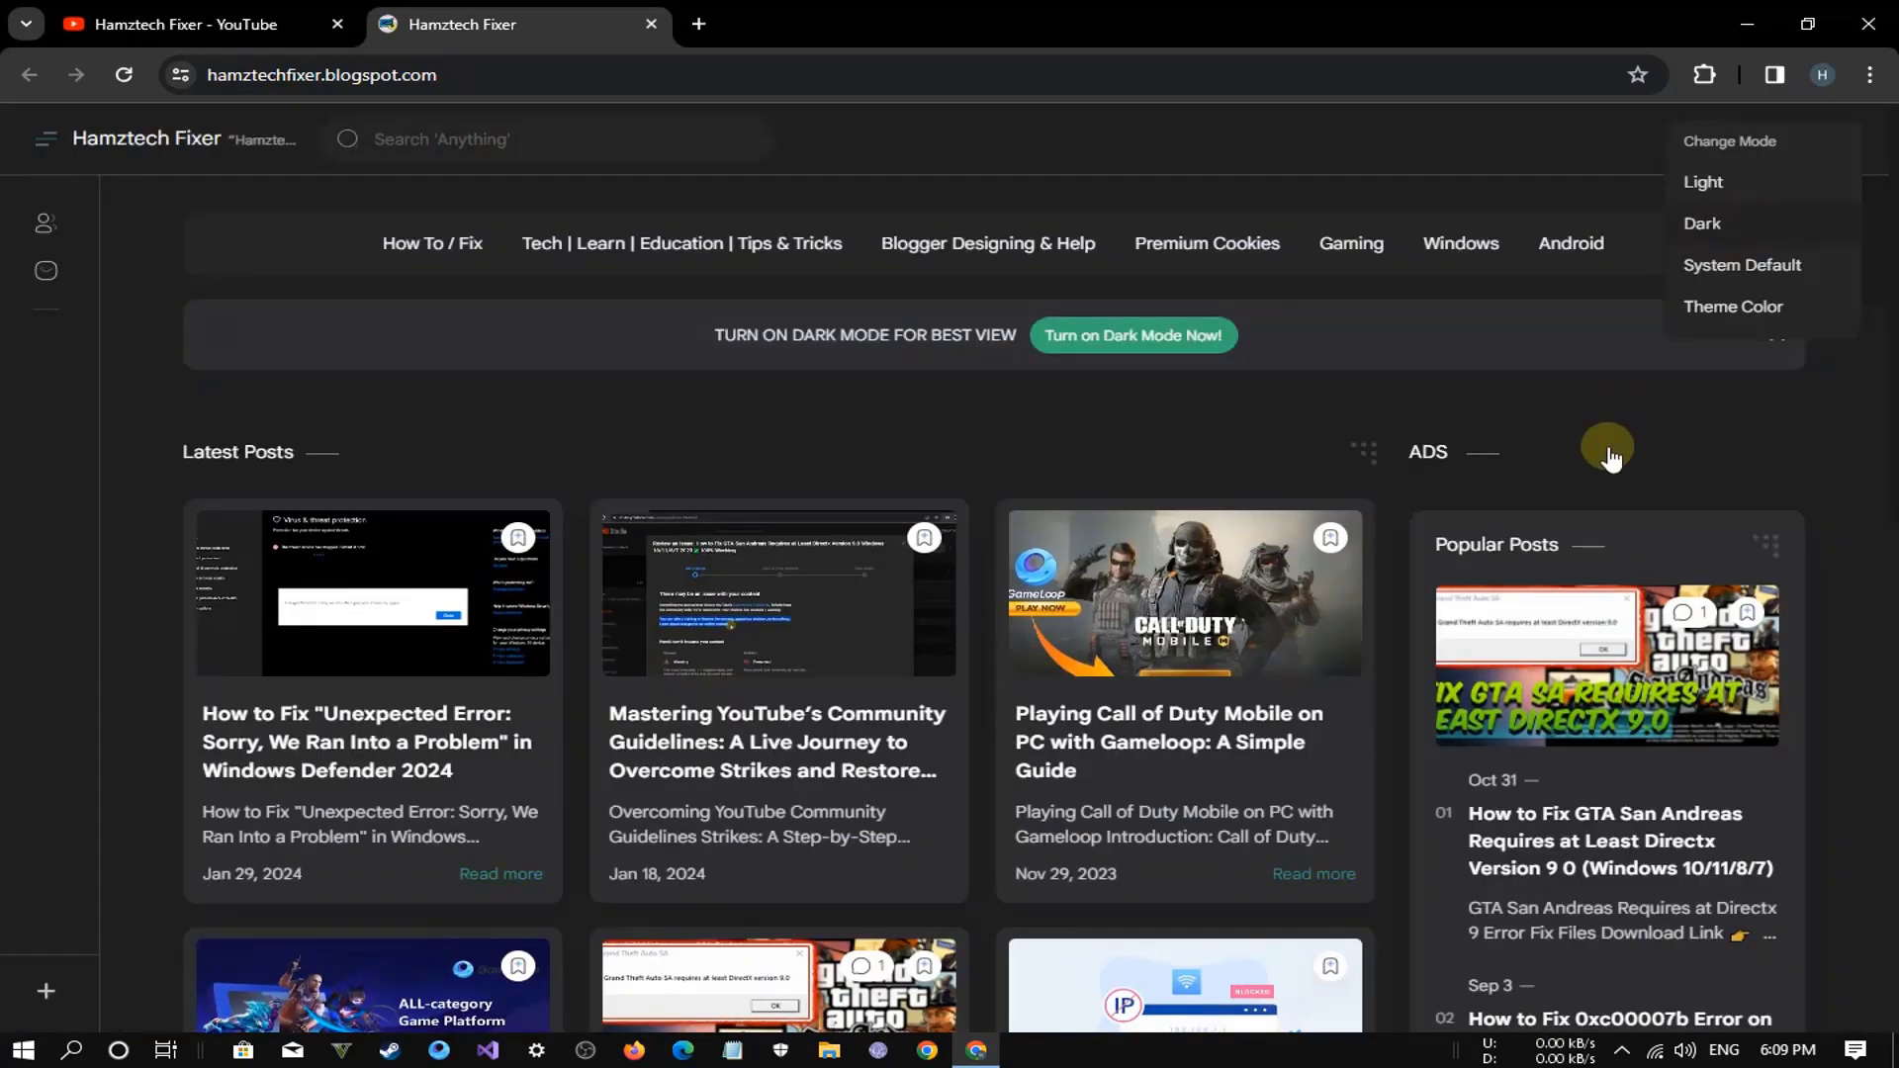
- Search the site for "windows defender" and open the article on fixing "Unexpected Error: Sorry, We Ran Into a Problem"
drag(1893, 238, 1893, 300)
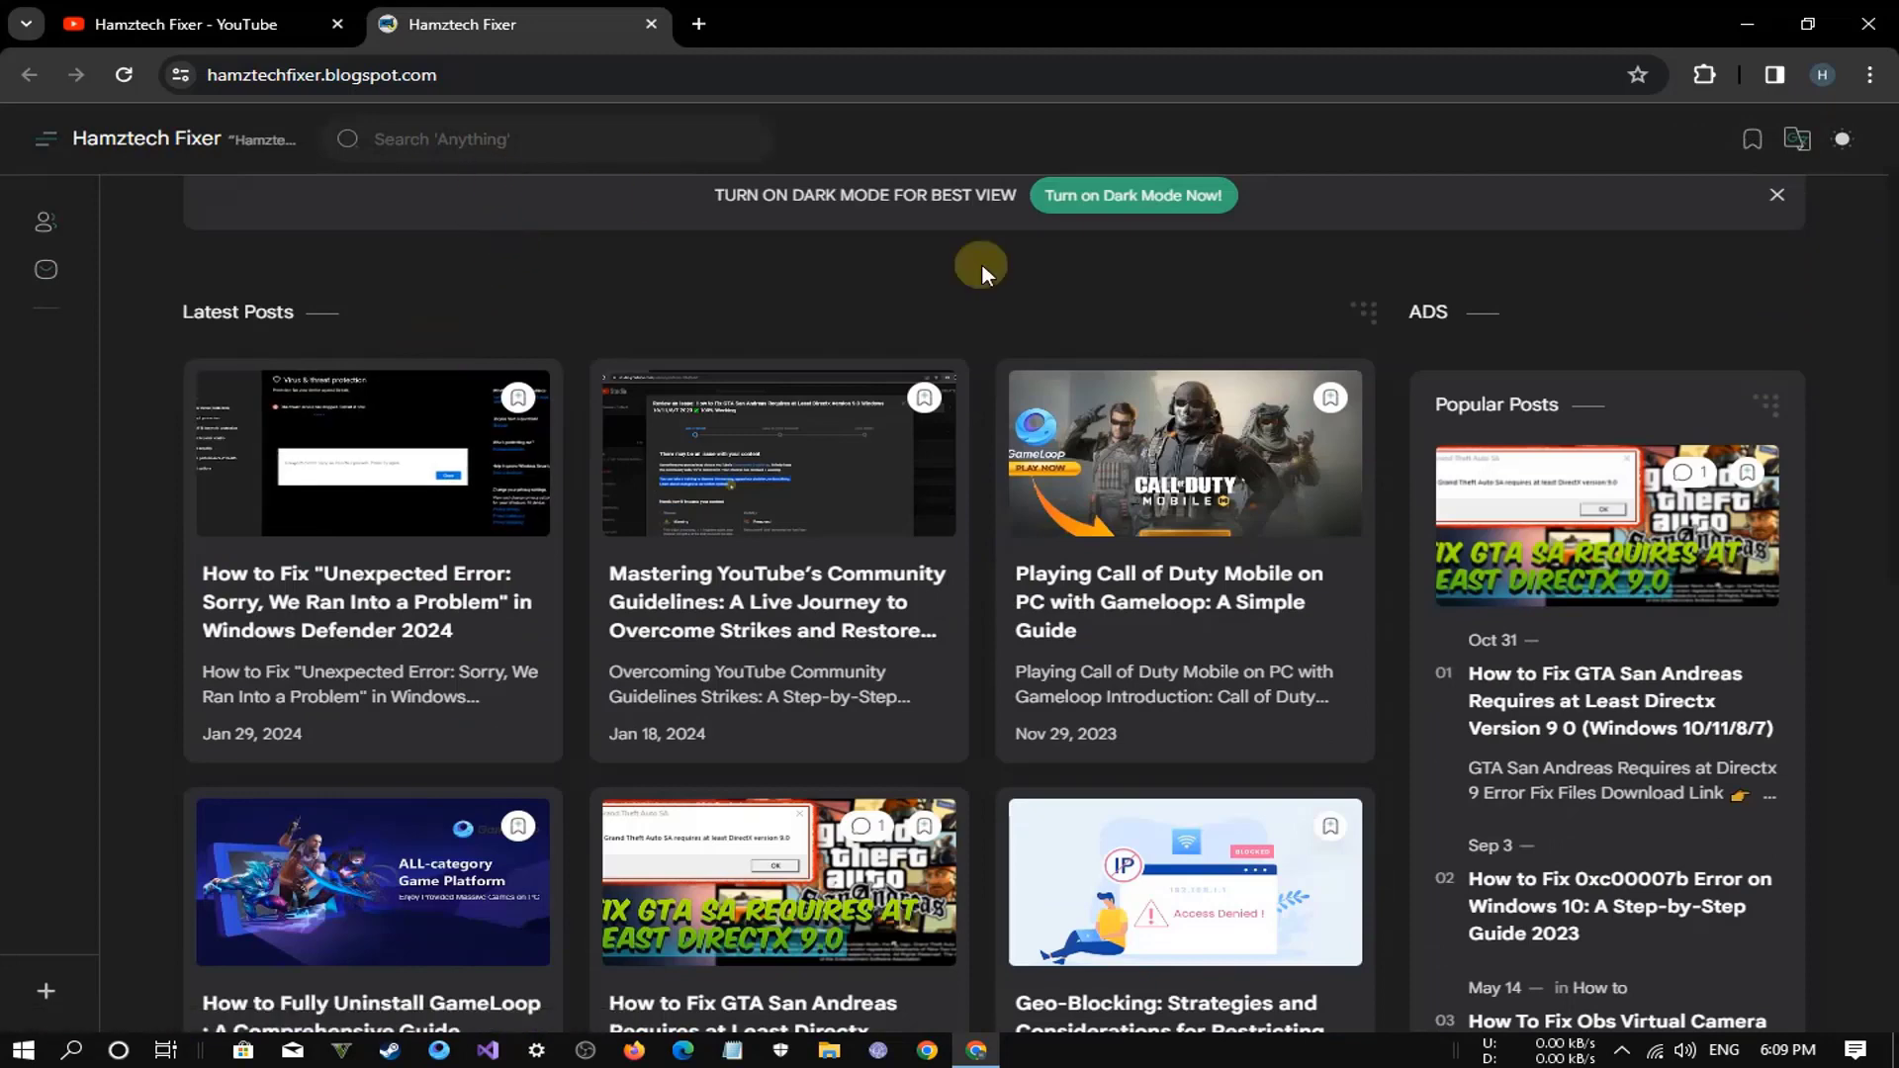
drag(1893, 404, 1893, 321)
click(474, 141)
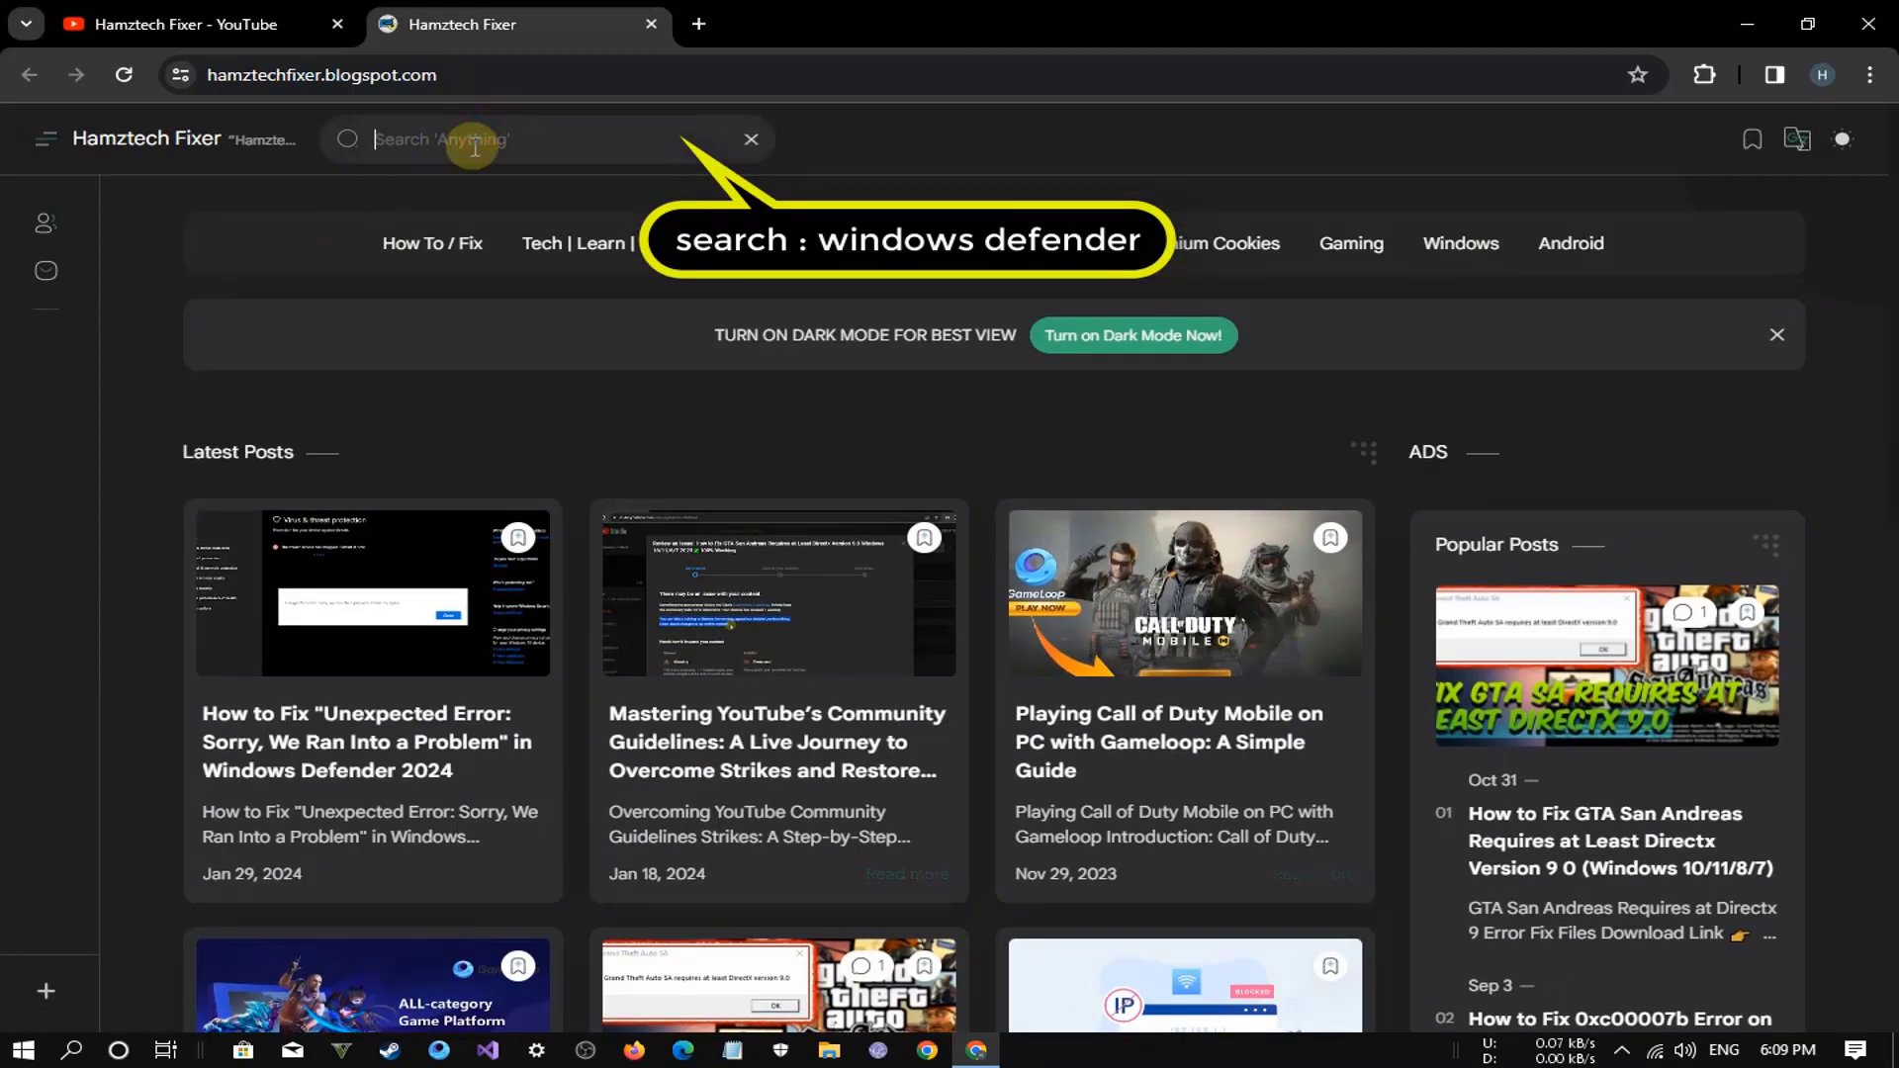
text(windows def)
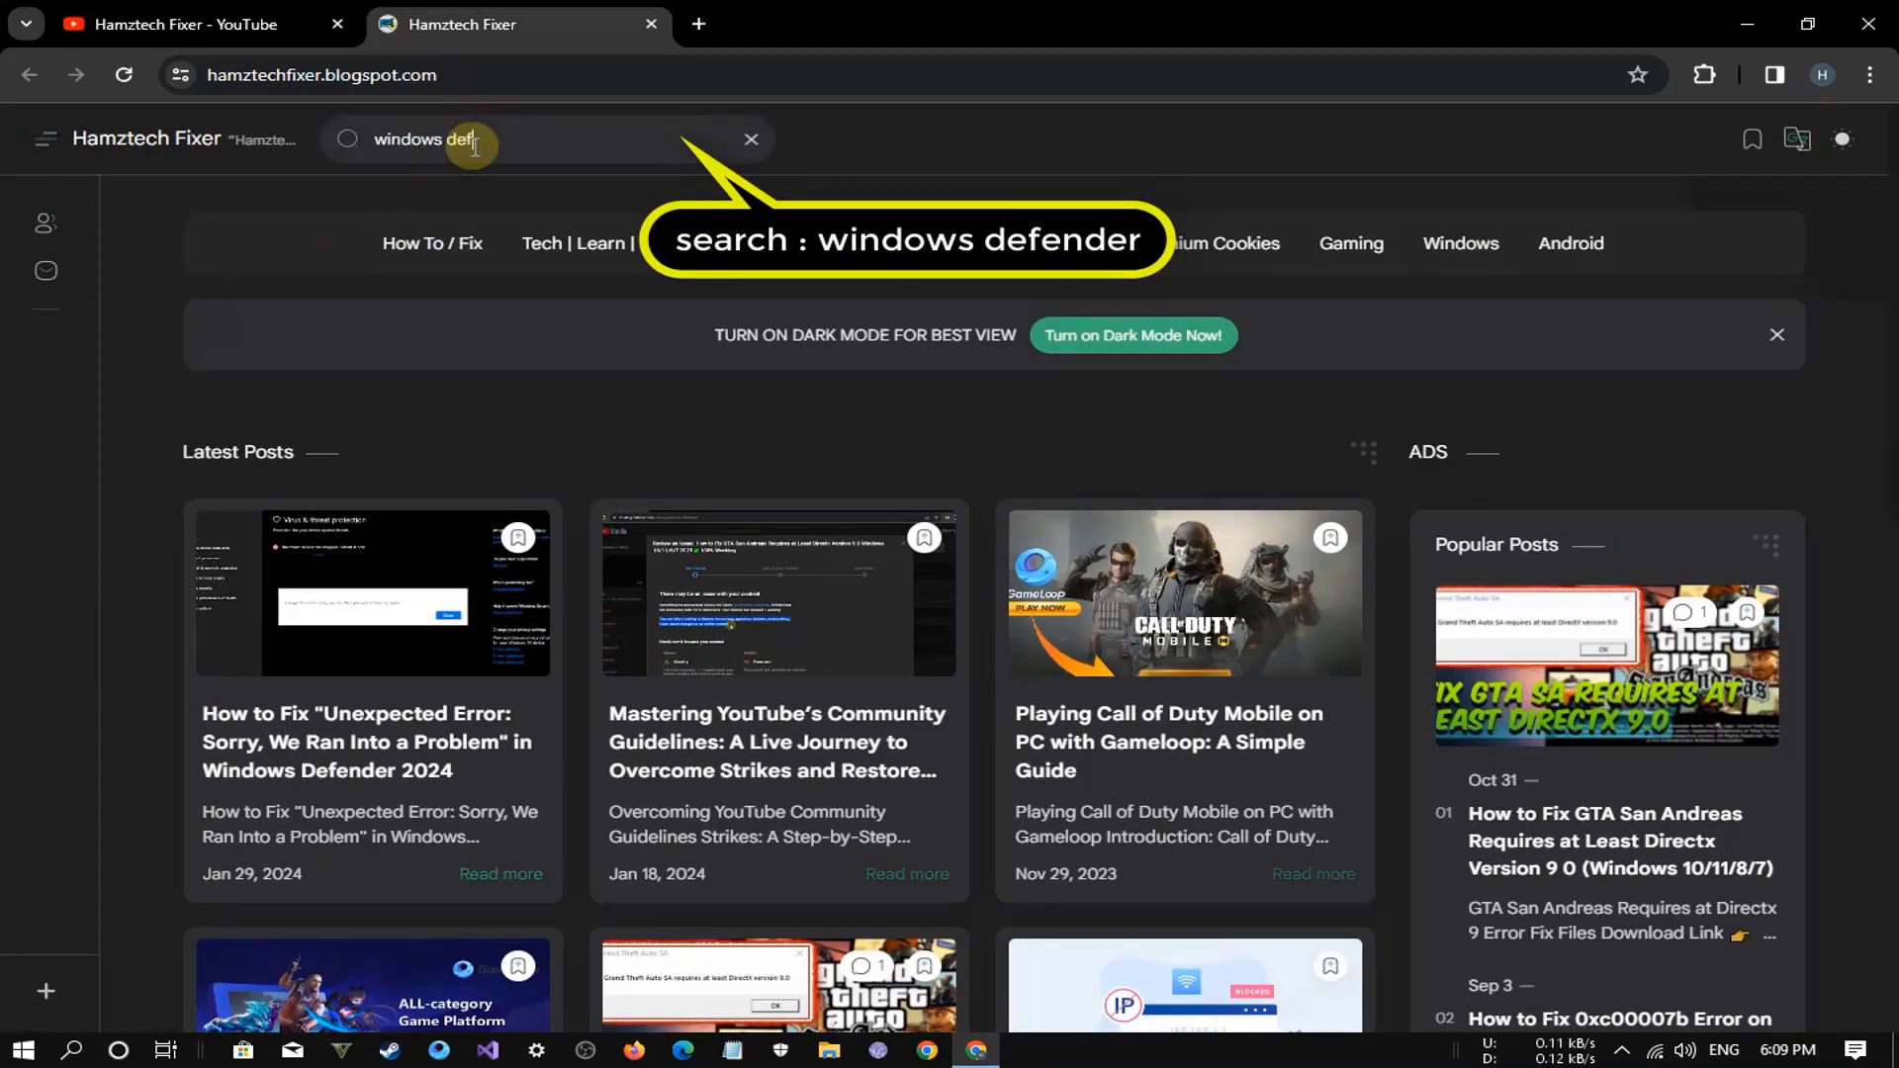
text(ender)
key(Return)
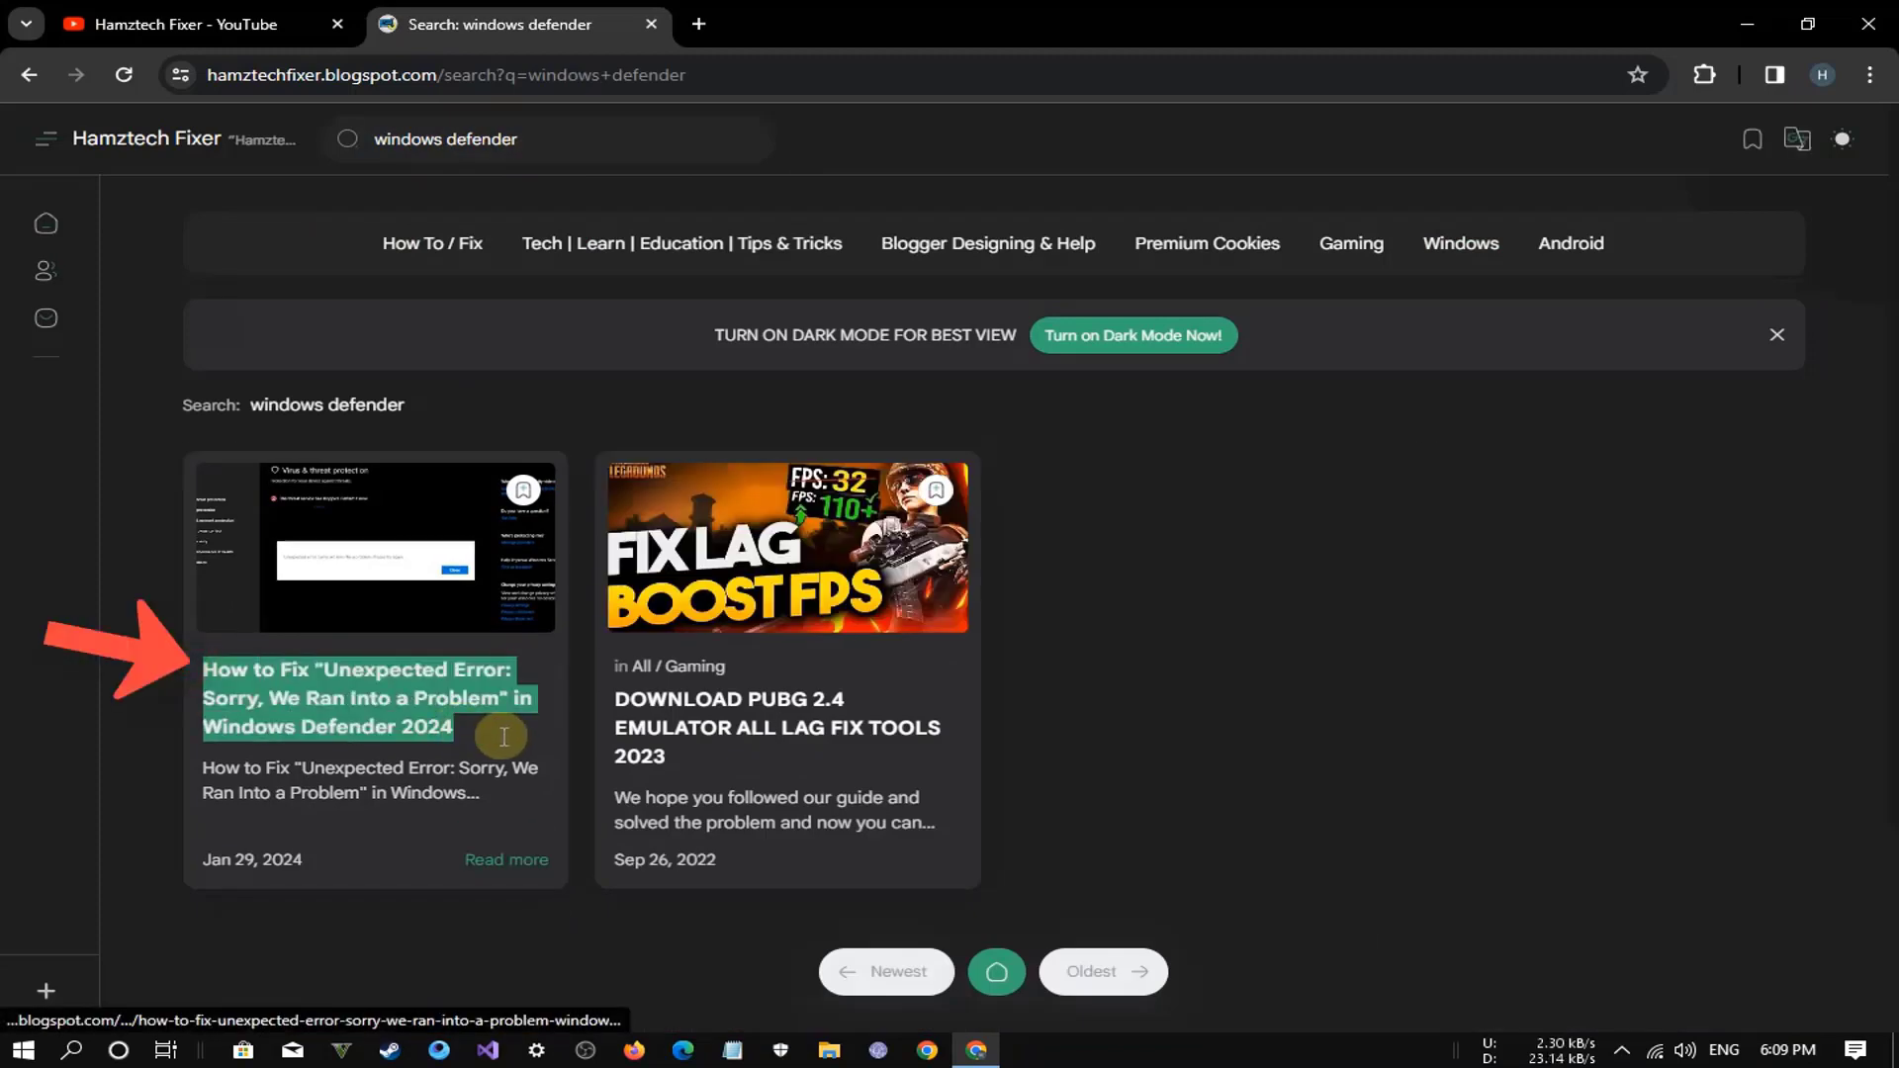
click(499, 737)
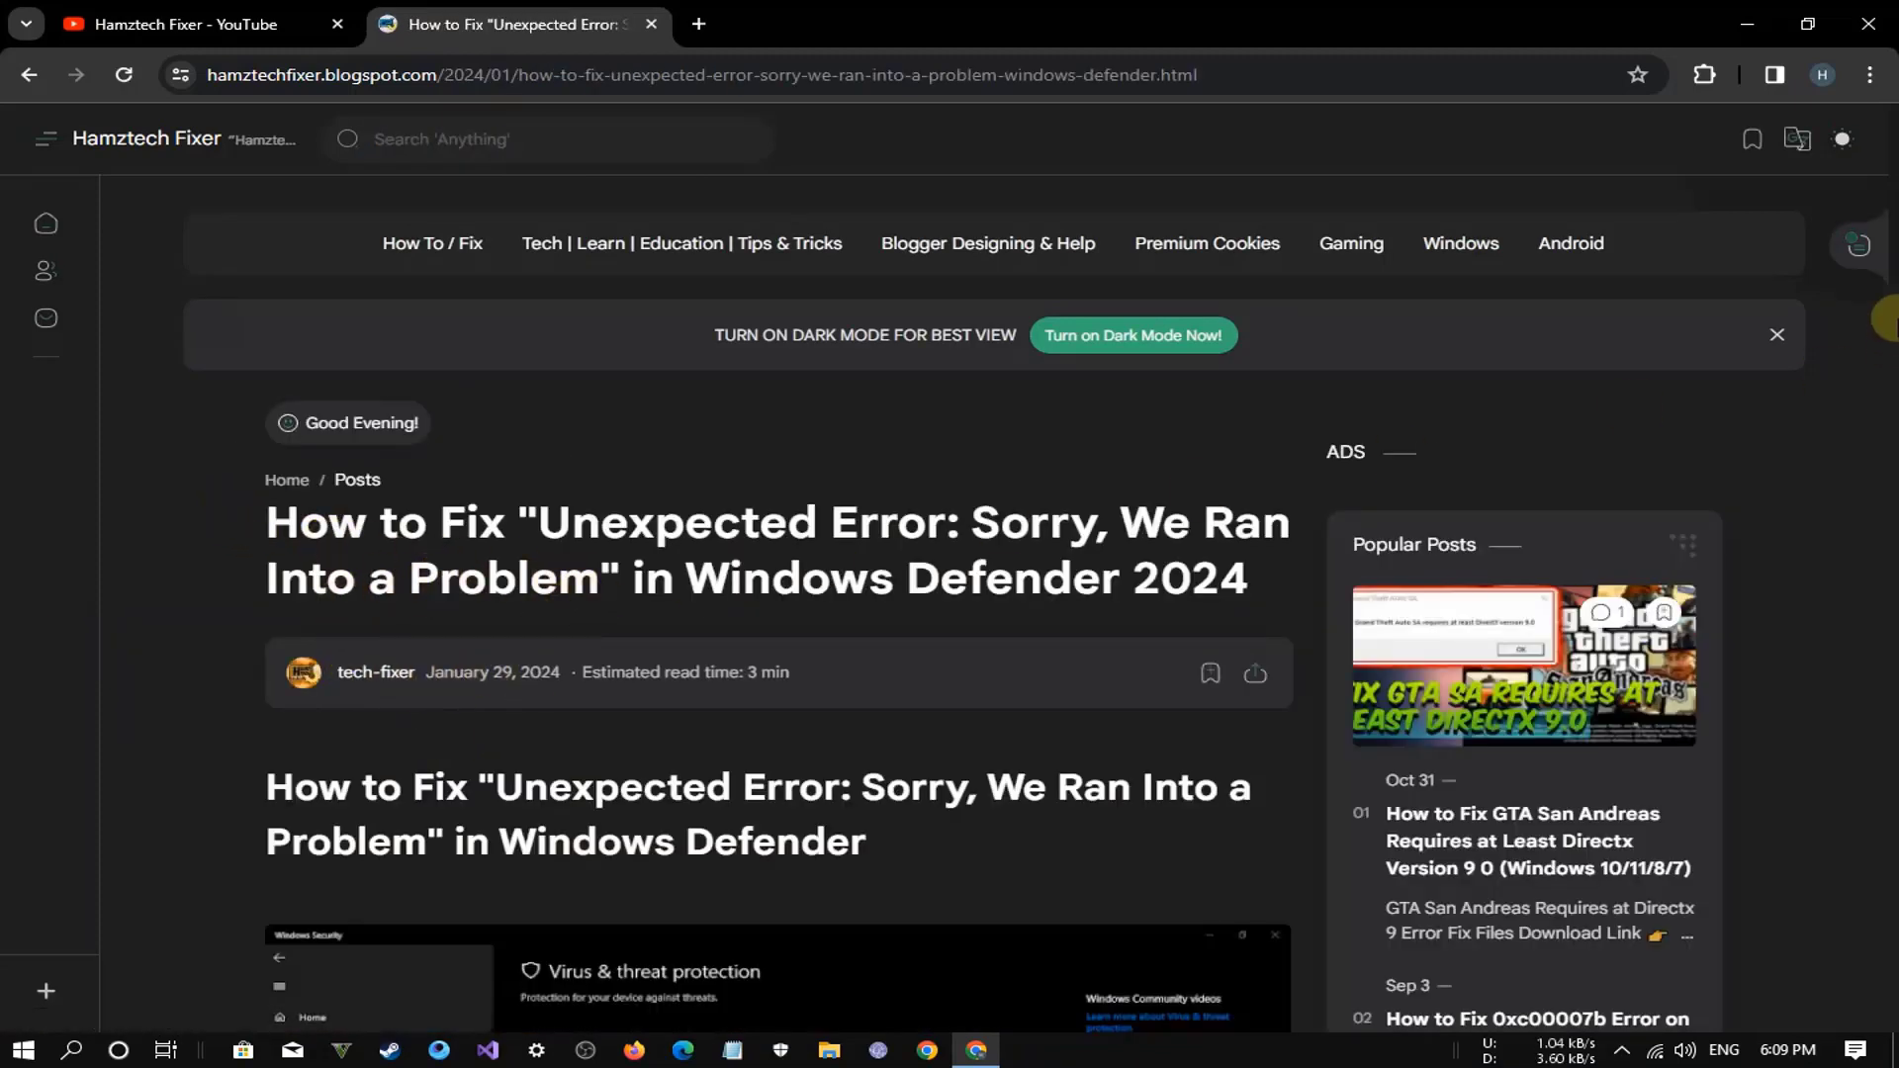
- Read the article's steps on Windows updates and on verifying the Windows Defender service status
drag(1896, 235, 1884, 516)
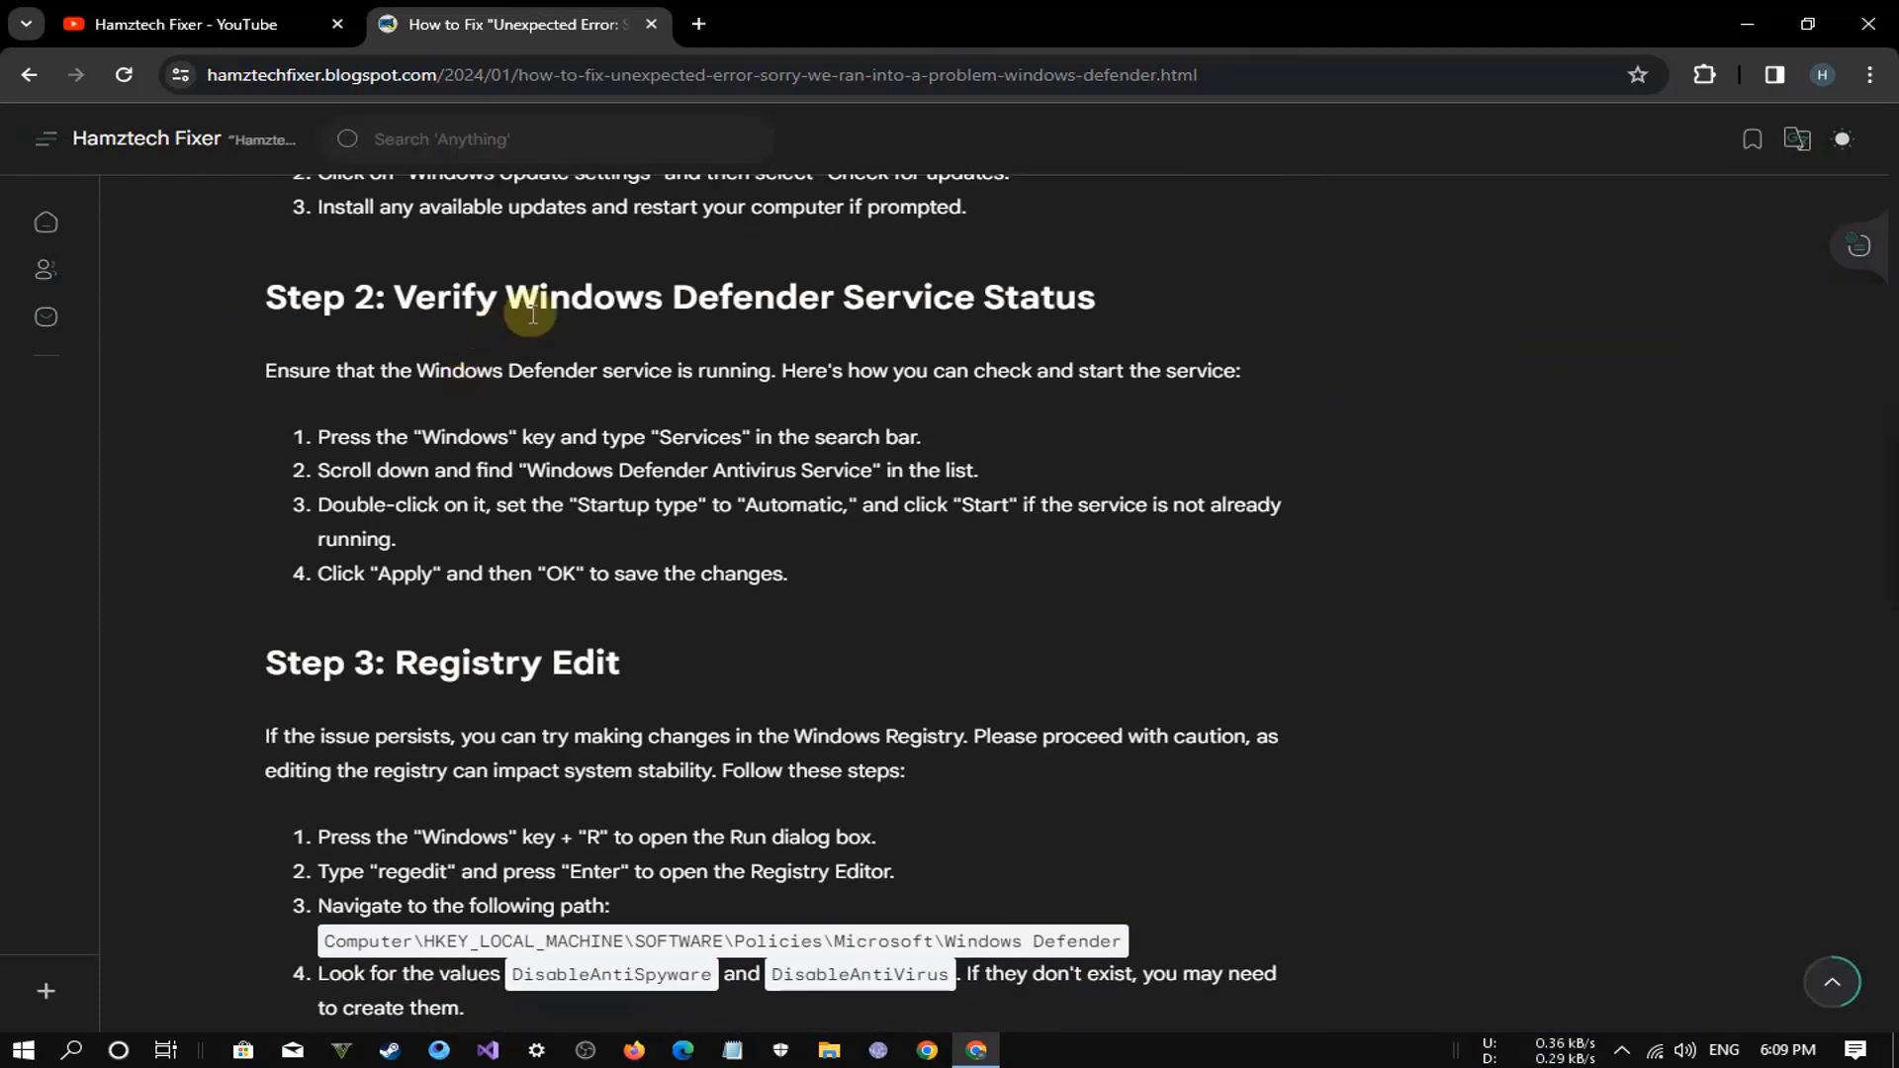
drag(415, 295, 1114, 289)
click(1114, 289)
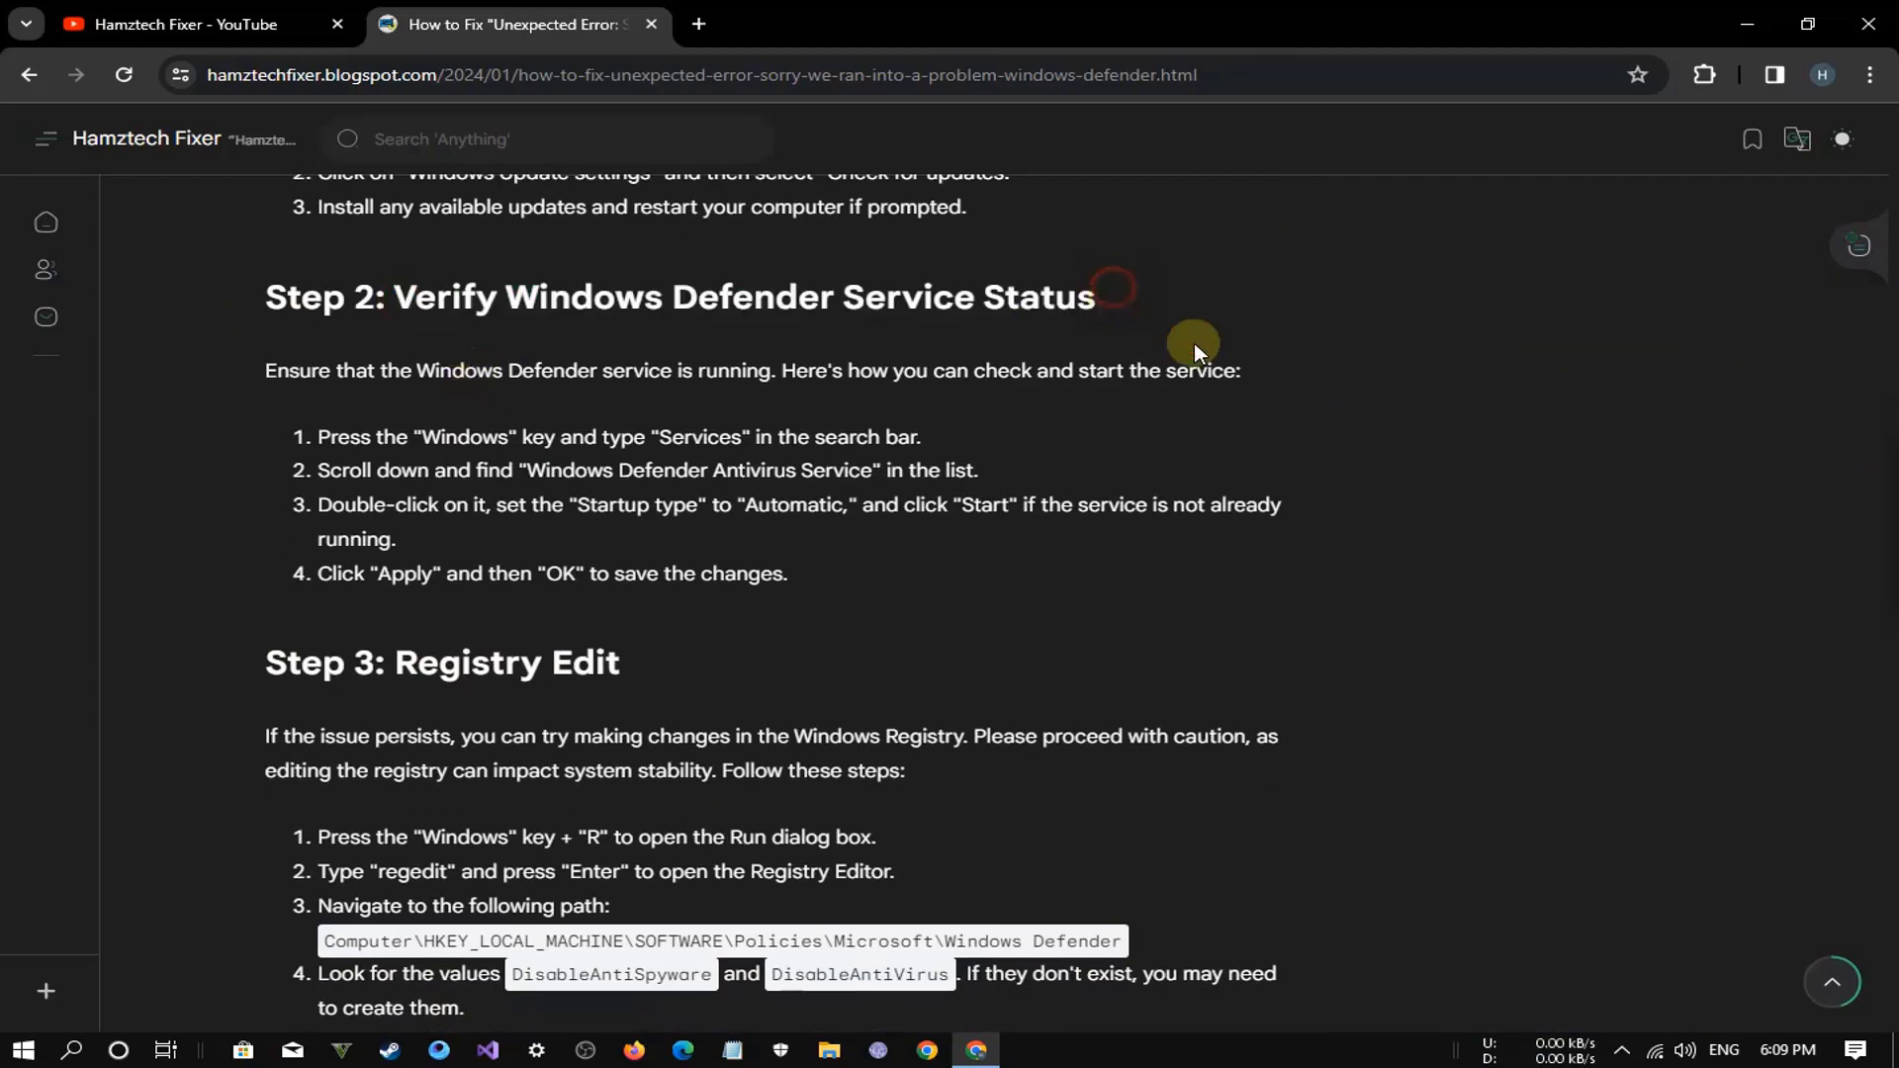
middle_click(1391, 287)
scroll(1390, 287, up, 5)
middle_click(1375, 410)
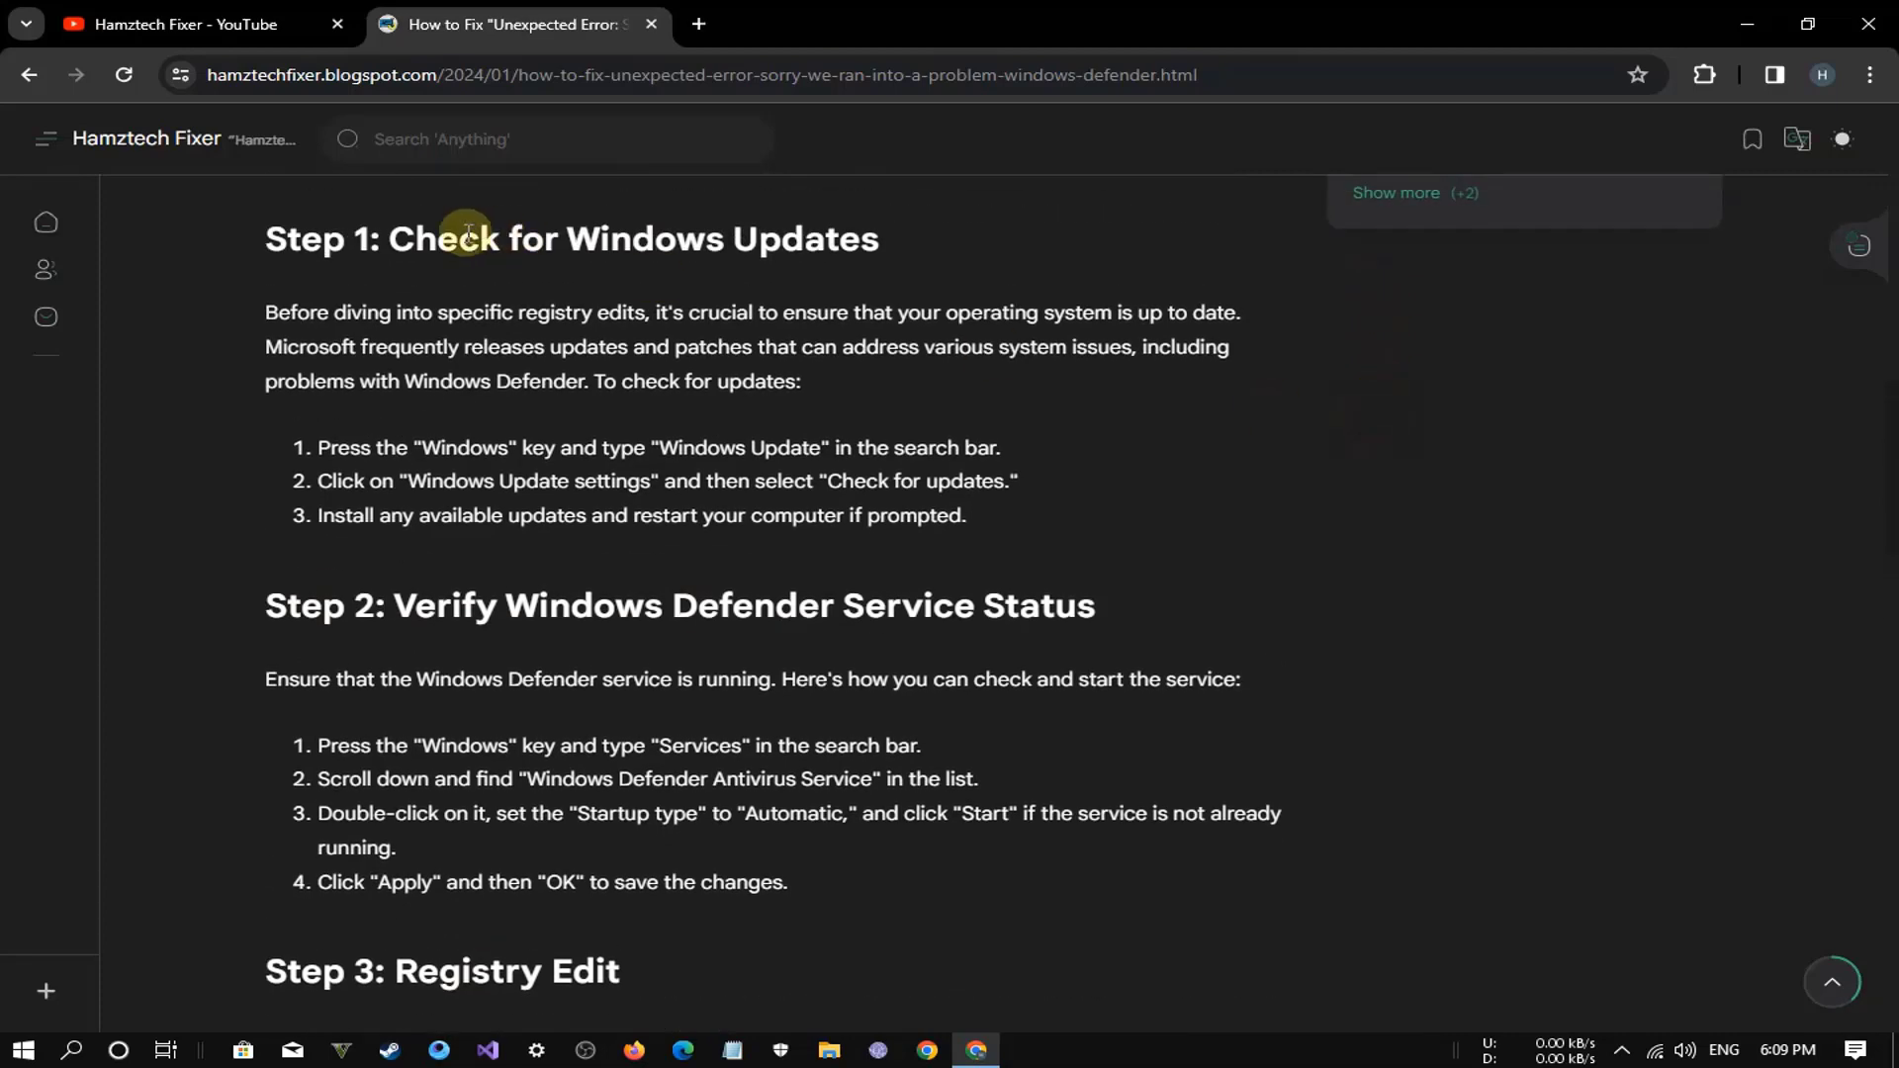
scroll(754, 411, down, 3)
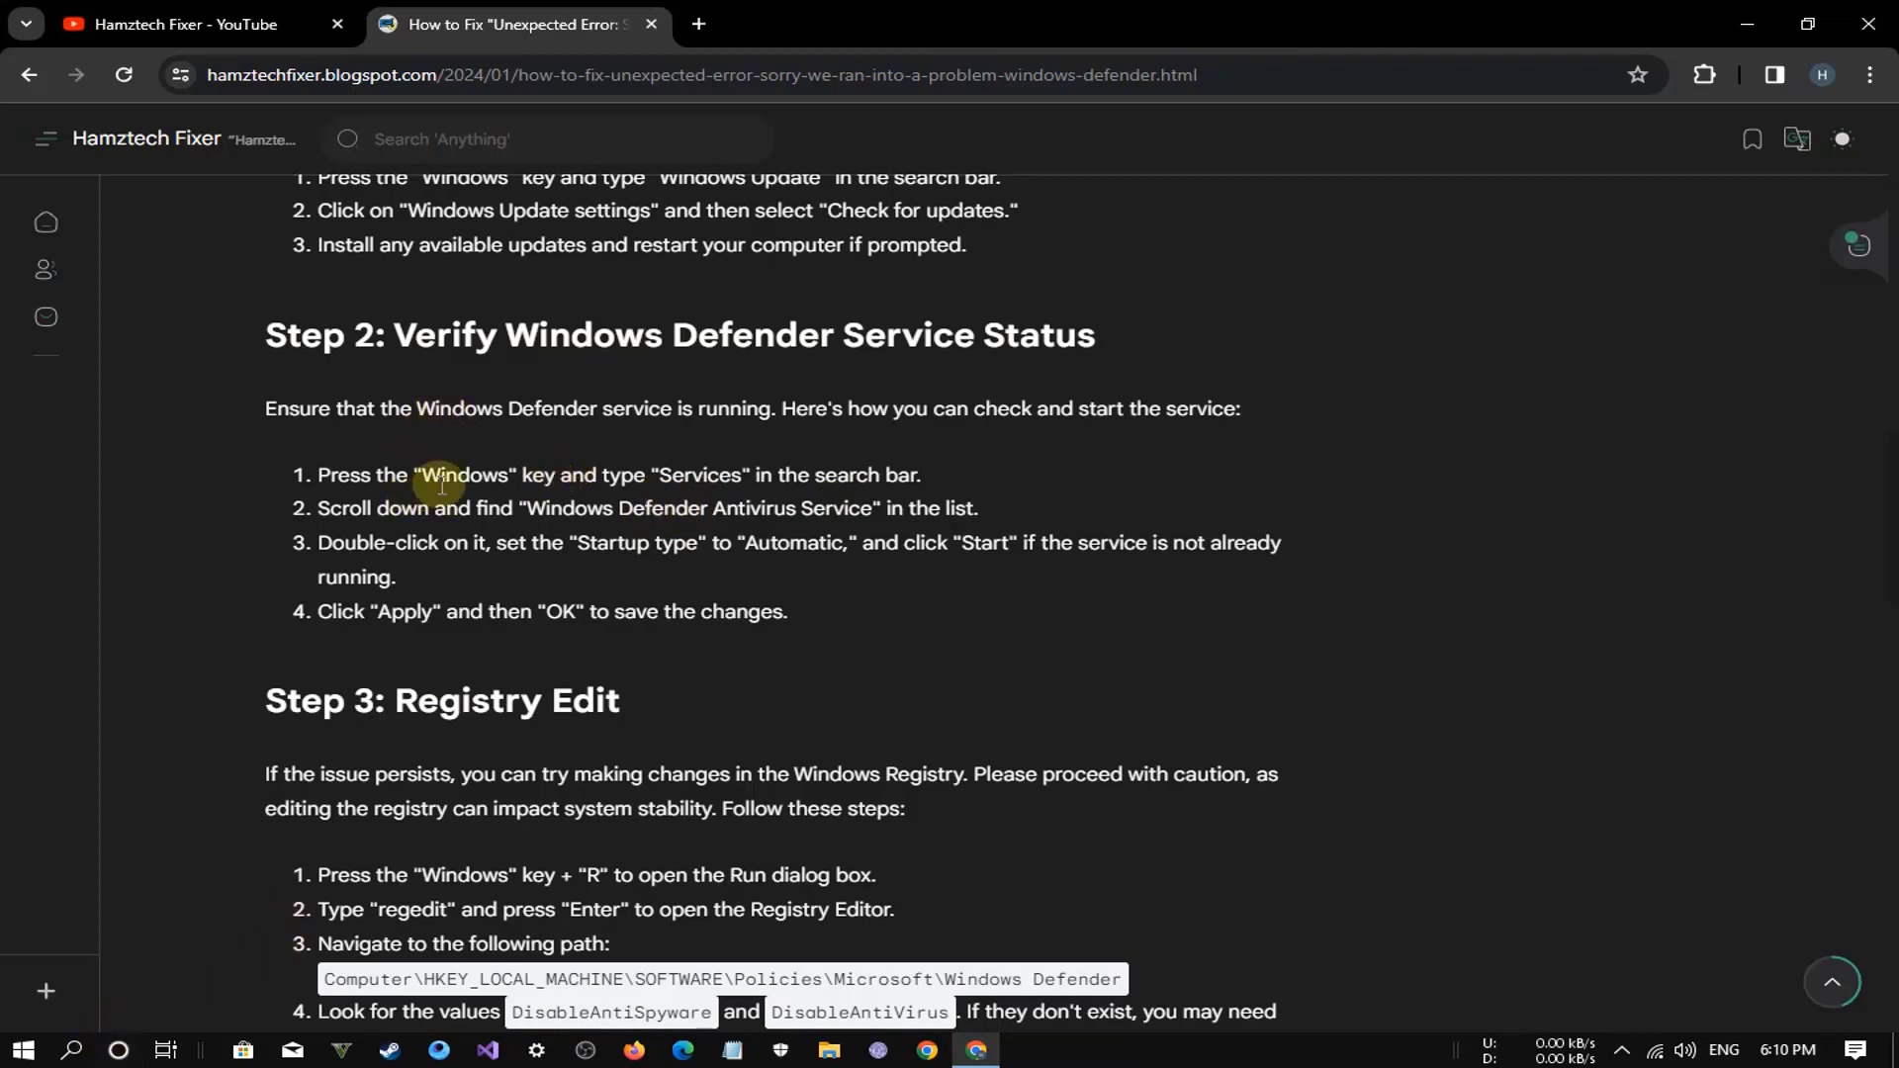
double_click(696, 475)
click(458, 478)
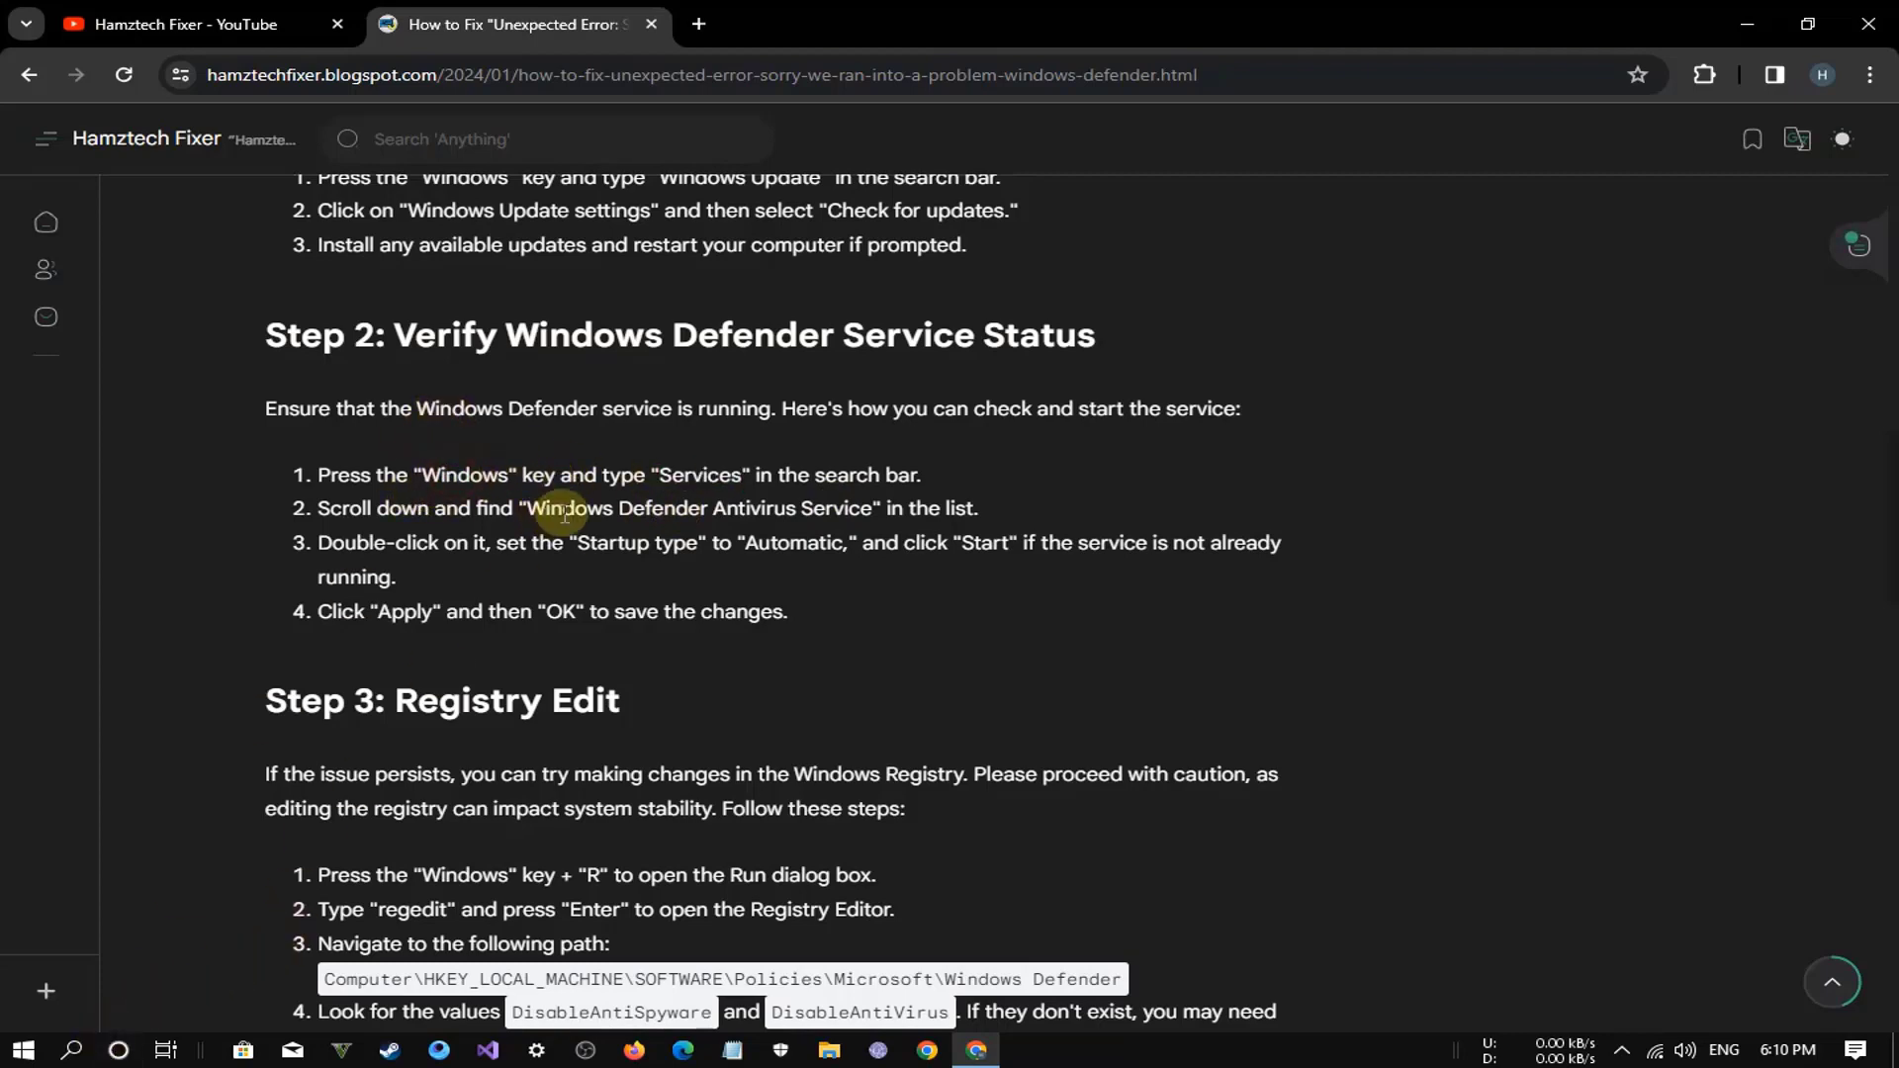
drag(525, 510, 882, 500)
click(870, 501)
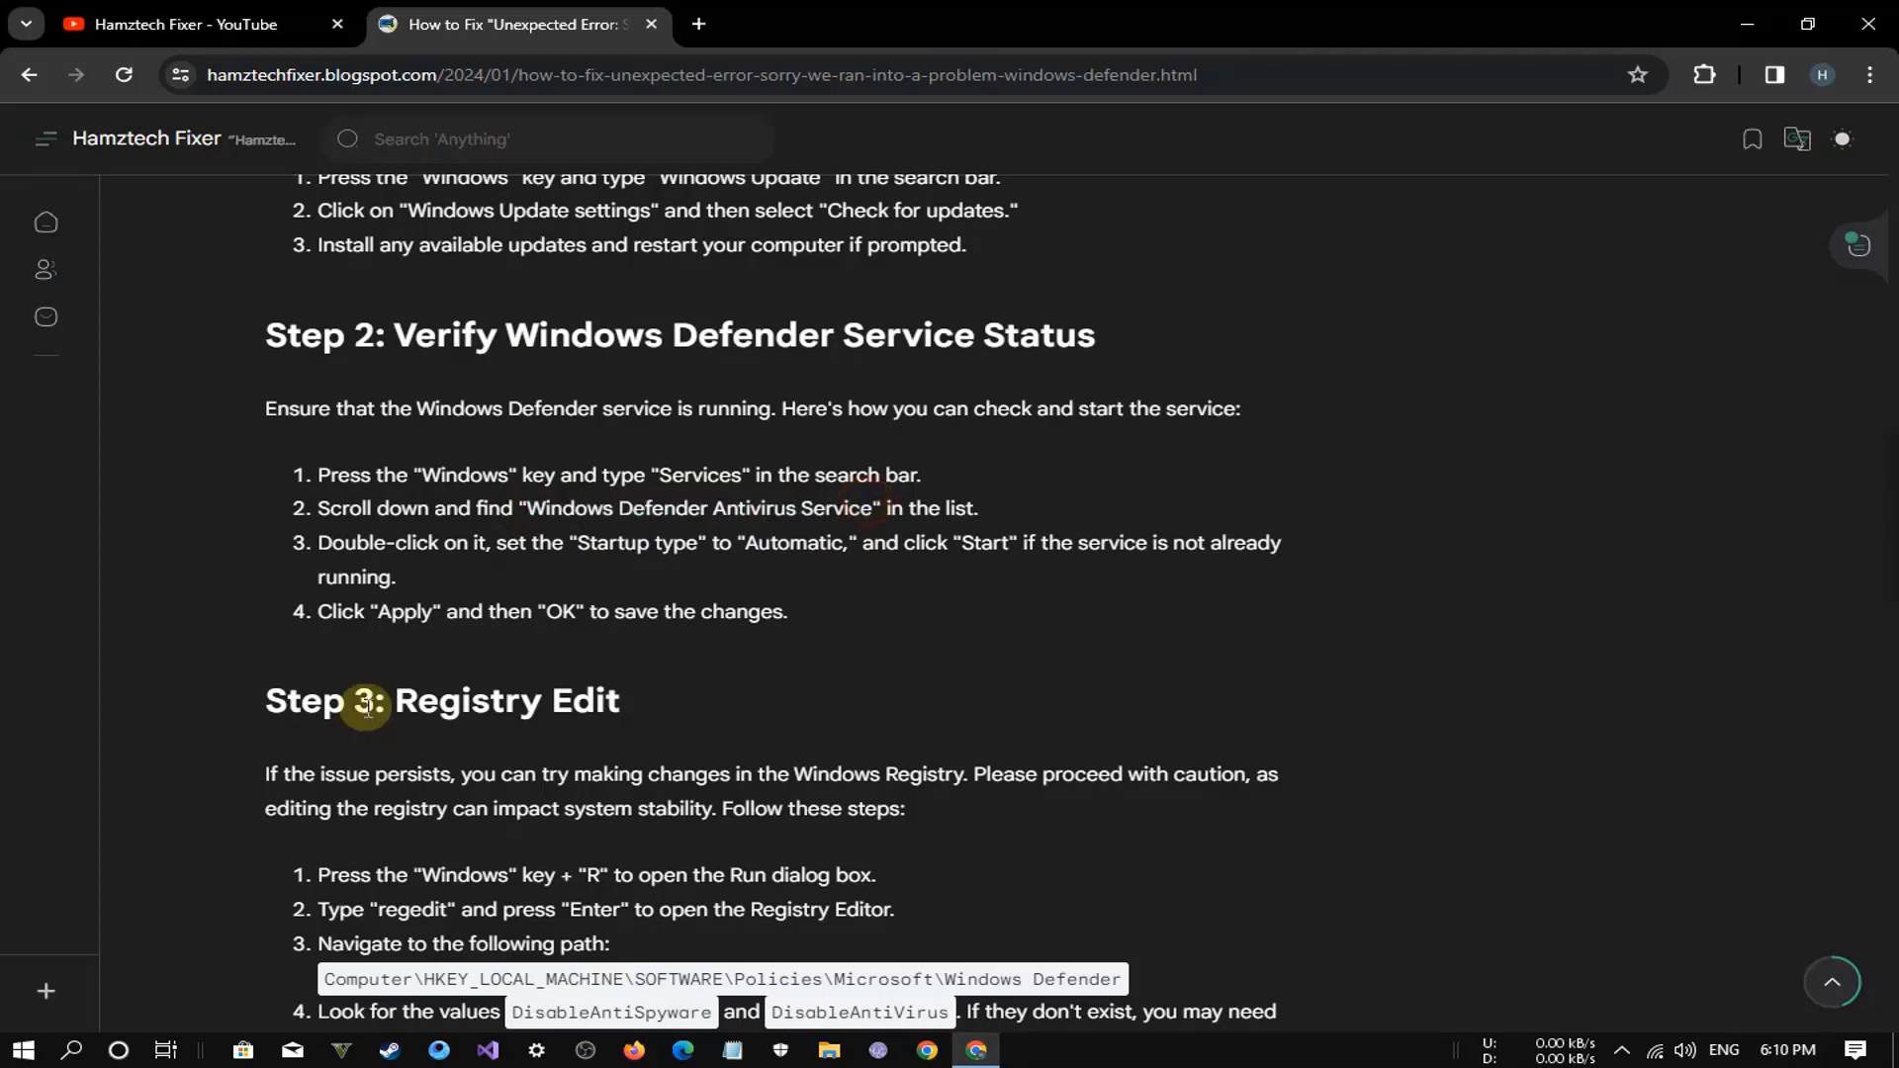
- Search Windows for "ser" and open the Services app
click(69, 1048)
text(se)
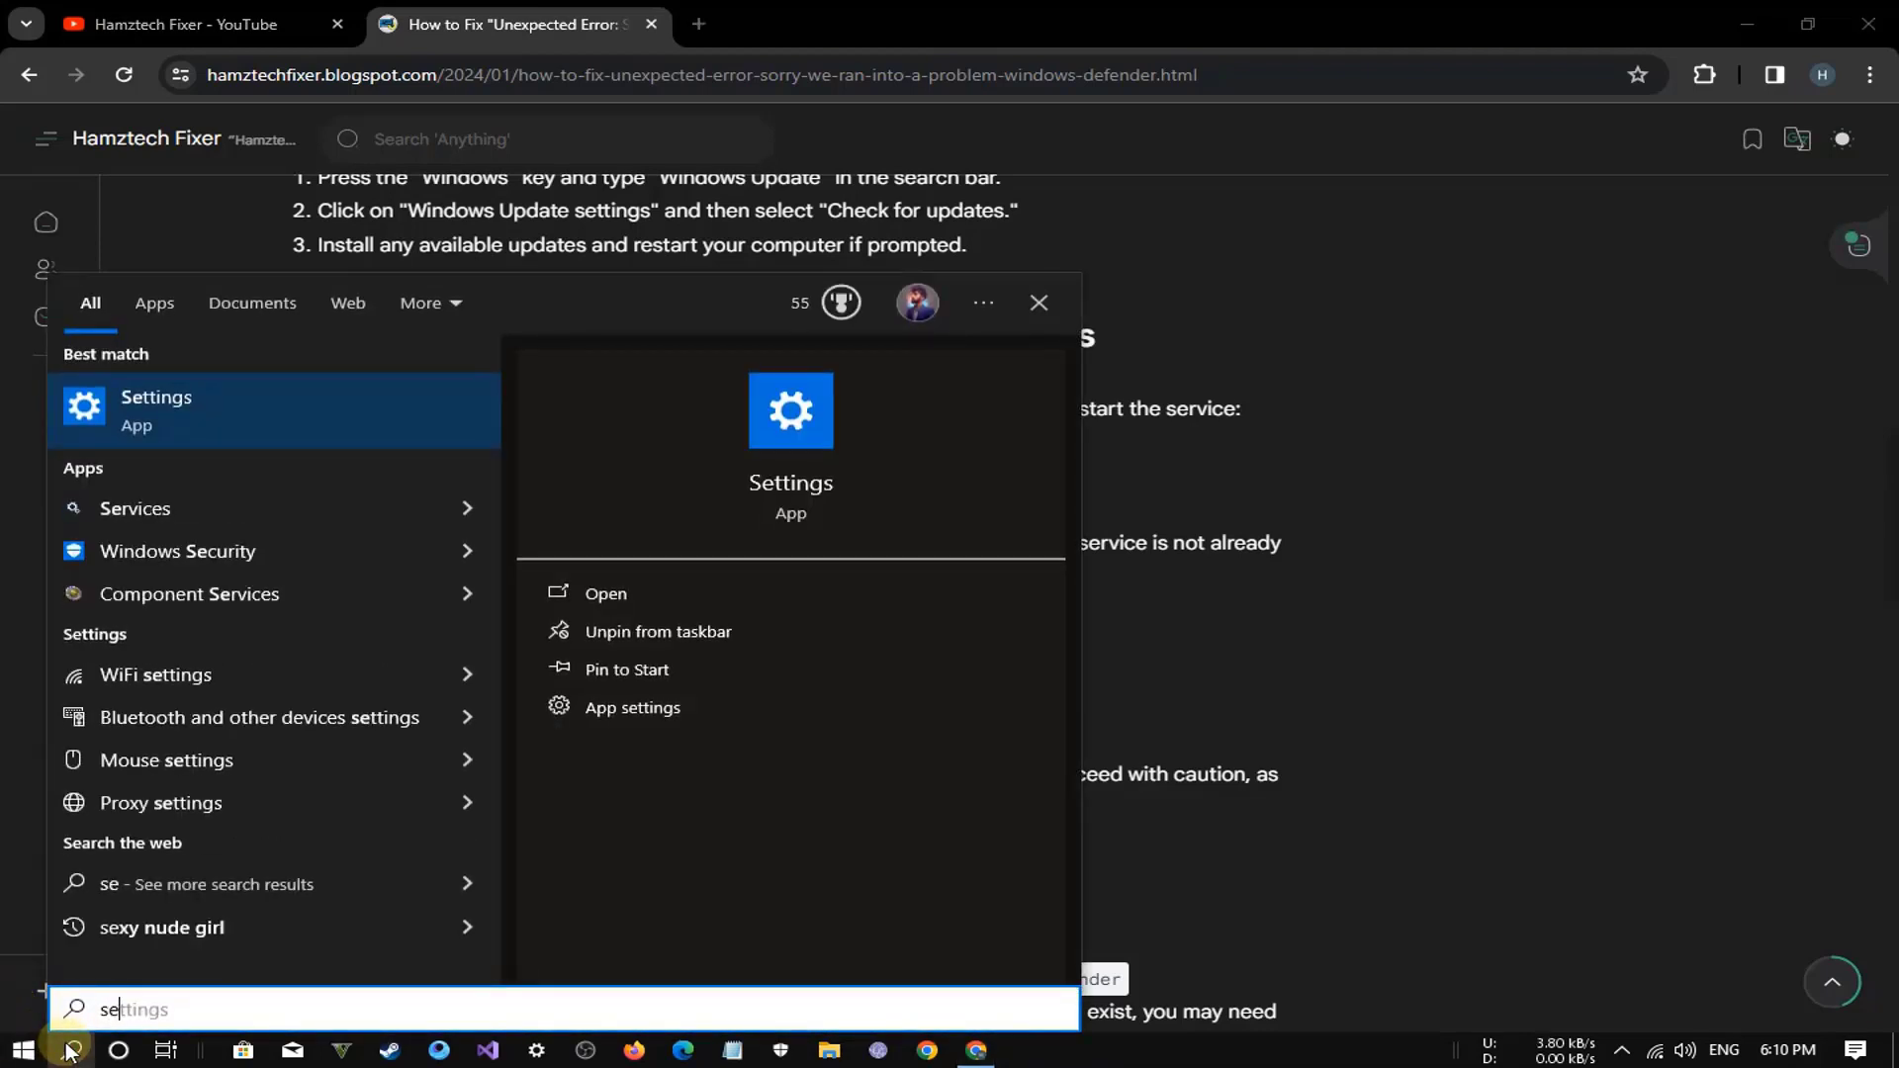
text(r)
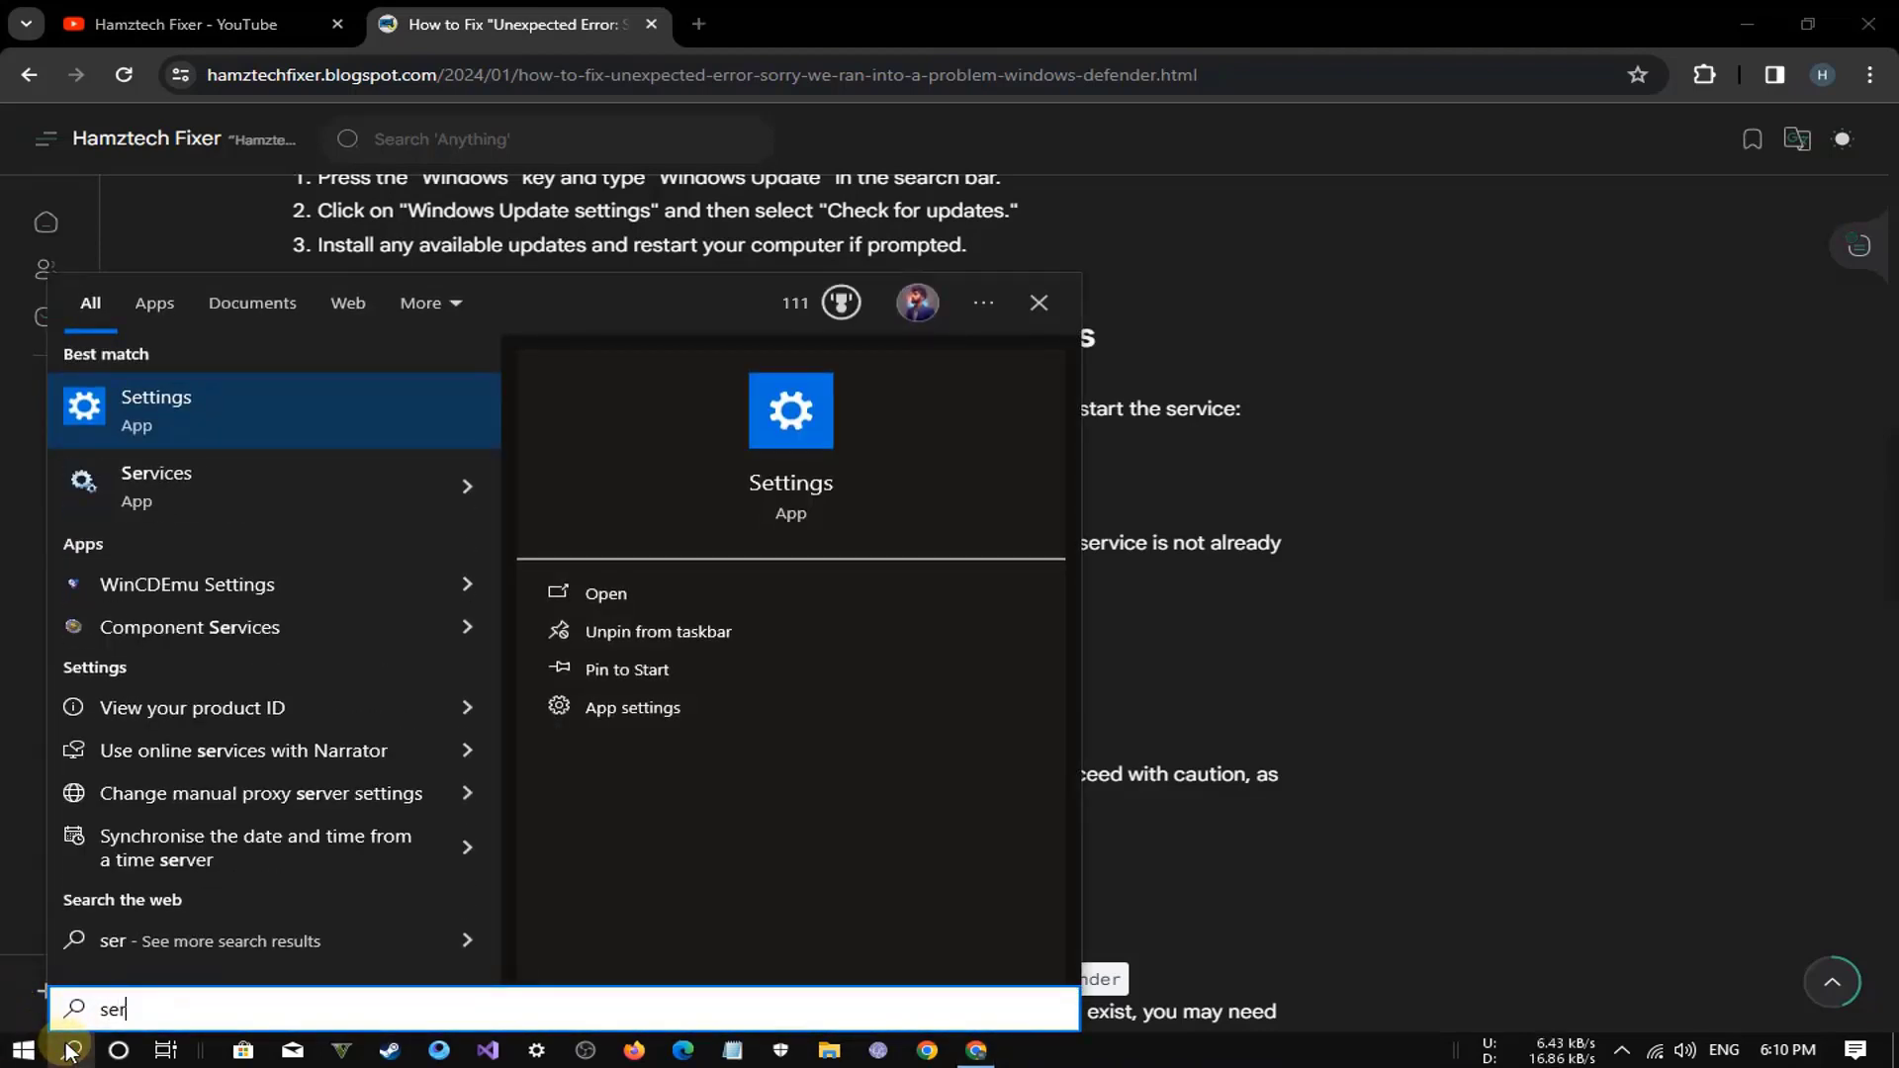
click(176, 496)
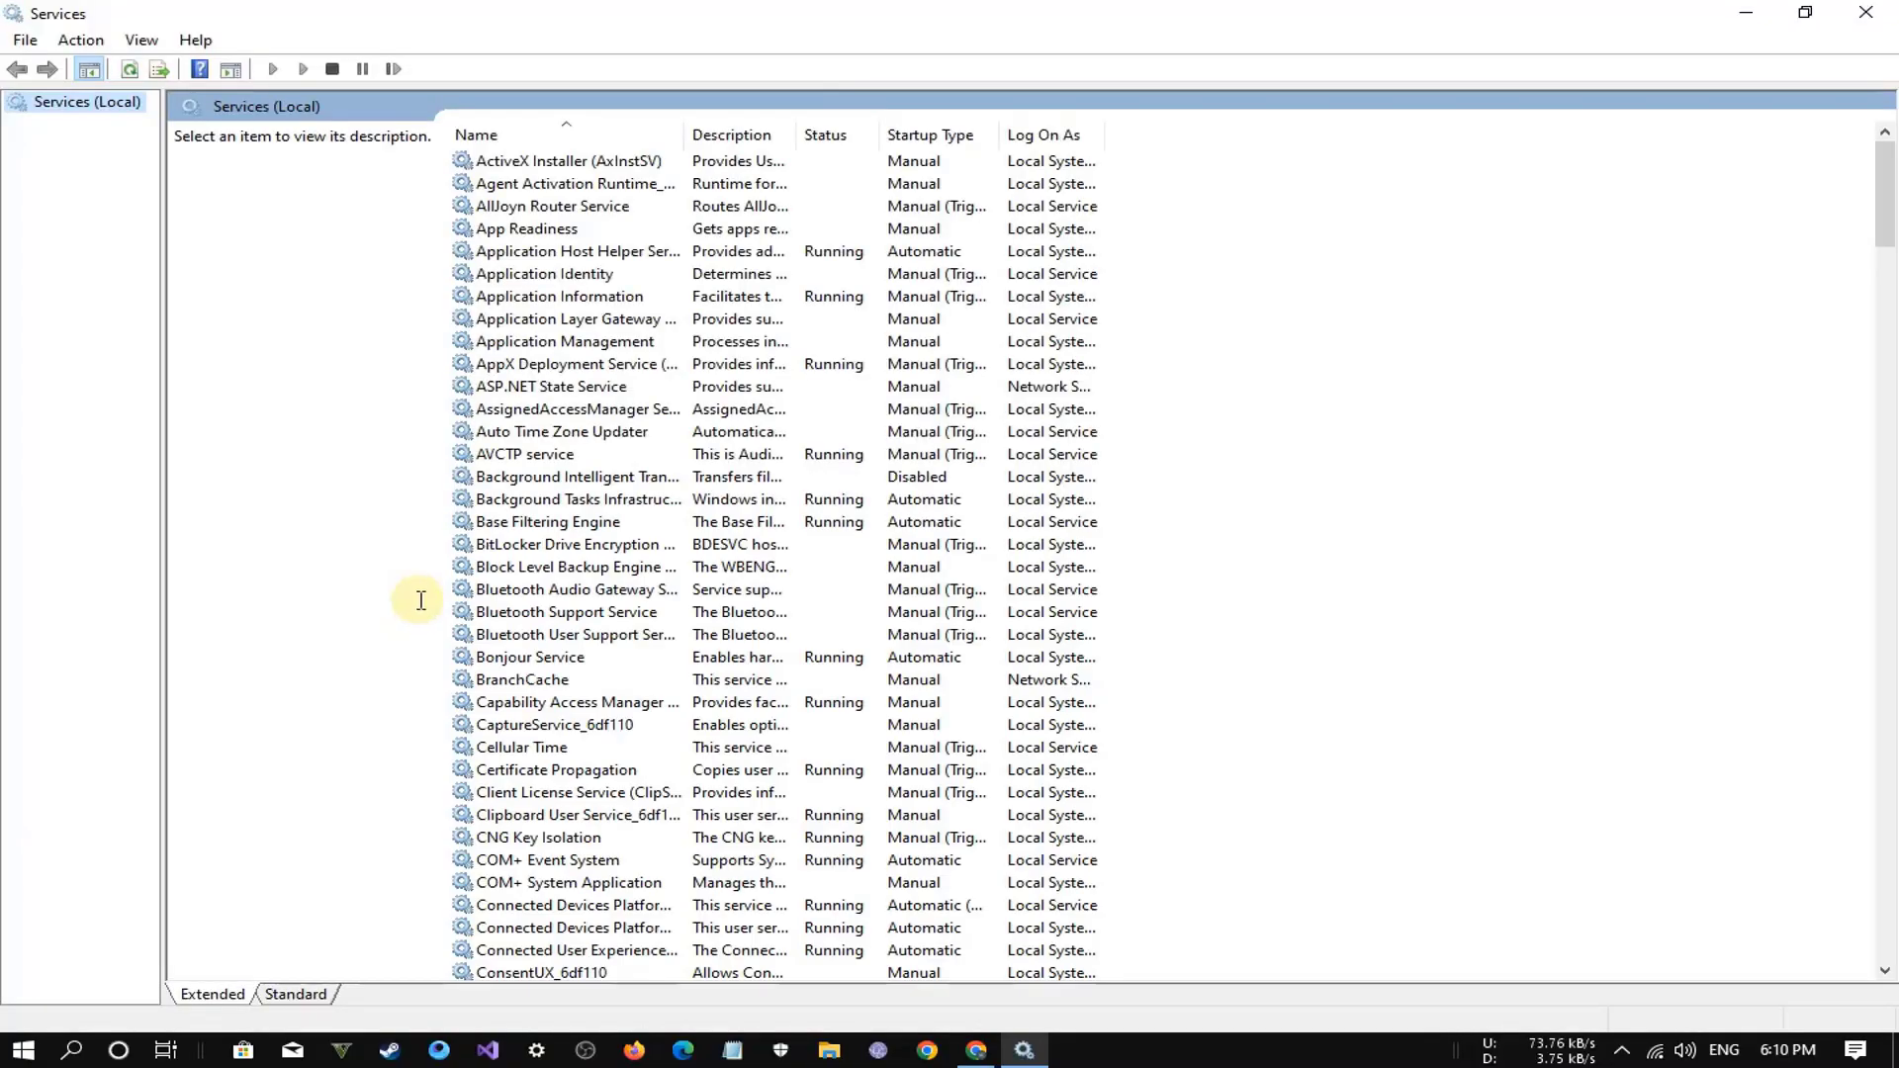
- Find the Windows Defender Firewall service in the services list and open its properties
click(515, 592)
key(w)
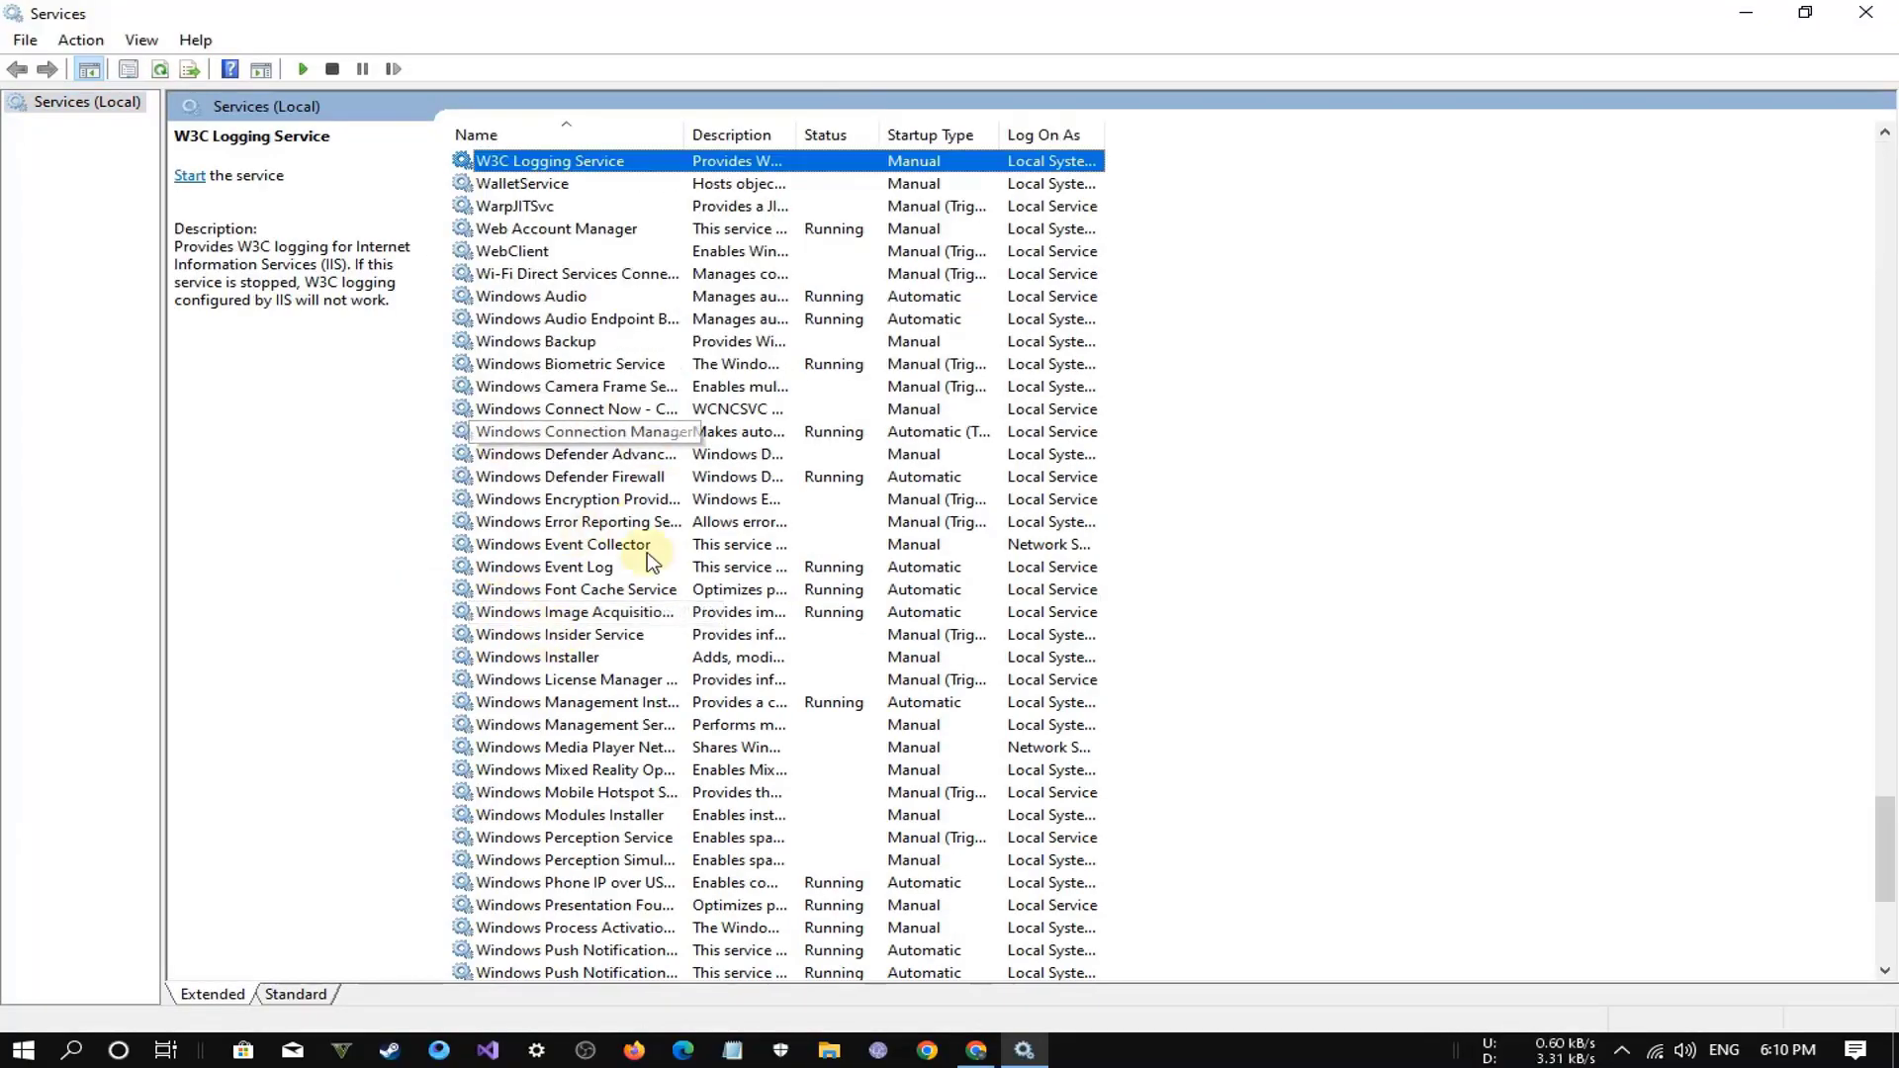
click(578, 477)
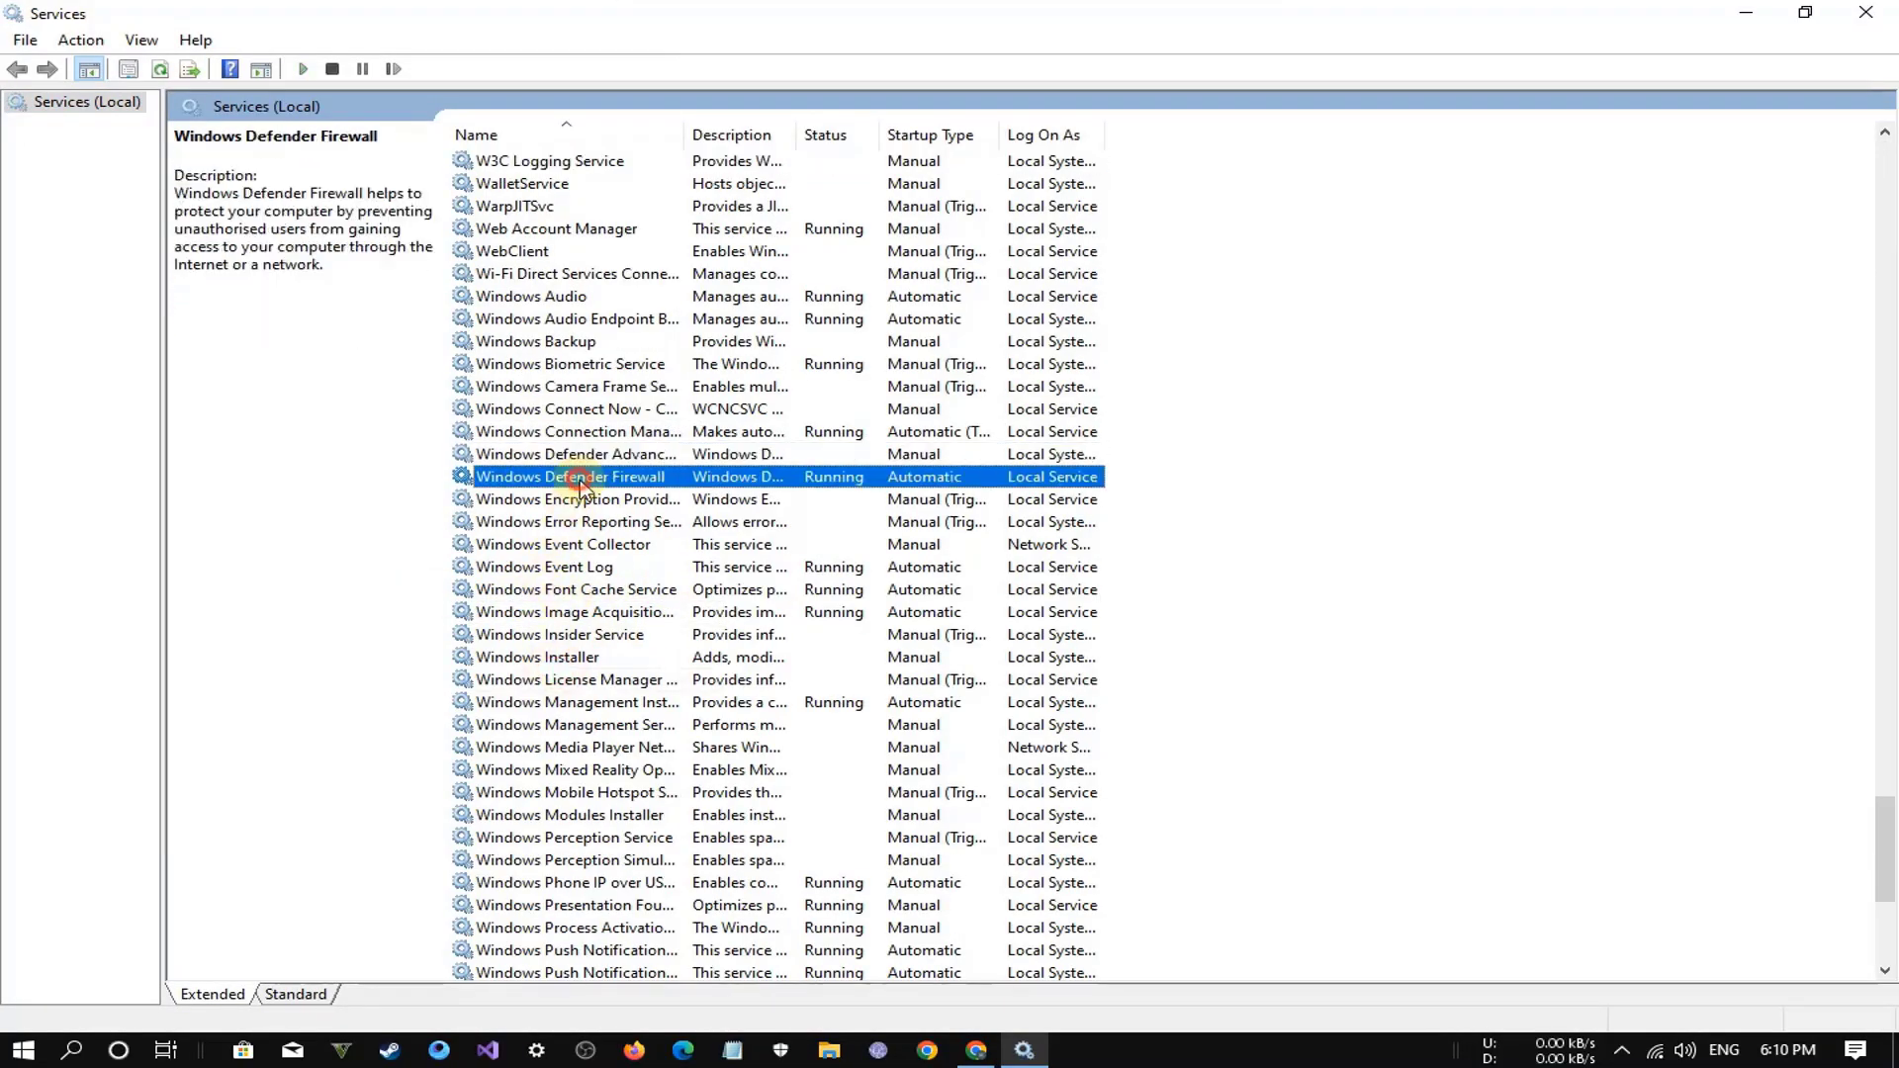
double_click(551, 479)
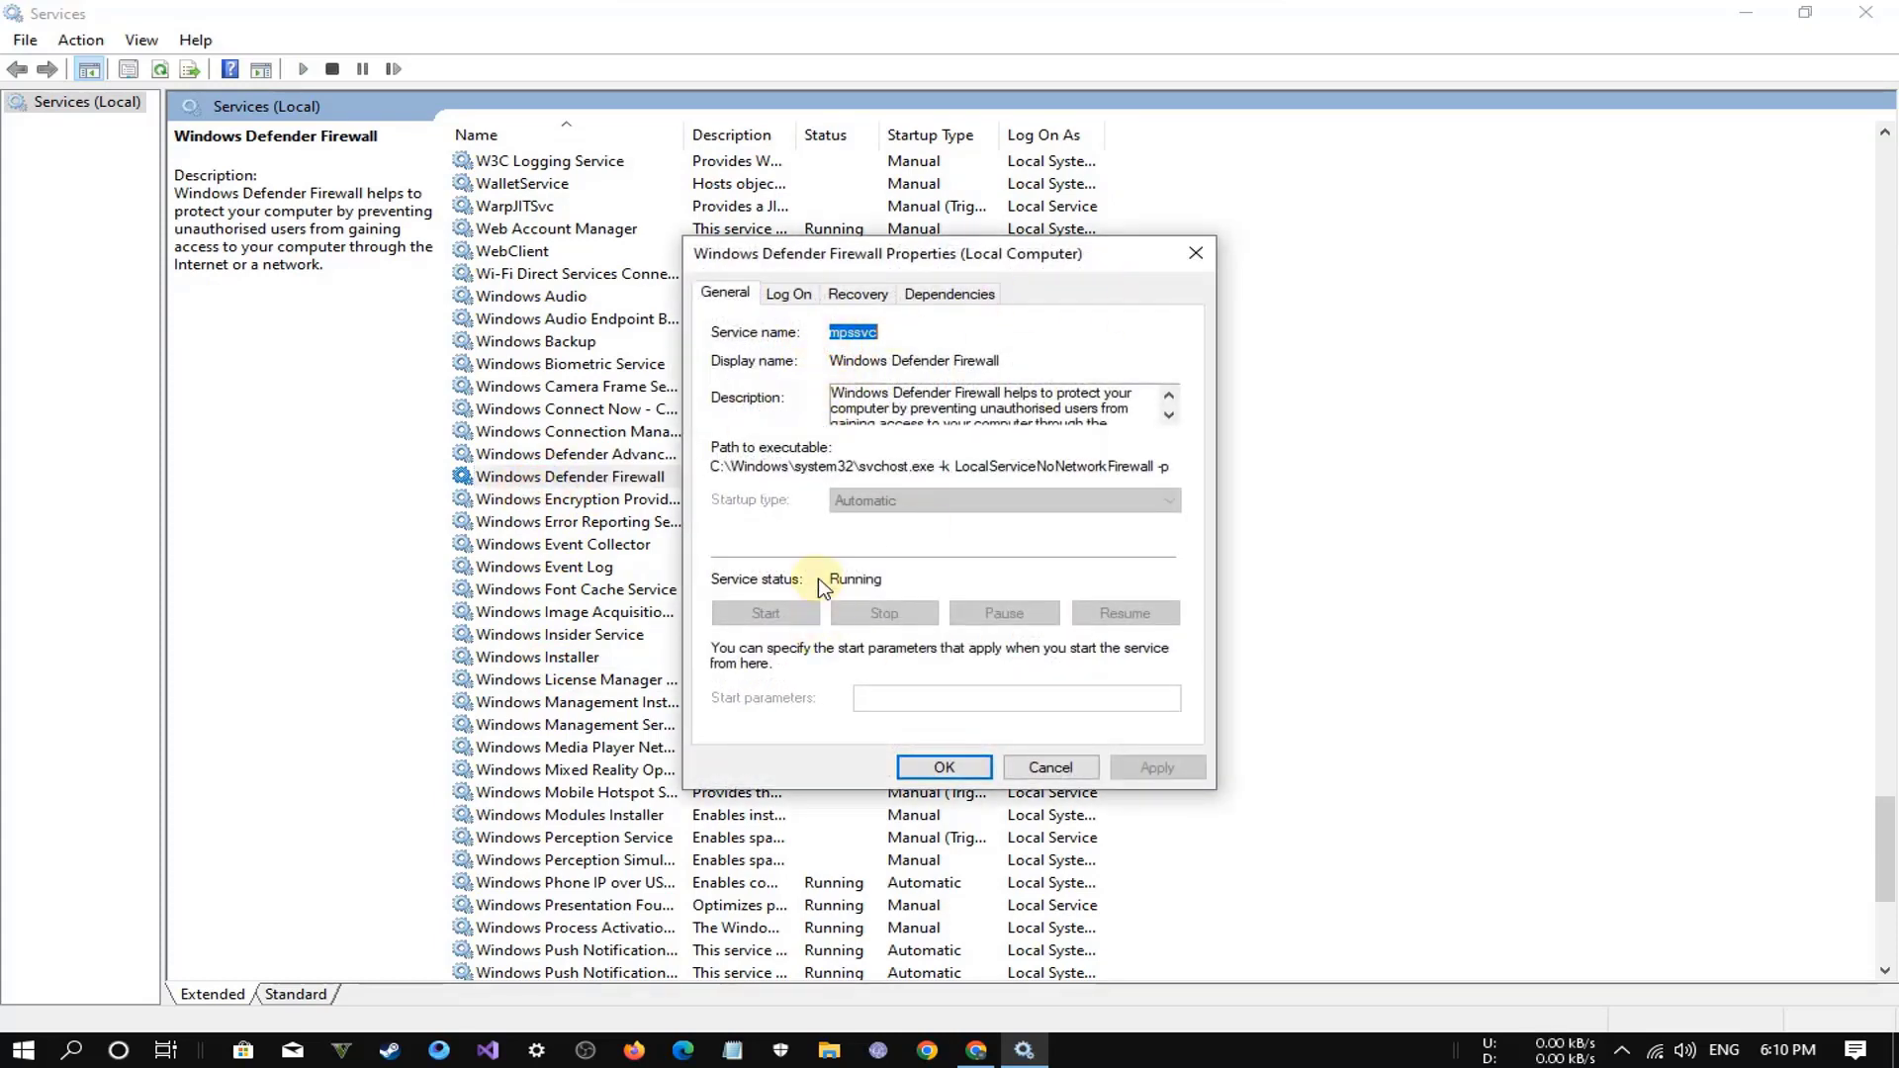
- Check the startup type options of the Windows Defender Advanced Threat Protection Service, discard the dialog and close Services
click(1196, 254)
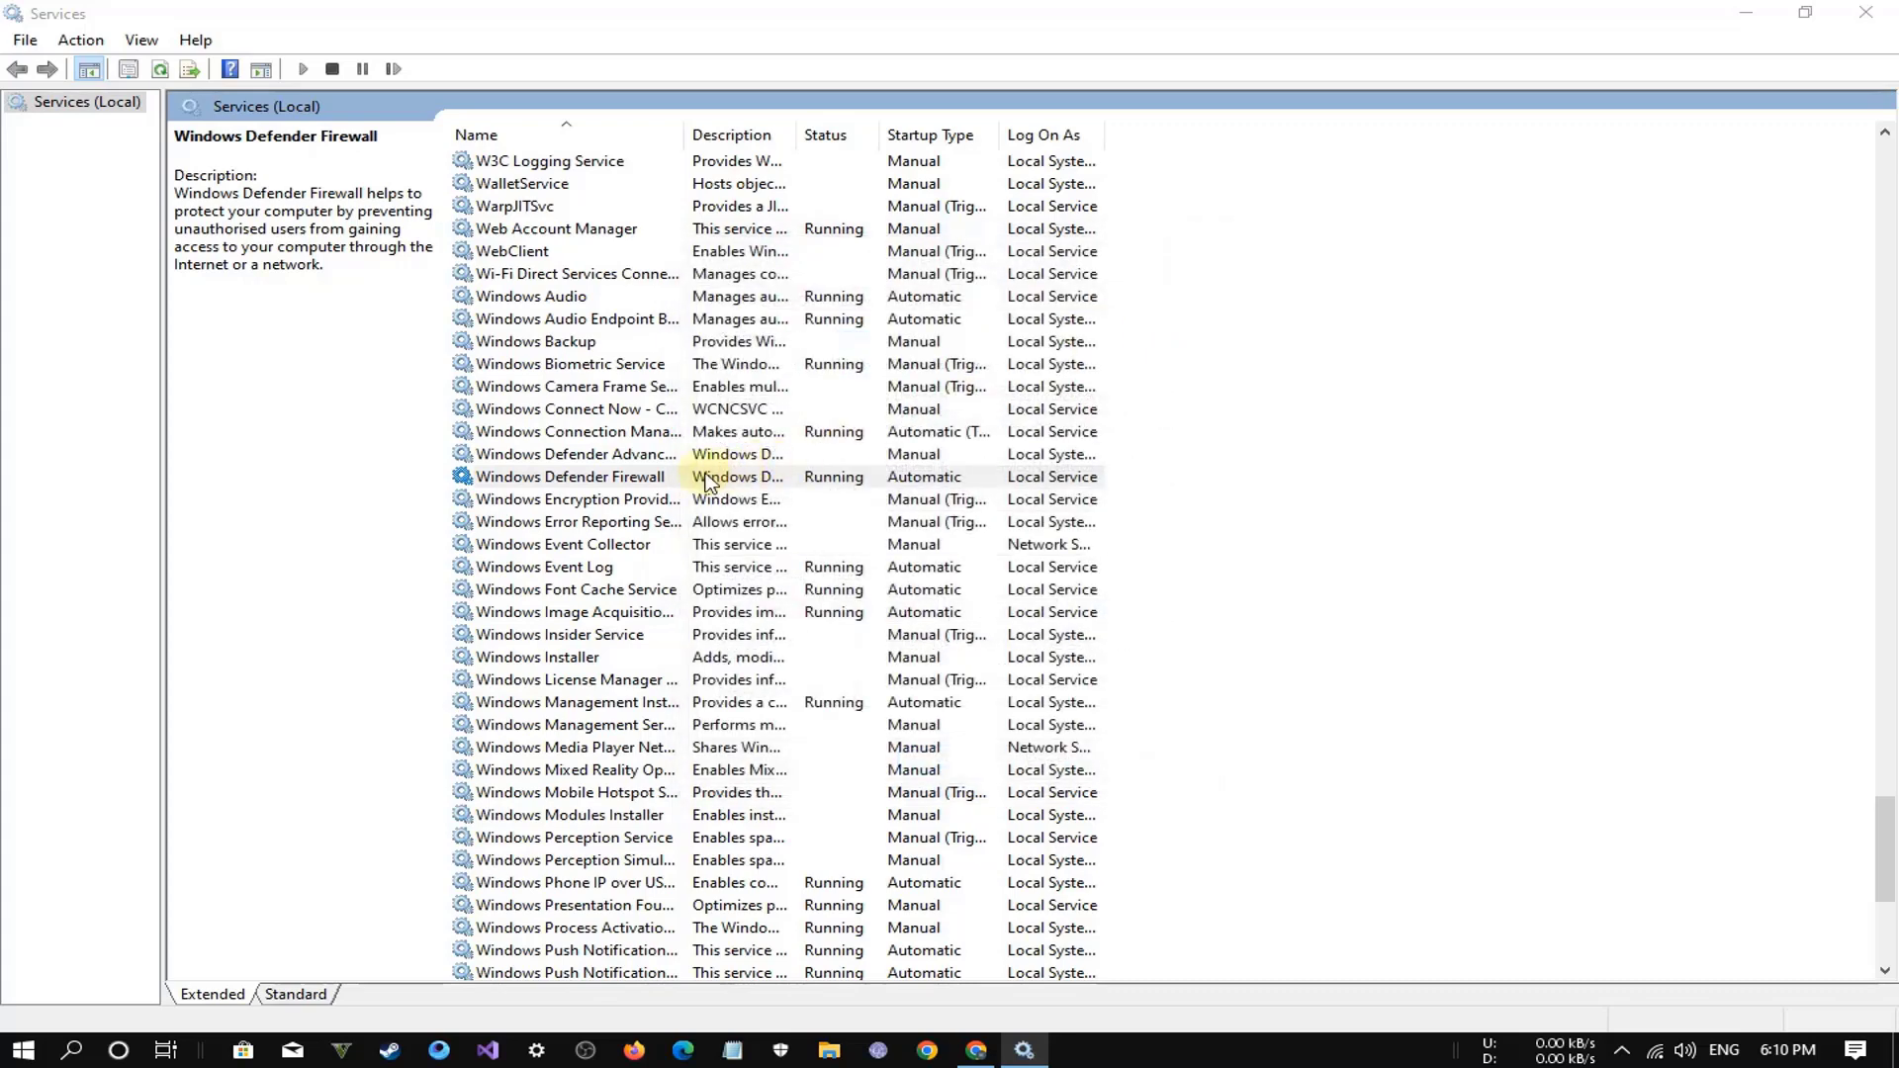
click(630, 457)
double_click(630, 457)
click(890, 501)
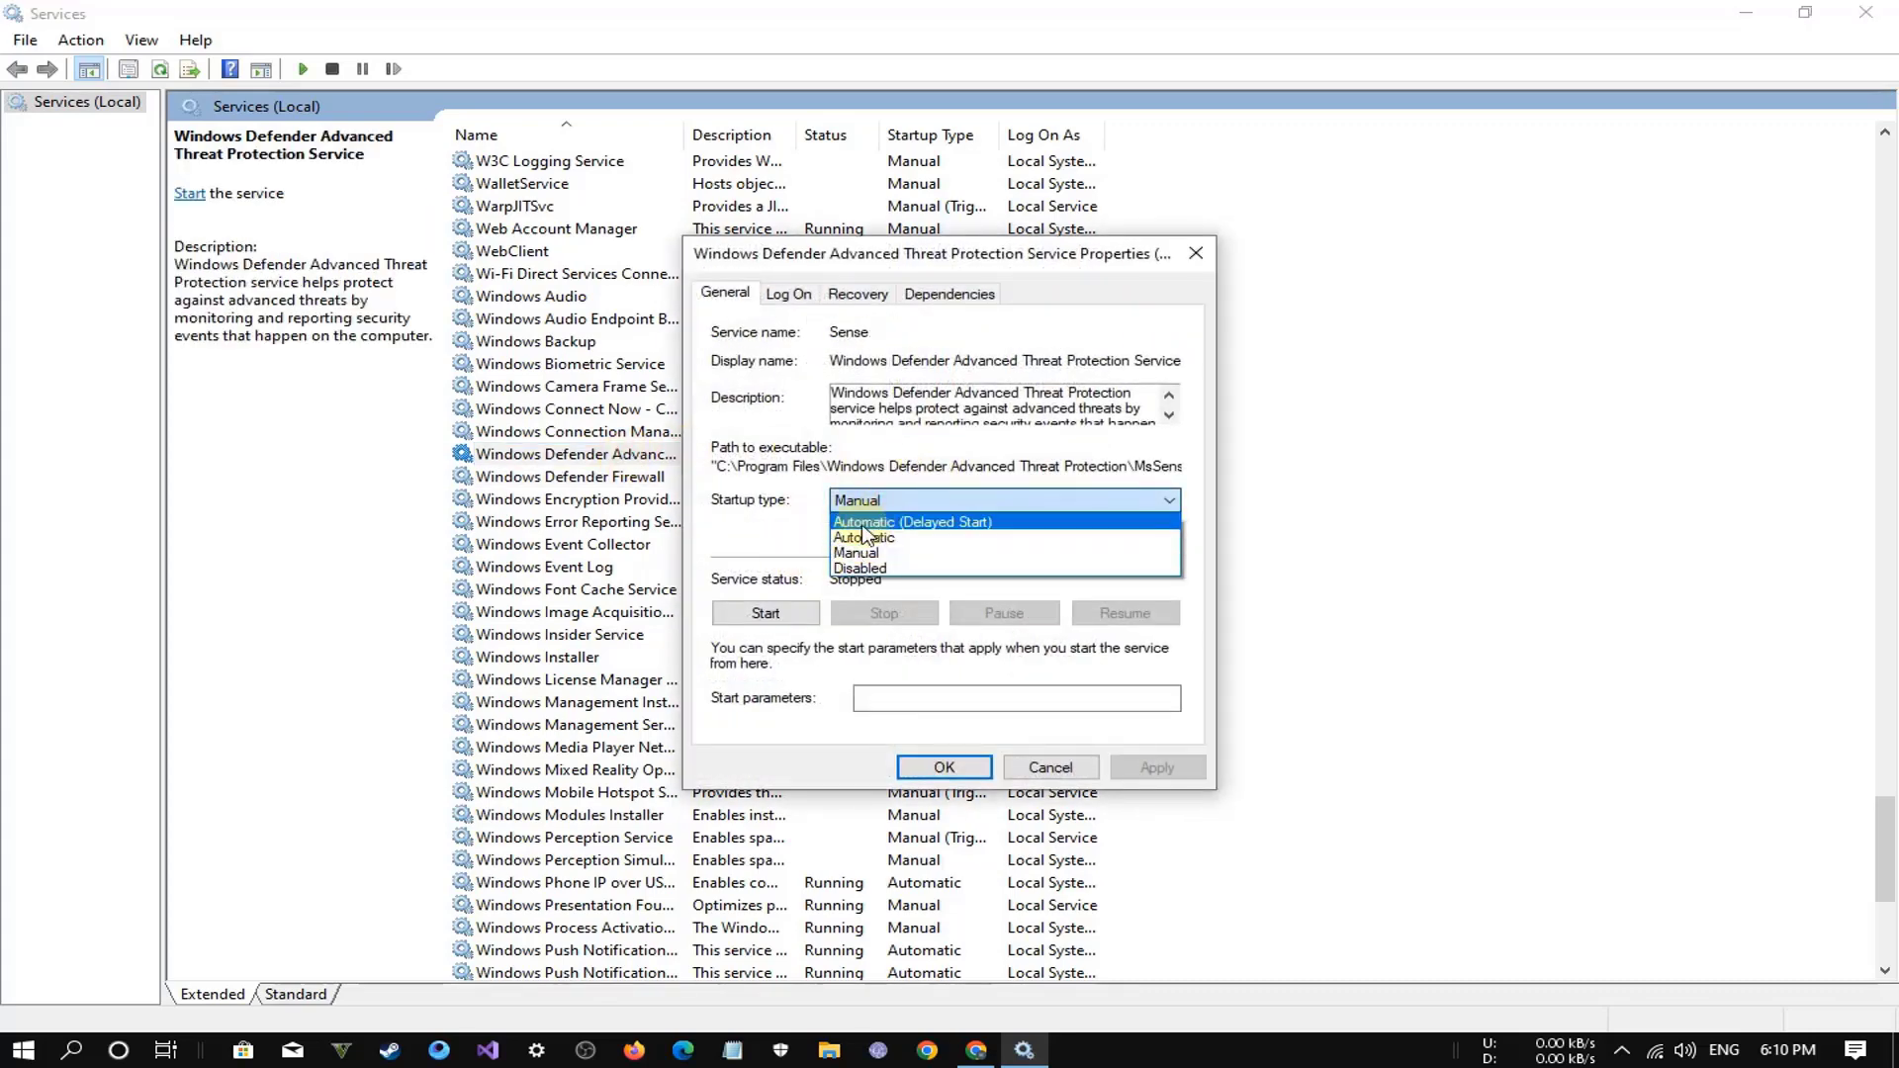
click(900, 509)
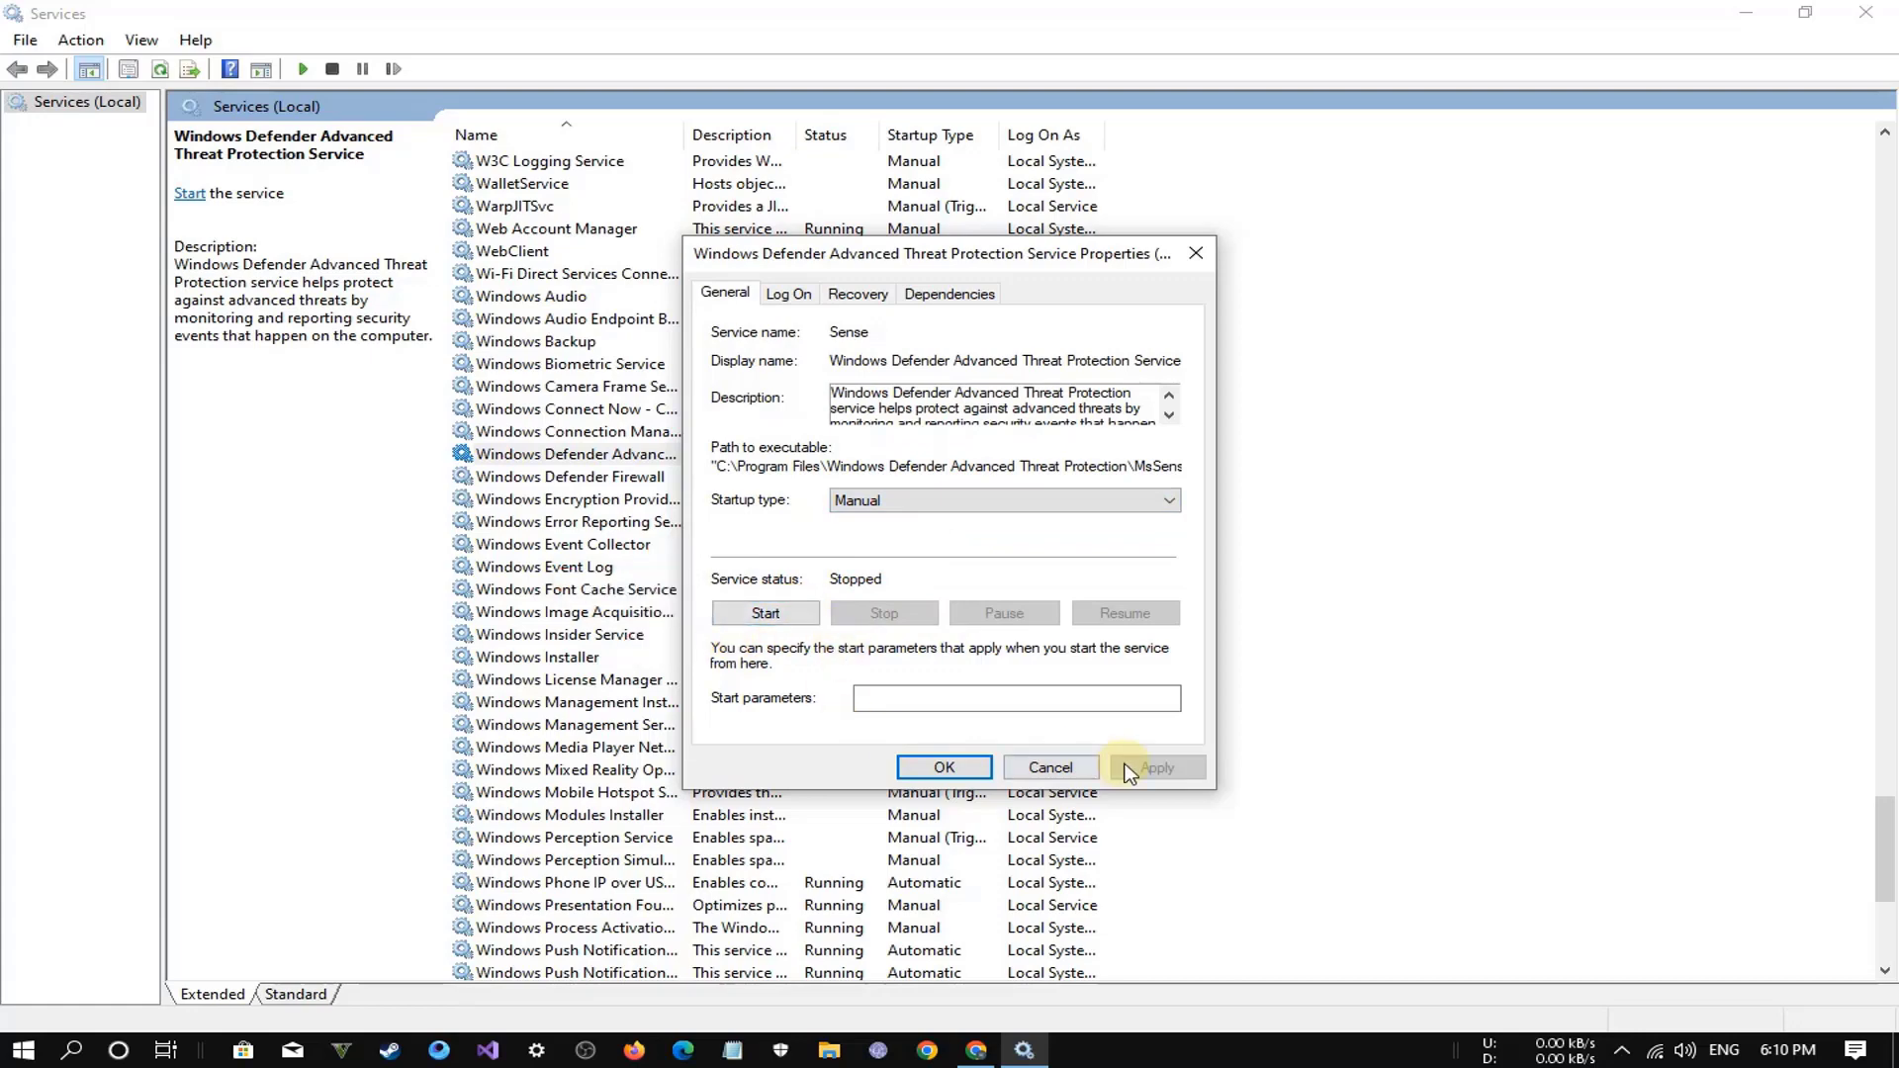
click(1050, 768)
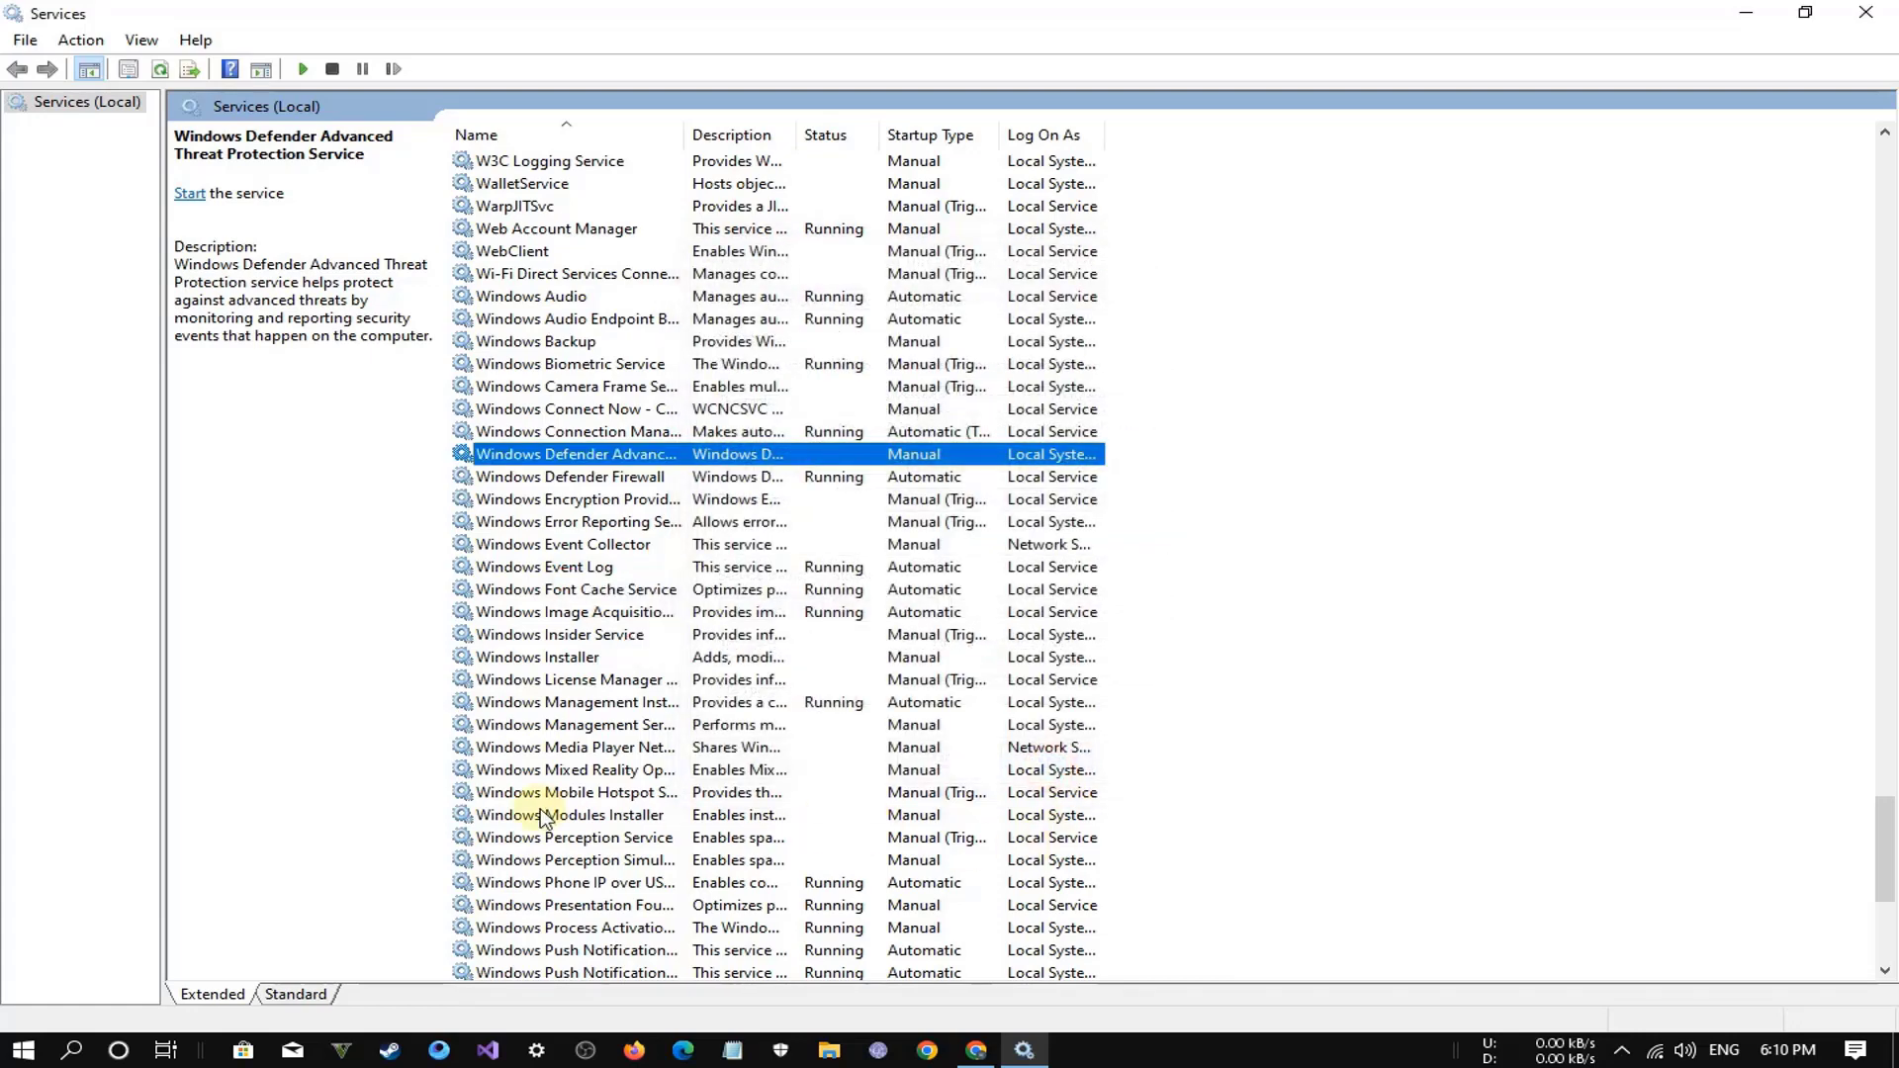
click(1242, 813)
click(1875, 12)
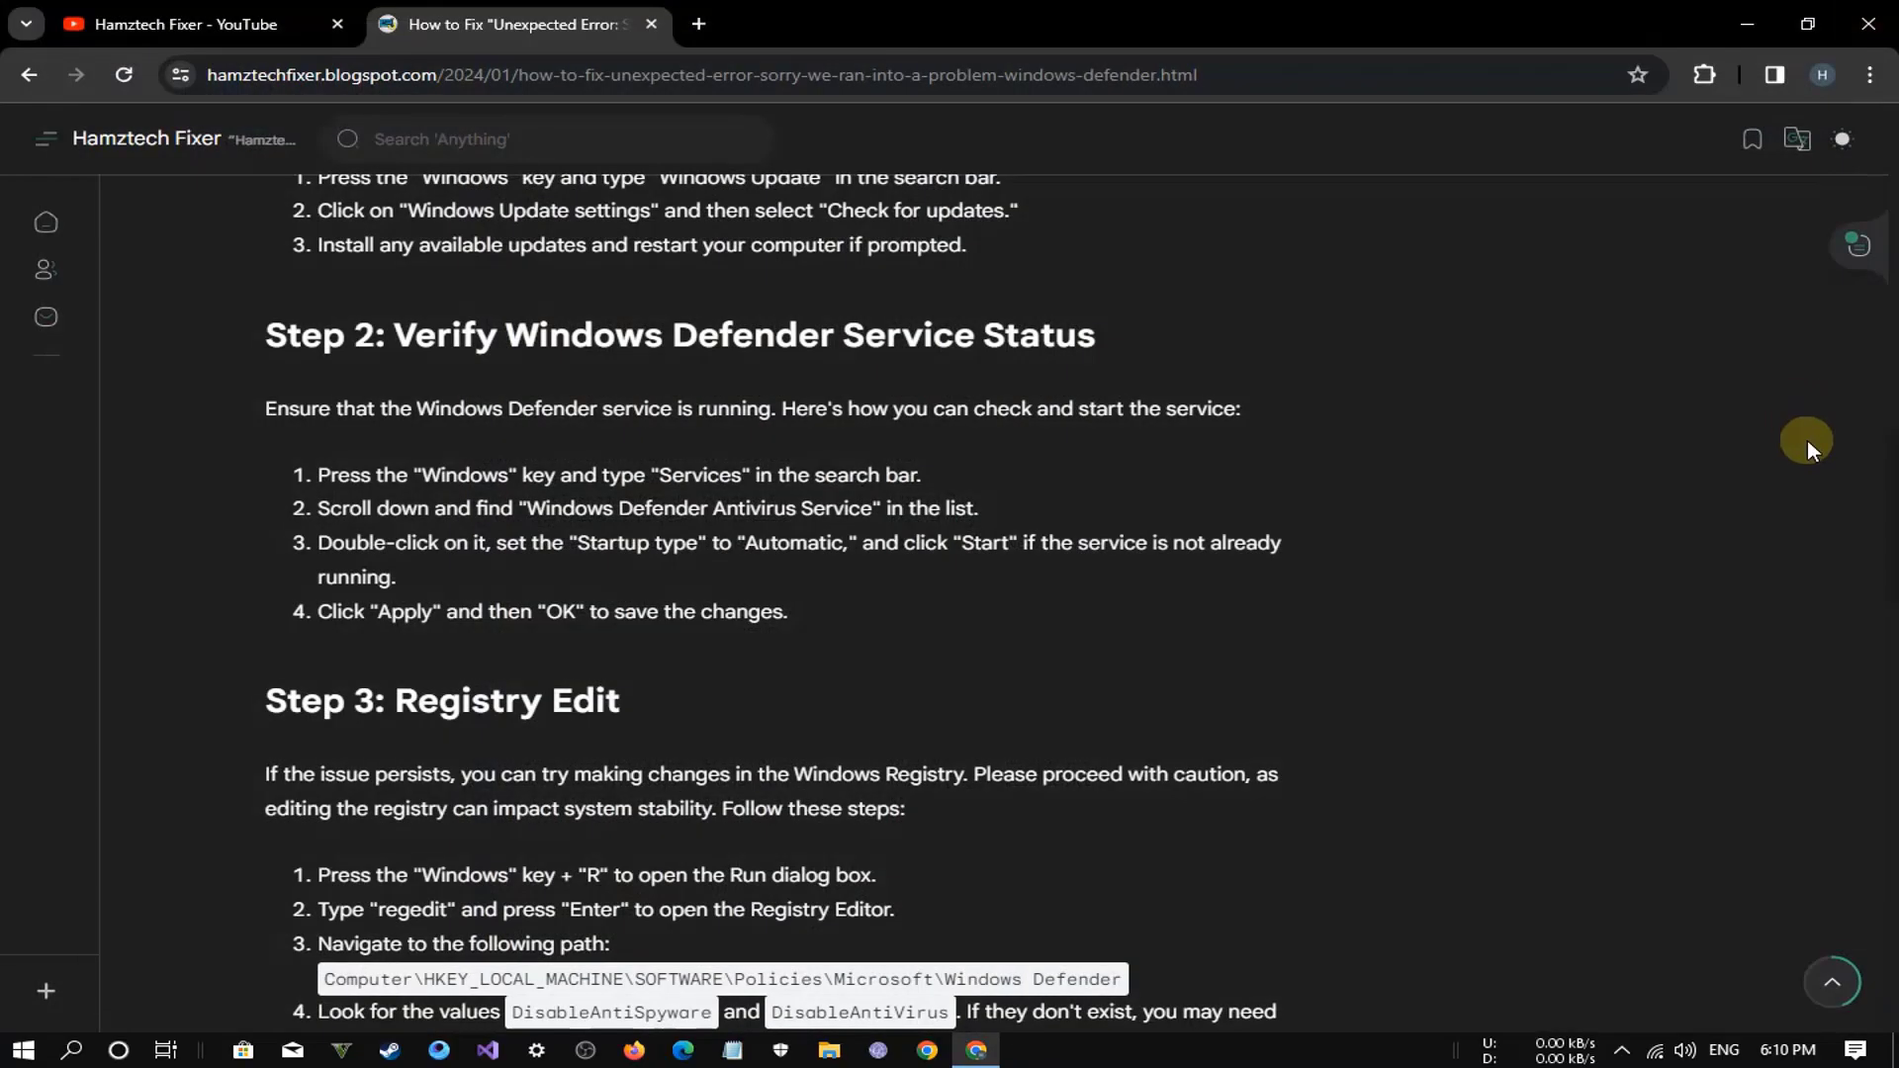
- Read the article's Step 3 on the registry edit, including the Windows Defender policies path and the values to look for
scroll(1255, 465, down, 3)
scroll(1260, 483, down, 3)
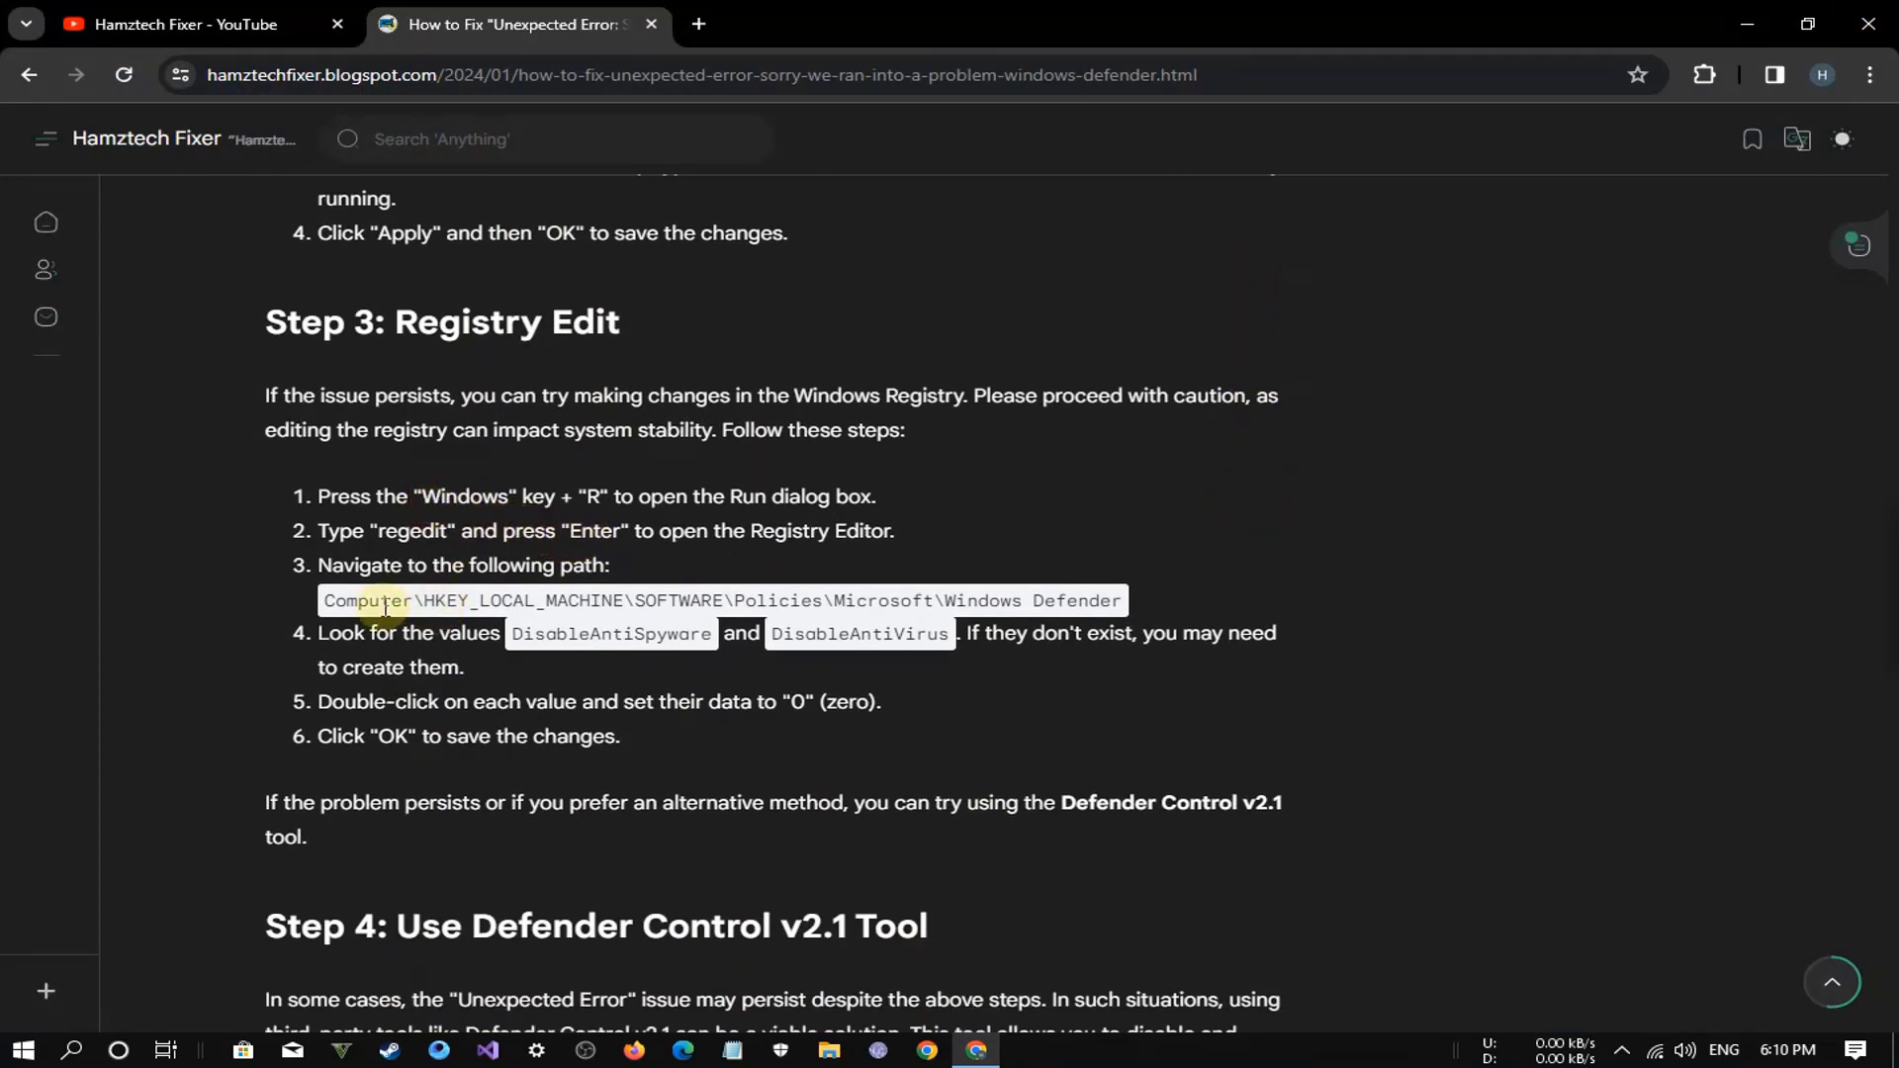
drag(329, 599, 1122, 599)
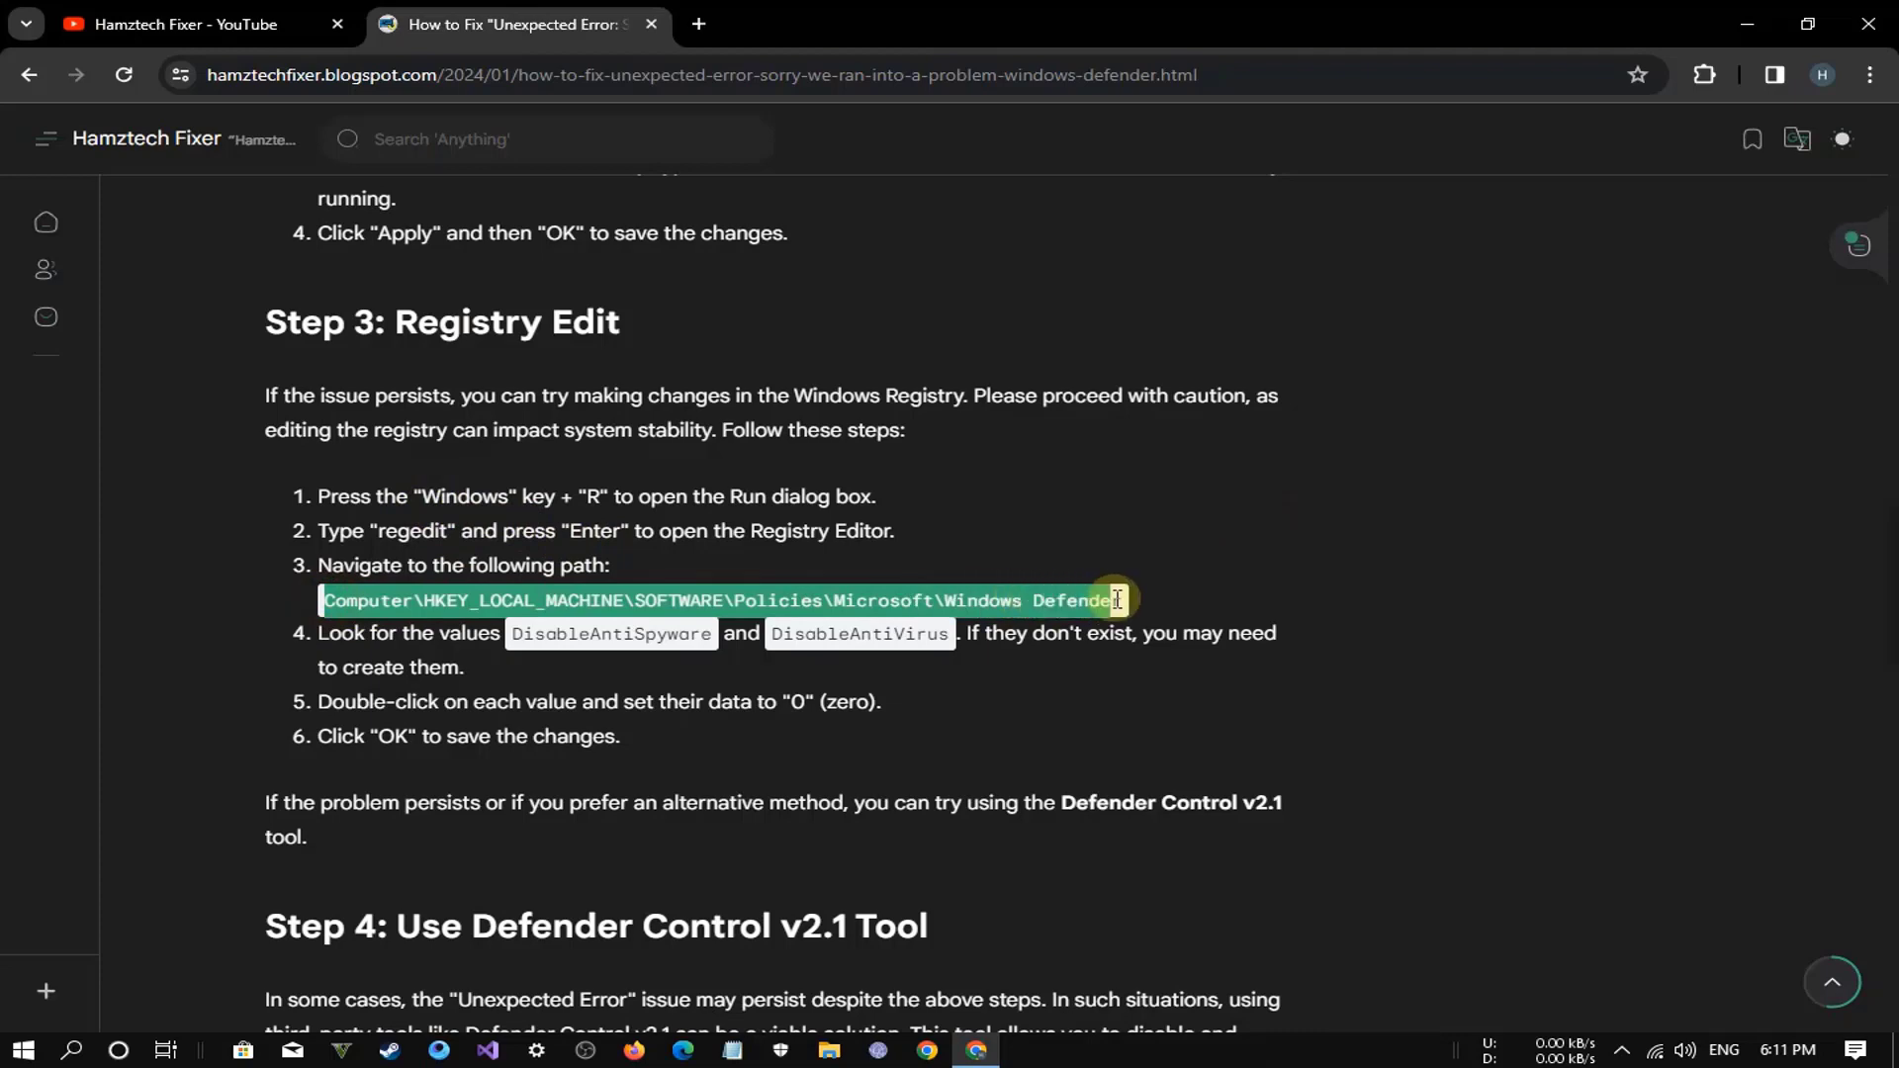
click(872, 633)
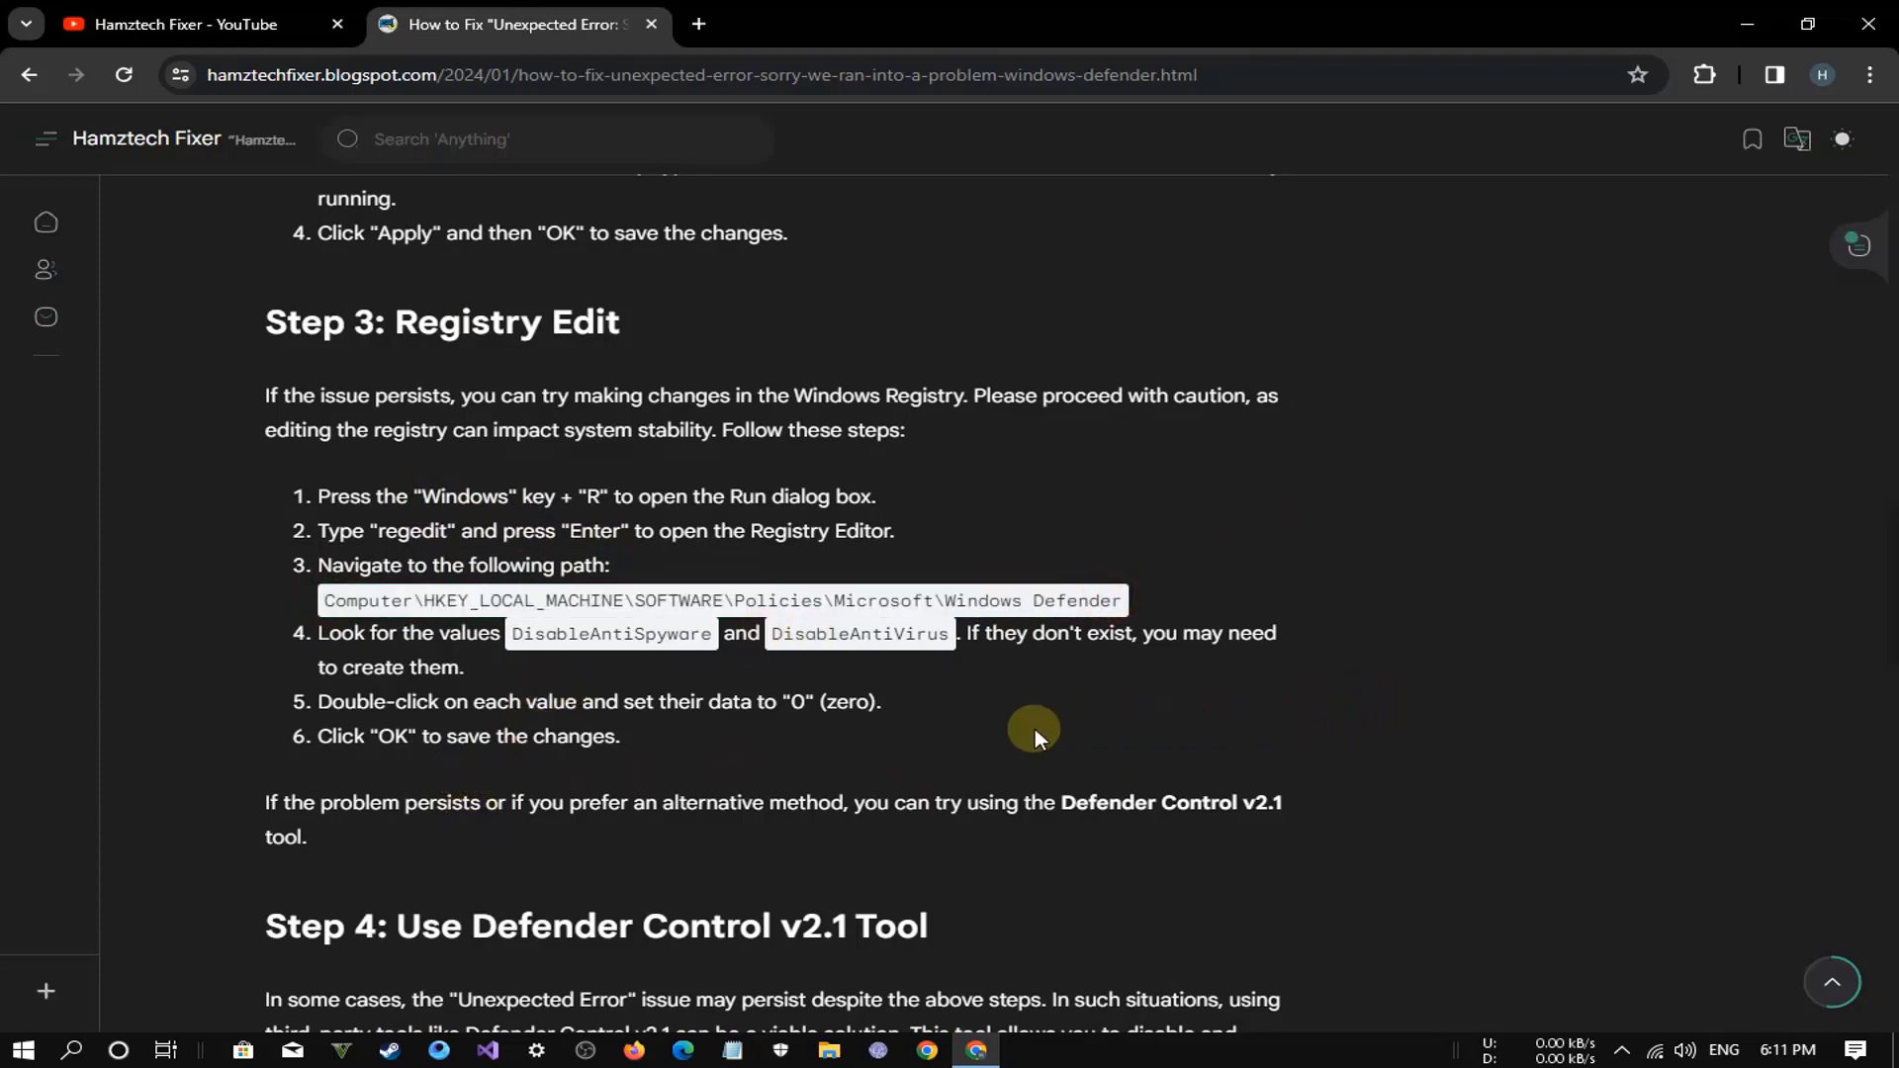
- Open the Registry Editor by running "regedit" from the Run dialog
key(super+r)
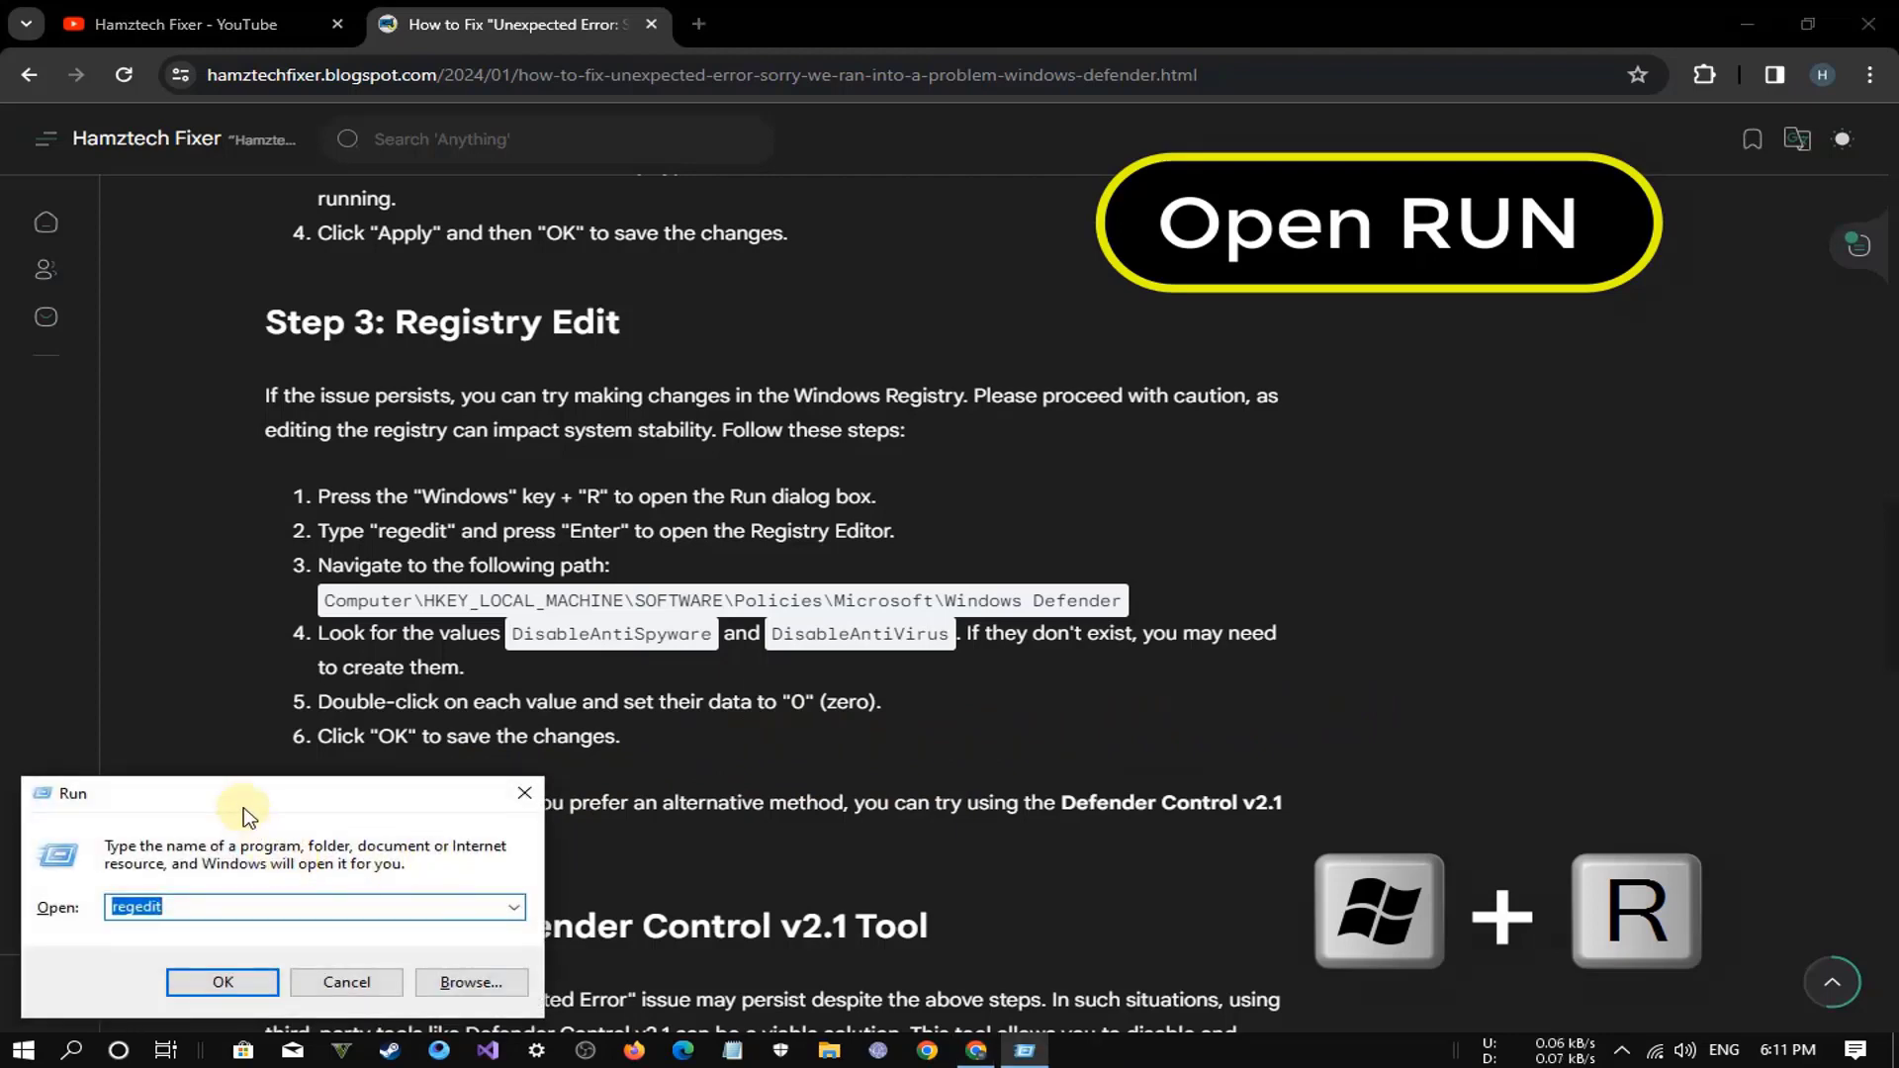
drag(249, 811, 481, 741)
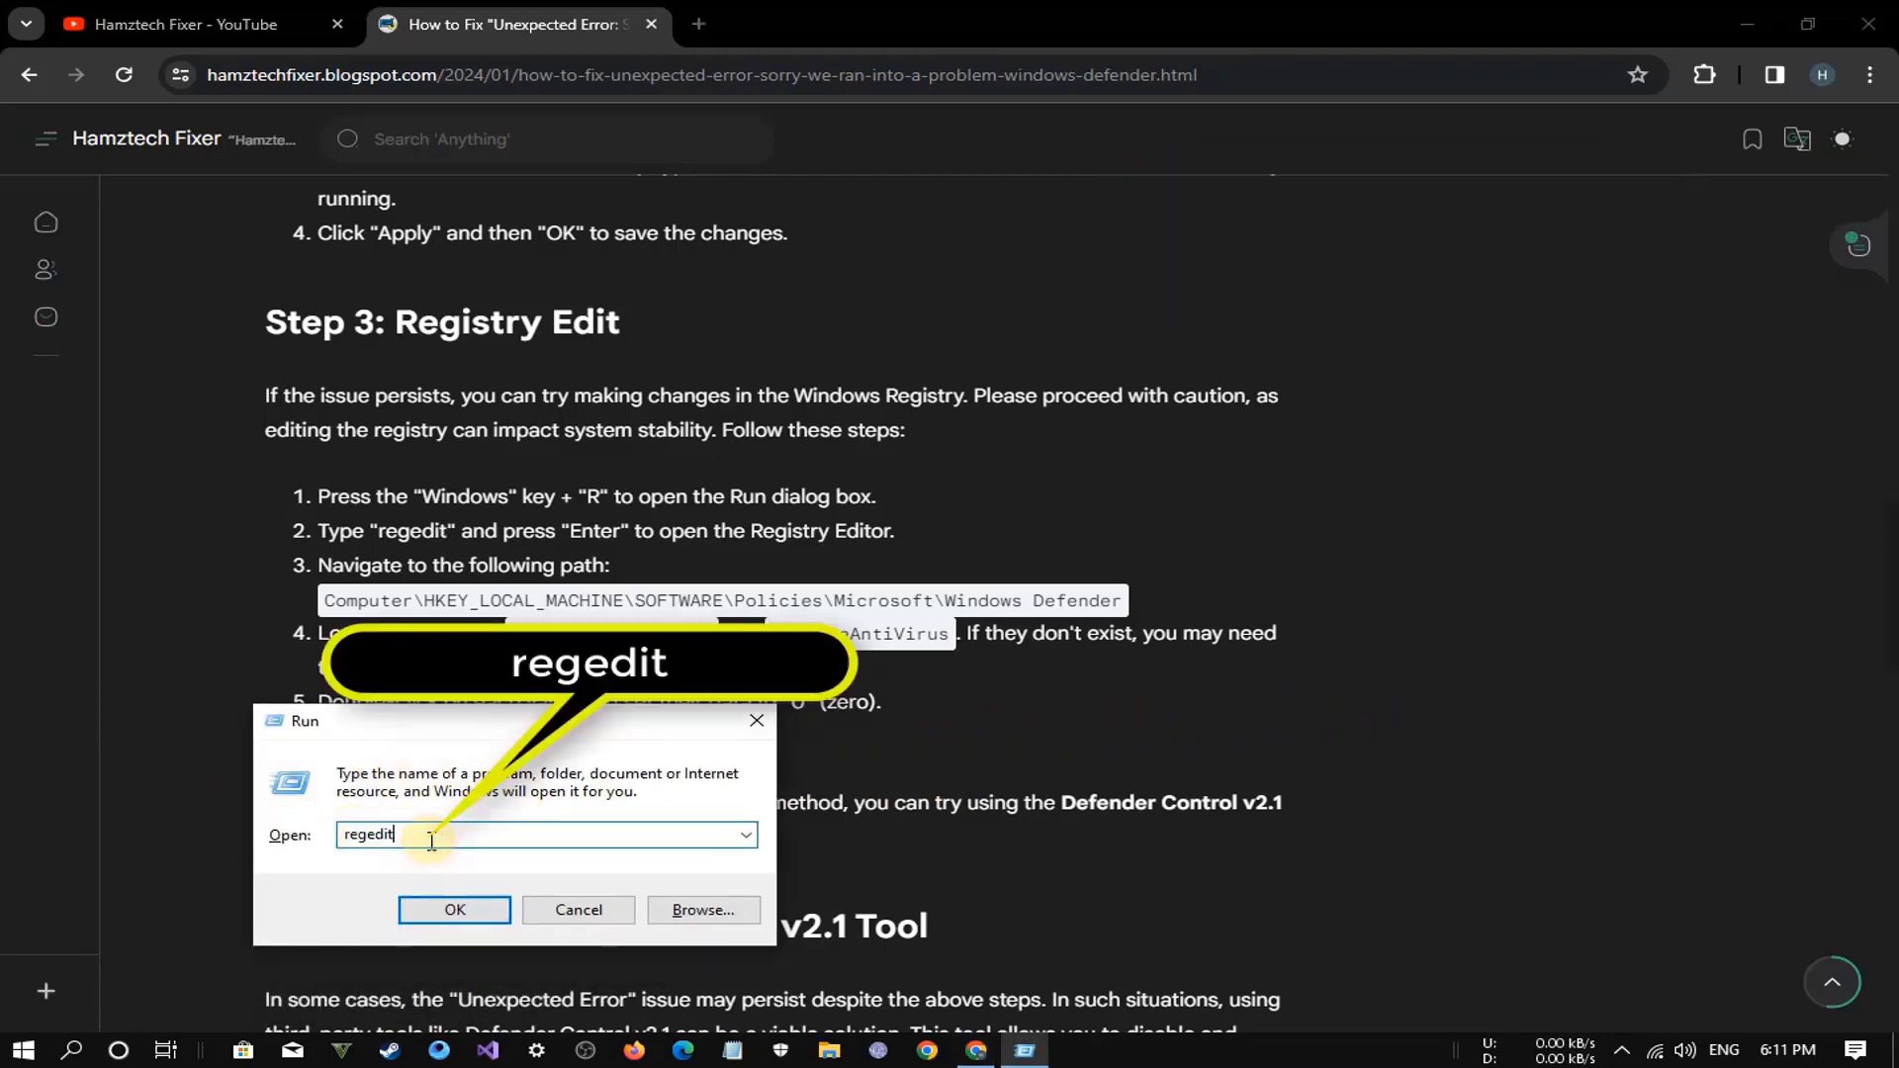
double_click(330, 836)
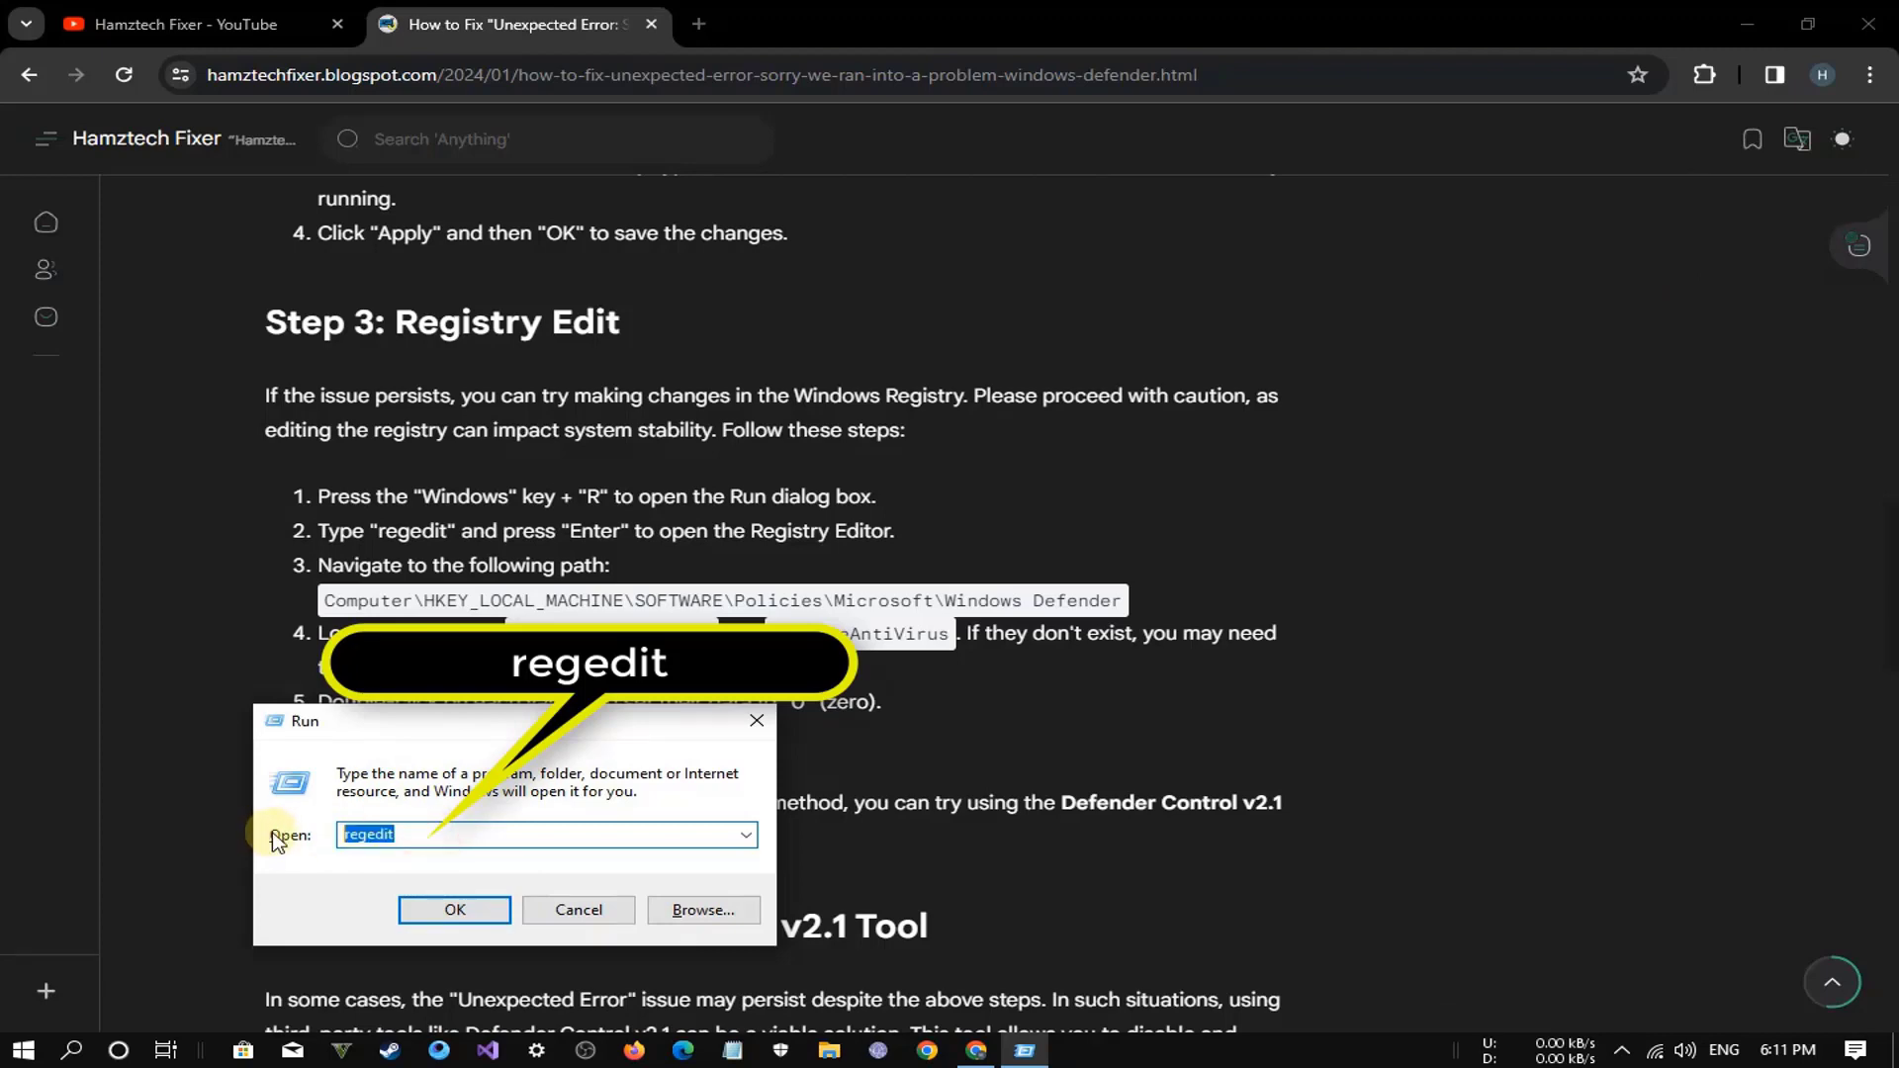
text(regedit)
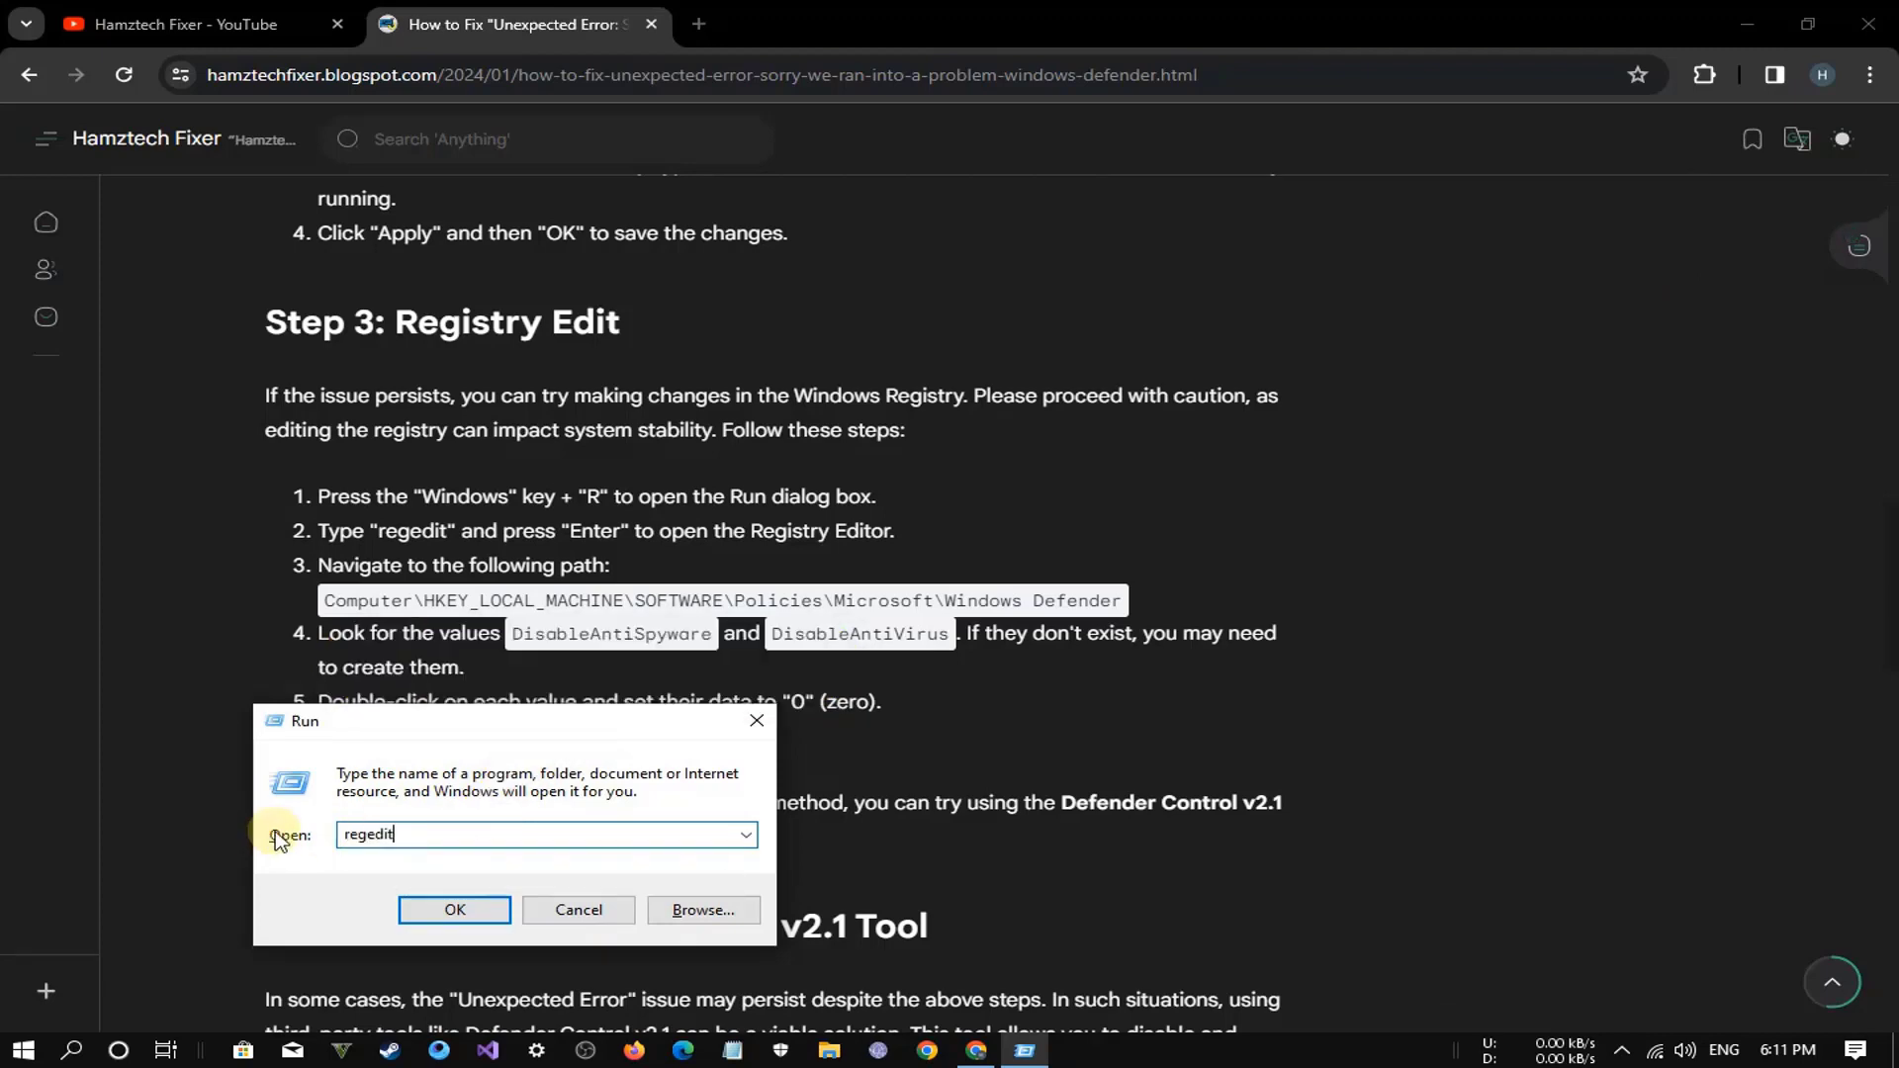
click(435, 905)
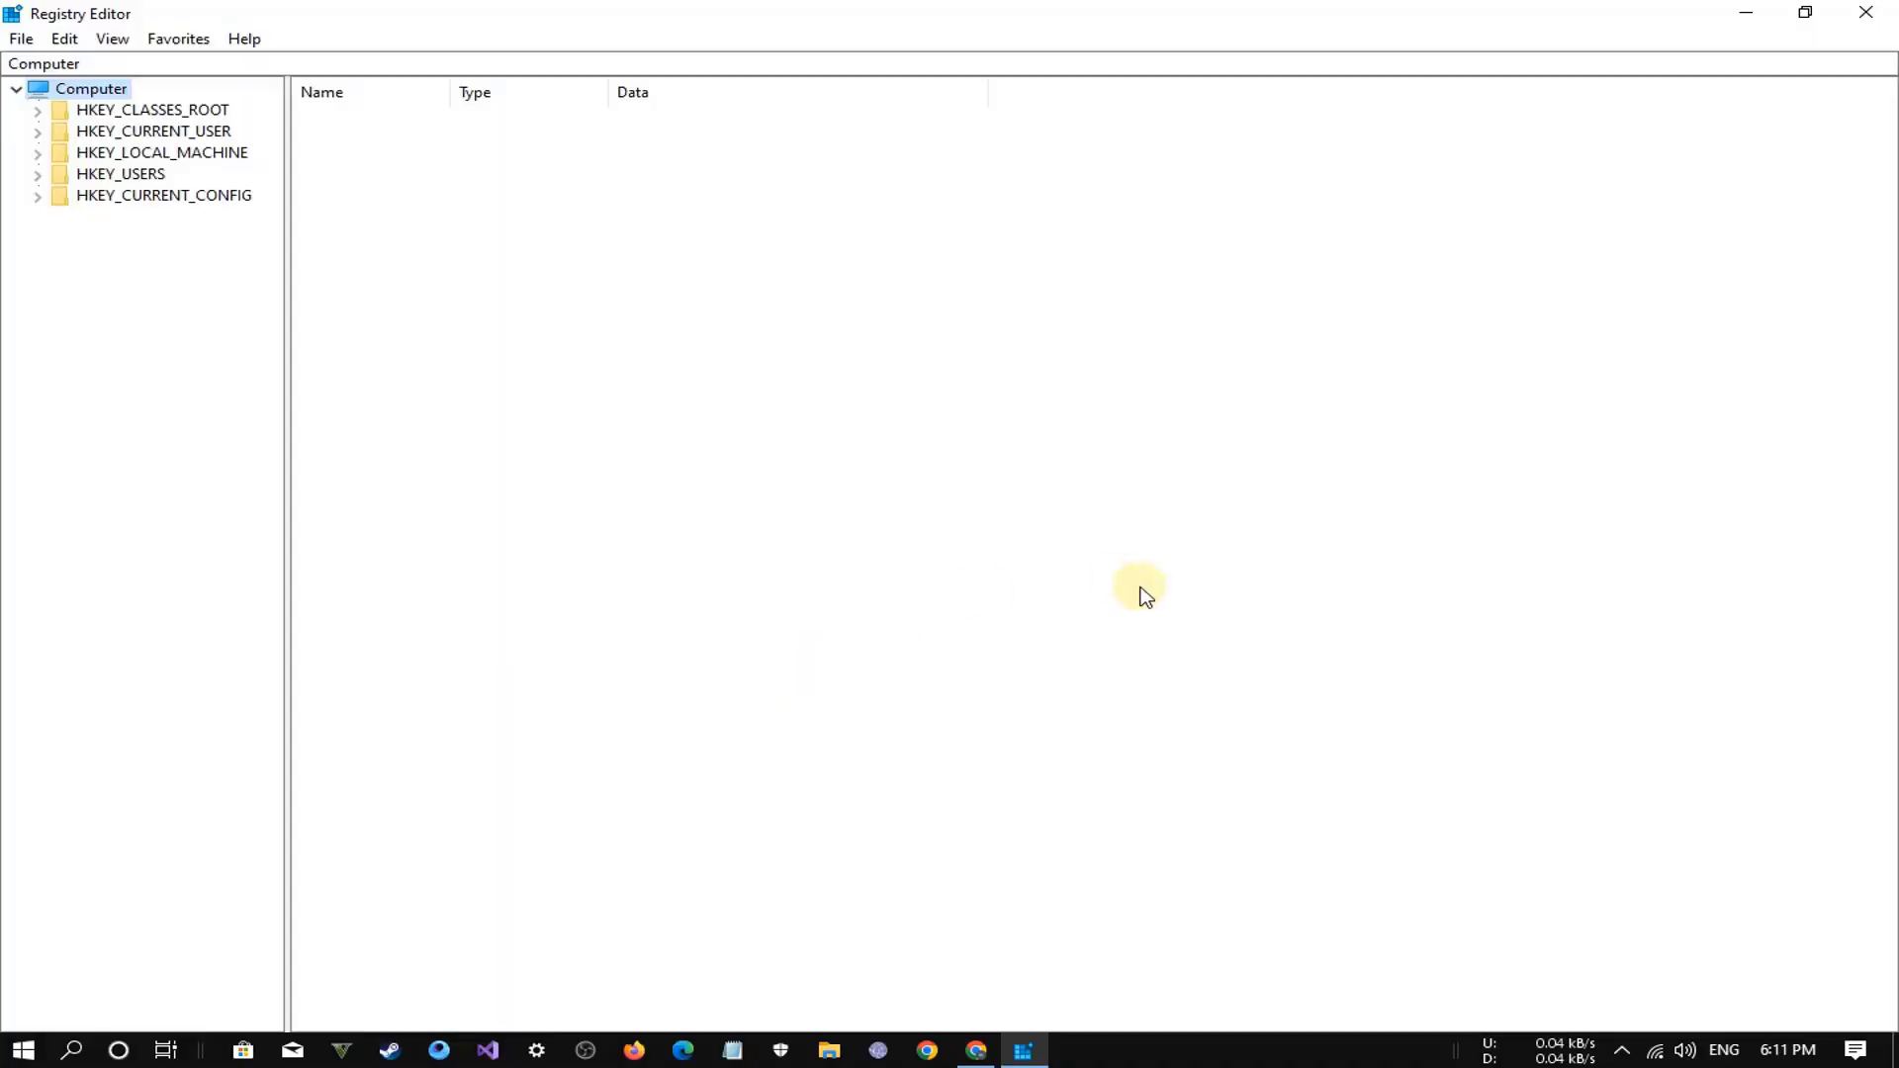
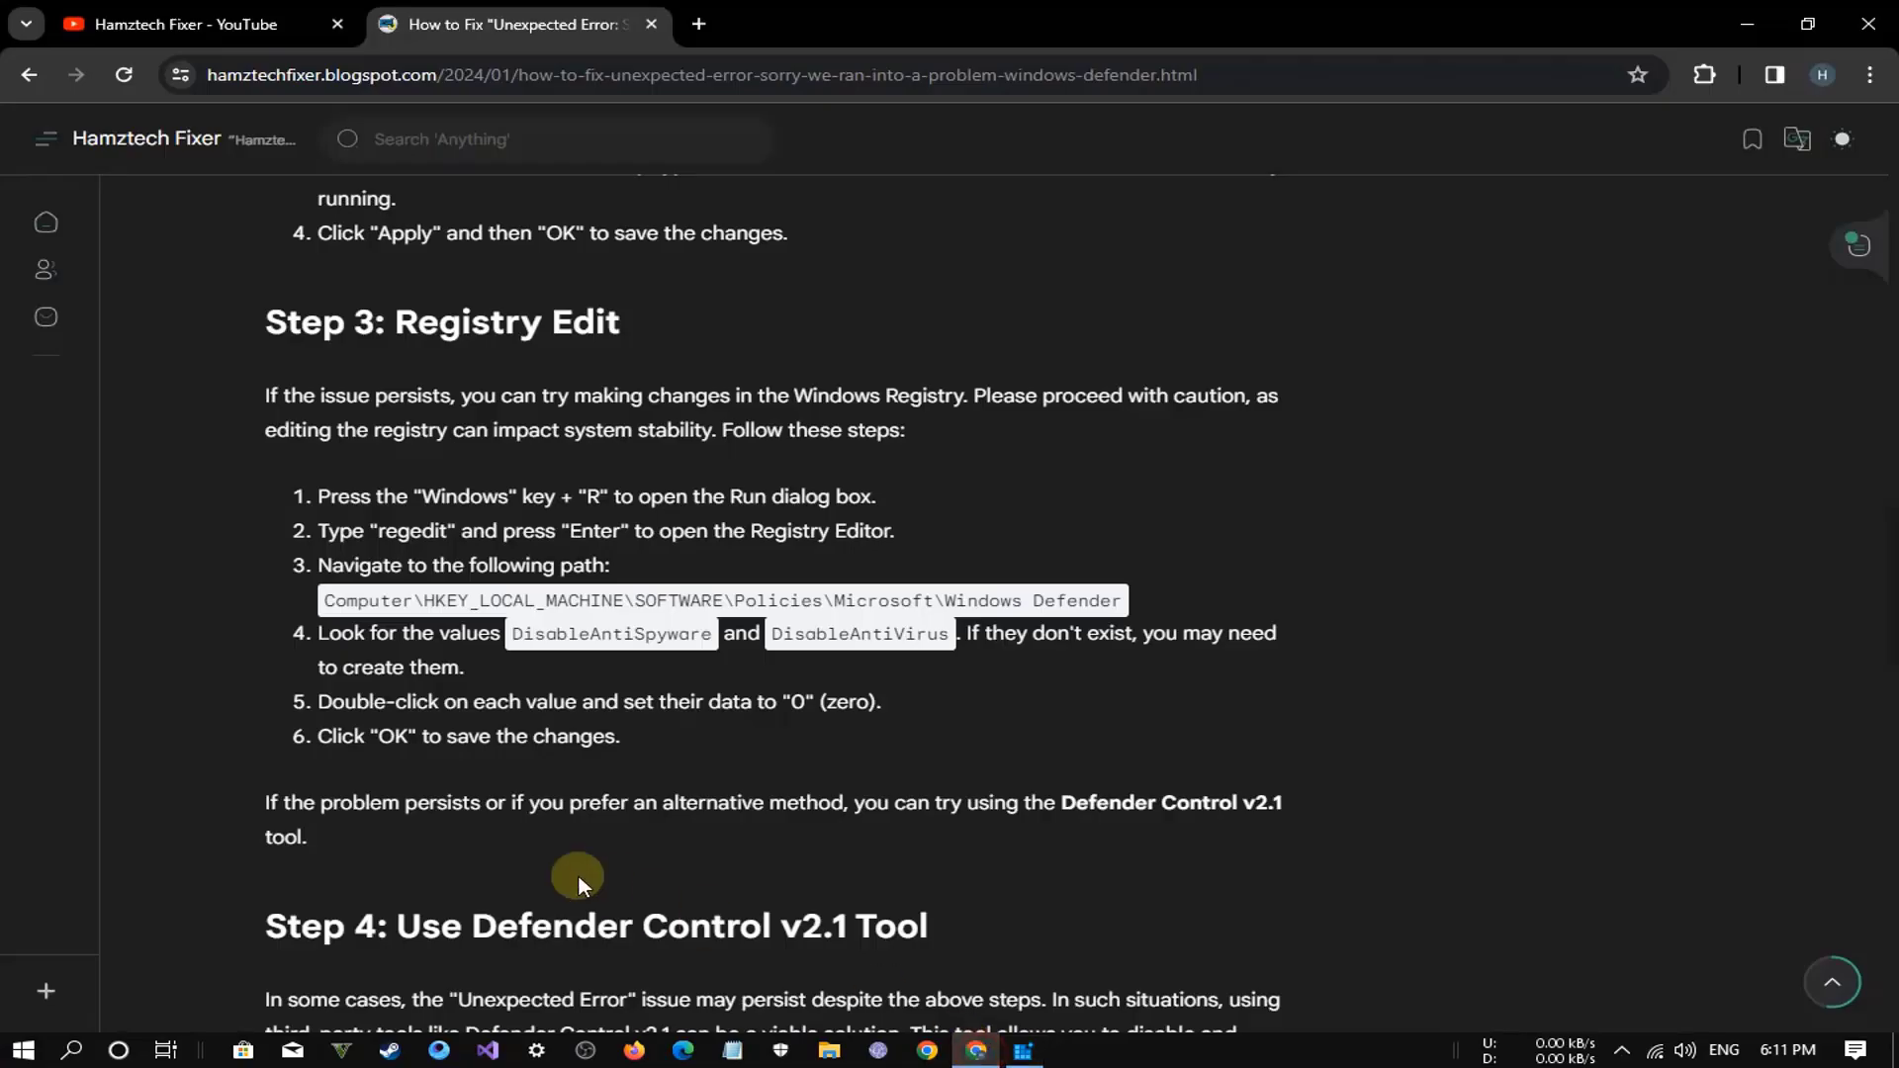
- Check the article's registry path, switch to the Registry Editor and expand the HKEY_LOCAL_MACHINE key
drag(426, 600, 1123, 599)
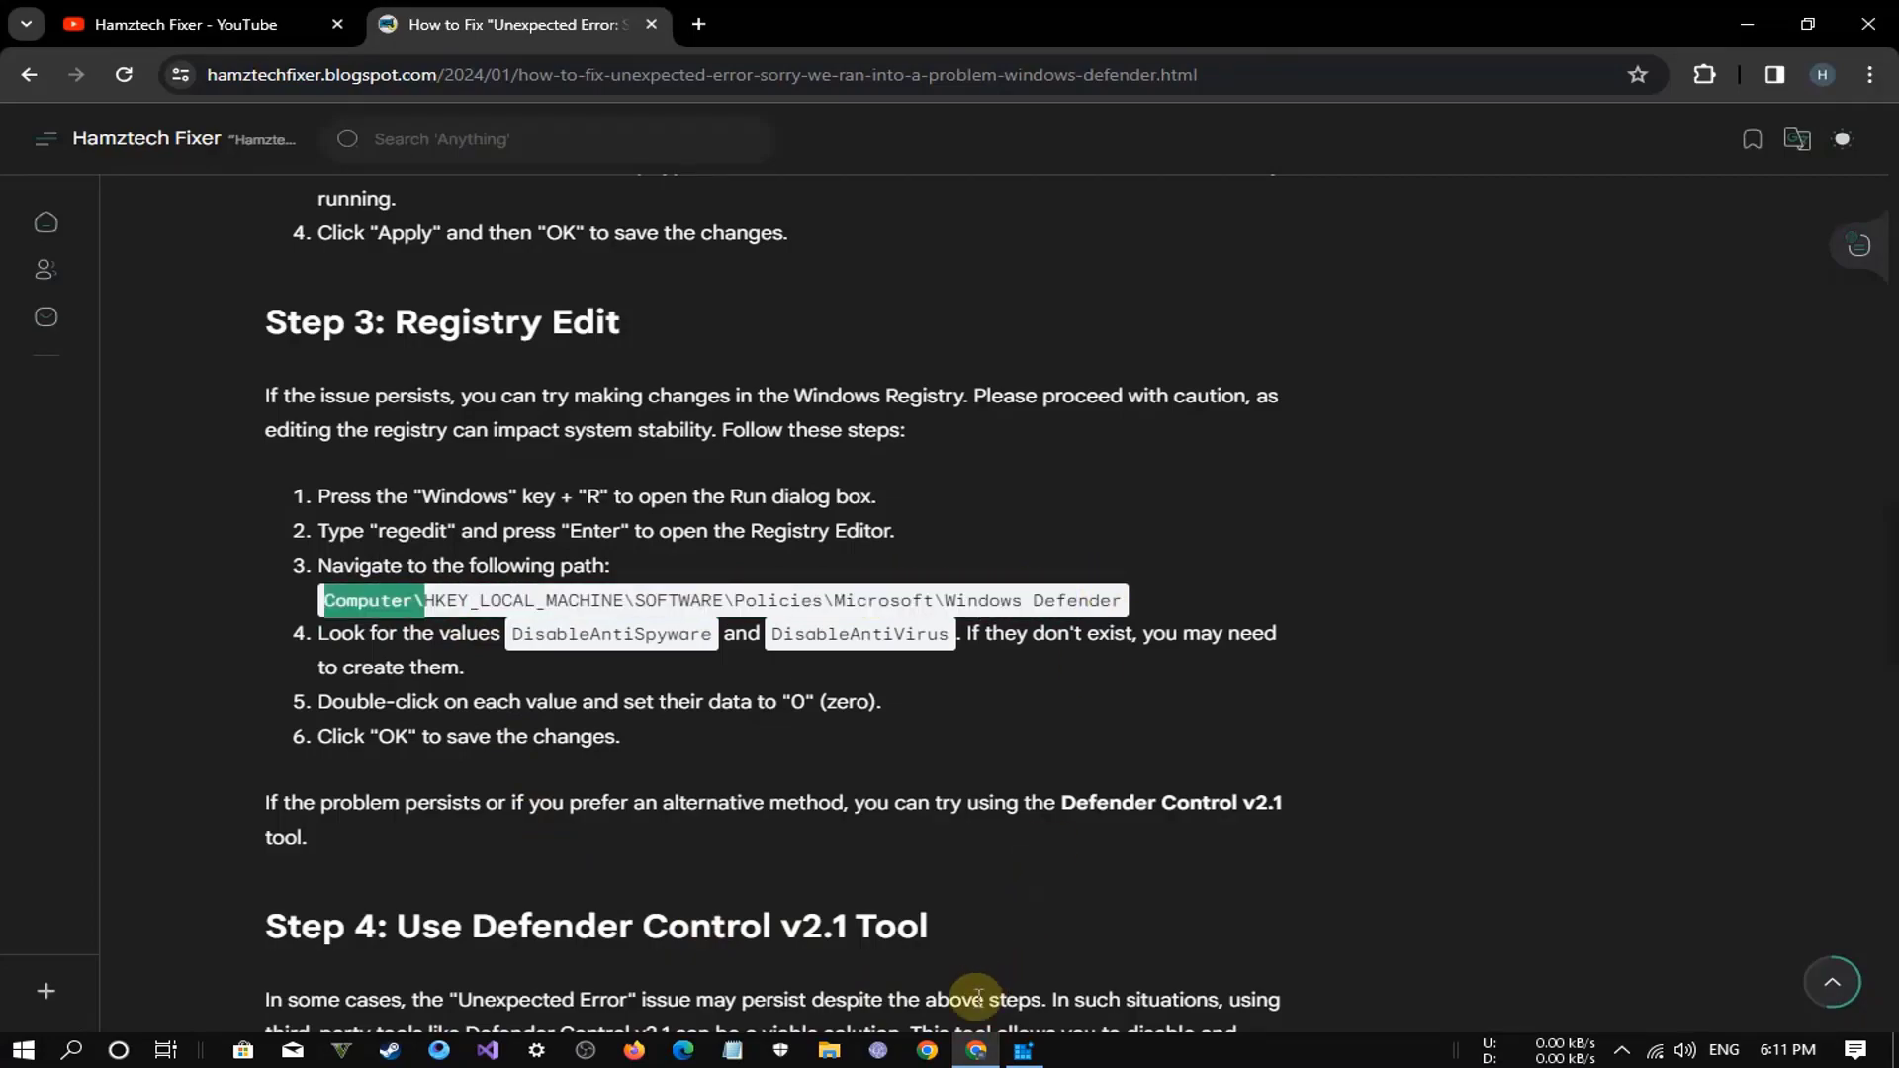
click(1023, 1052)
double_click(140, 153)
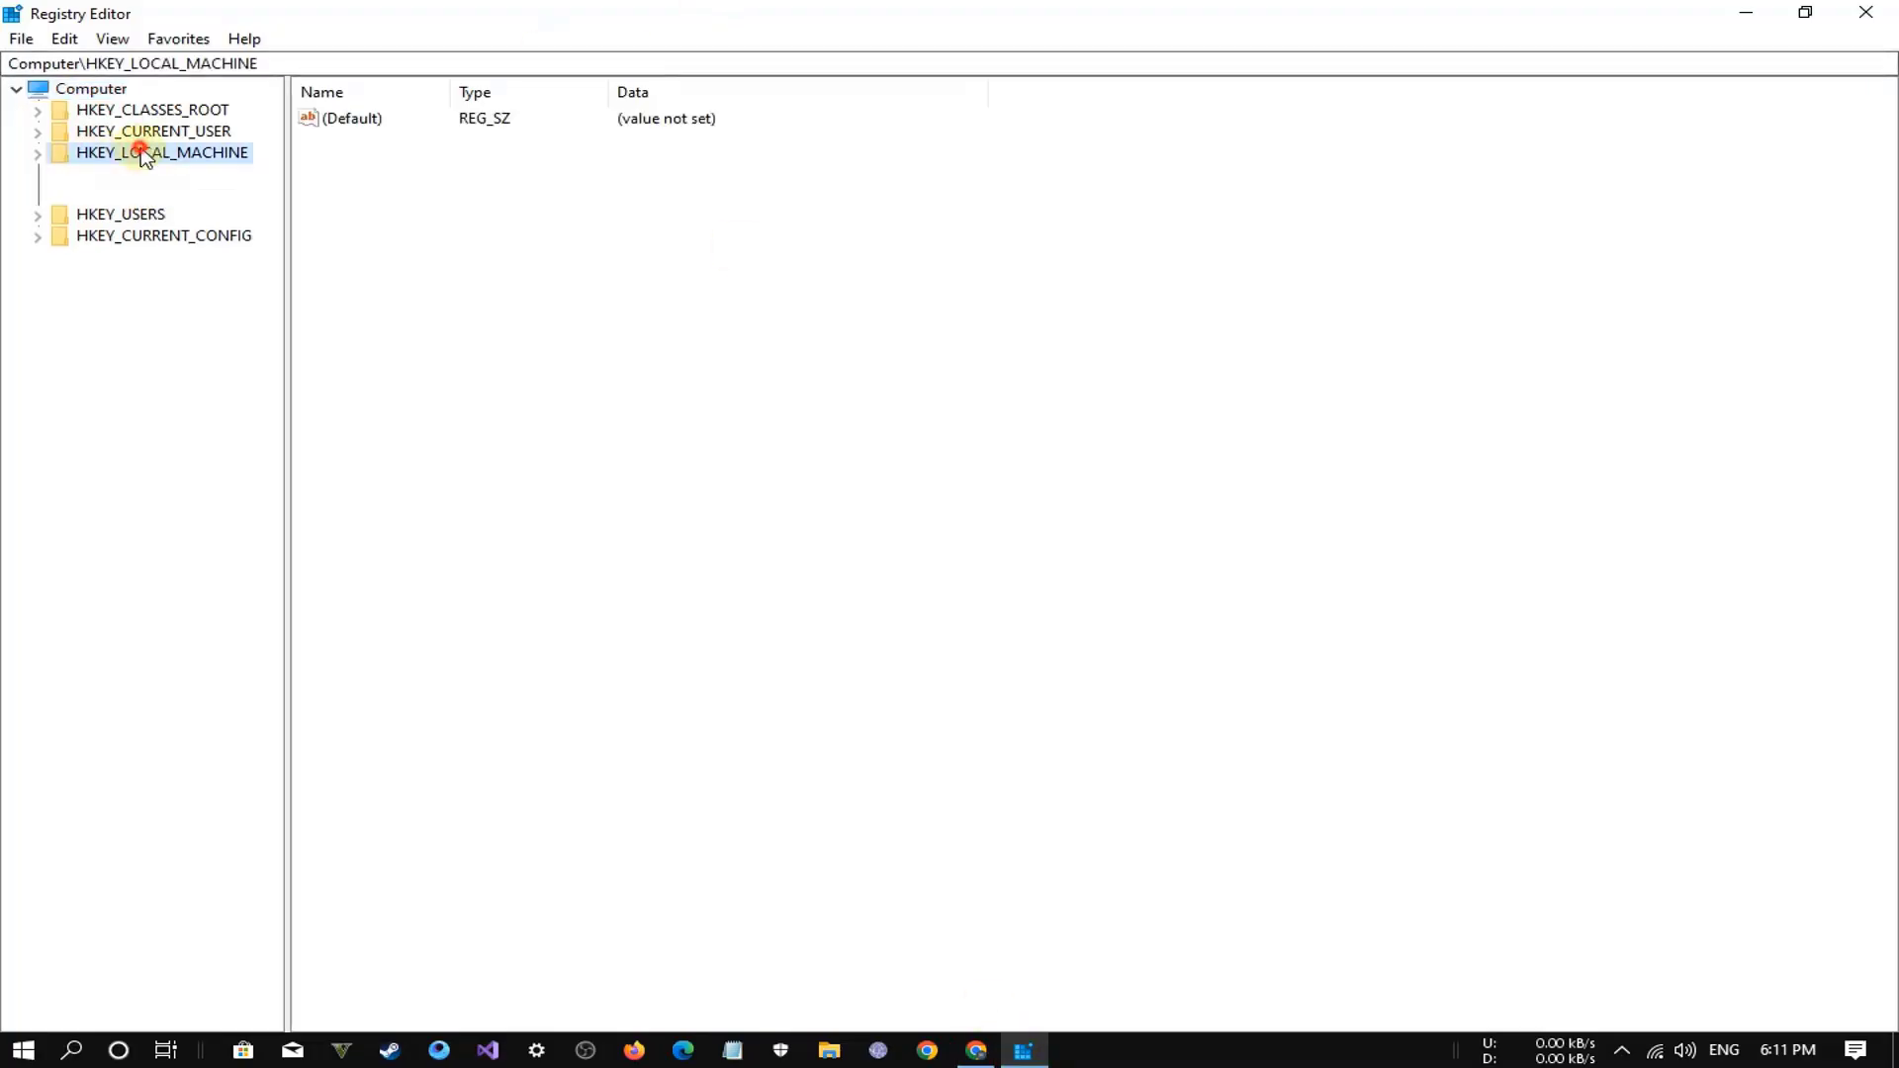
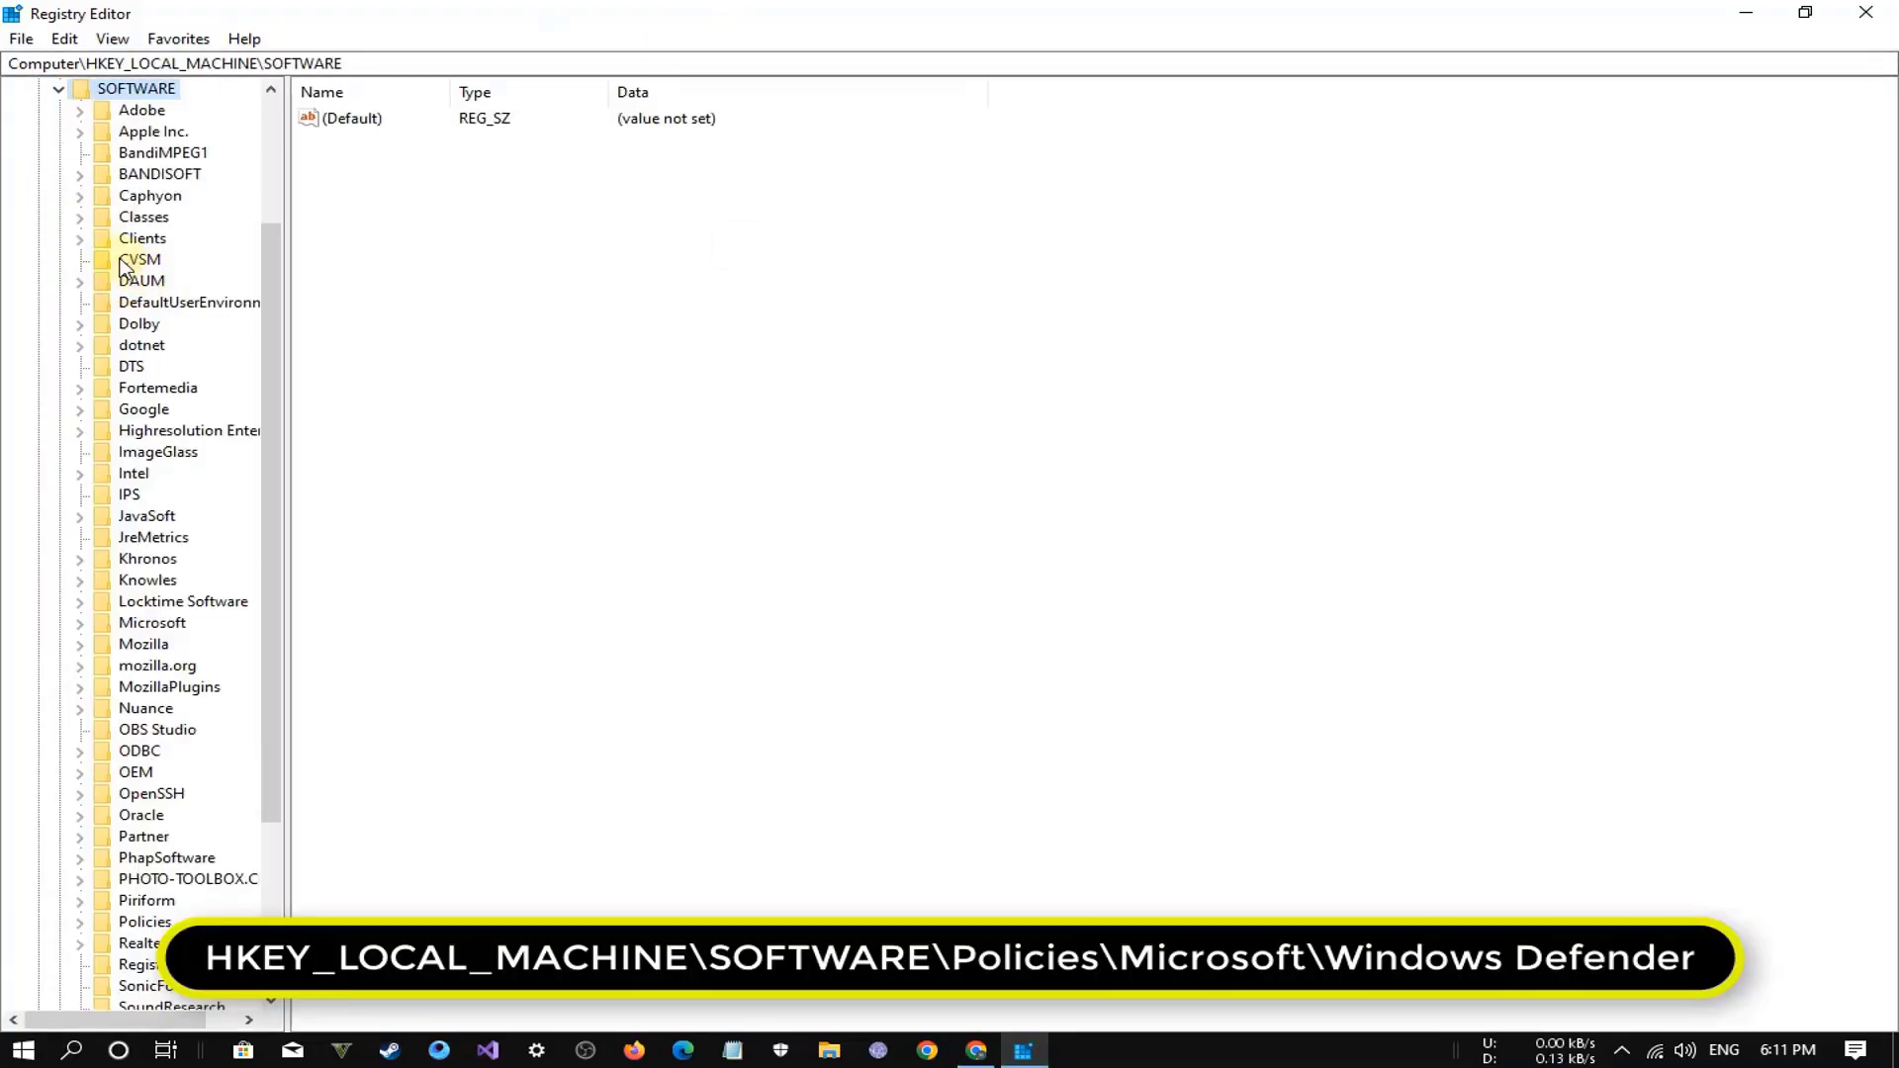
- Find the Policies key under HKEY_LOCAL_MACHINE\SOFTWARE and expand it
click(125, 265)
key(p)
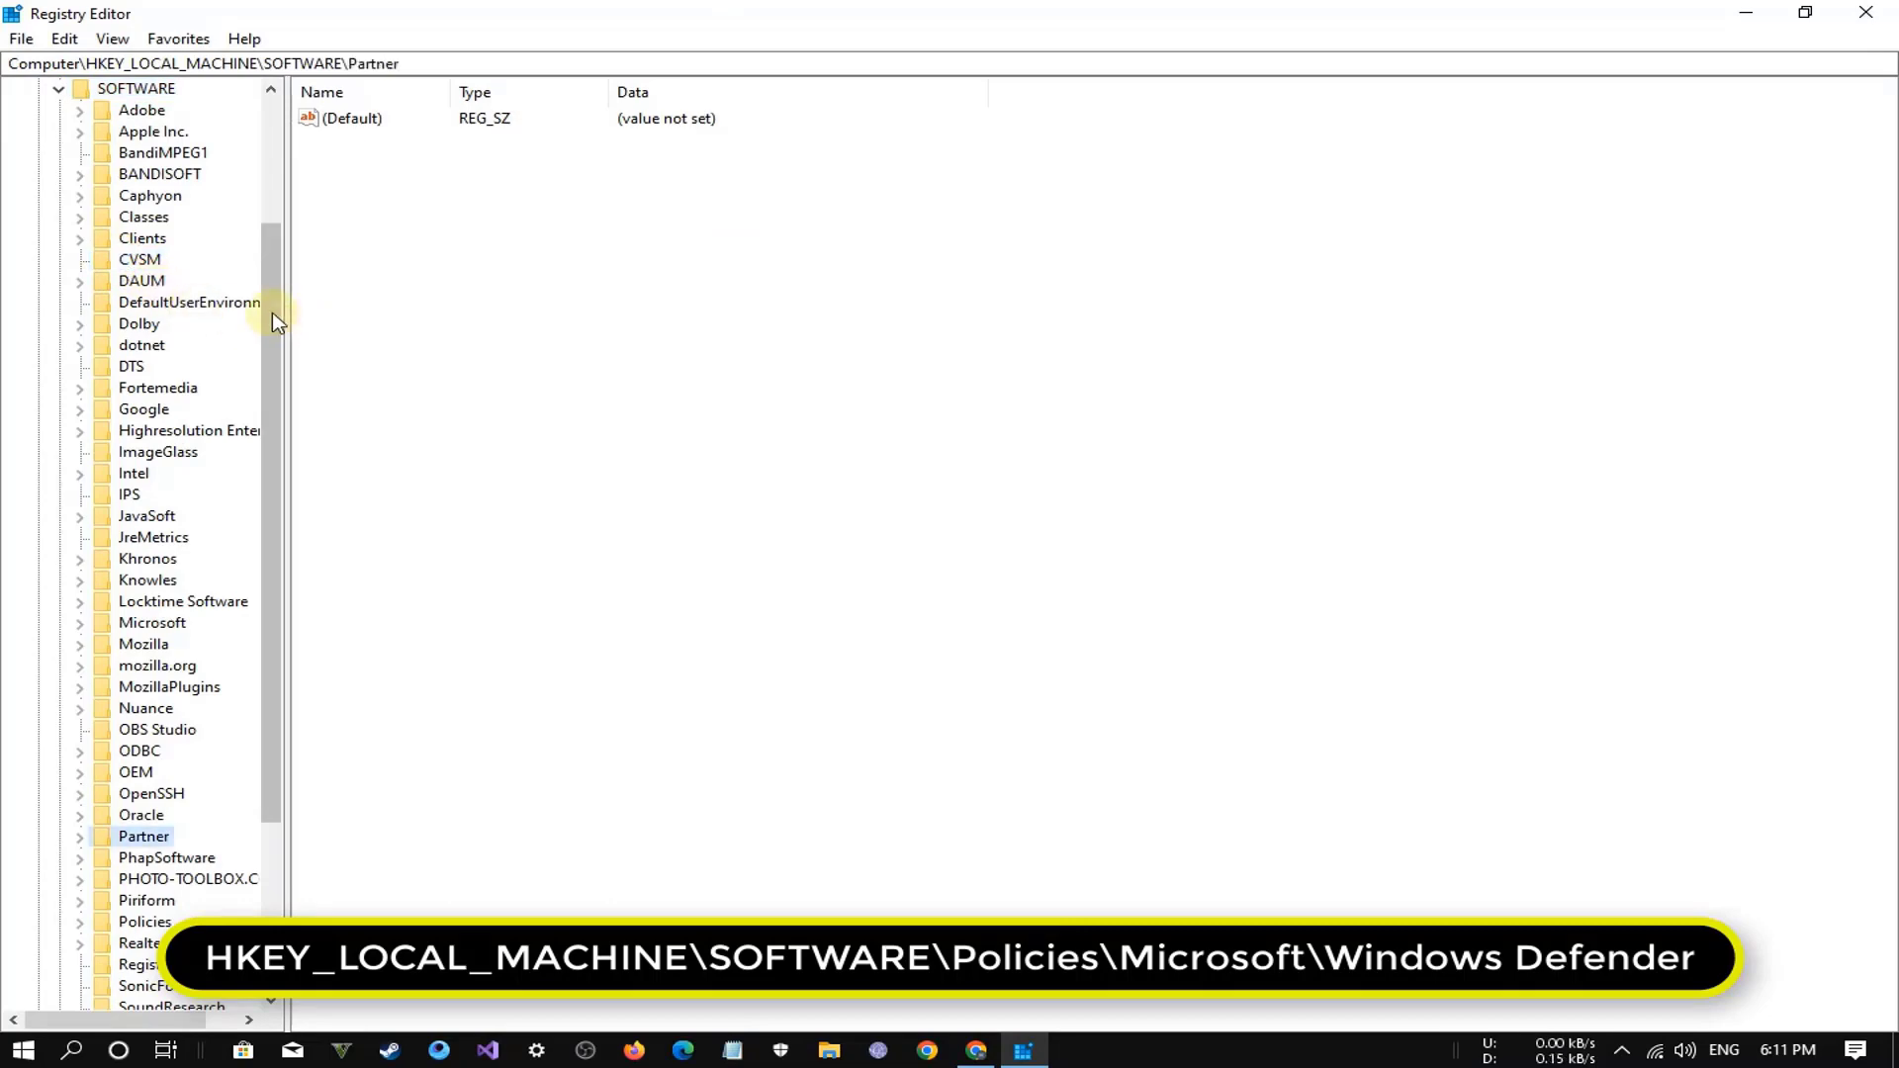
drag(271, 313, 265, 485)
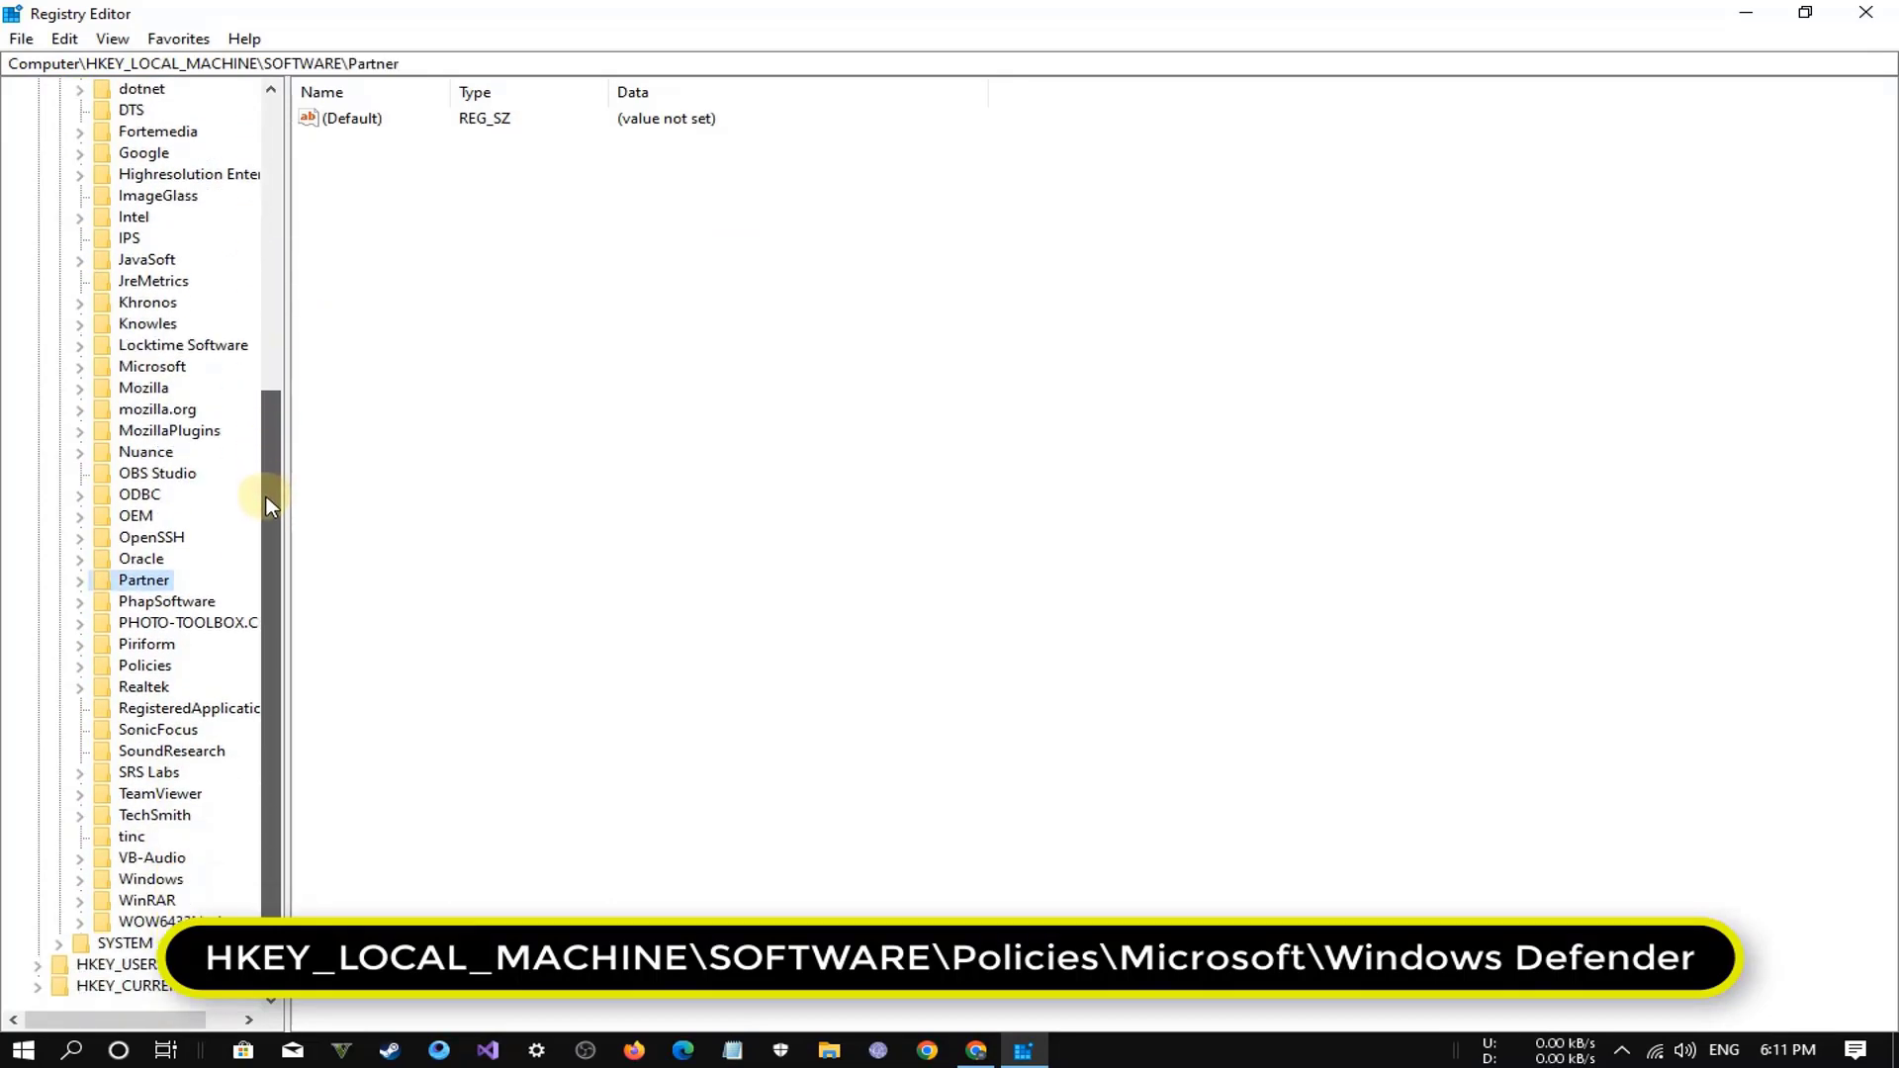
double_click(156, 665)
- Expand the Microsoft key under Policies, widen the key tree and open the Windows Defender key to view its values
click(164, 710)
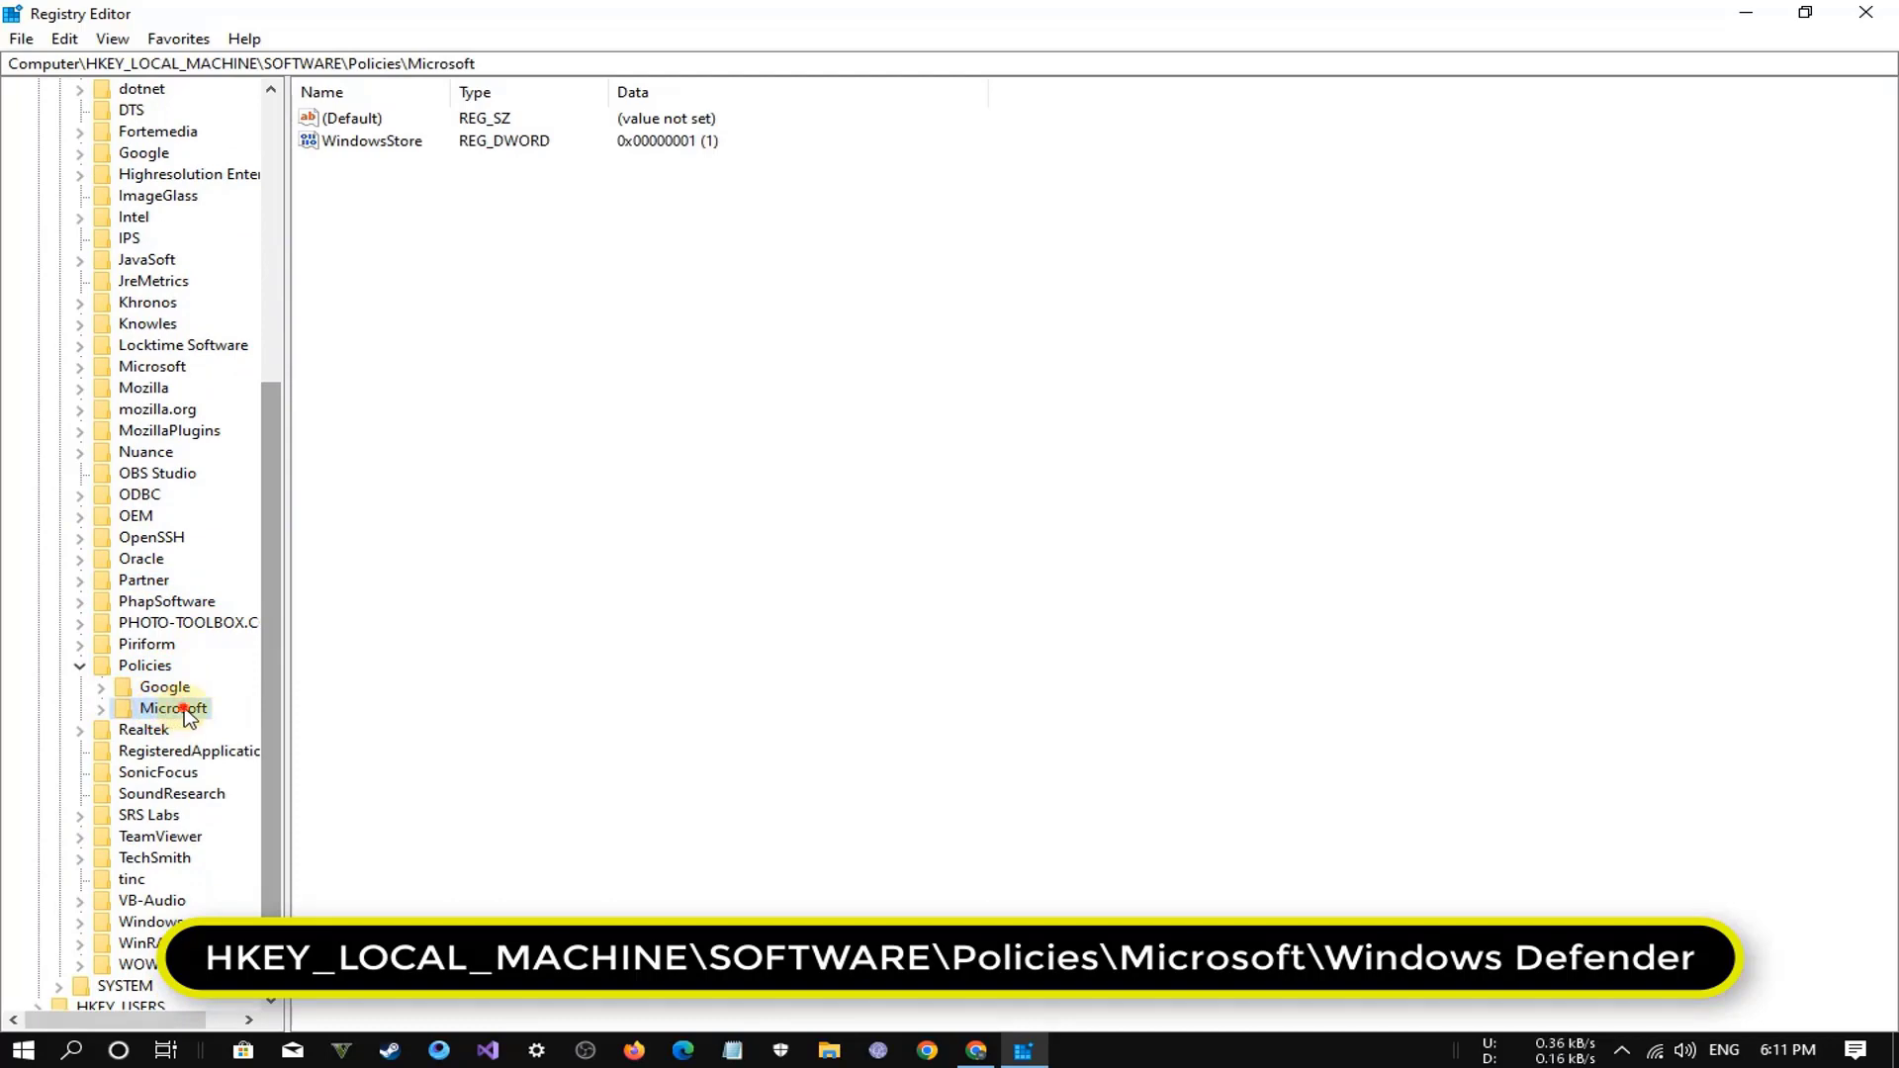
double_click(184, 710)
drag(272, 686, 361, 755)
click(212, 733)
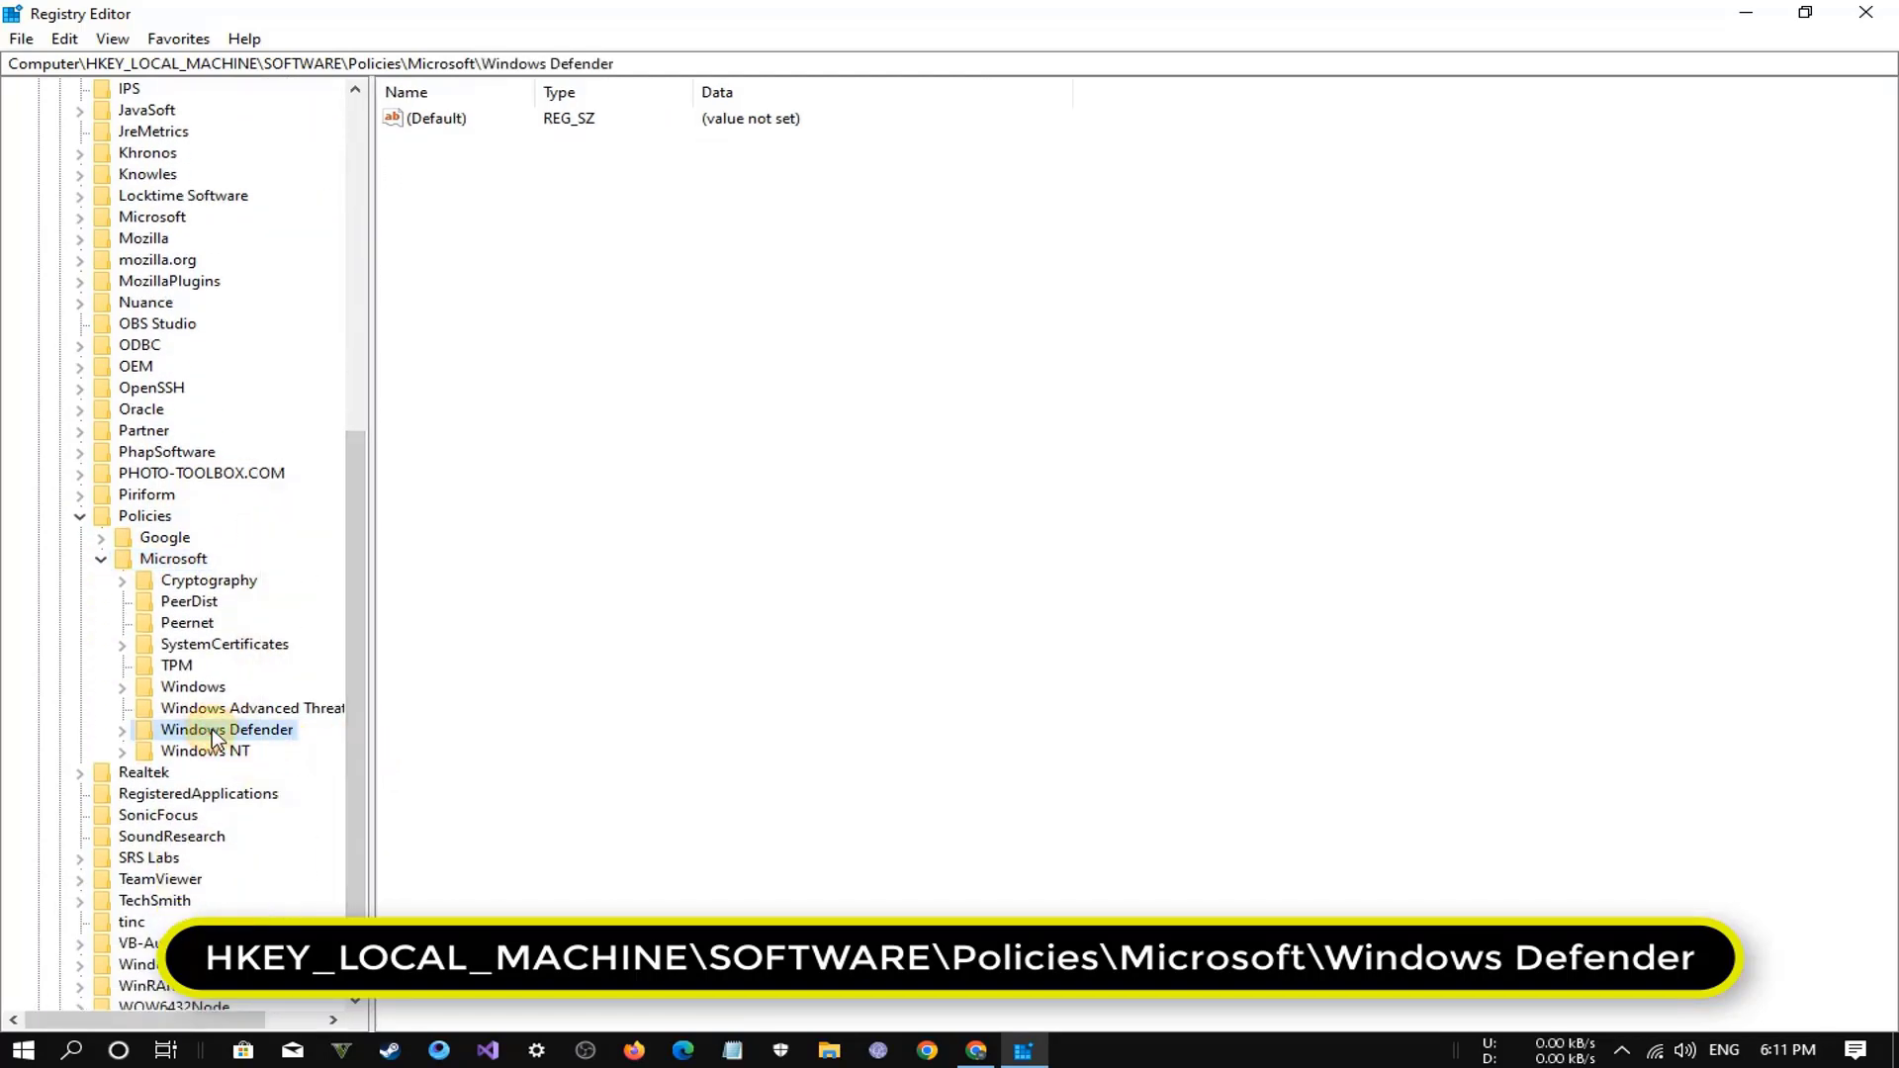
drag(509, 707, 495, 394)
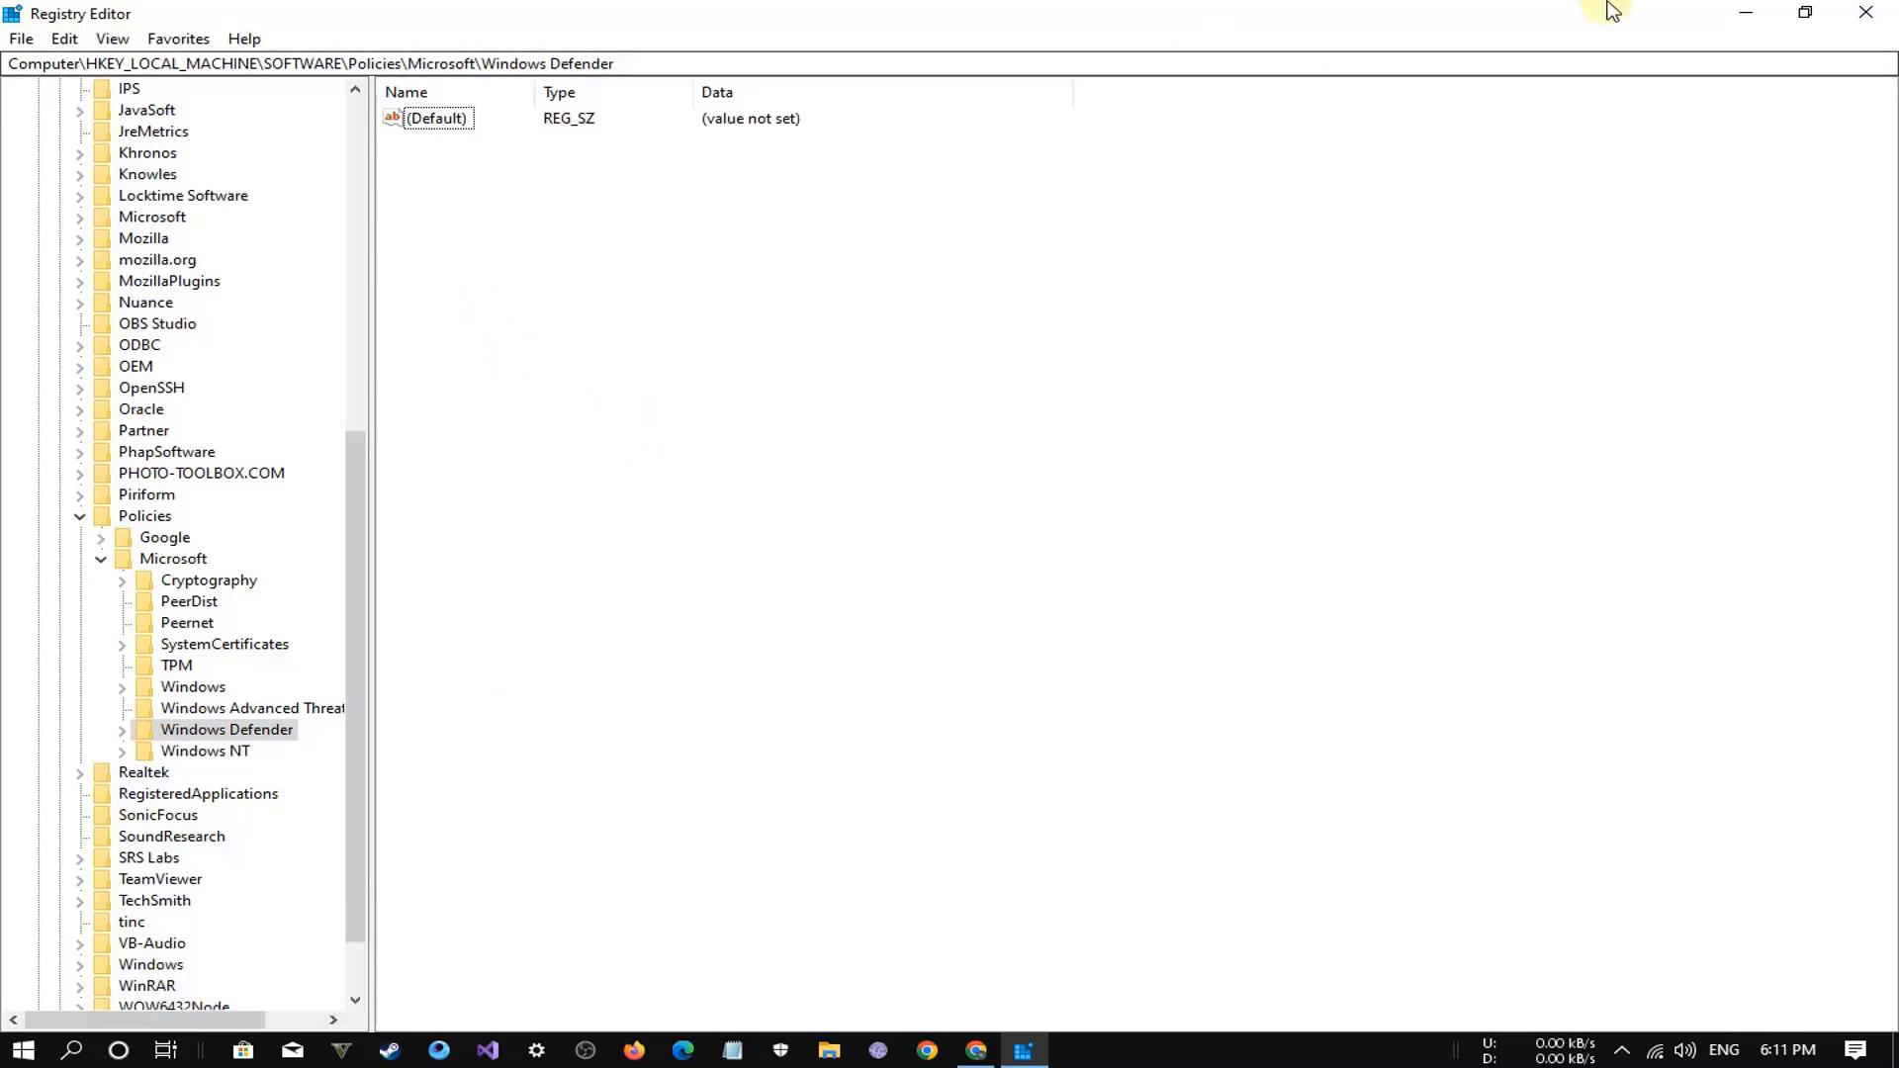
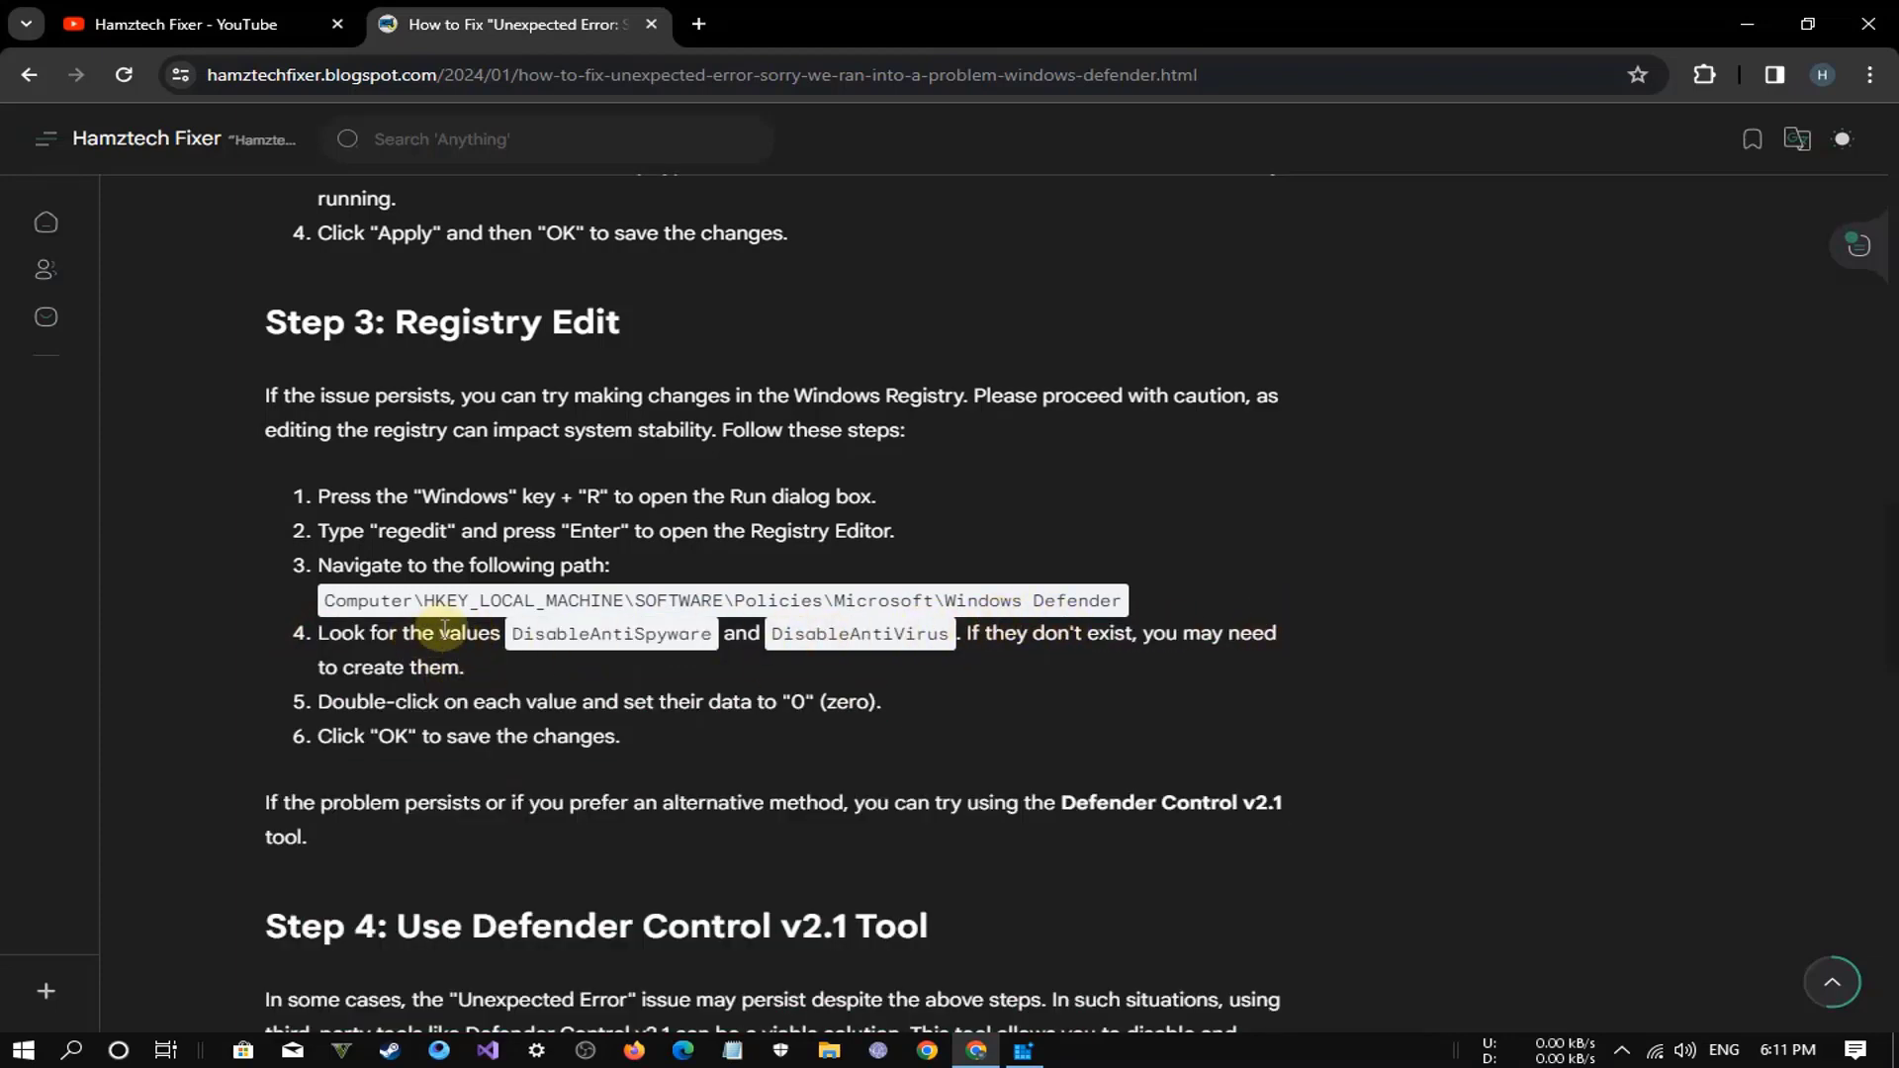
- Copy the value name DisableAntiSpyware from the fourth instruction of the article's Registry Edit section
drag(967, 634, 494, 667)
click(483, 668)
double_click(579, 634)
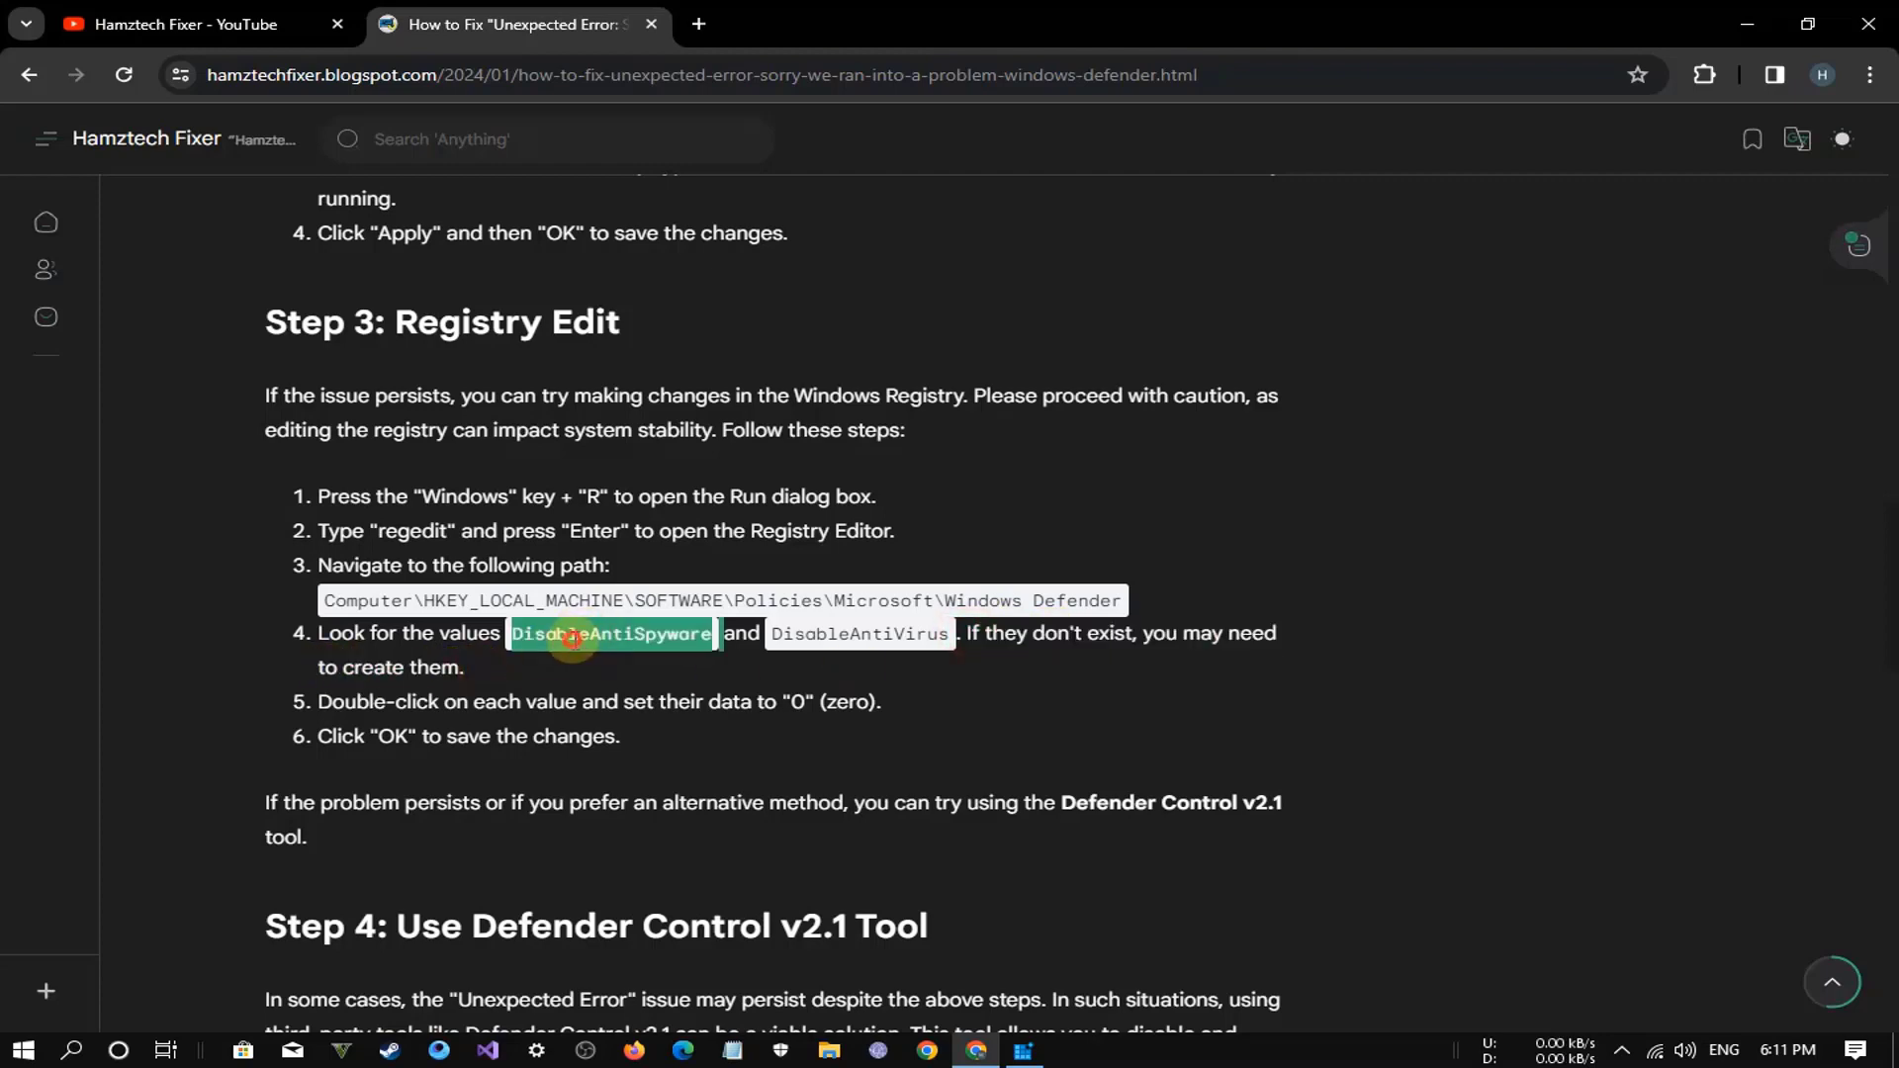
double_click(587, 631)
right_click(584, 631)
click(613, 650)
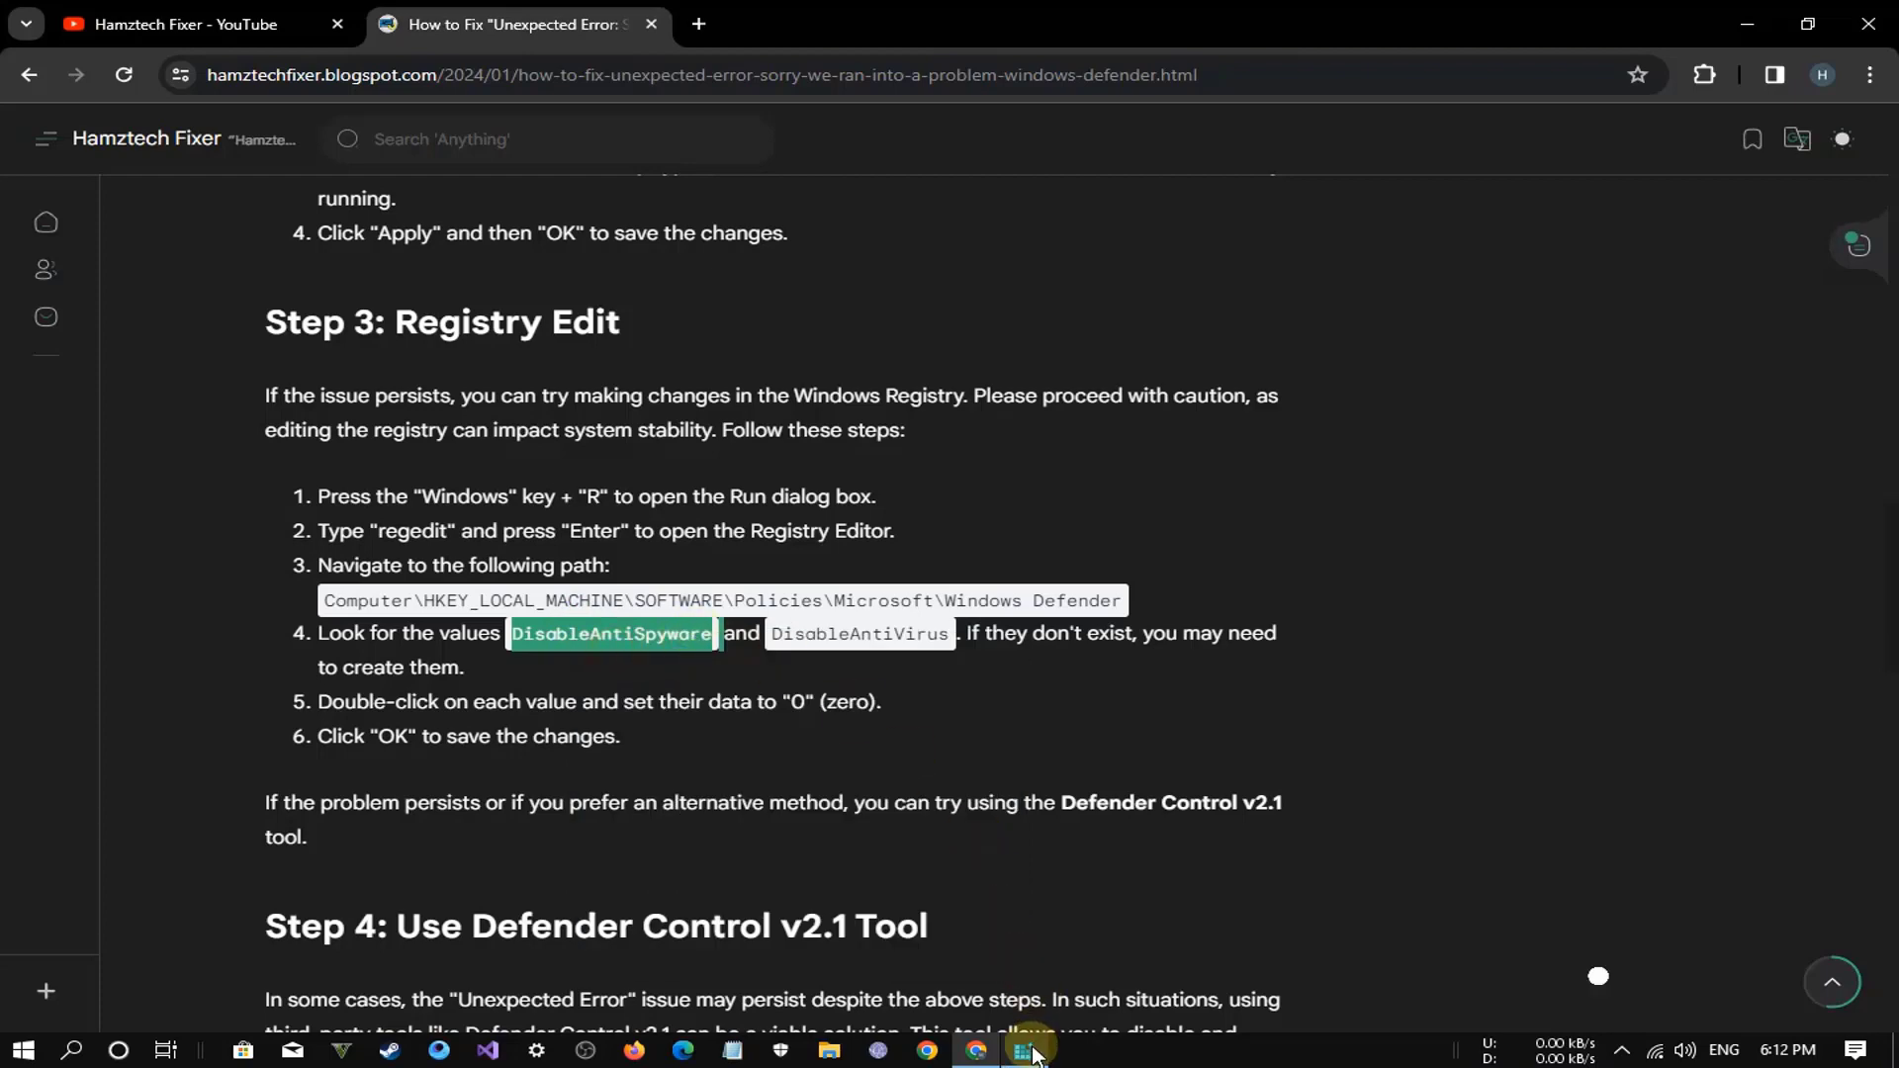
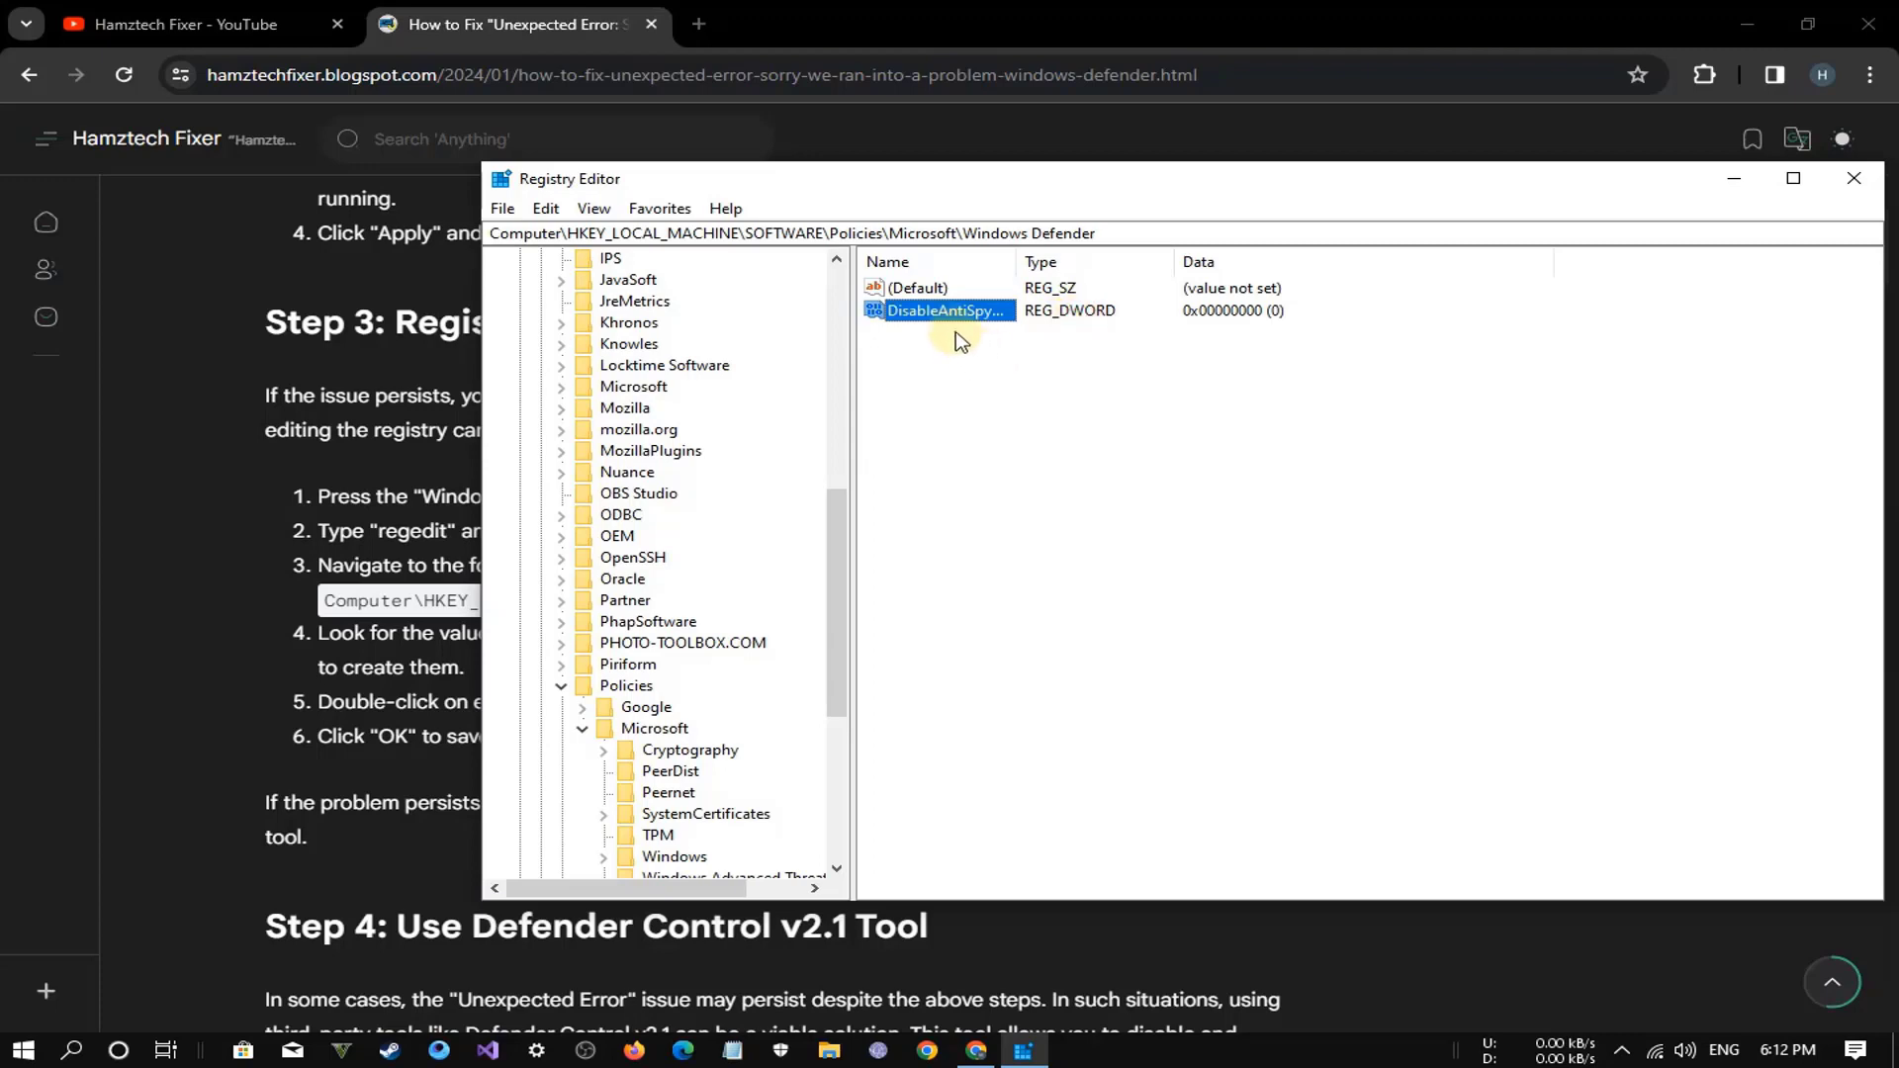
- Open the DisableAntiSpyware DWORD value of the Windows Defender policies key for editing
double_click(956, 315)
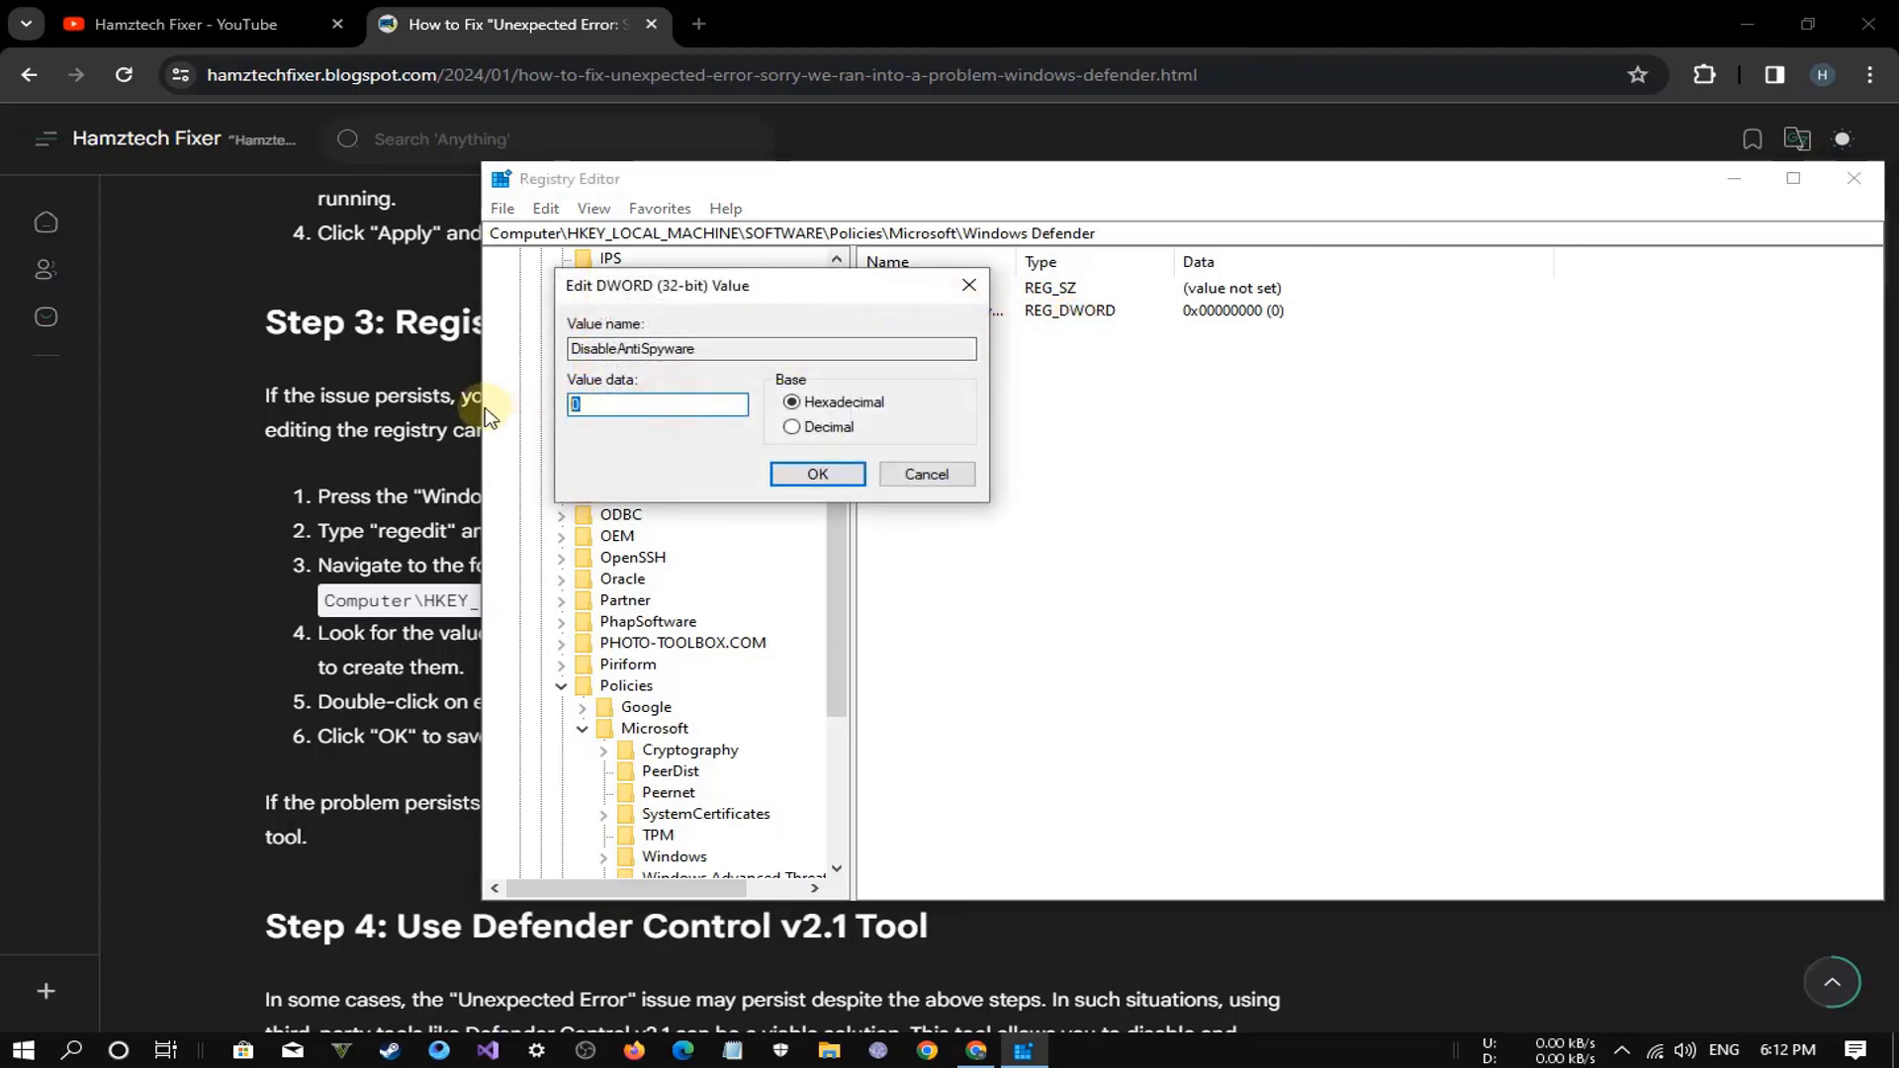
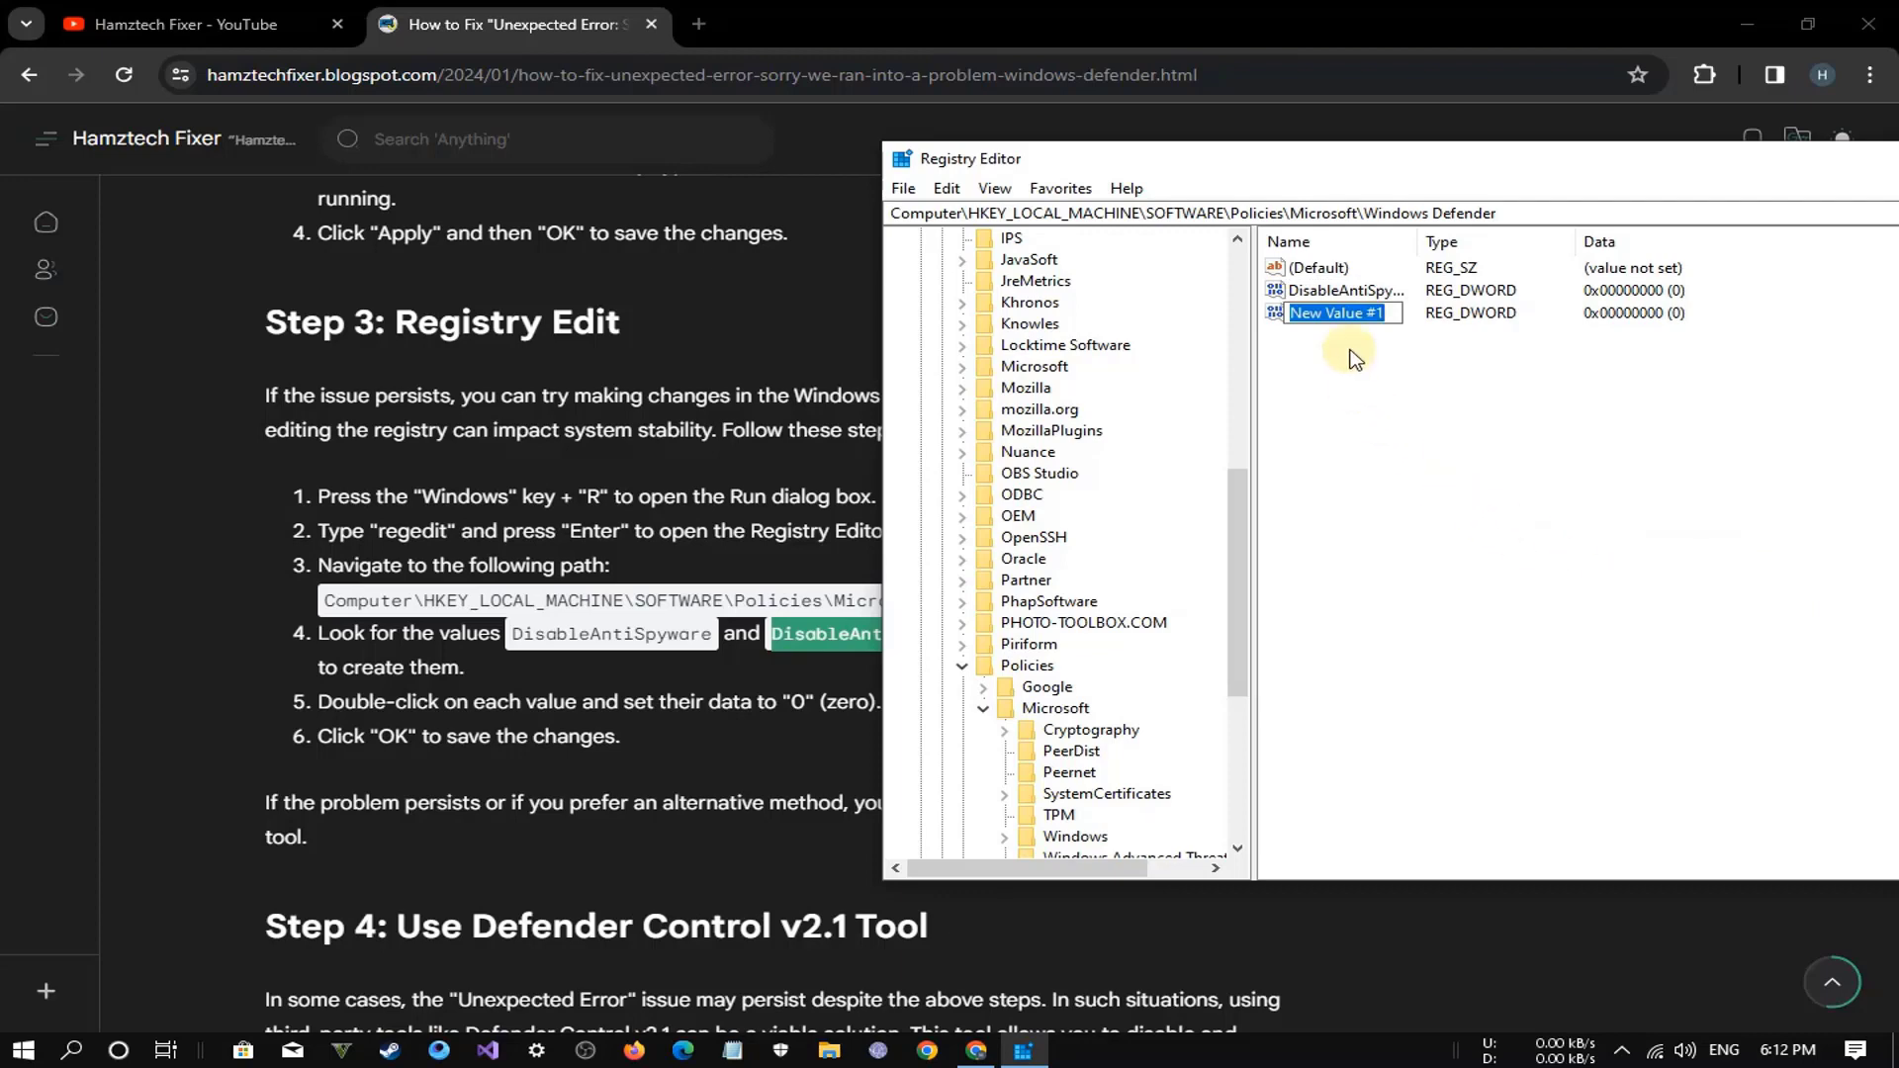
- Name the new DWORD value in the Windows Defender policies key DisableAntiVirus, using the copied text
right_click(1390, 318)
click(1452, 423)
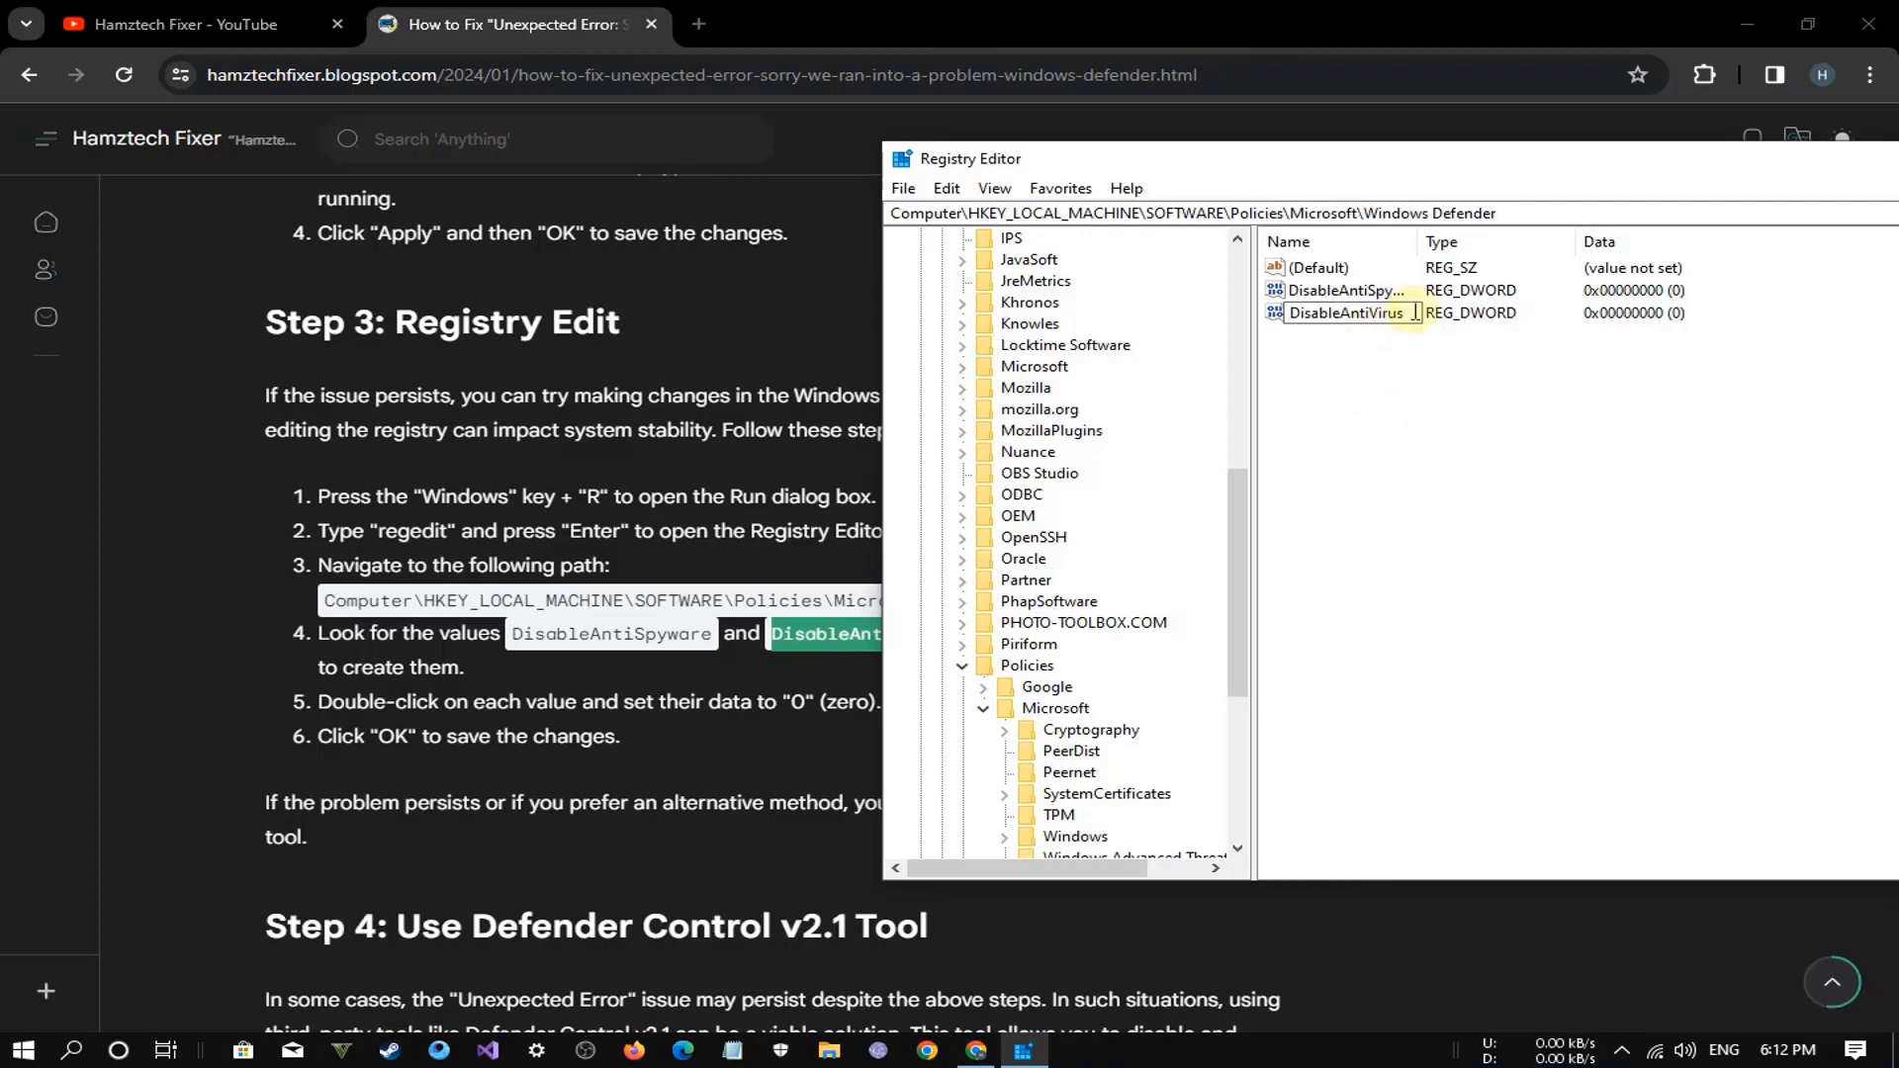
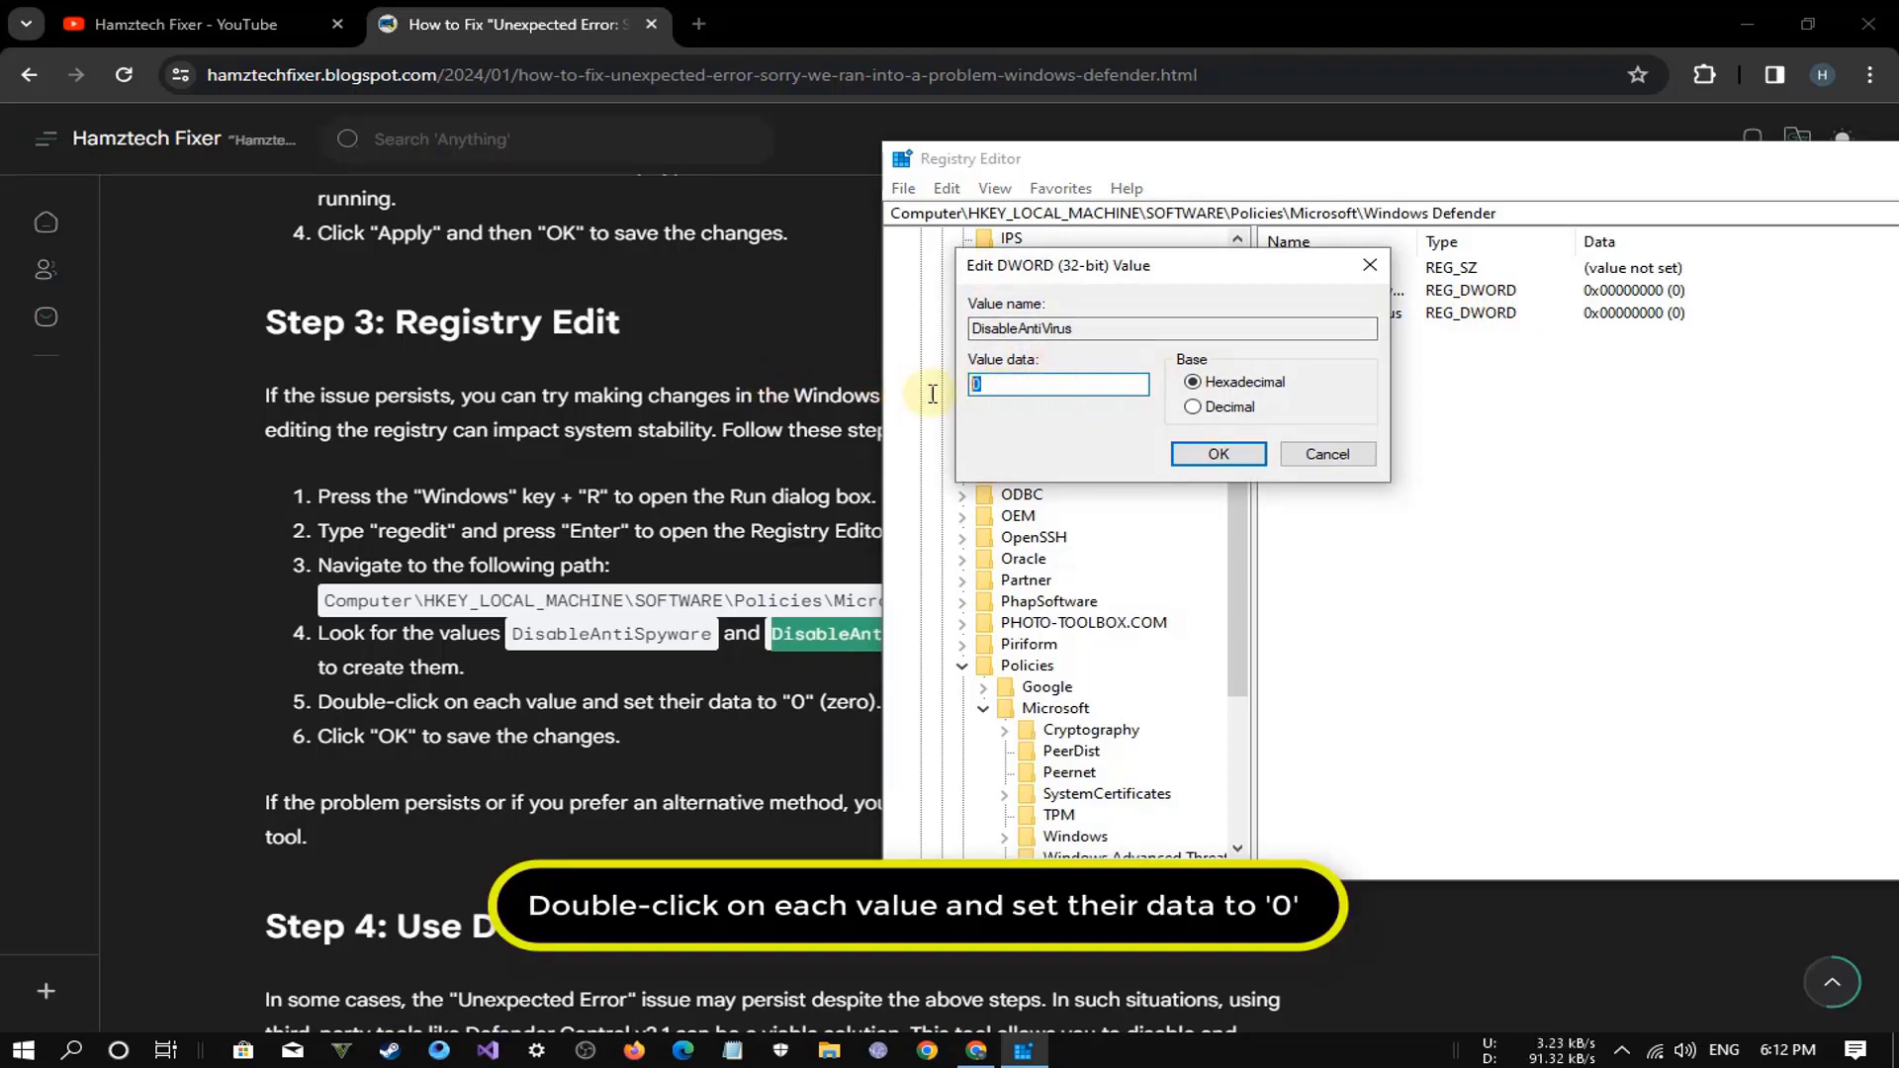
- Confirm a value data of 0 for the DisableAntiVirus DWORD and close the Registry Editor
click(1217, 454)
drag(1197, 166, 821, 177)
click(1065, 374)
drag(979, 176, 760, 168)
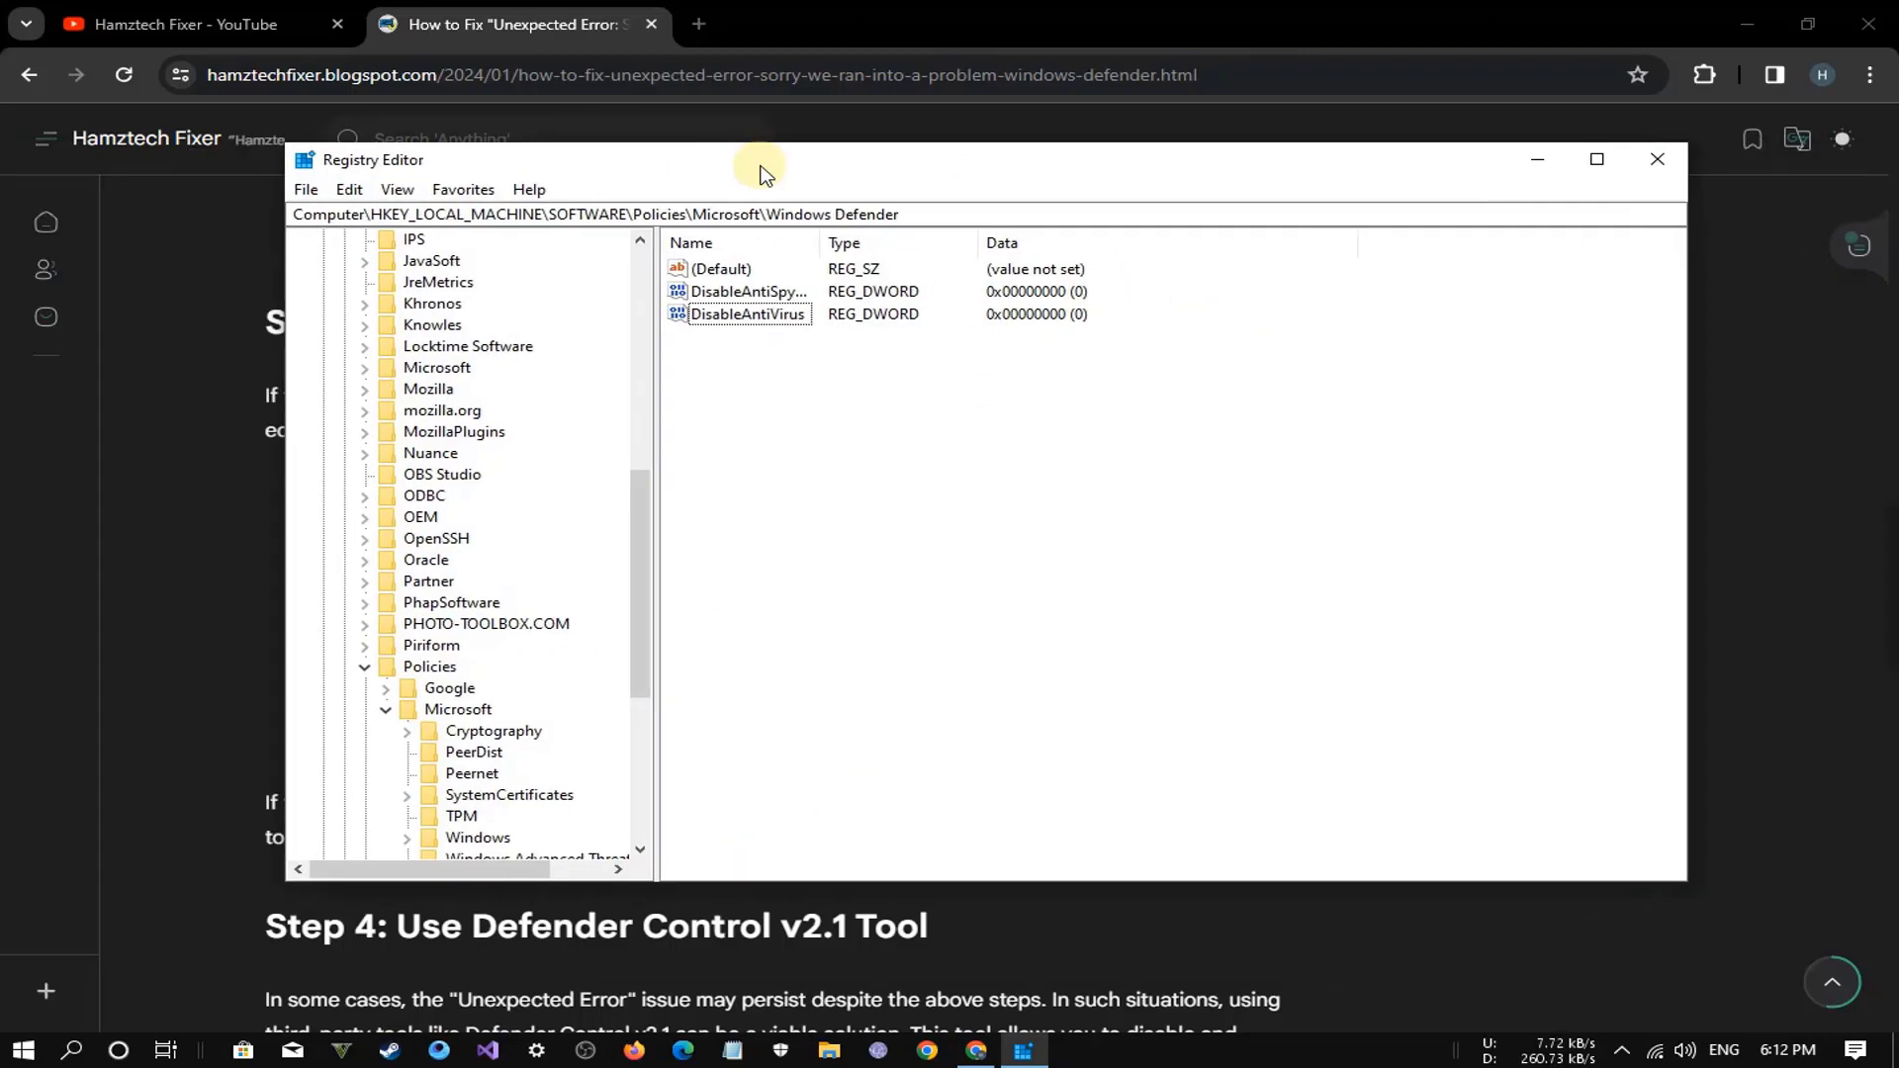
click(1662, 164)
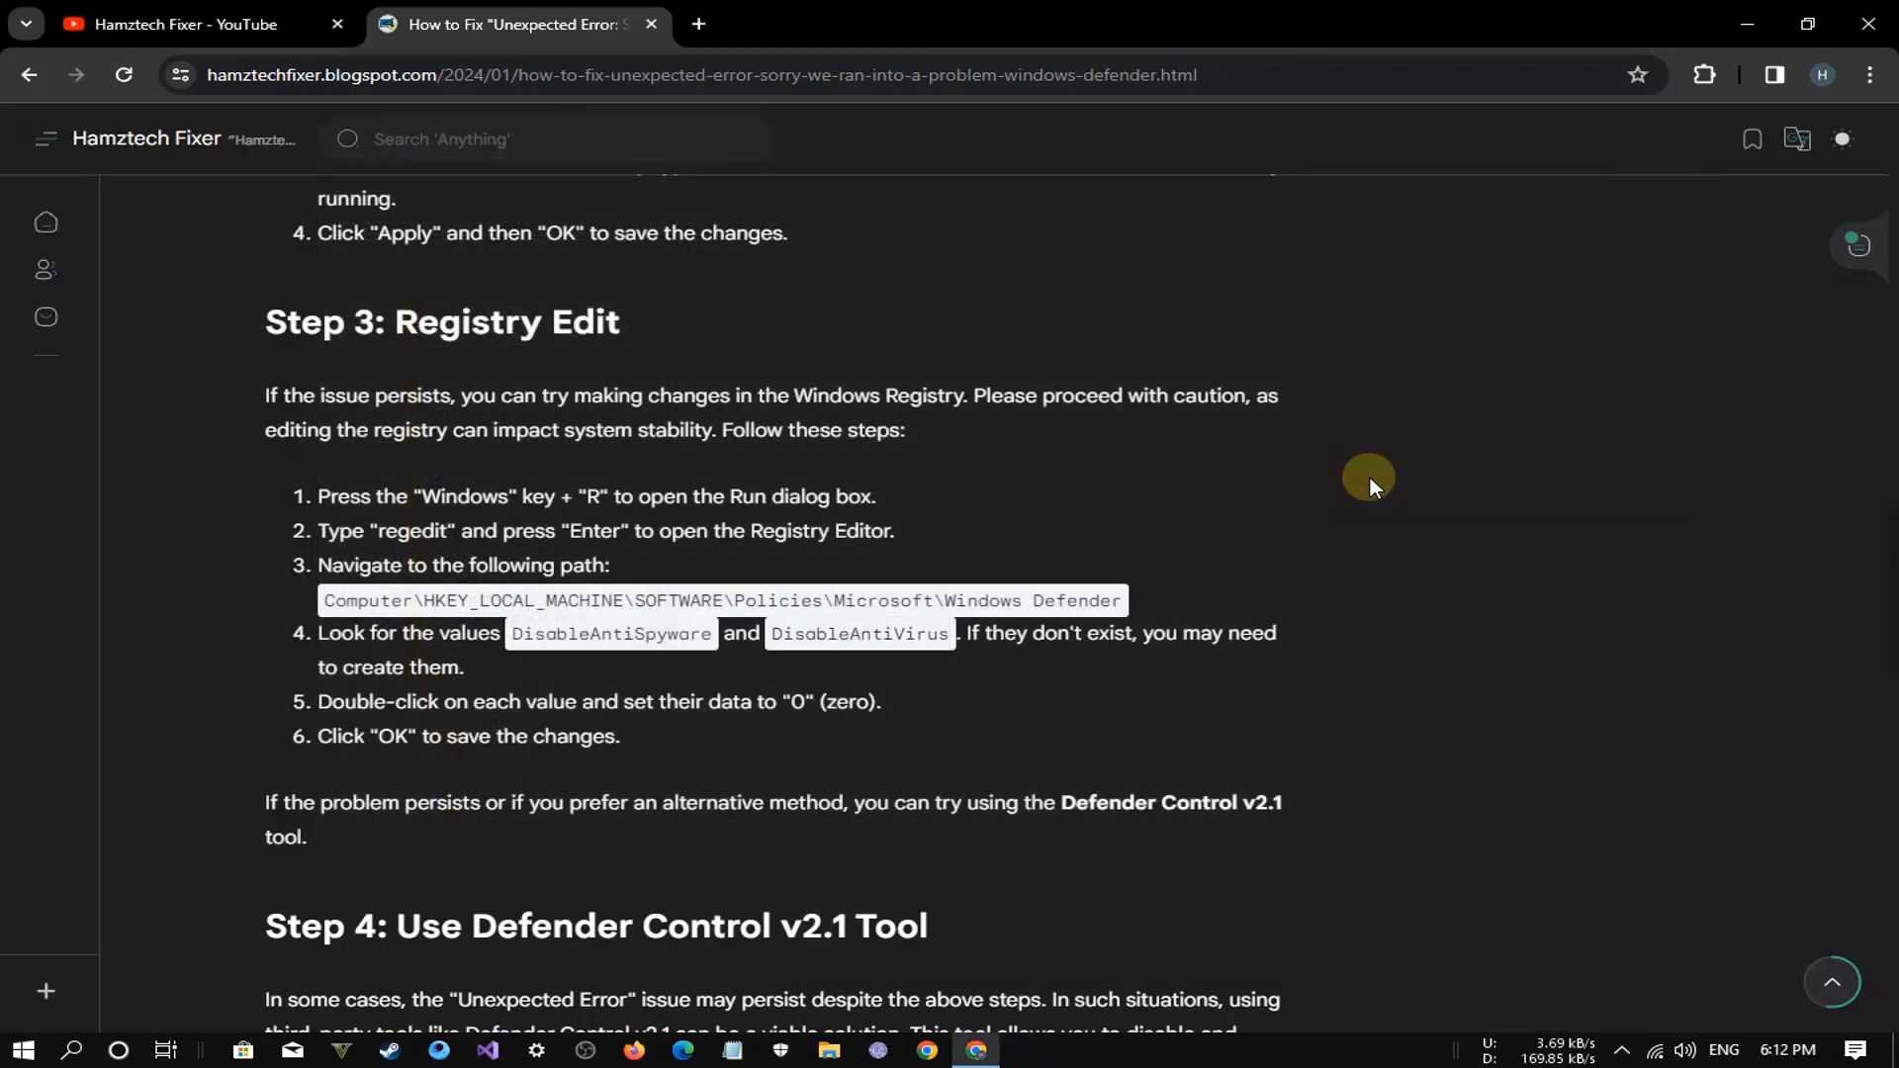
- Go to Step 4 of the blog article and open Link 1 for downloading Defender Control v2.1
scroll(1397, 511, down, 6)
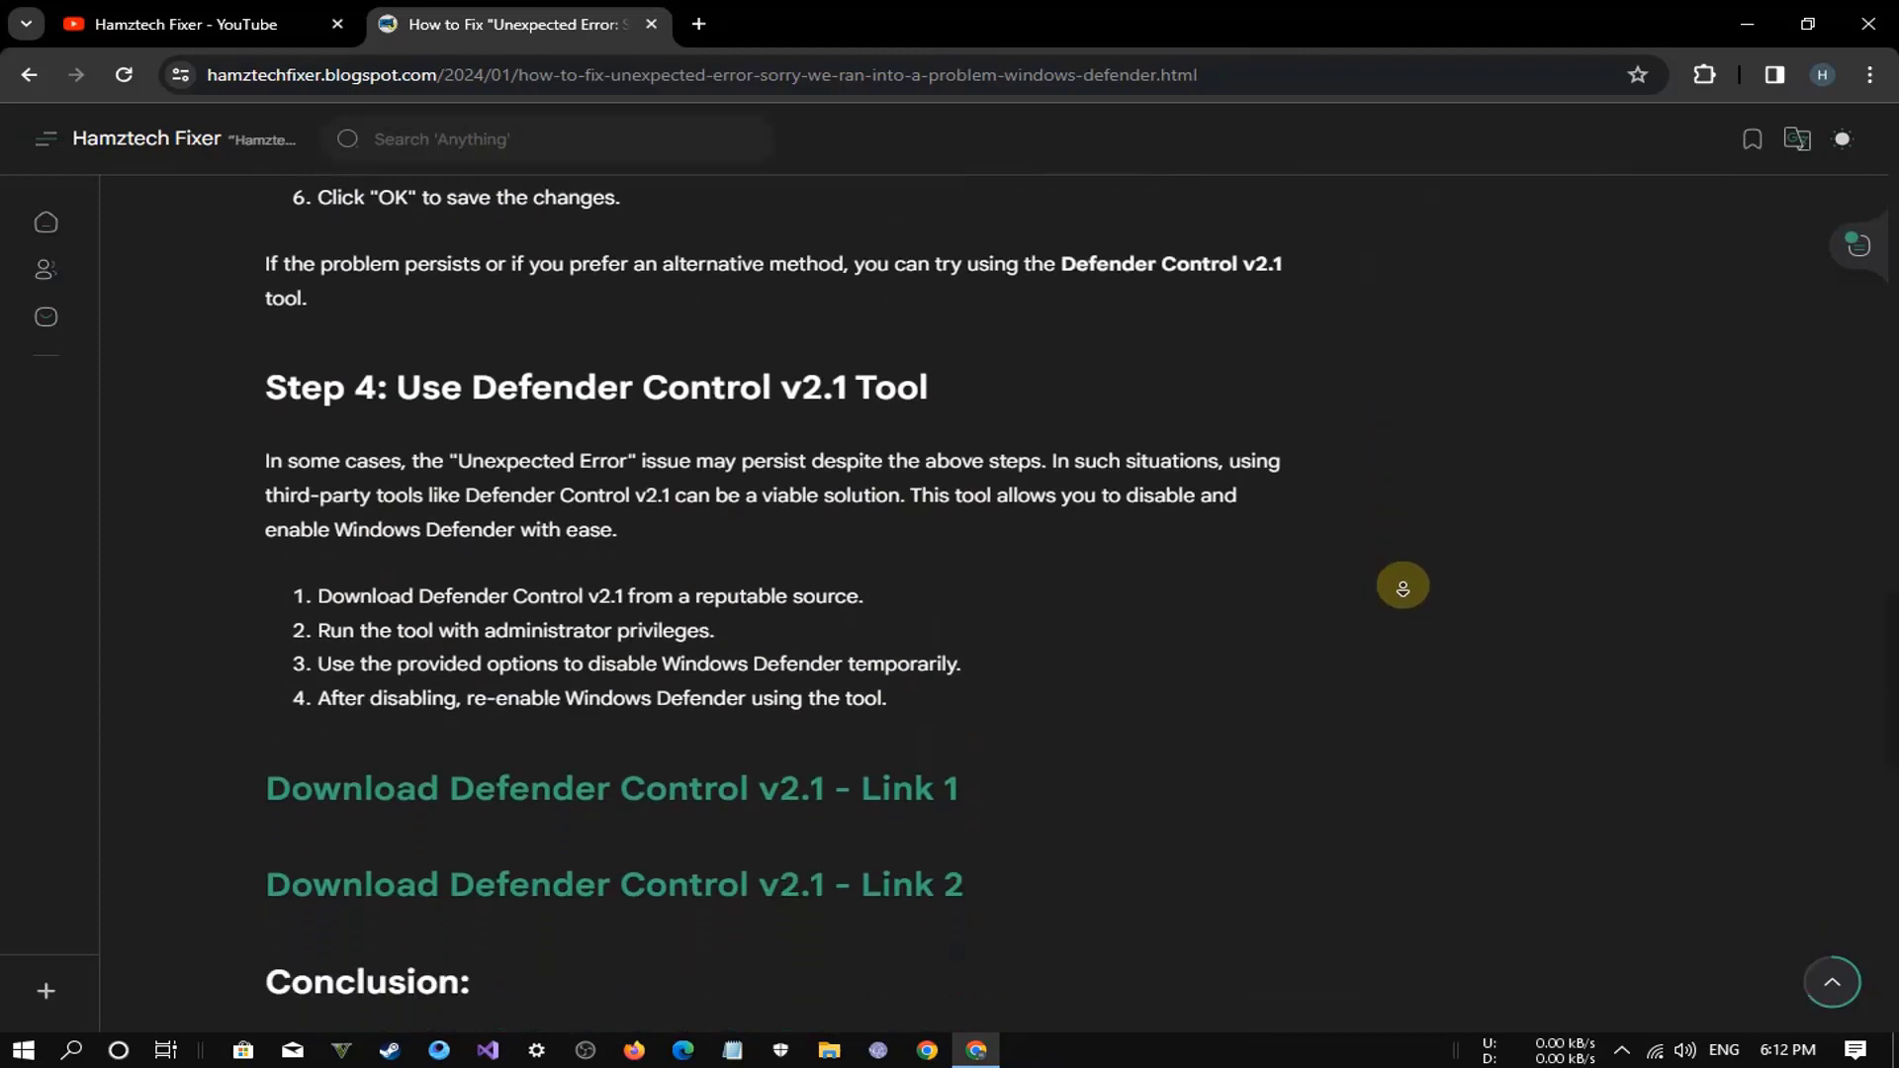
drag(396, 343, 972, 344)
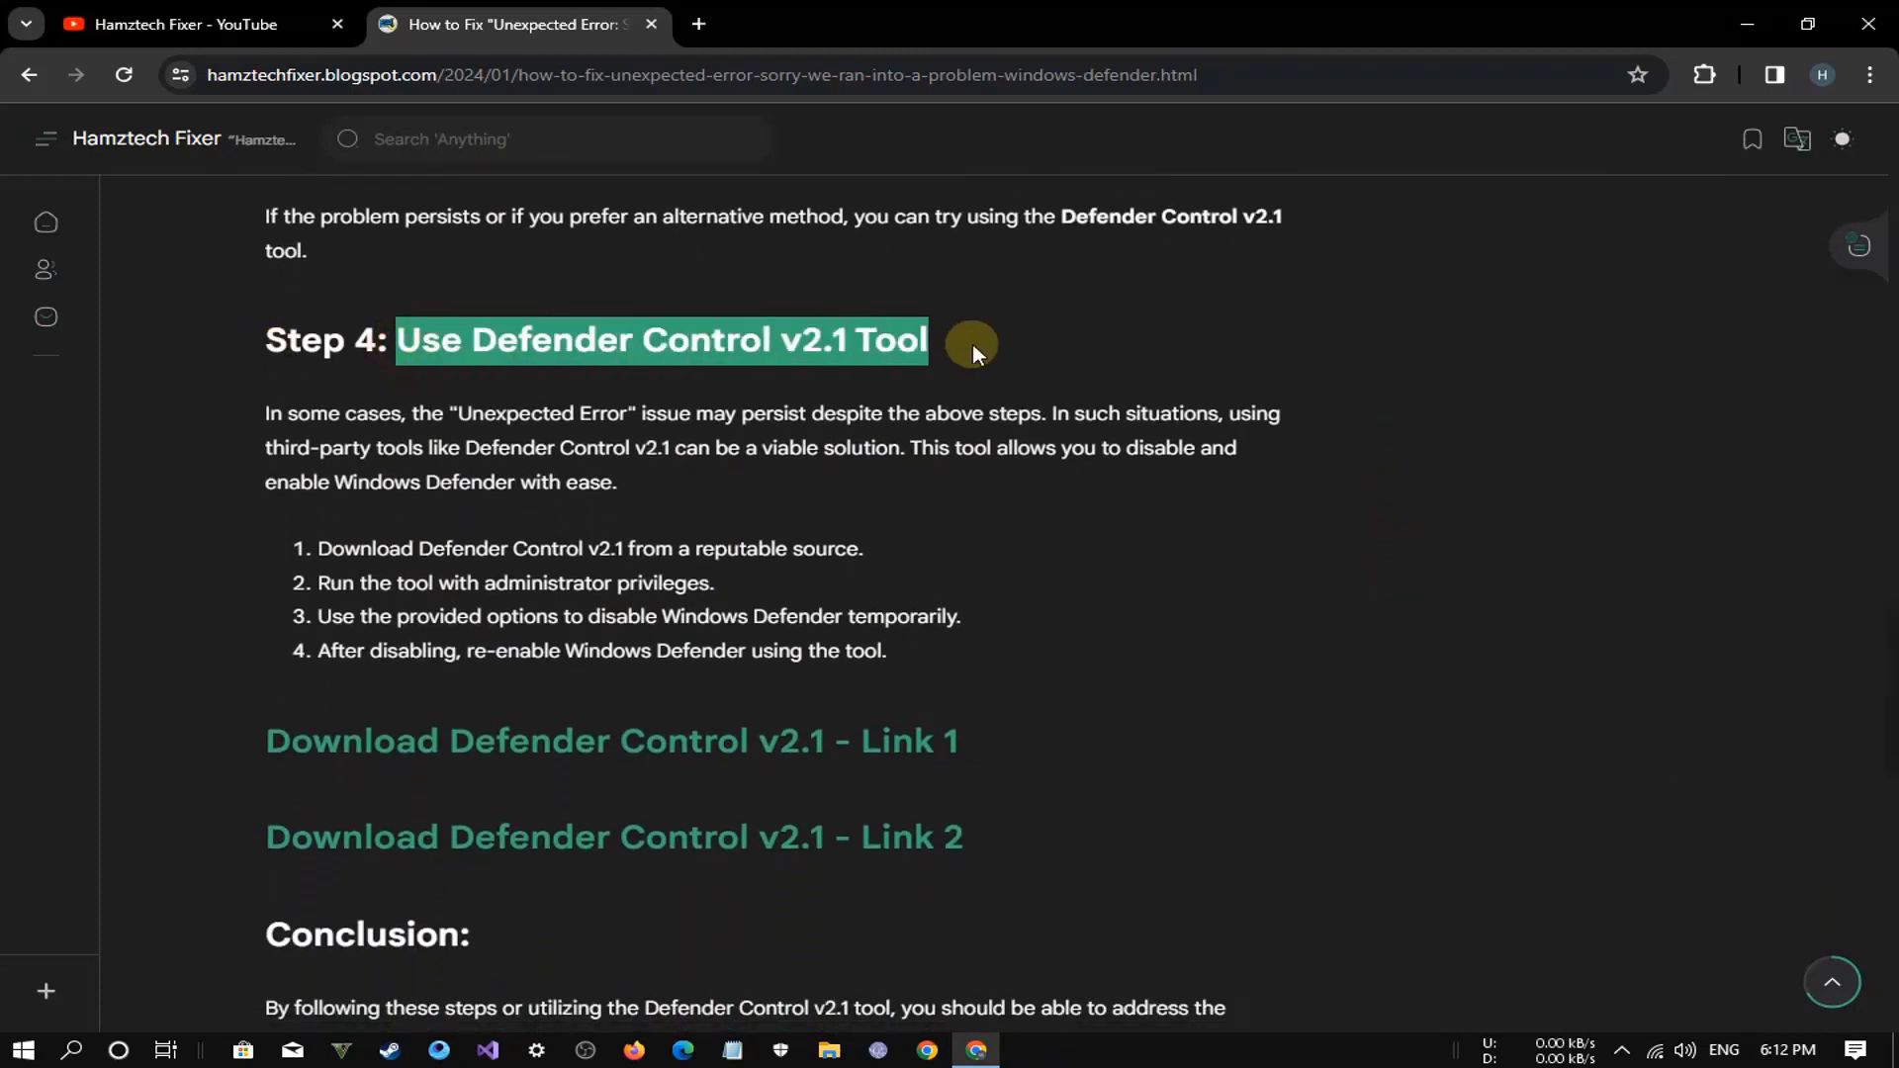
click(969, 344)
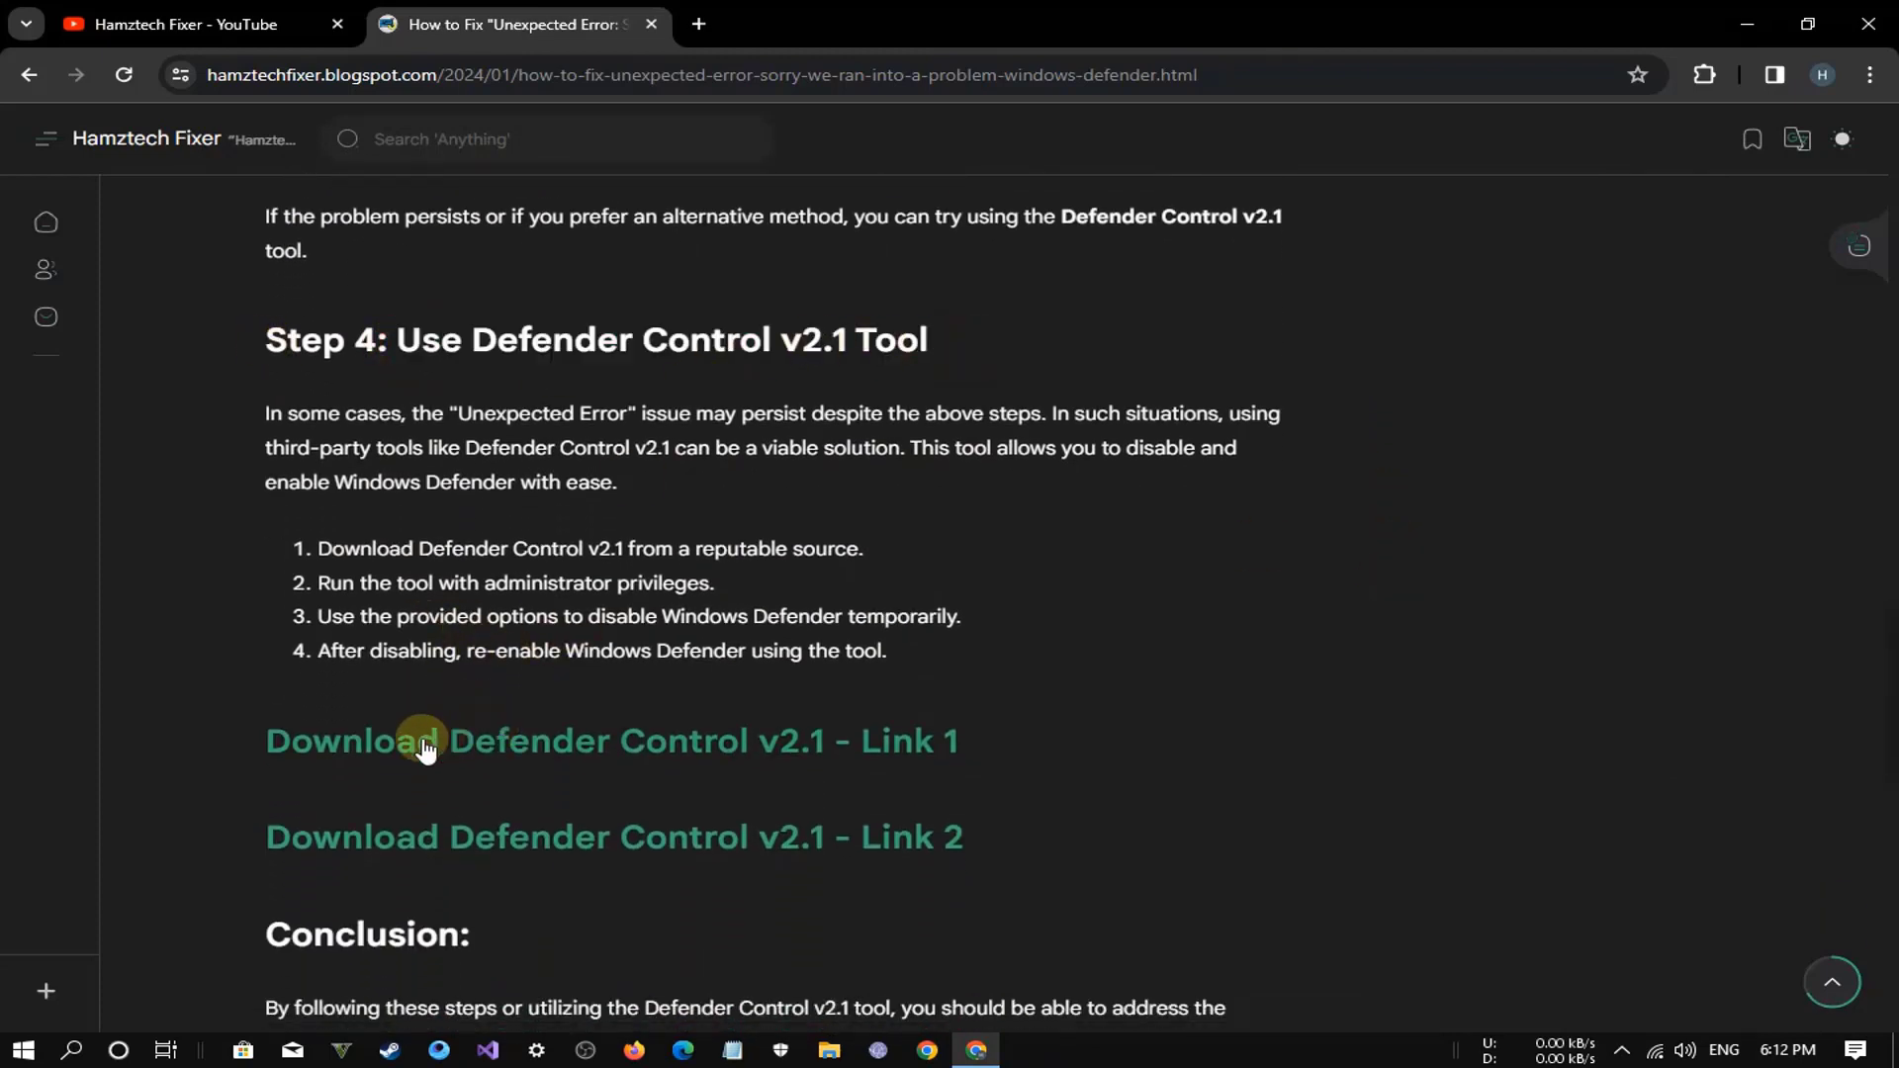
click(331, 754)
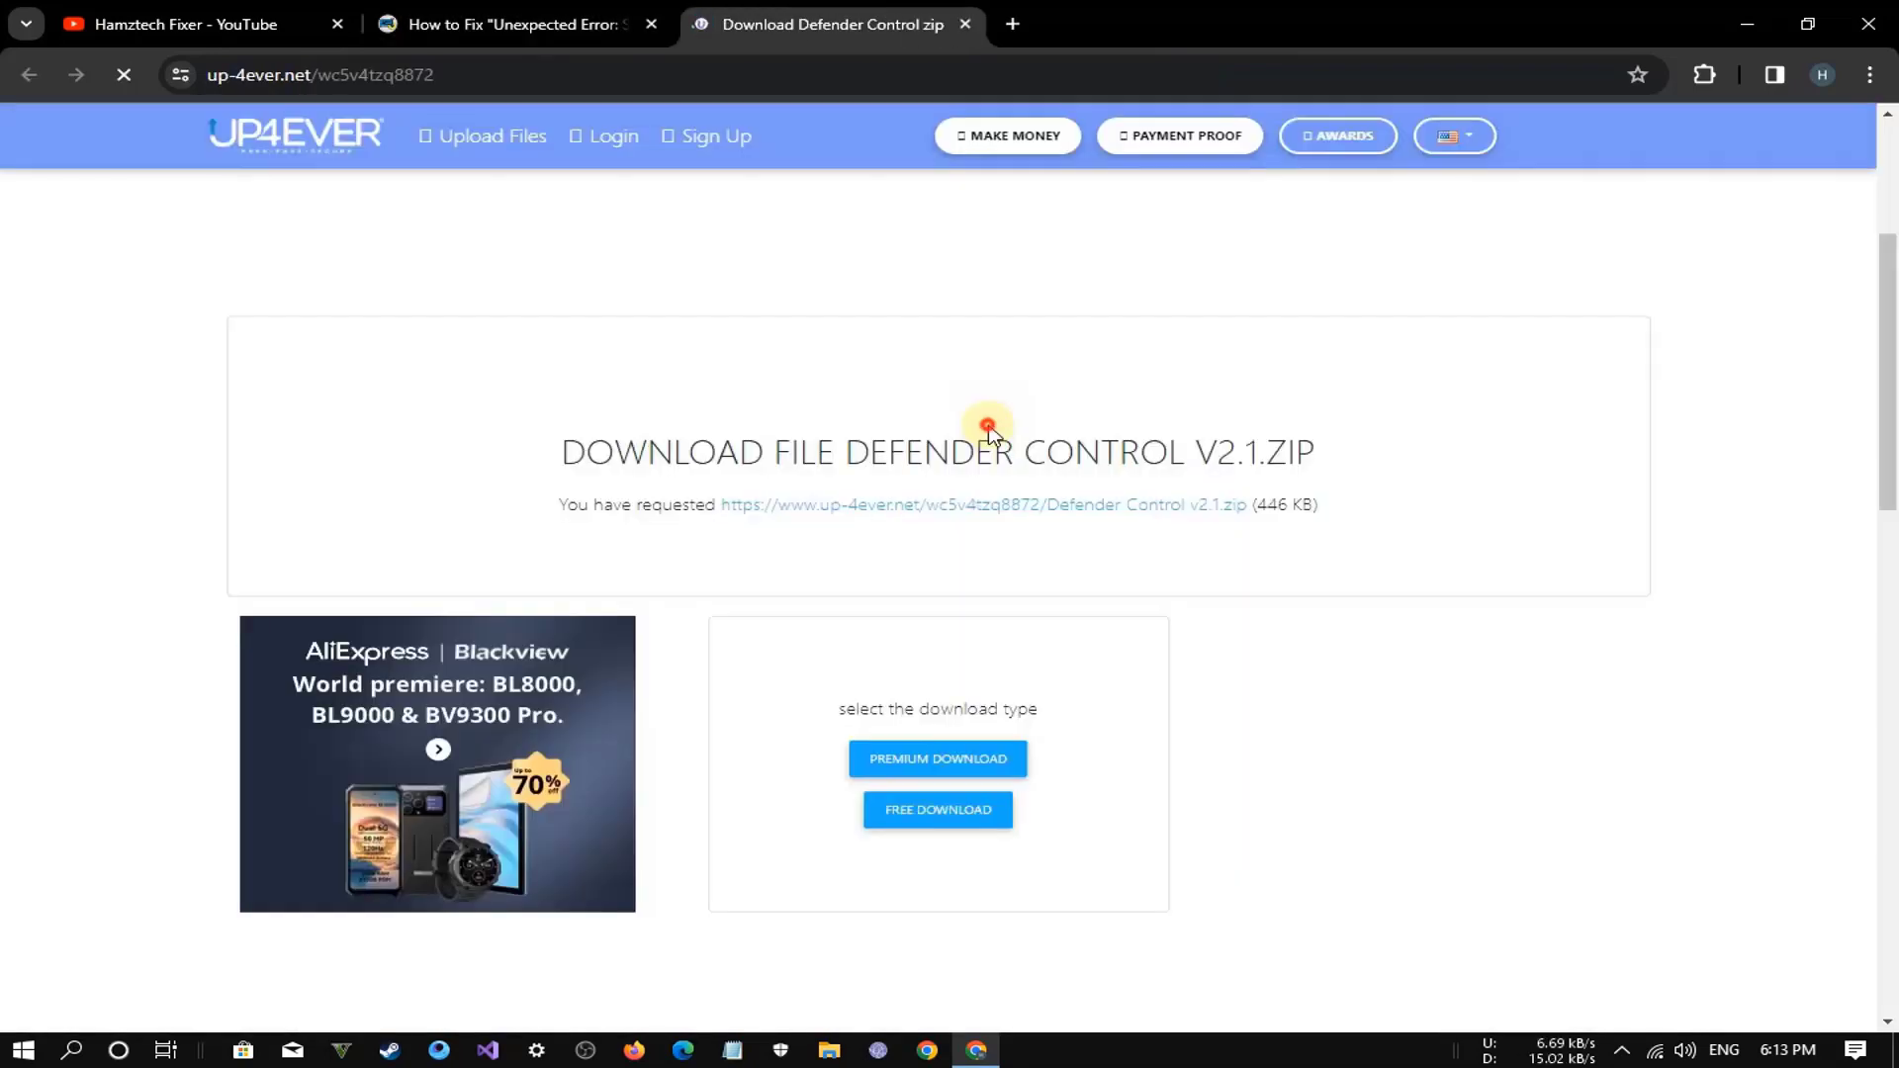
- Choose the free download type for Defender Control v2.1.zip on the Up-4ever page and dismiss the pop-up page
click(579, 455)
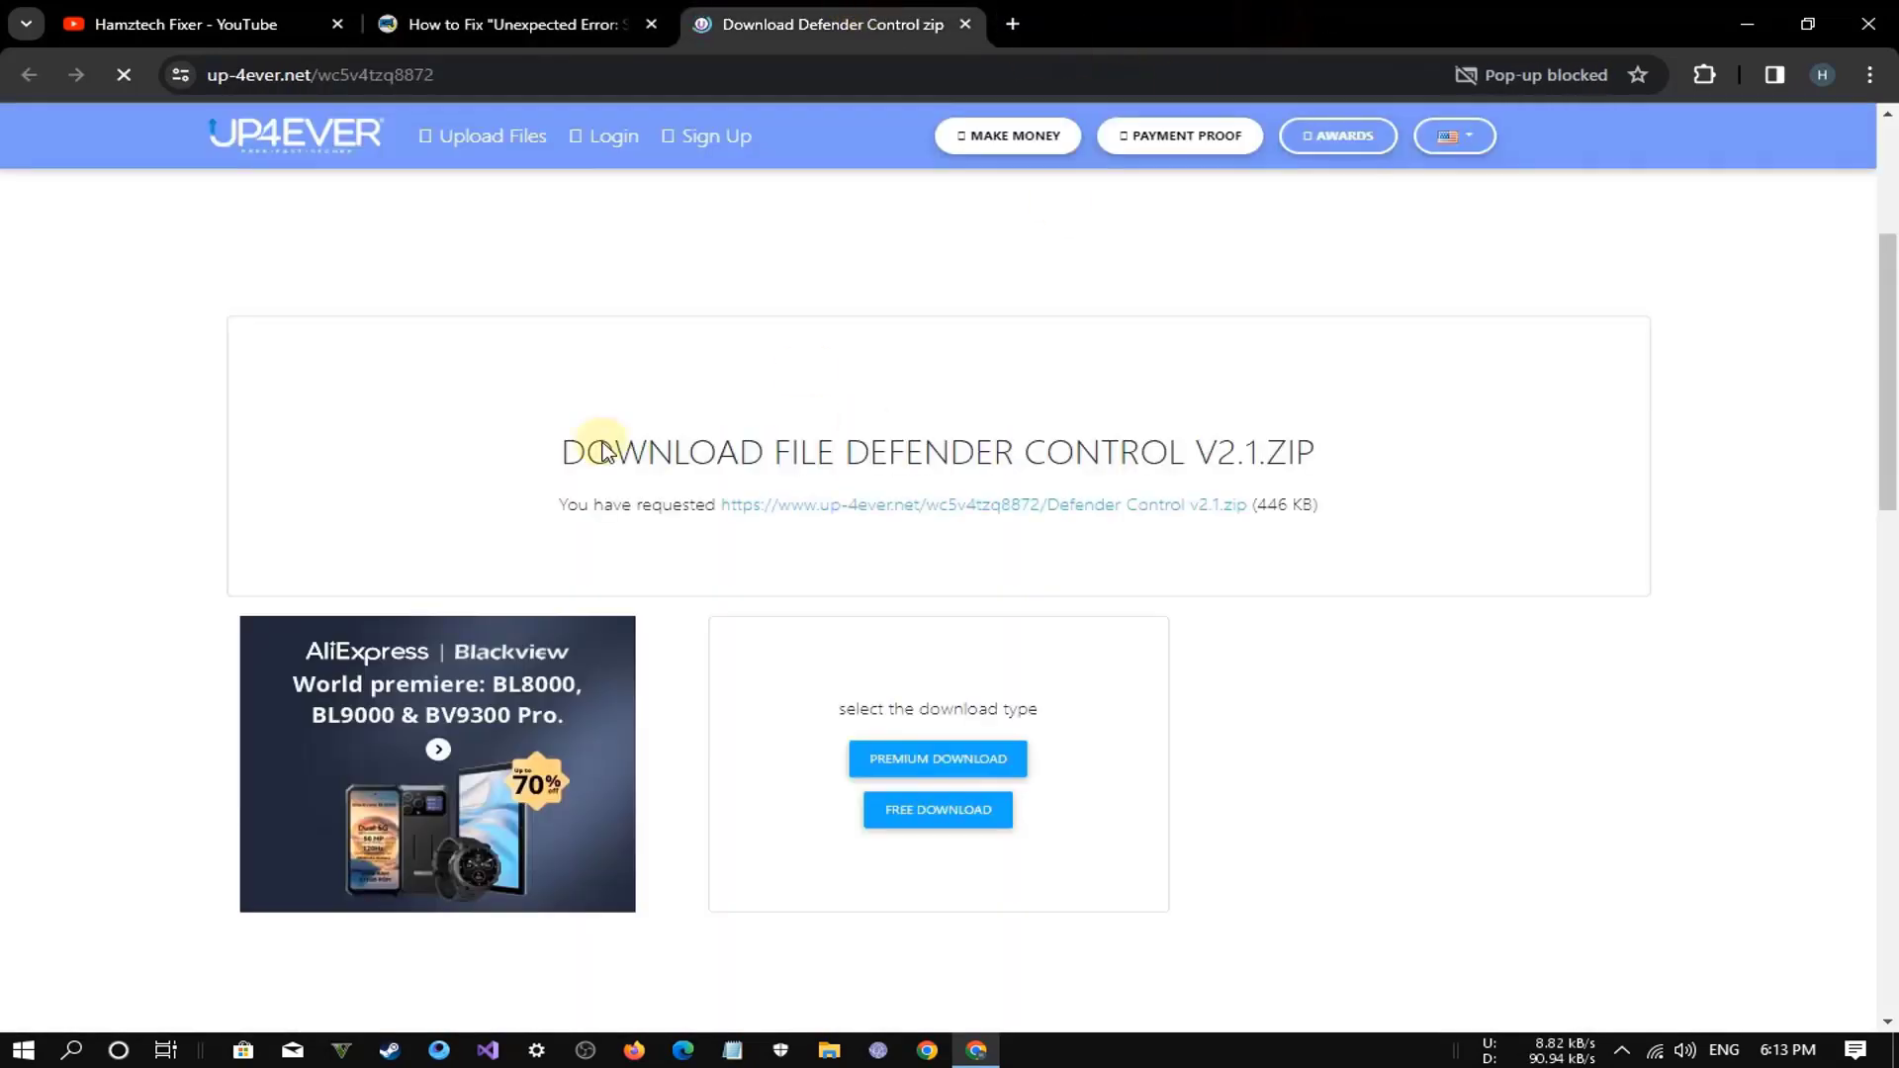
click(582, 452)
drag(582, 452, 1269, 452)
click(1269, 453)
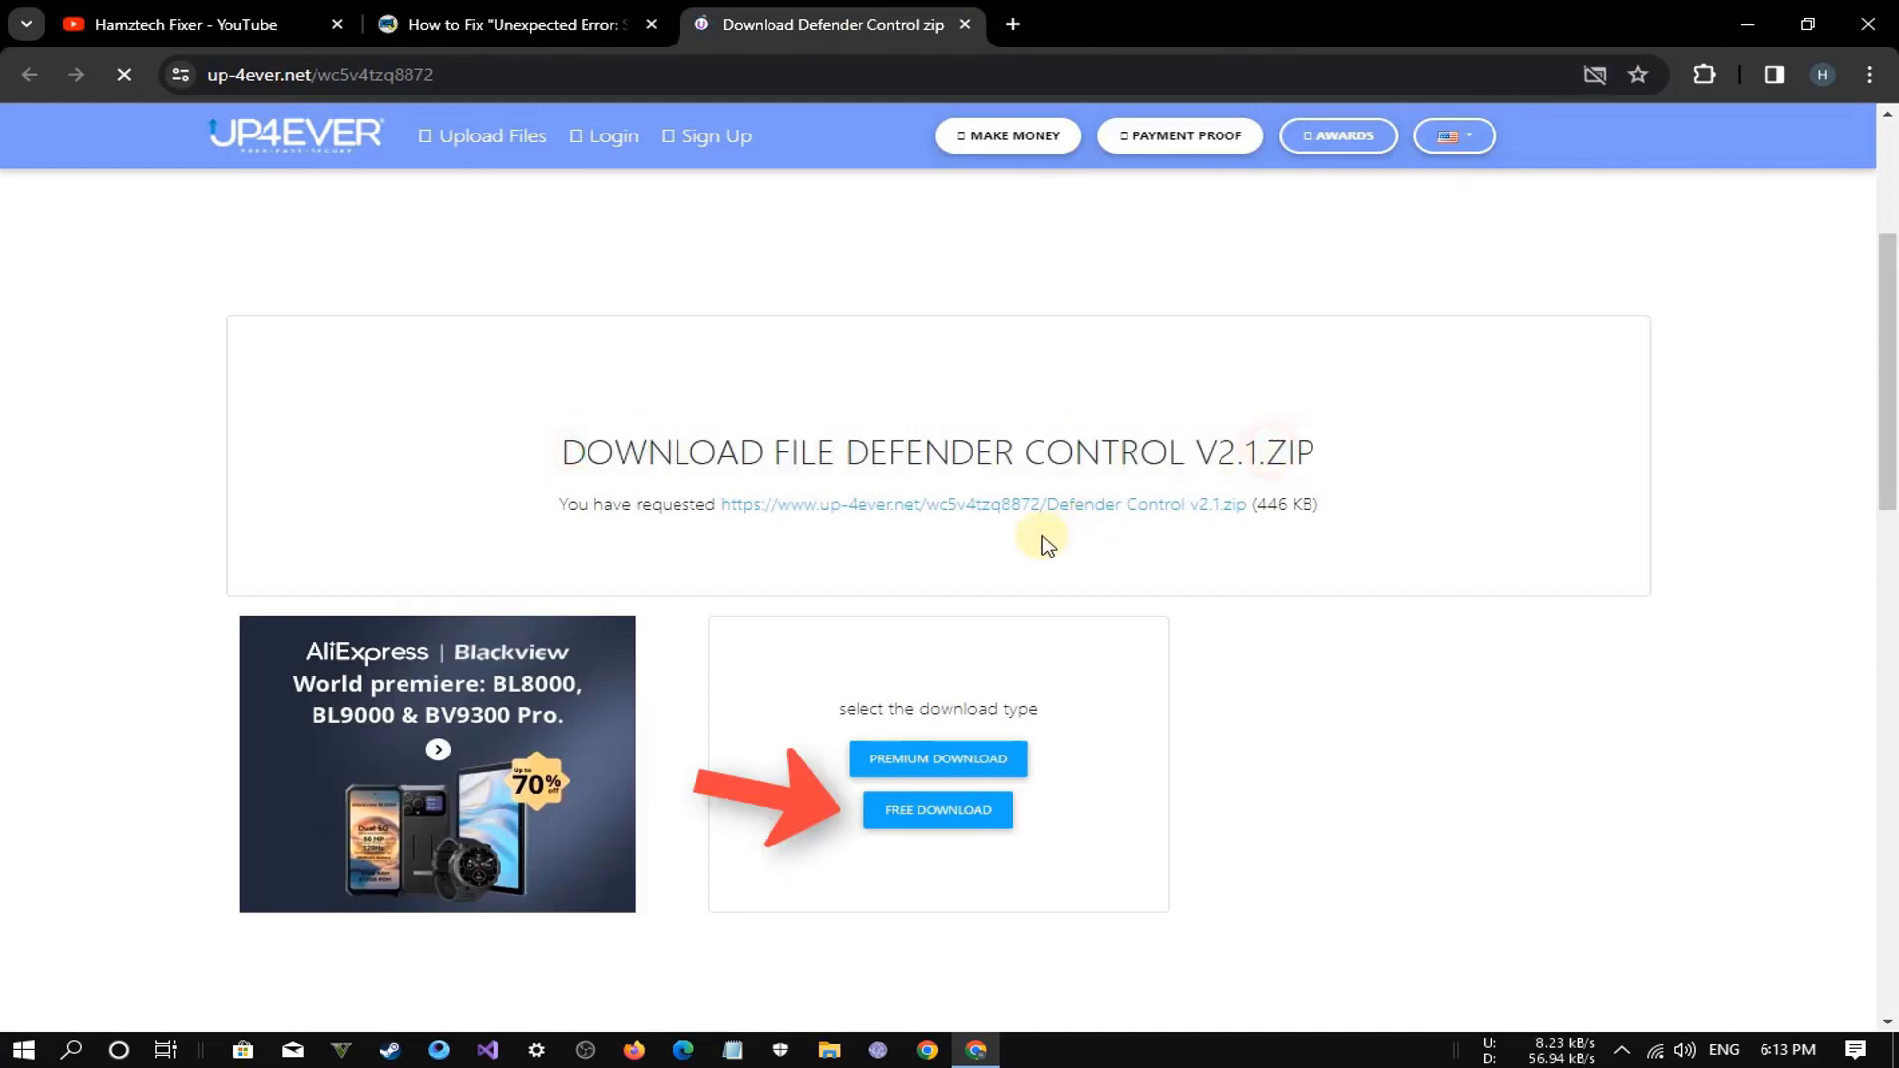
click(937, 819)
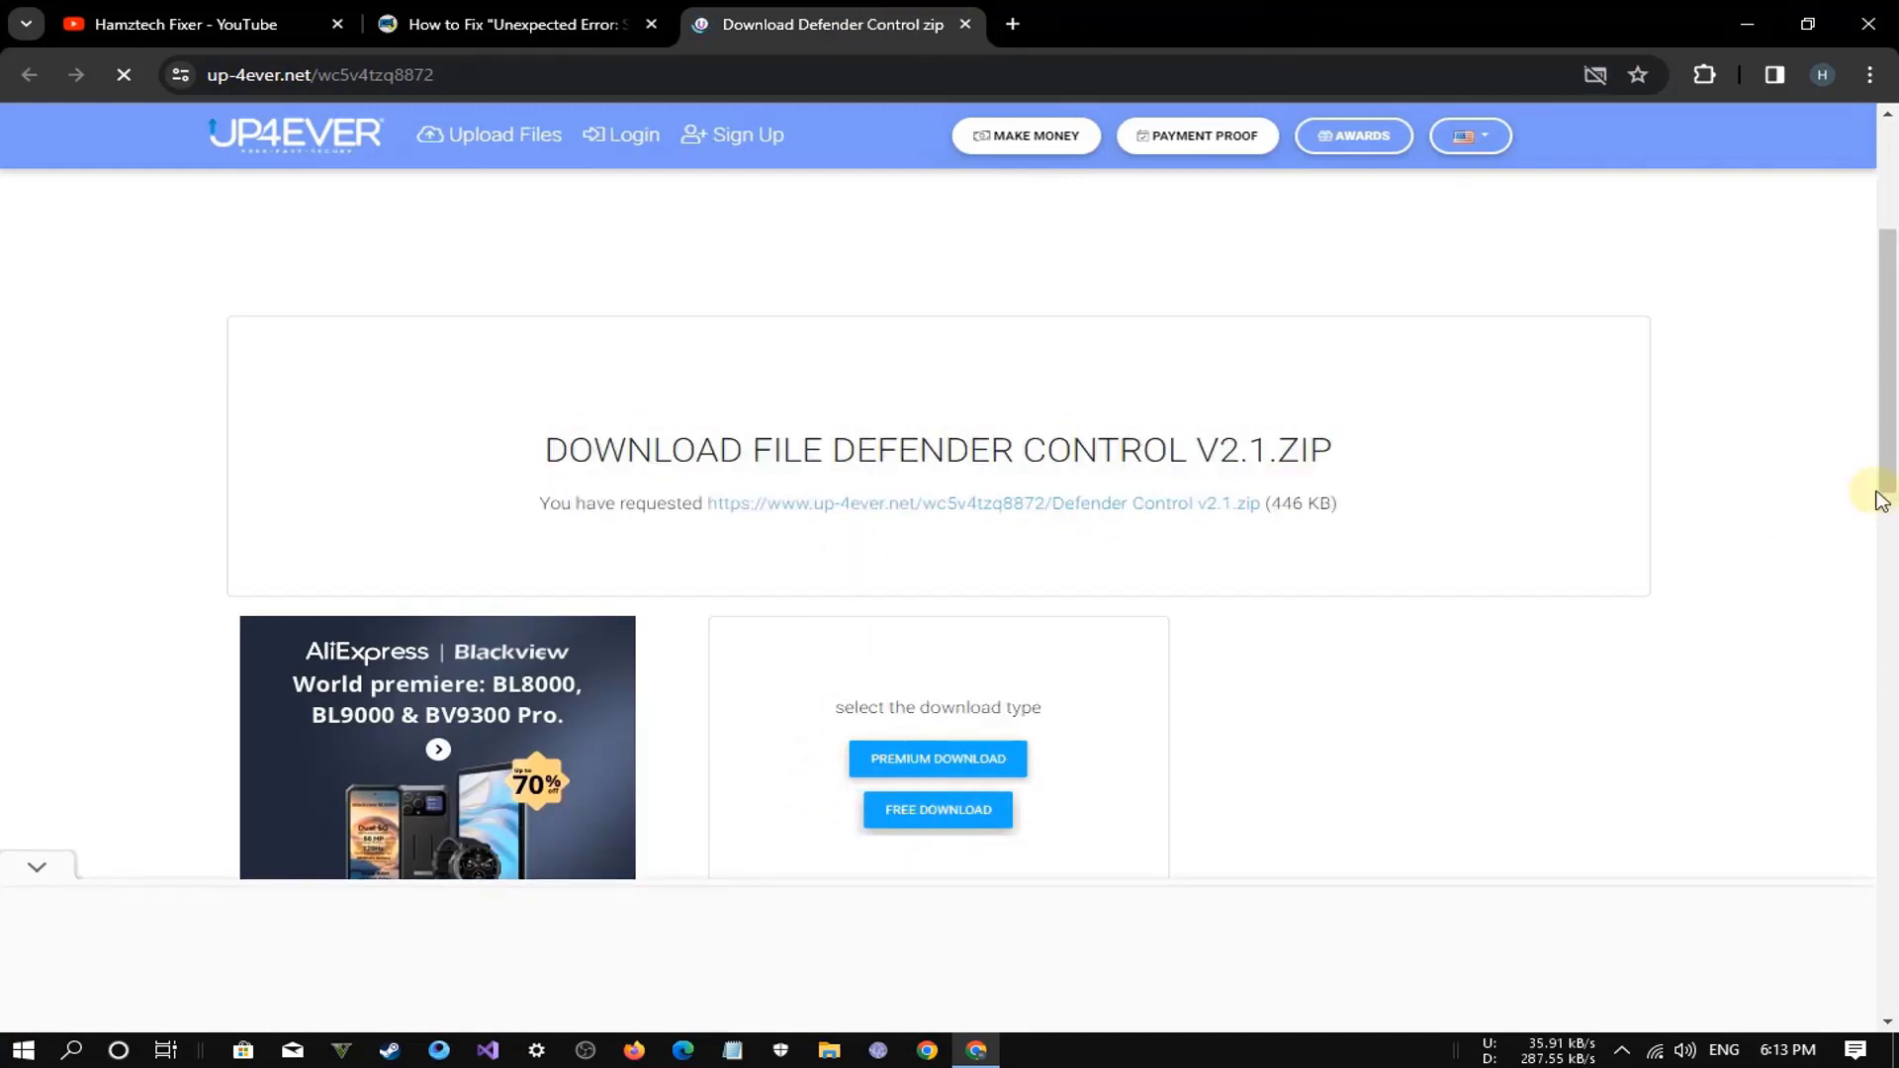
click(1891, 438)
click(1278, 23)
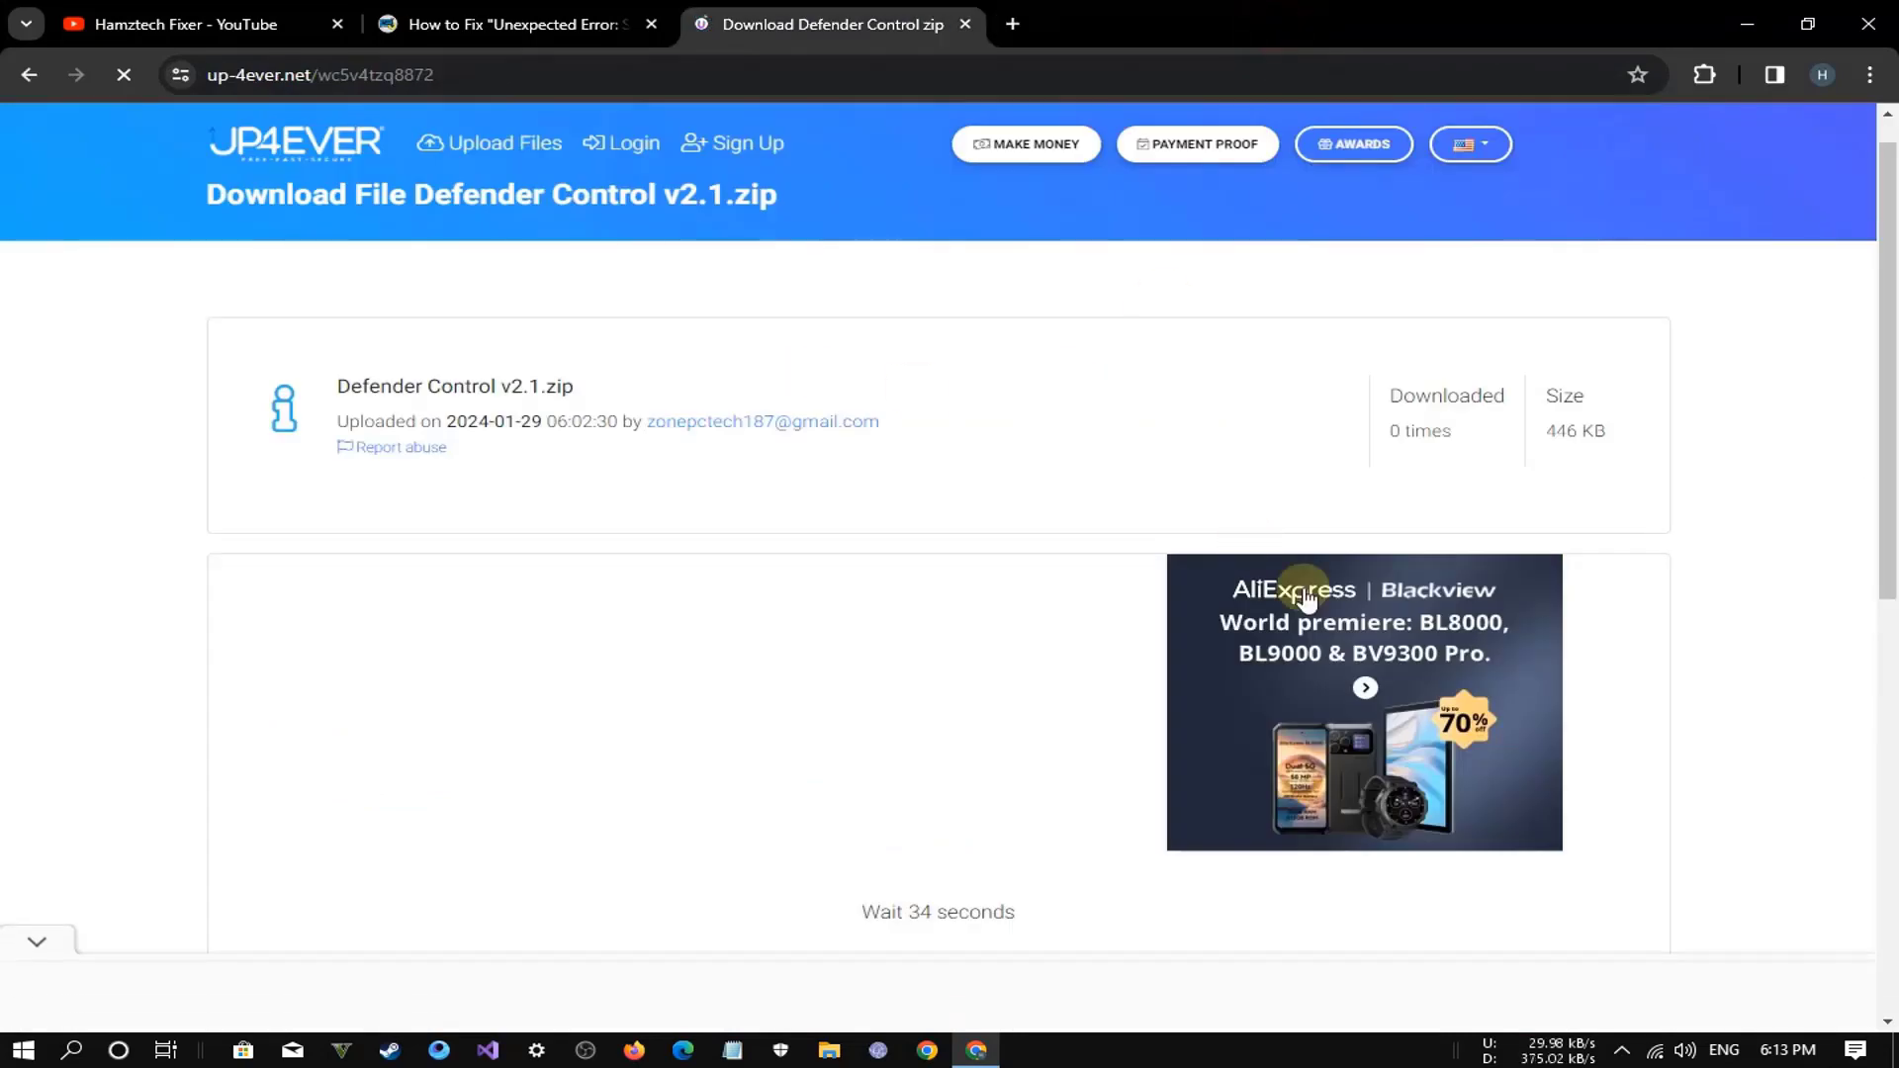
- Complete the "I'm not a robot" check on the Up-4ever download page and close the pop-up tab
scroll(1892, 450, down, 2)
scroll(1891, 450, down, 2)
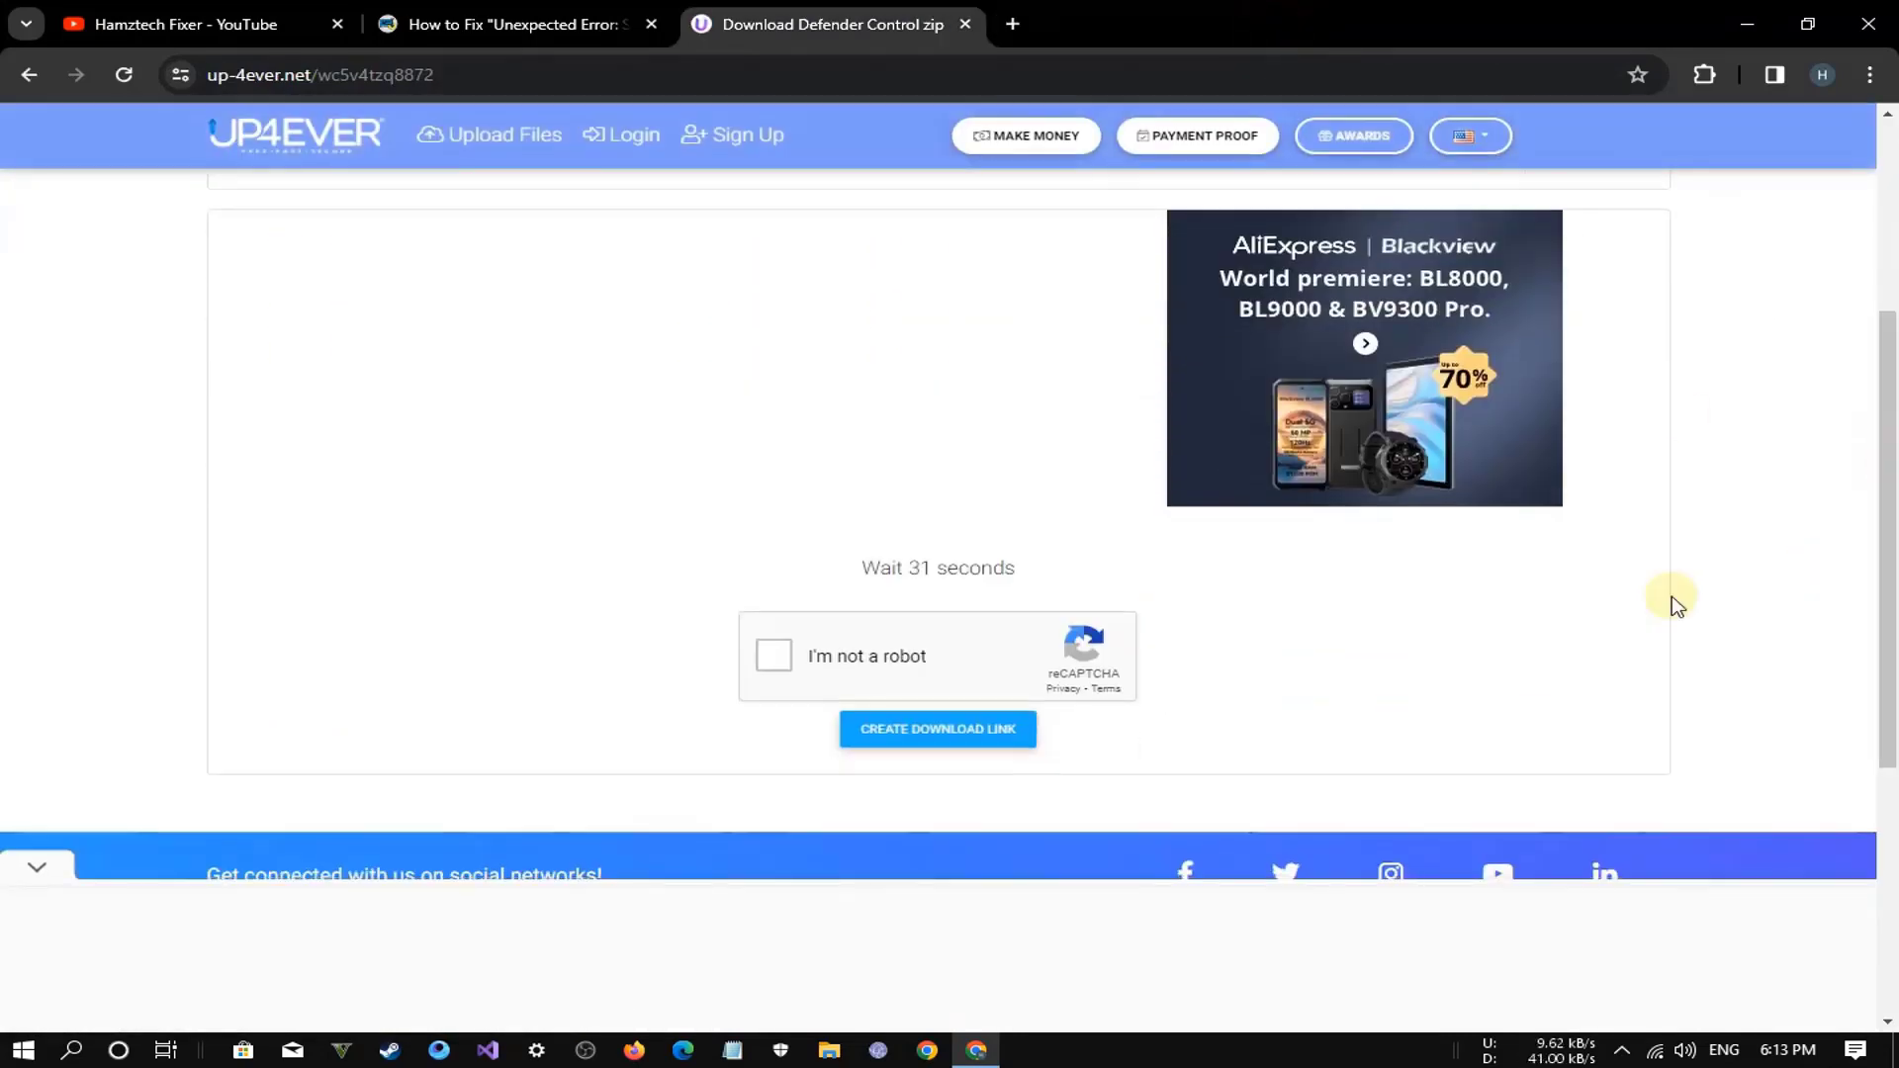
click(803, 656)
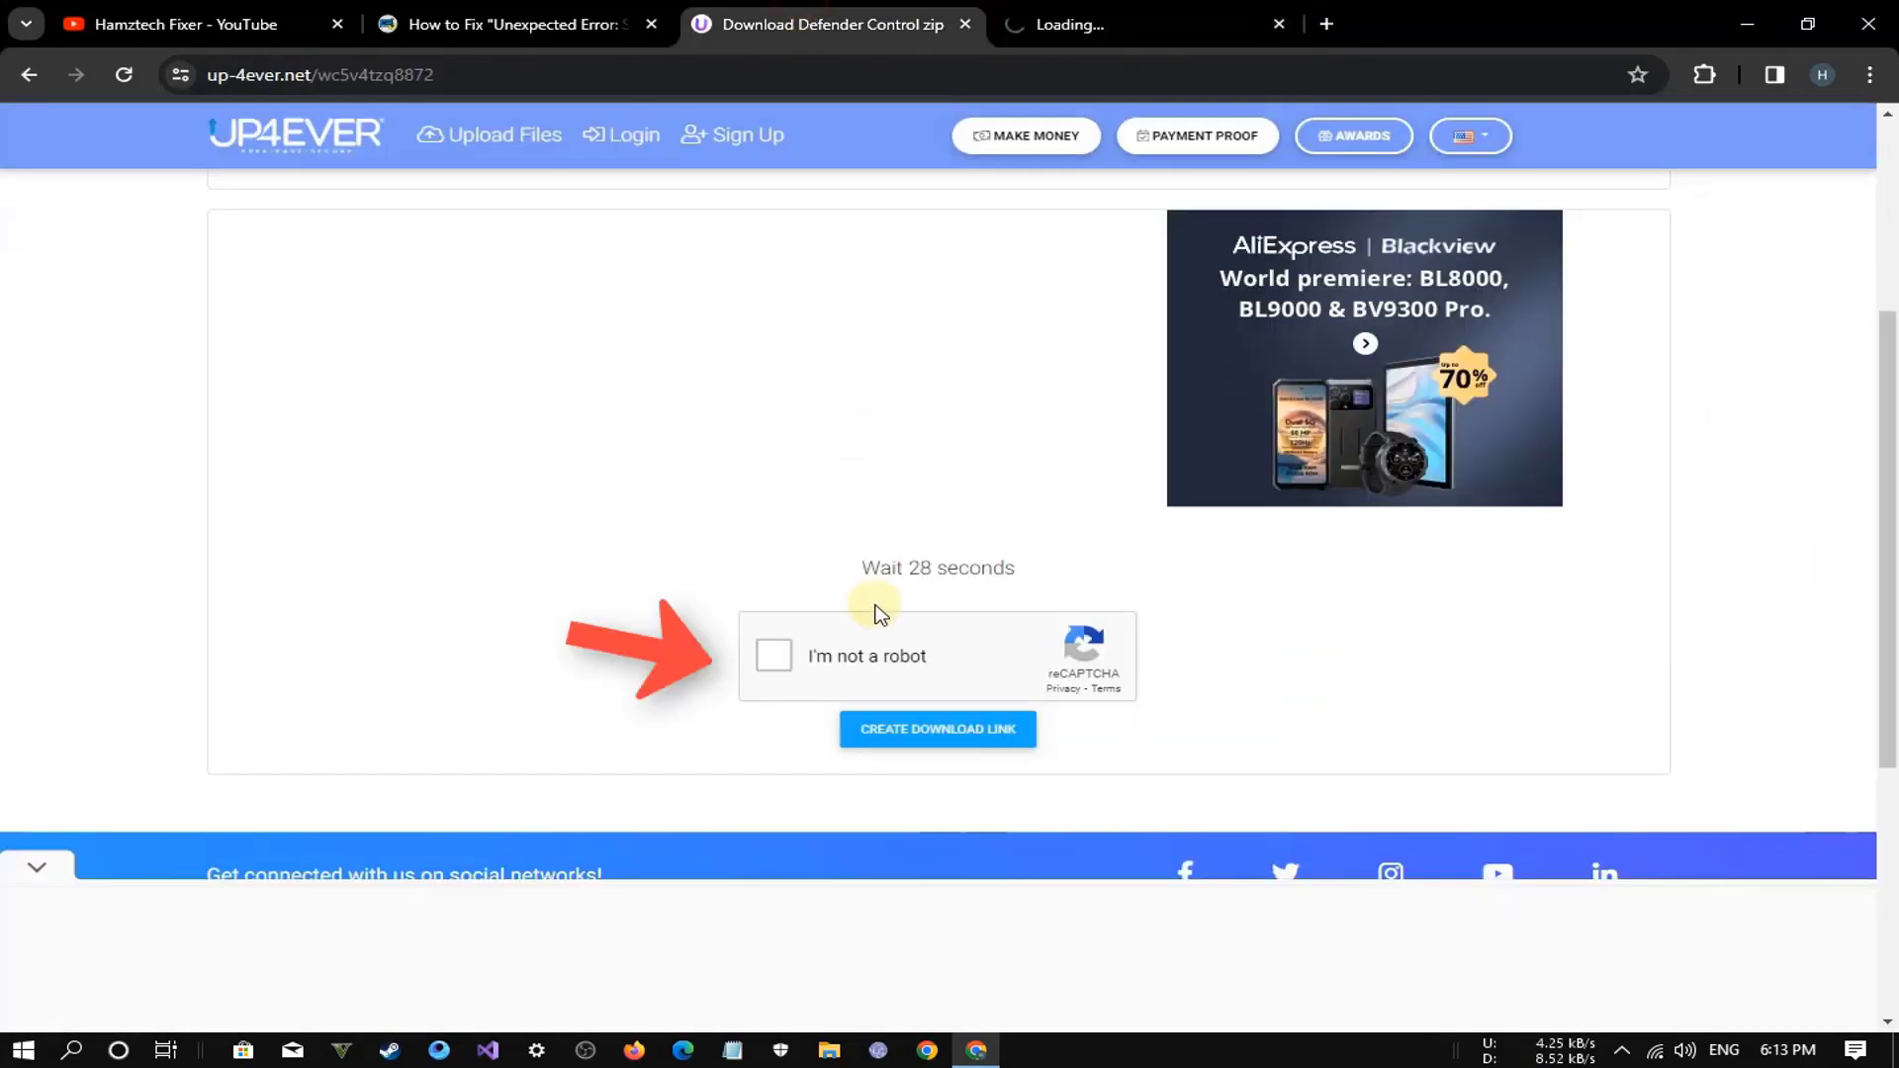
click(1278, 24)
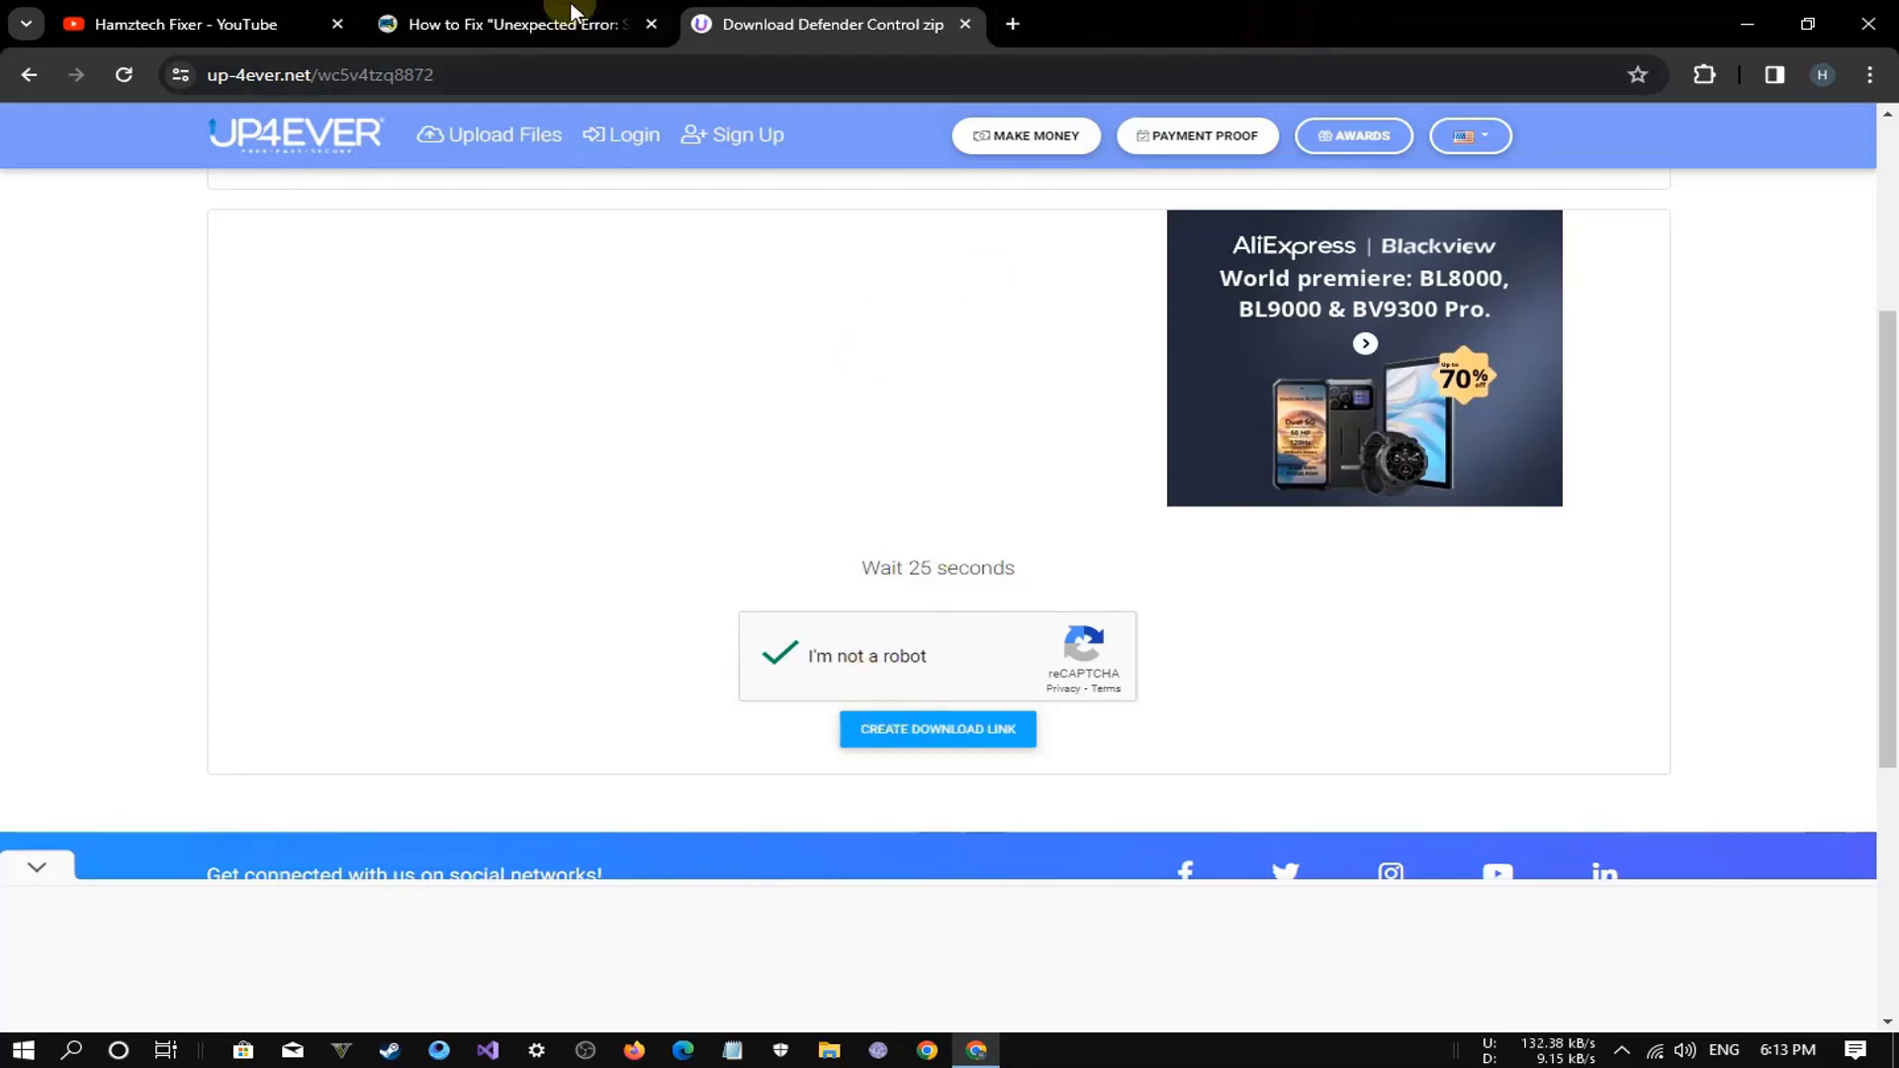
- Open Link 2 from the blog article, continue to the Defender Control v2.1.zip file, and complete its "I'm not a robot" check
click(554, 20)
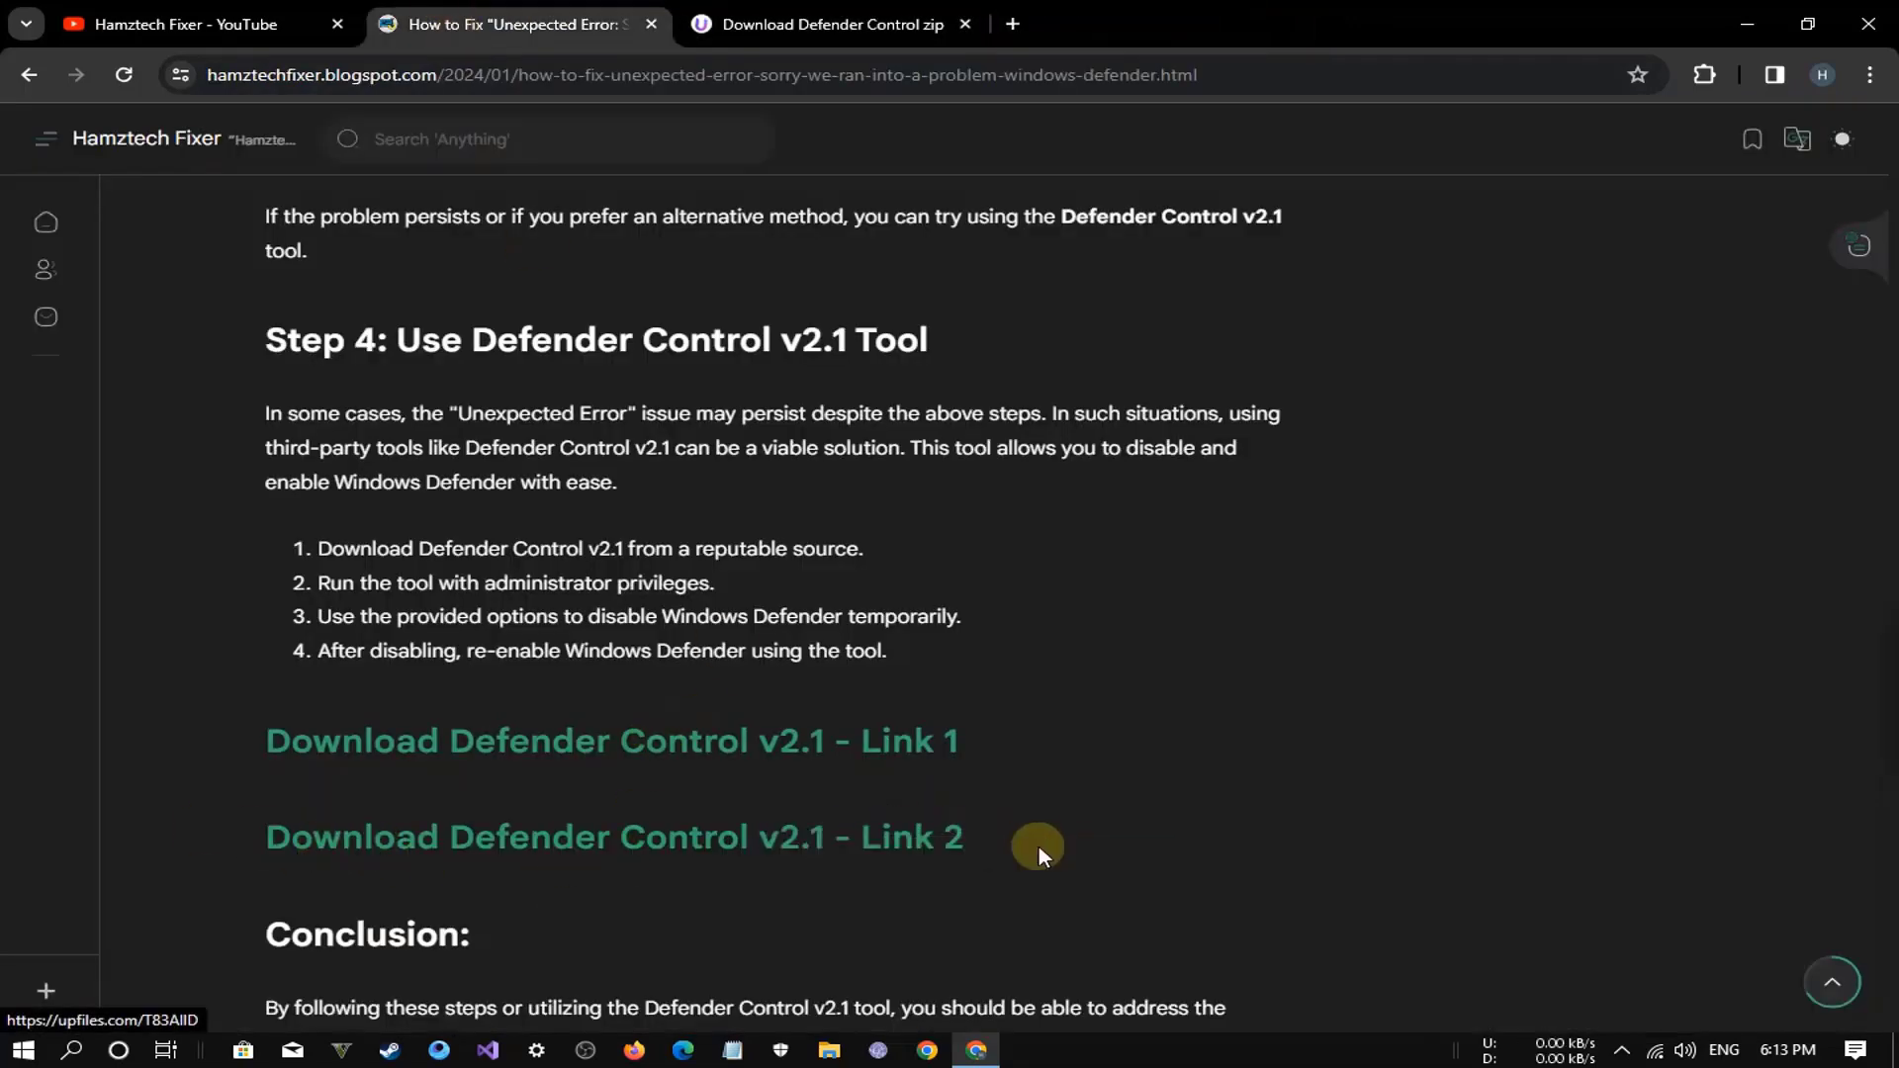
click(827, 856)
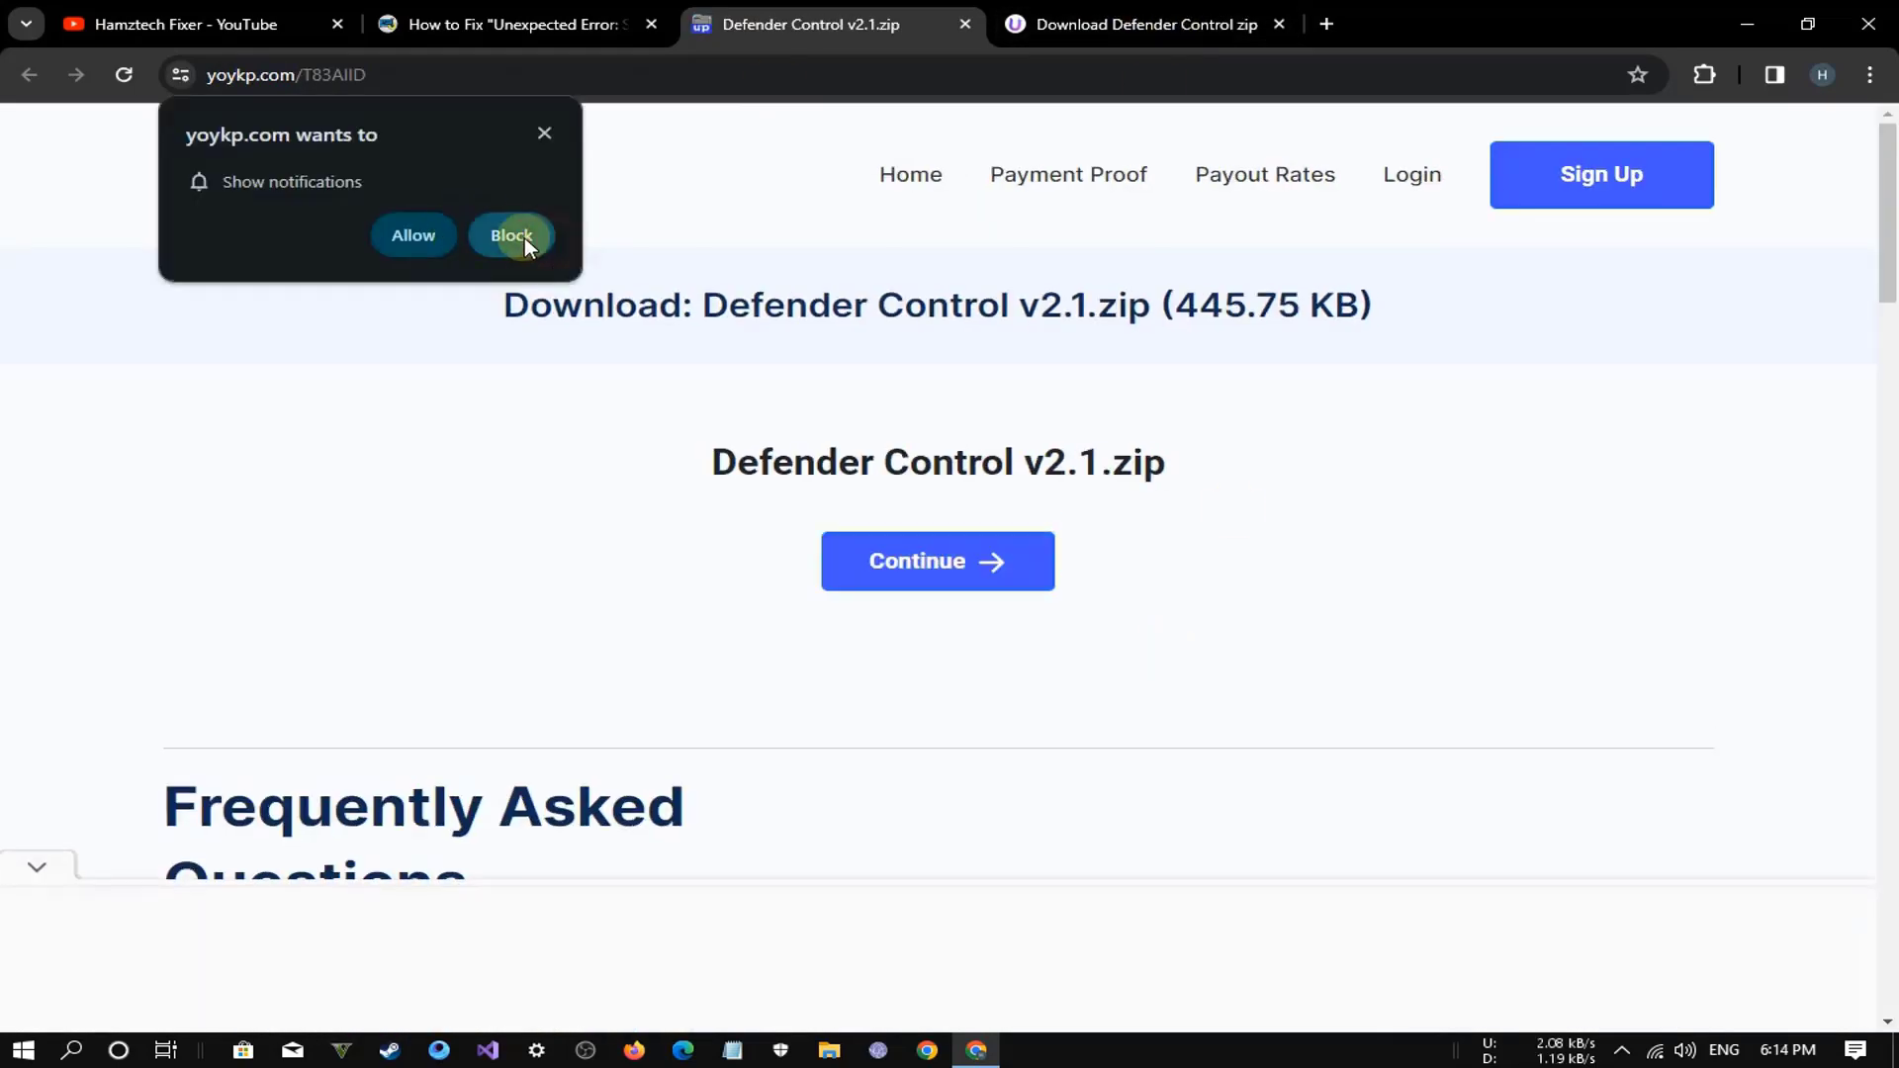
click(900, 568)
click(980, 565)
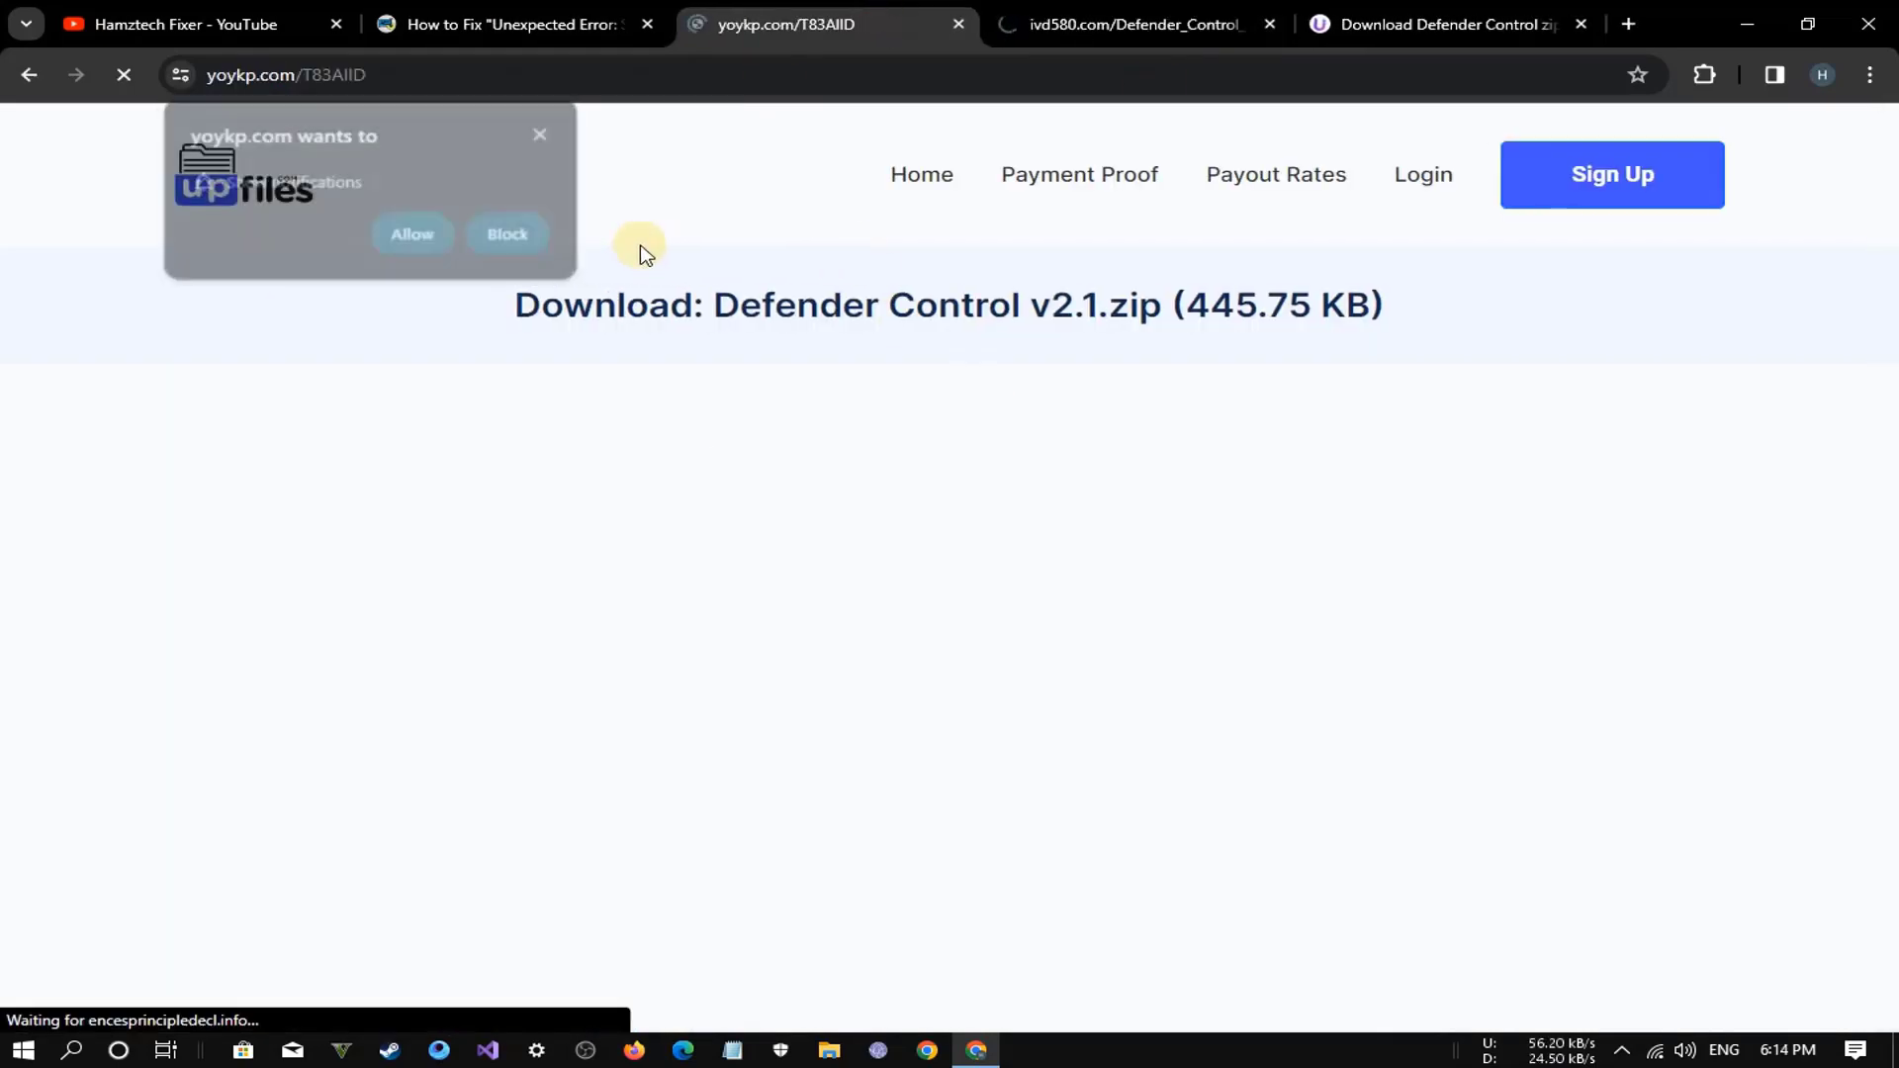
click(845, 894)
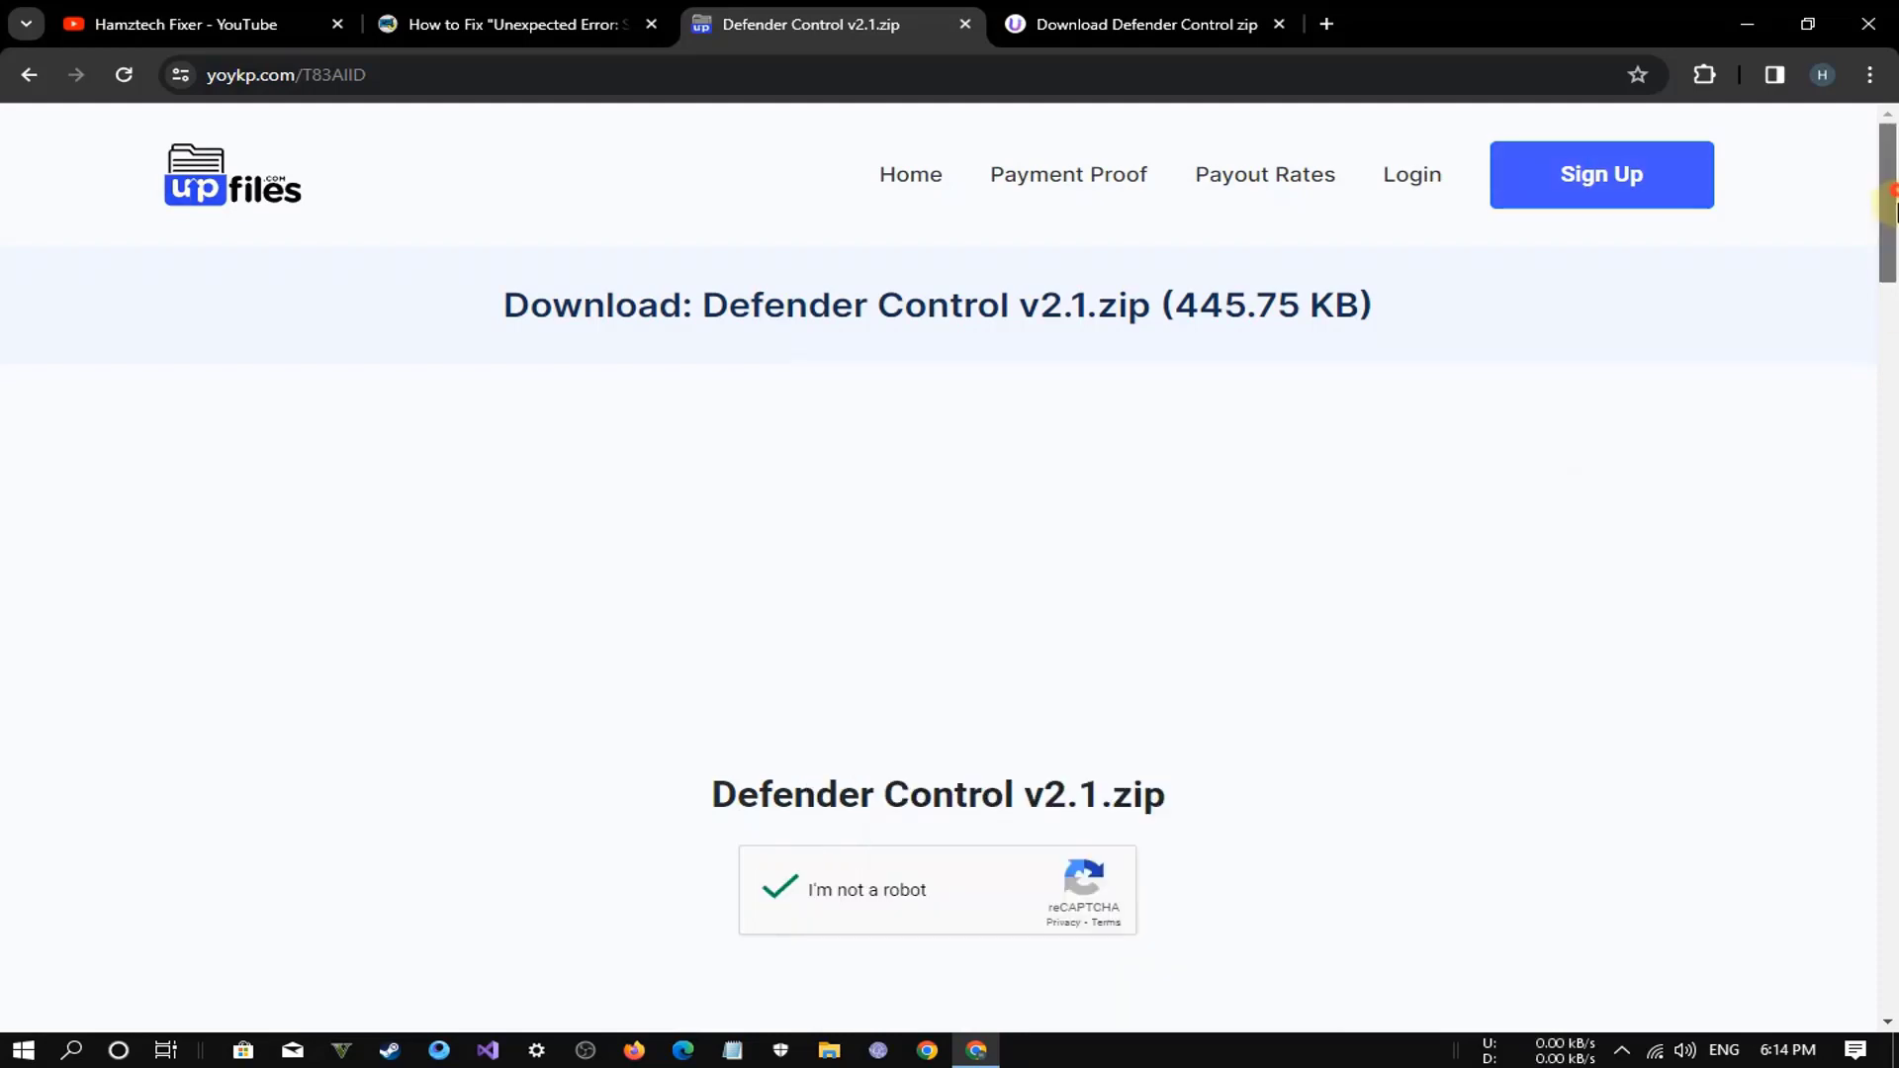
- Continue to the download link page for Defender Control v2.1.zip on UpFiles and close the pop-up tab
scroll(1013, 740, down, 5)
click(954, 776)
click(937, 781)
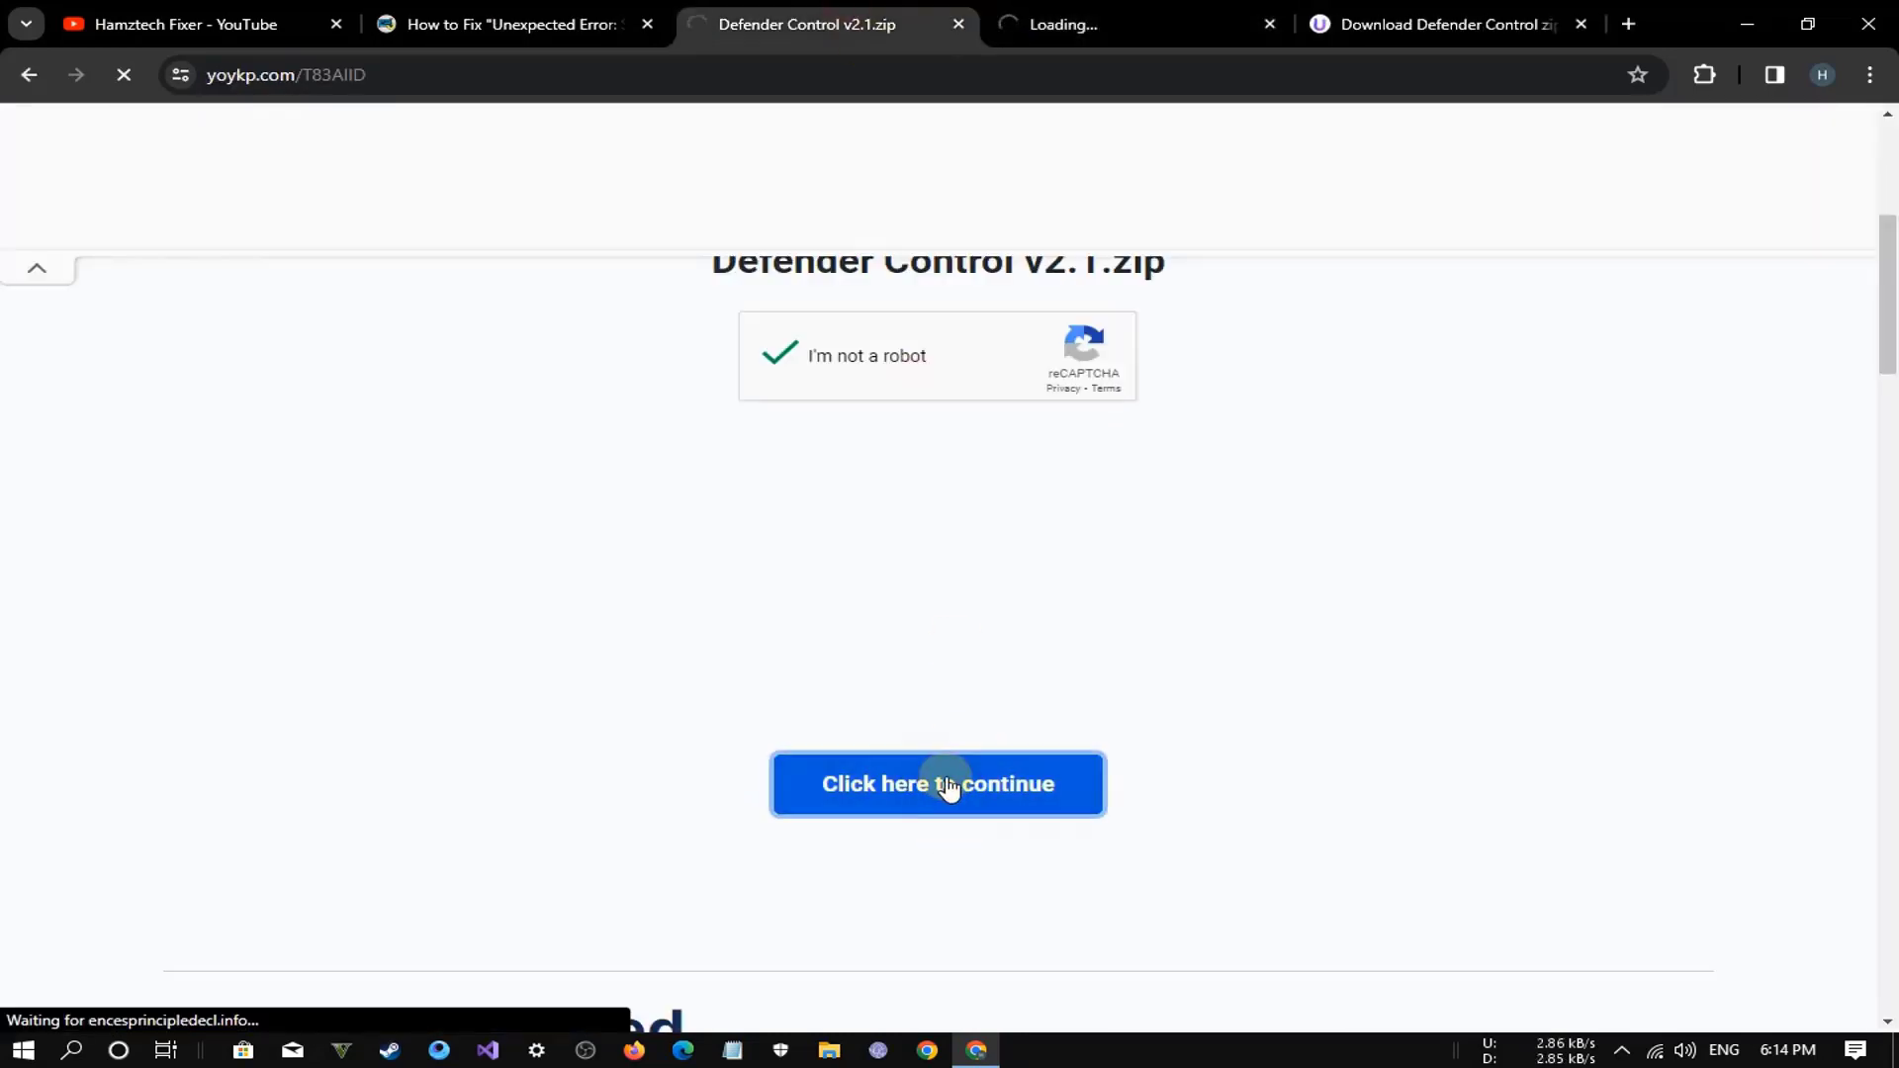
click(1272, 26)
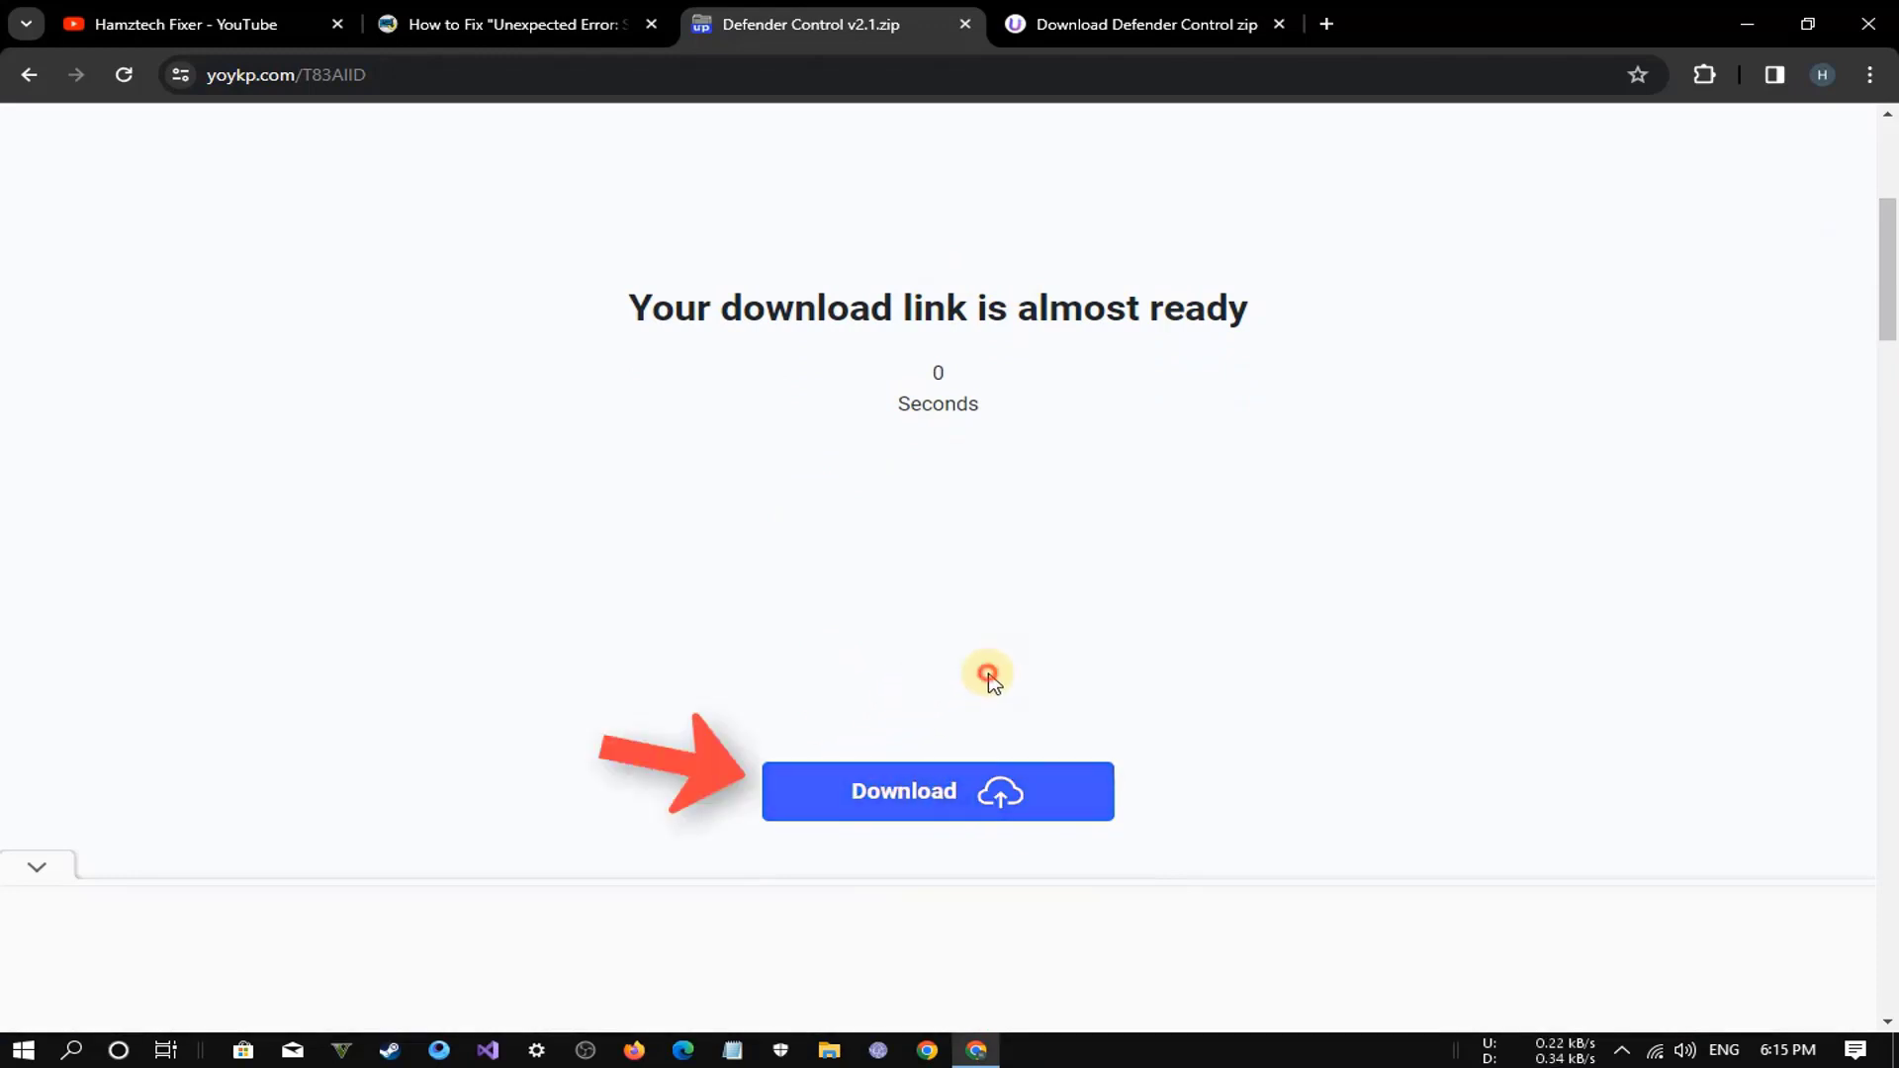
- Download the archive from UpFiles and save it to the Desktop as Defender+Control+v2.1
click(933, 805)
click(870, 38)
click(974, 794)
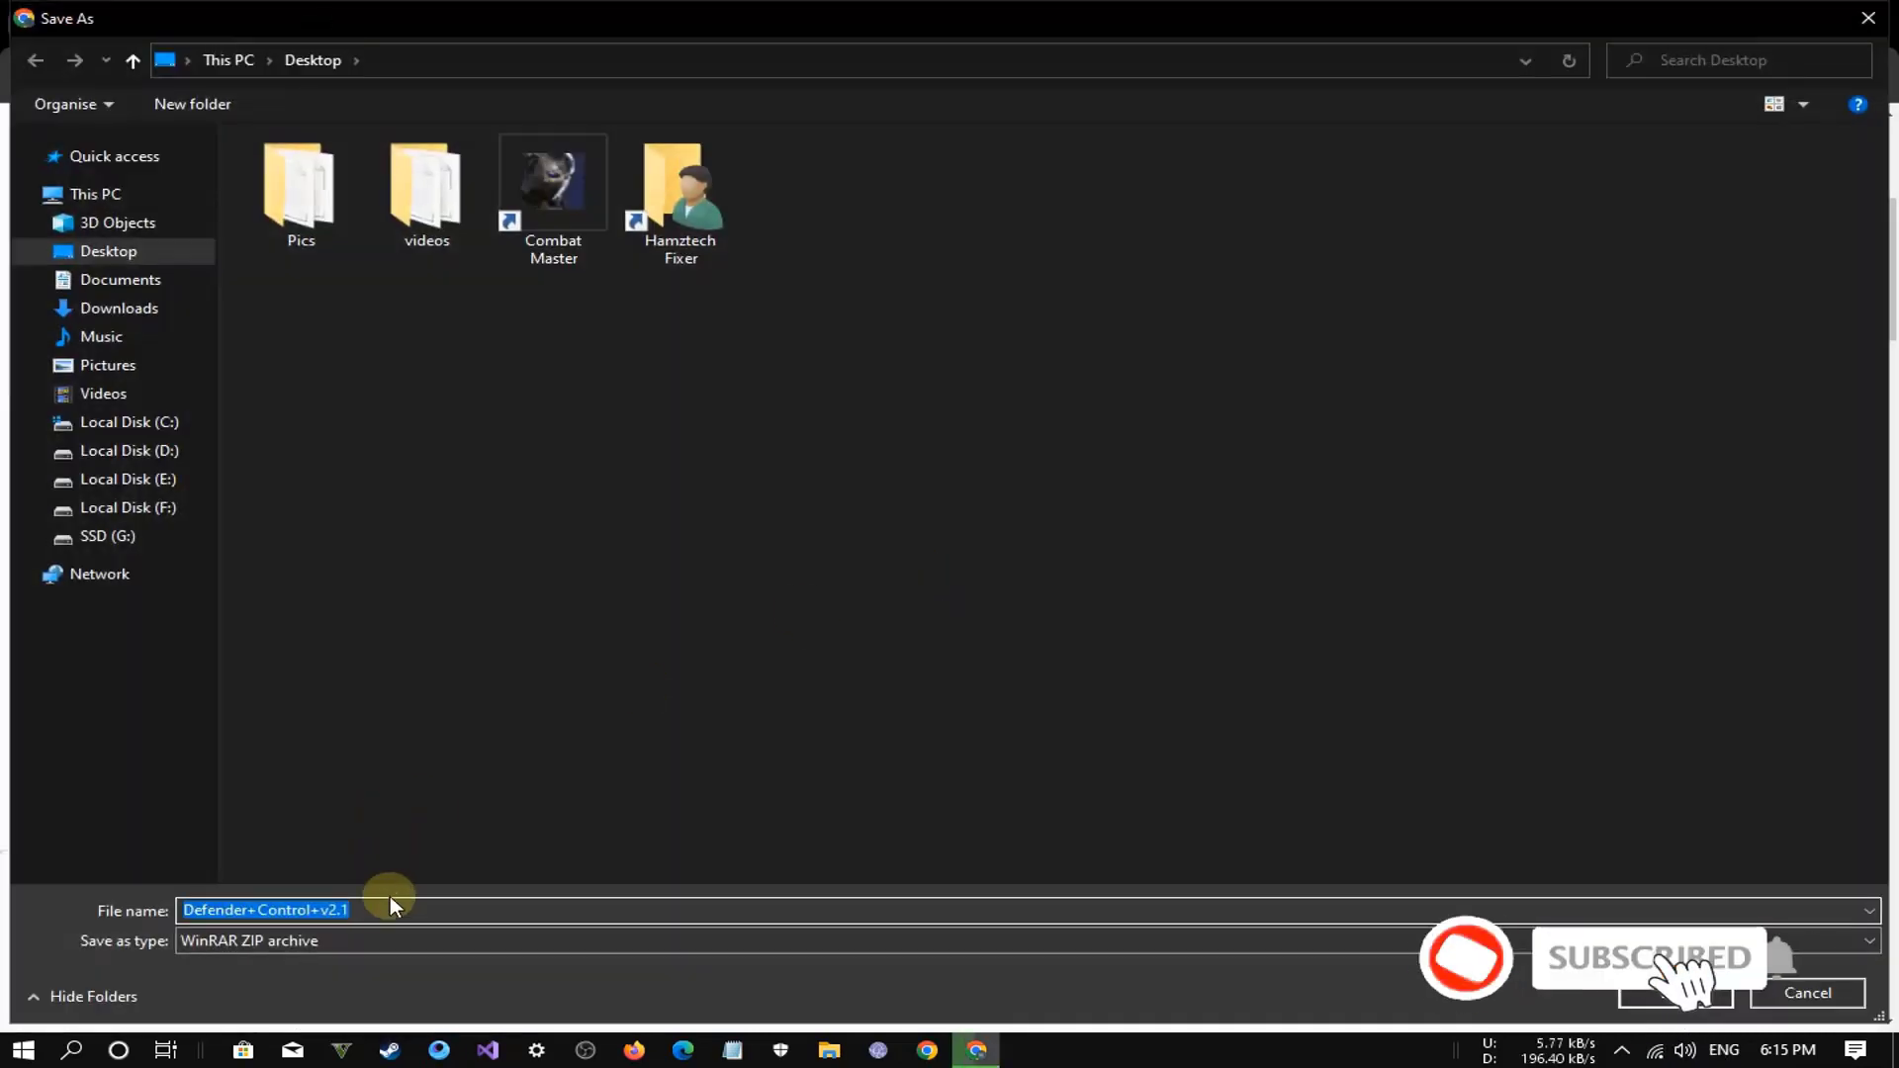
click(1676, 993)
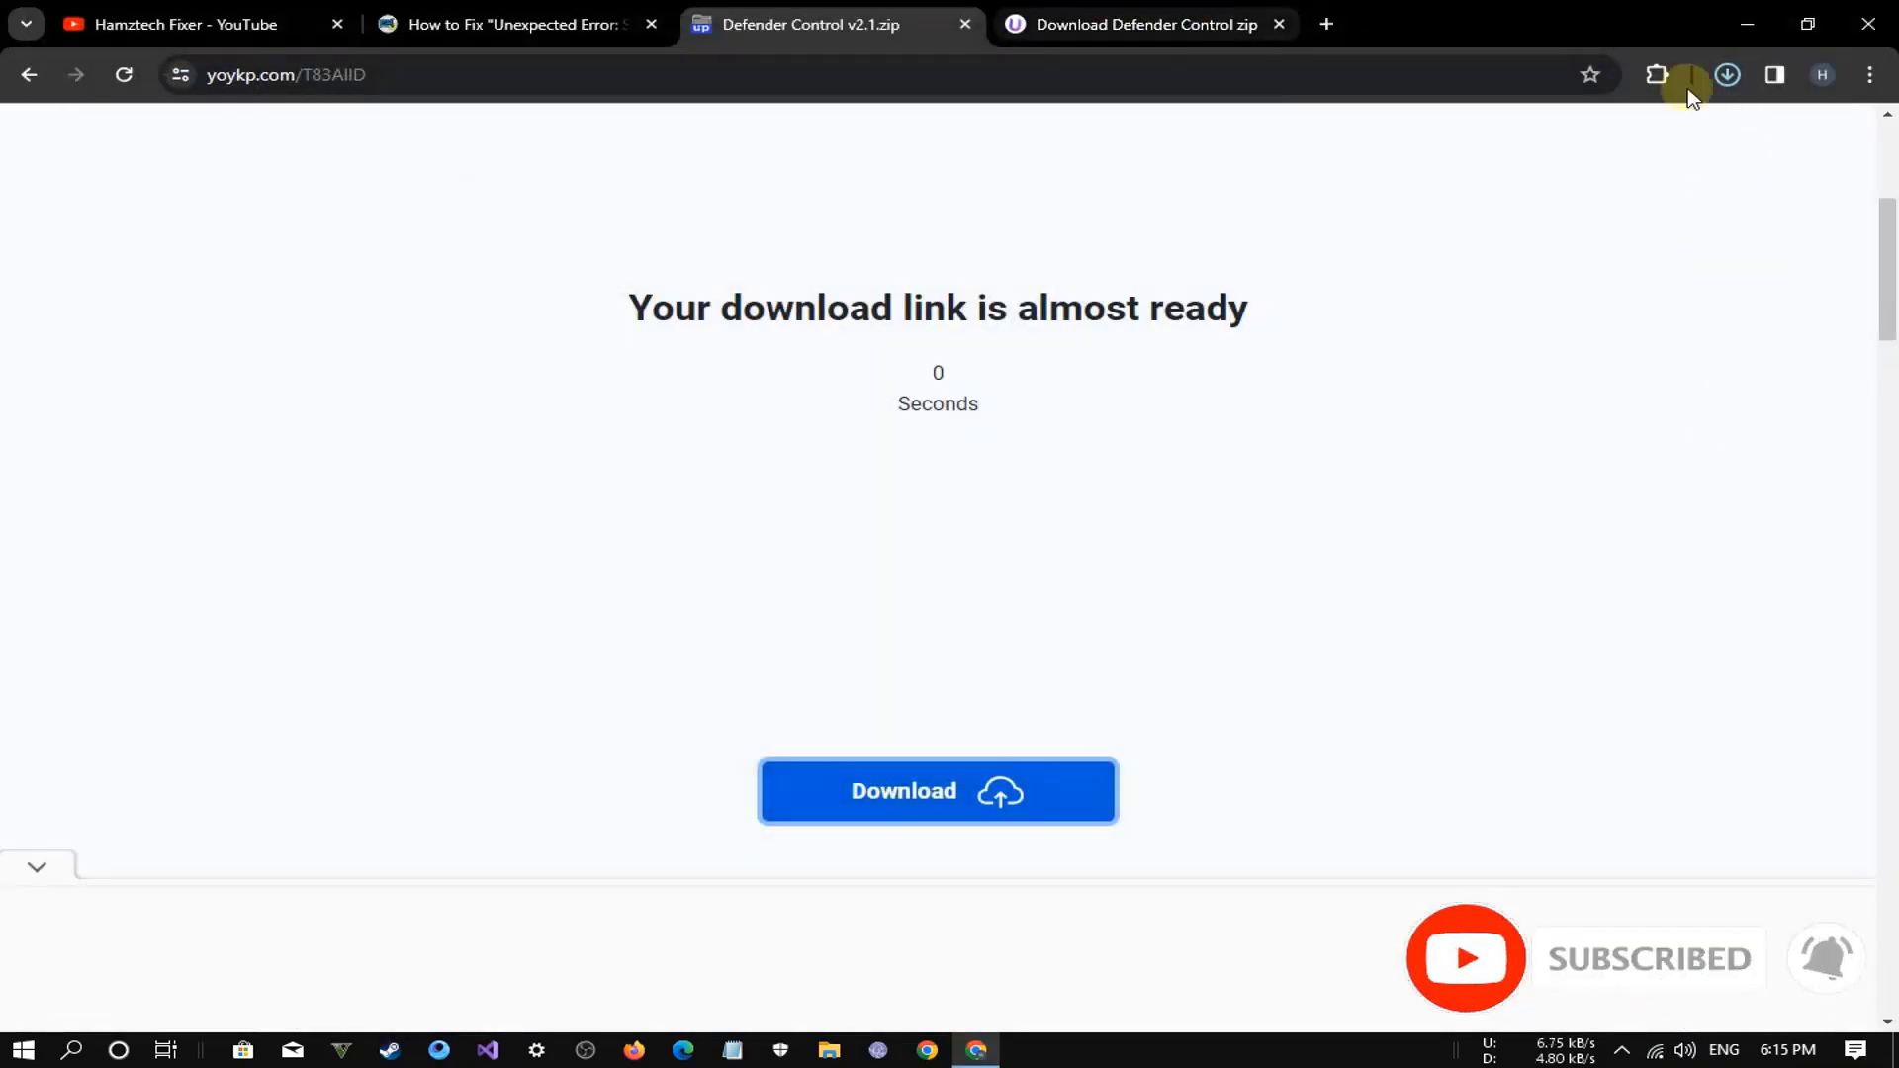
- Return to the Up-4ever download page and close all browser tabs after it
click(1137, 24)
right_click(981, 36)
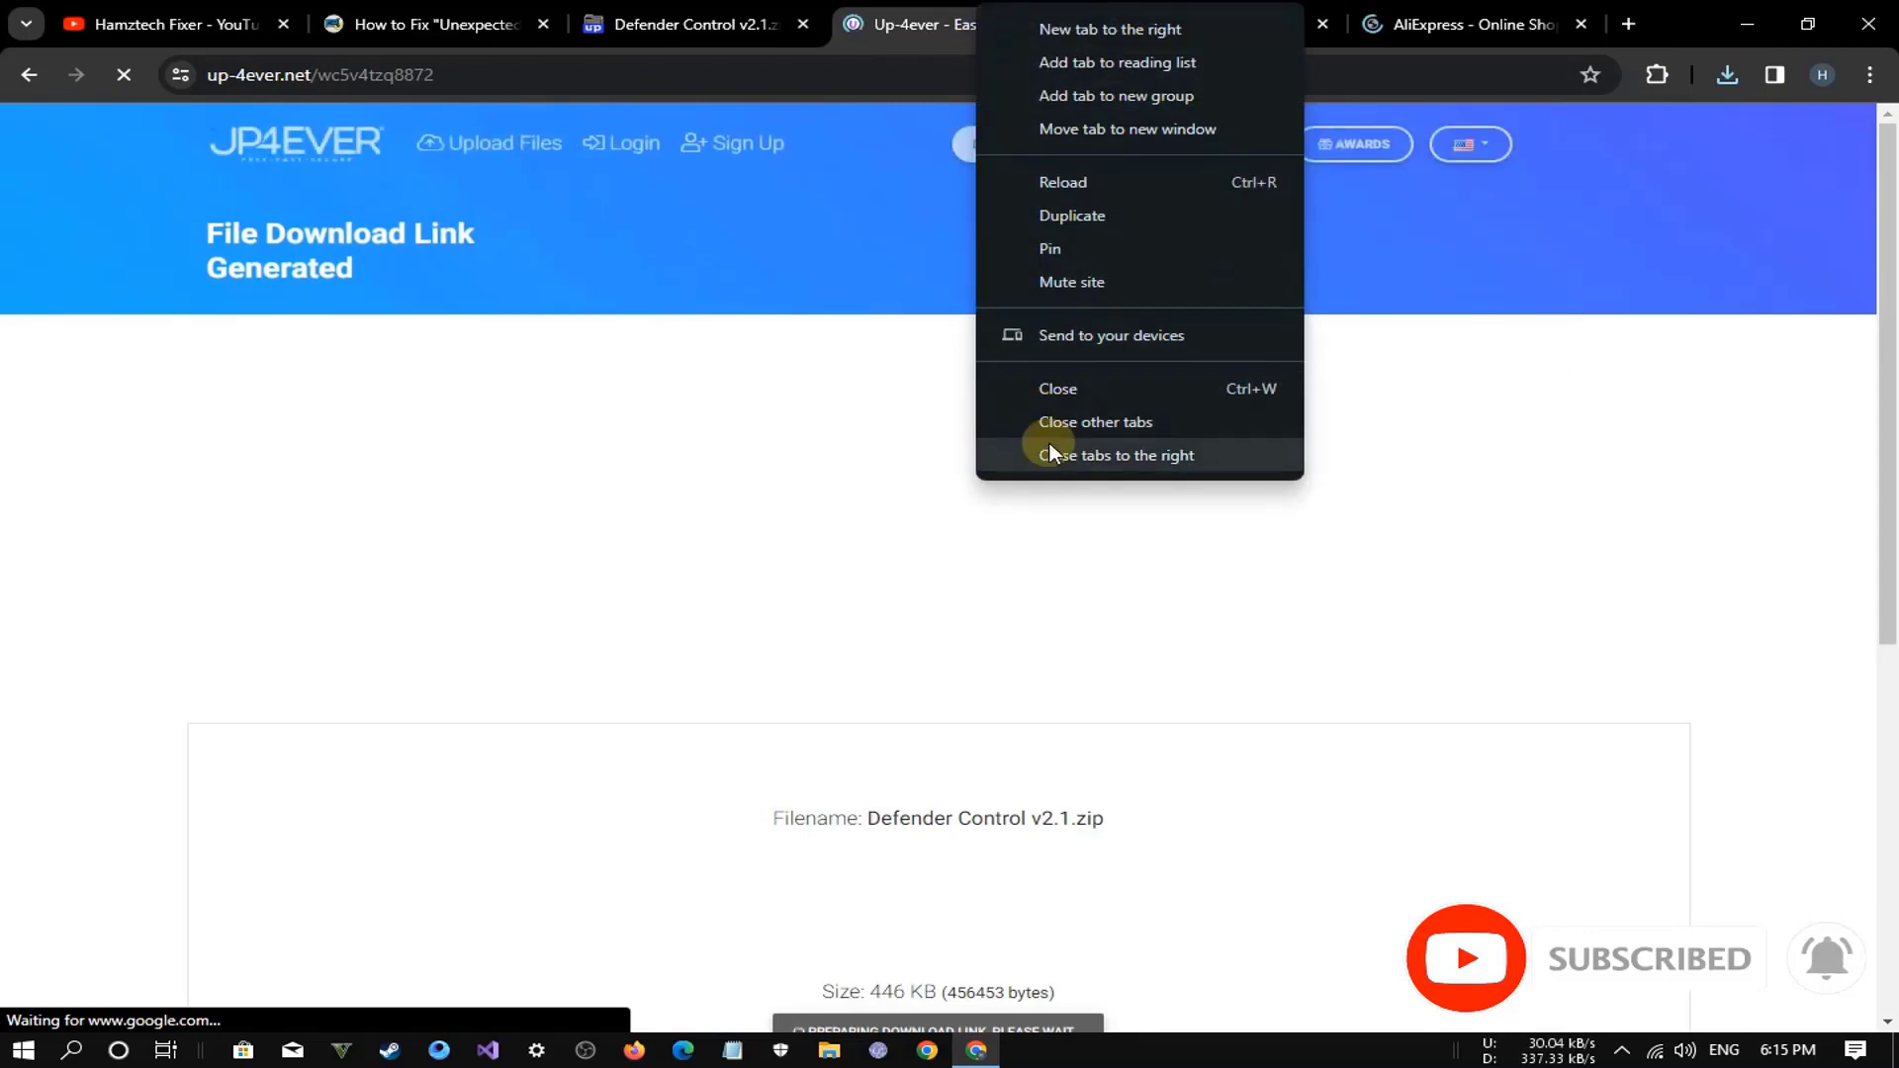
click(1048, 450)
- Download the archive from Up-4ever and save it to the Desktop as Defender Control v2.1
scroll(911, 763, down, 3)
click(930, 744)
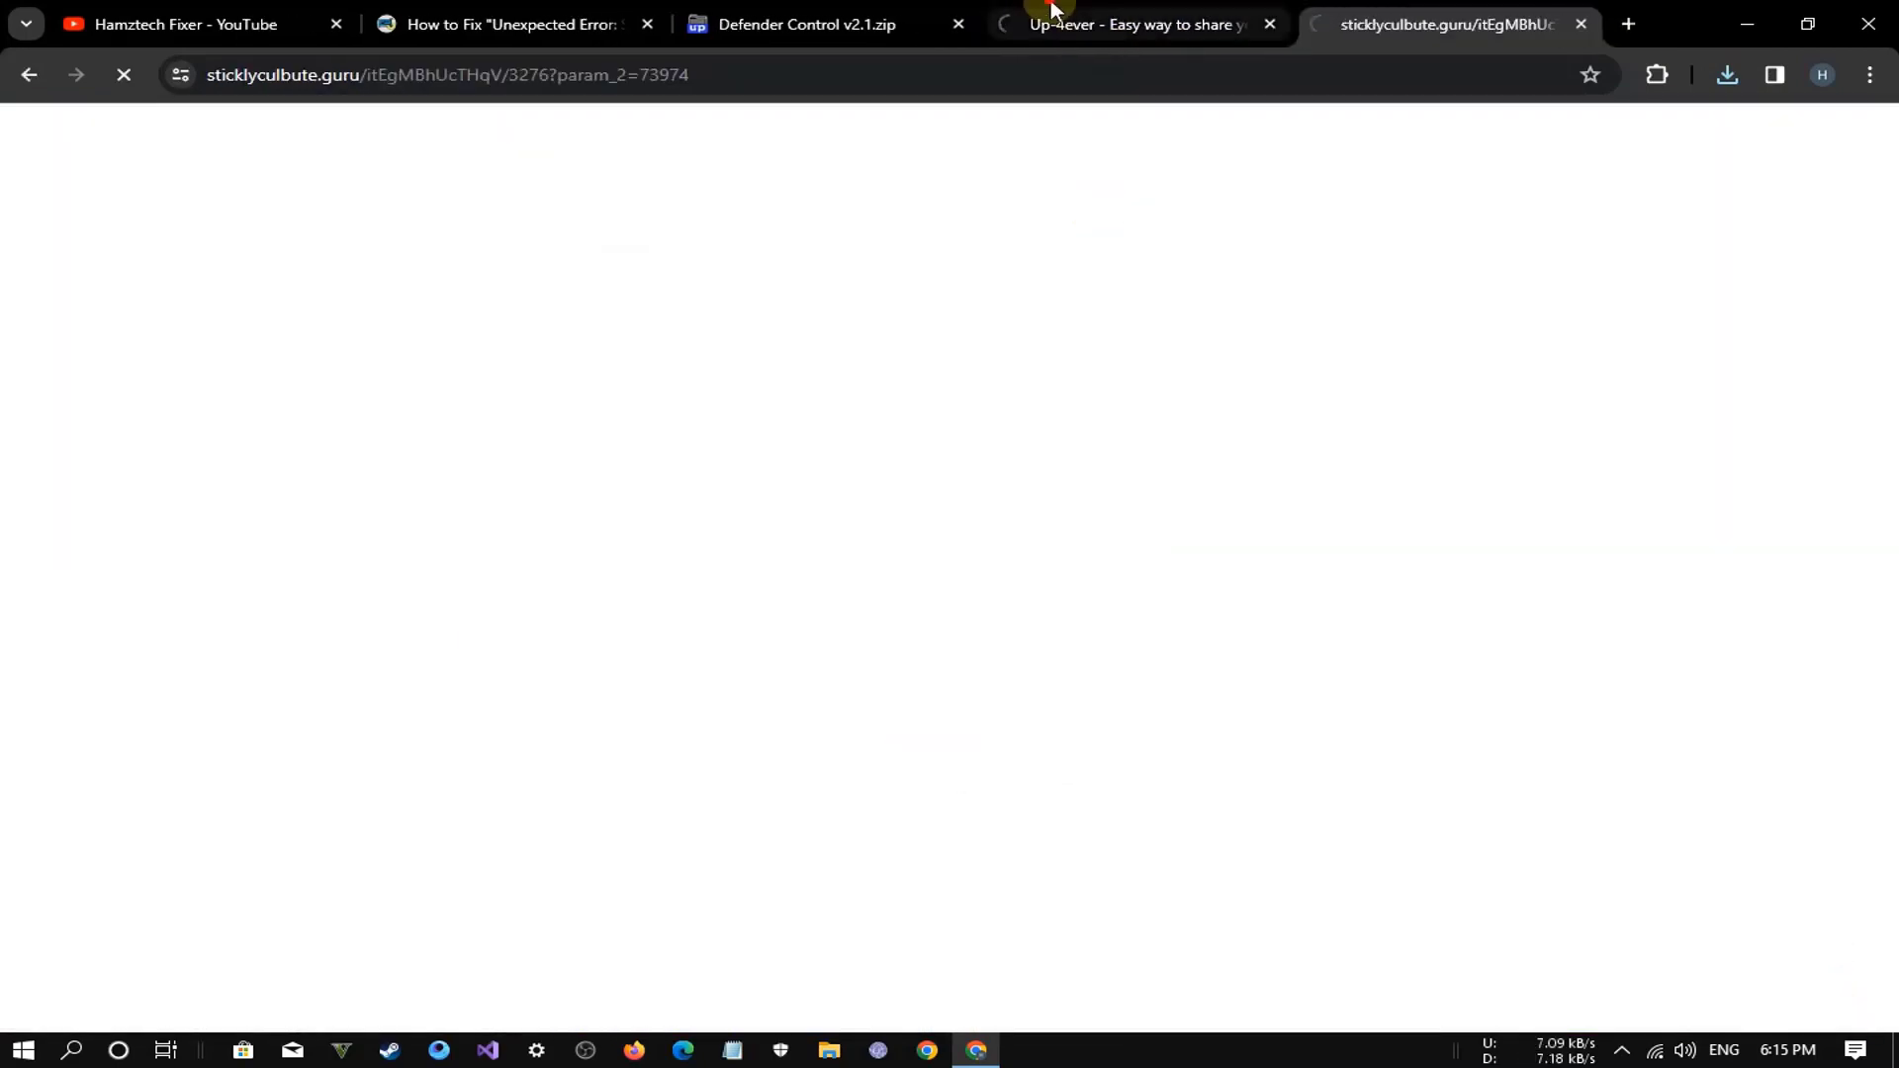
click(1043, 24)
click(1047, 737)
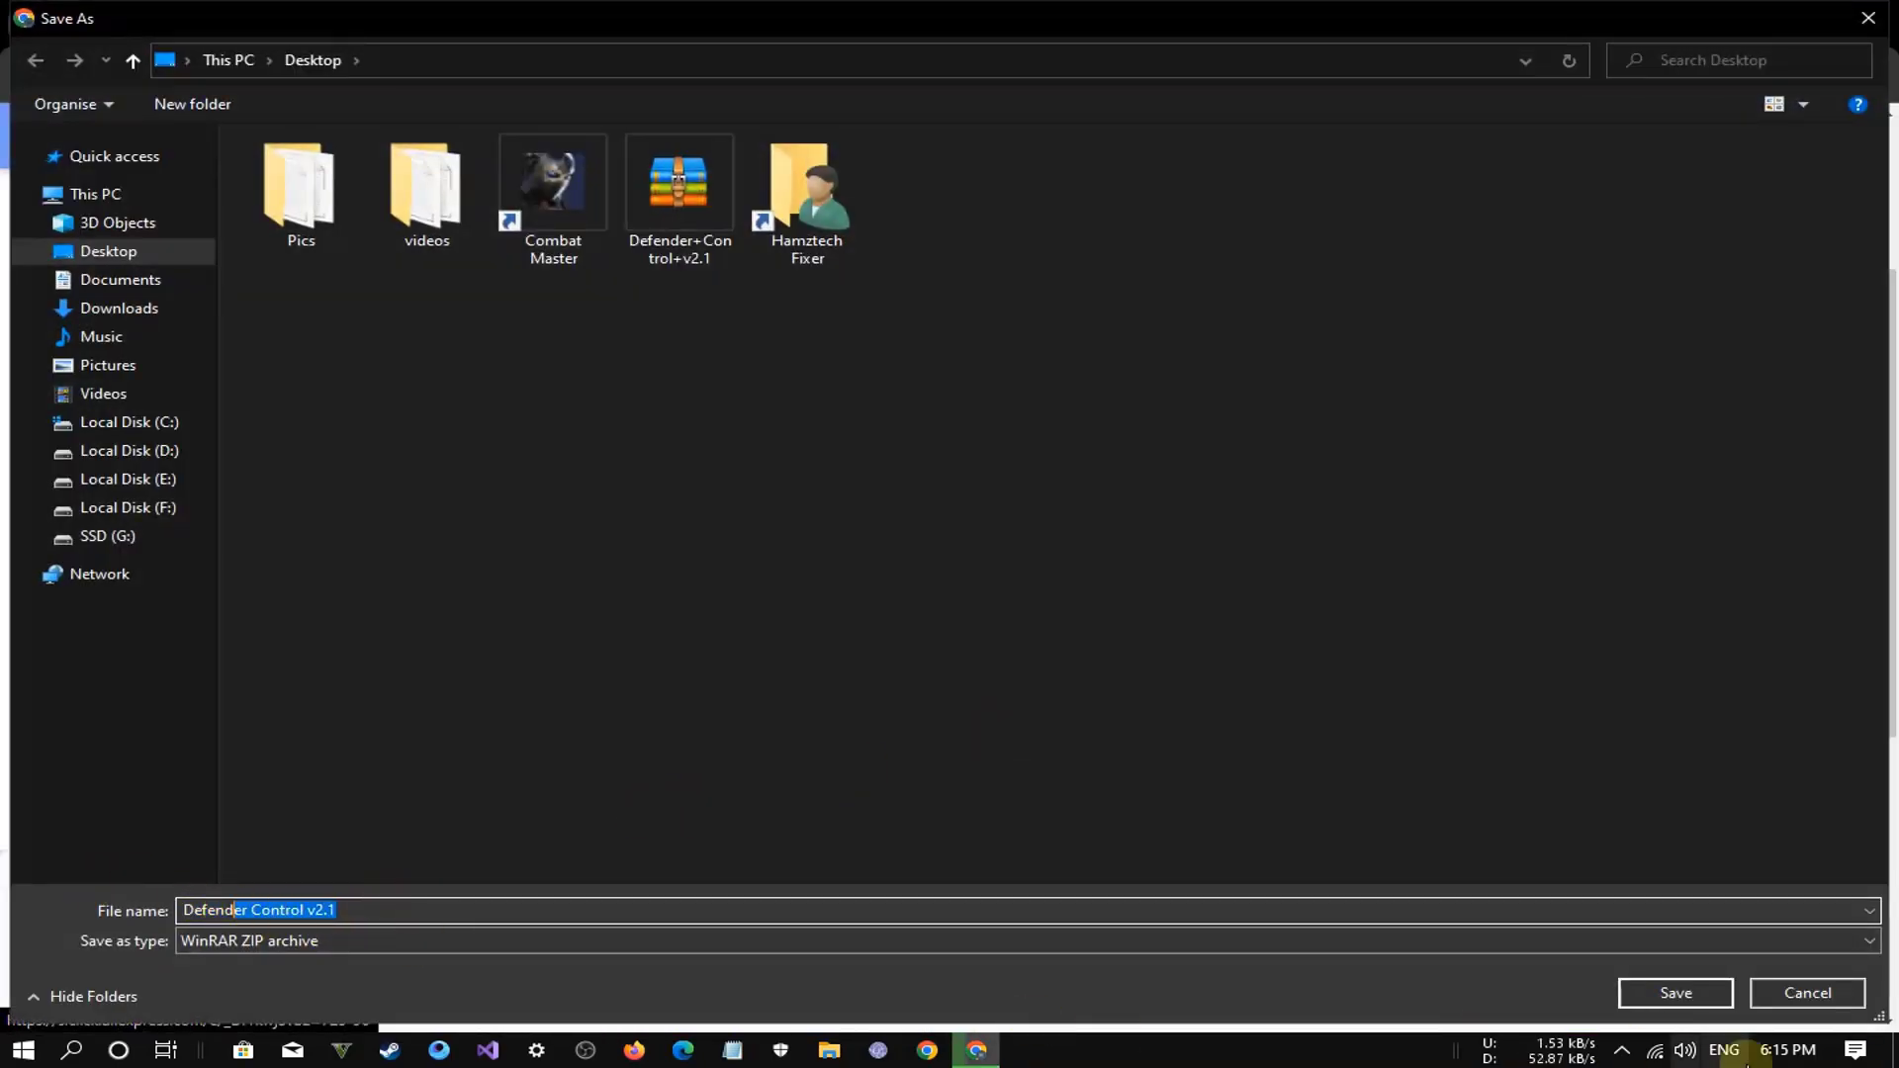
click(1672, 993)
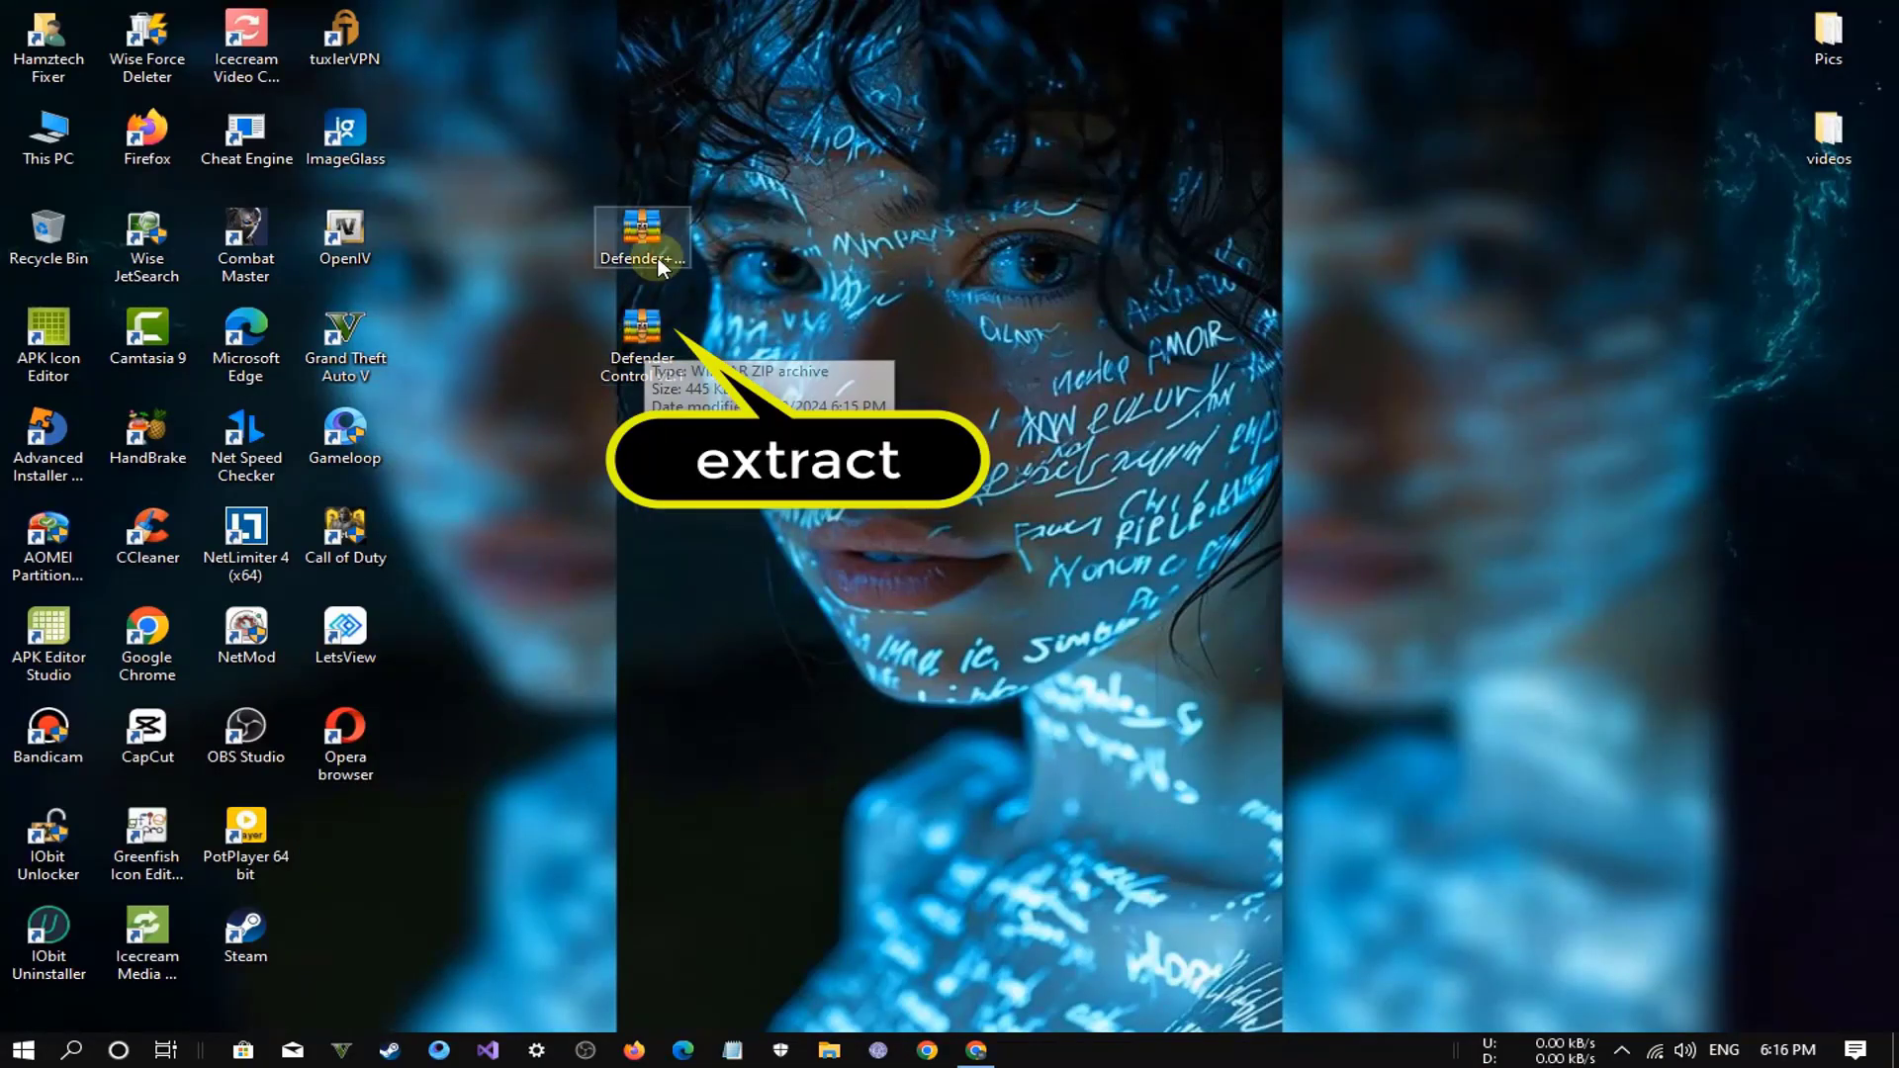
- Check the contents of the duplicate Defender+Control+v2.1 archive and move it to the Recycle Bin
click(660, 256)
double_click(660, 256)
click(1749, 391)
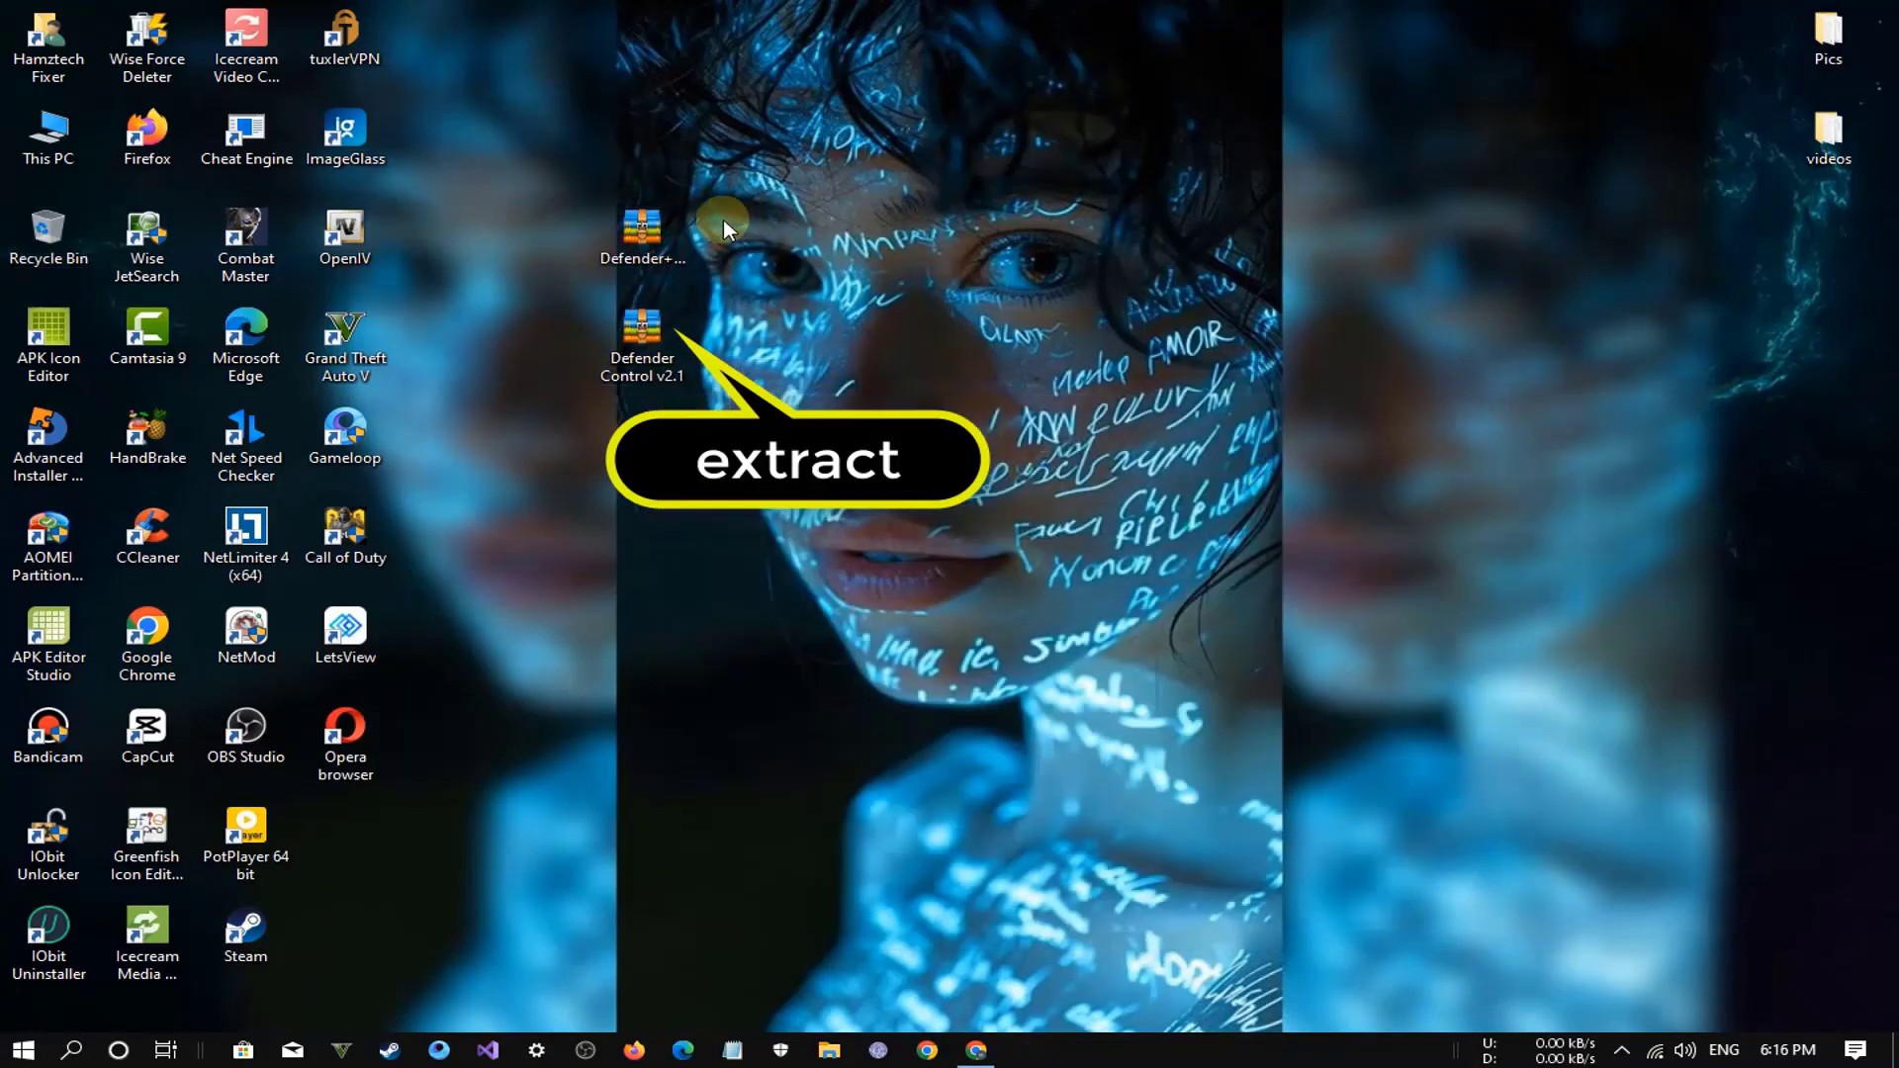
drag(99, 229, 54, 232)
- Extract the Defender Control v2.1 archive directly onto the Desktop, entering the archive password
right_click(651, 342)
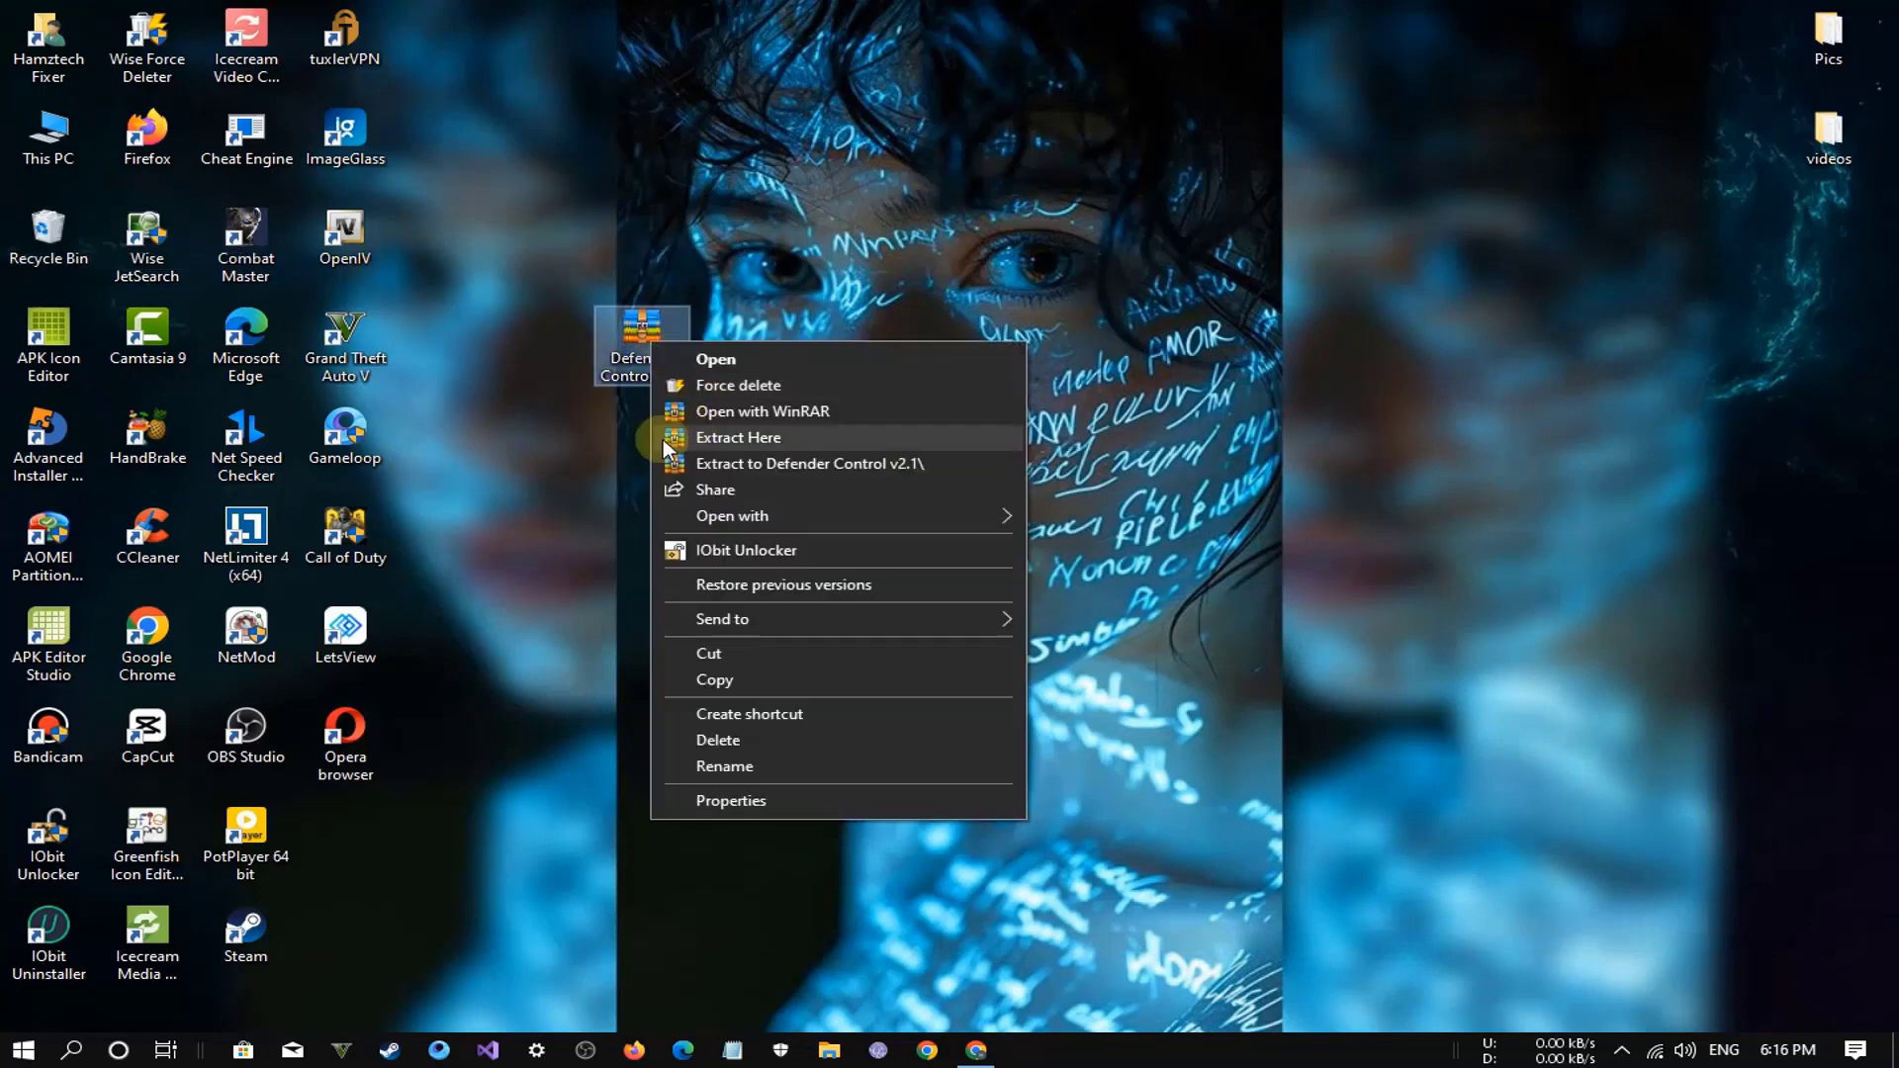
click(738, 437)
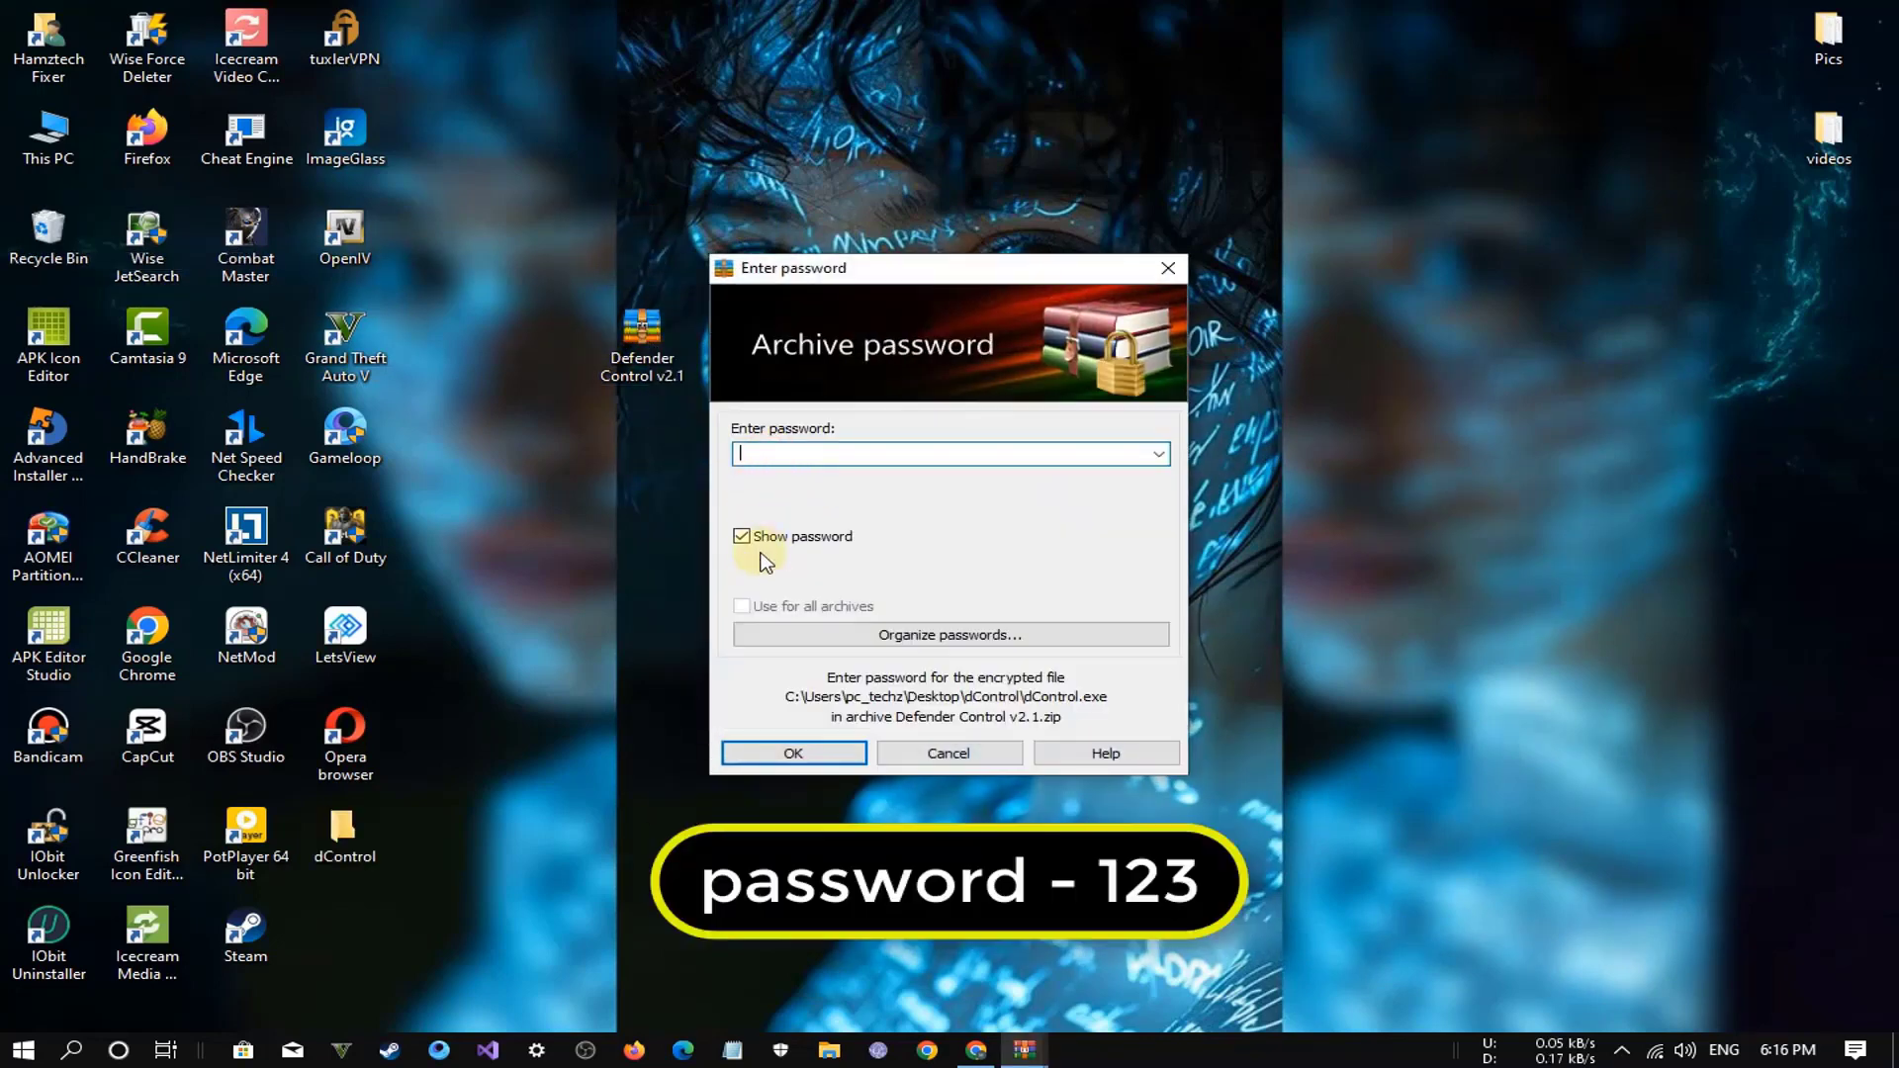
click(766, 741)
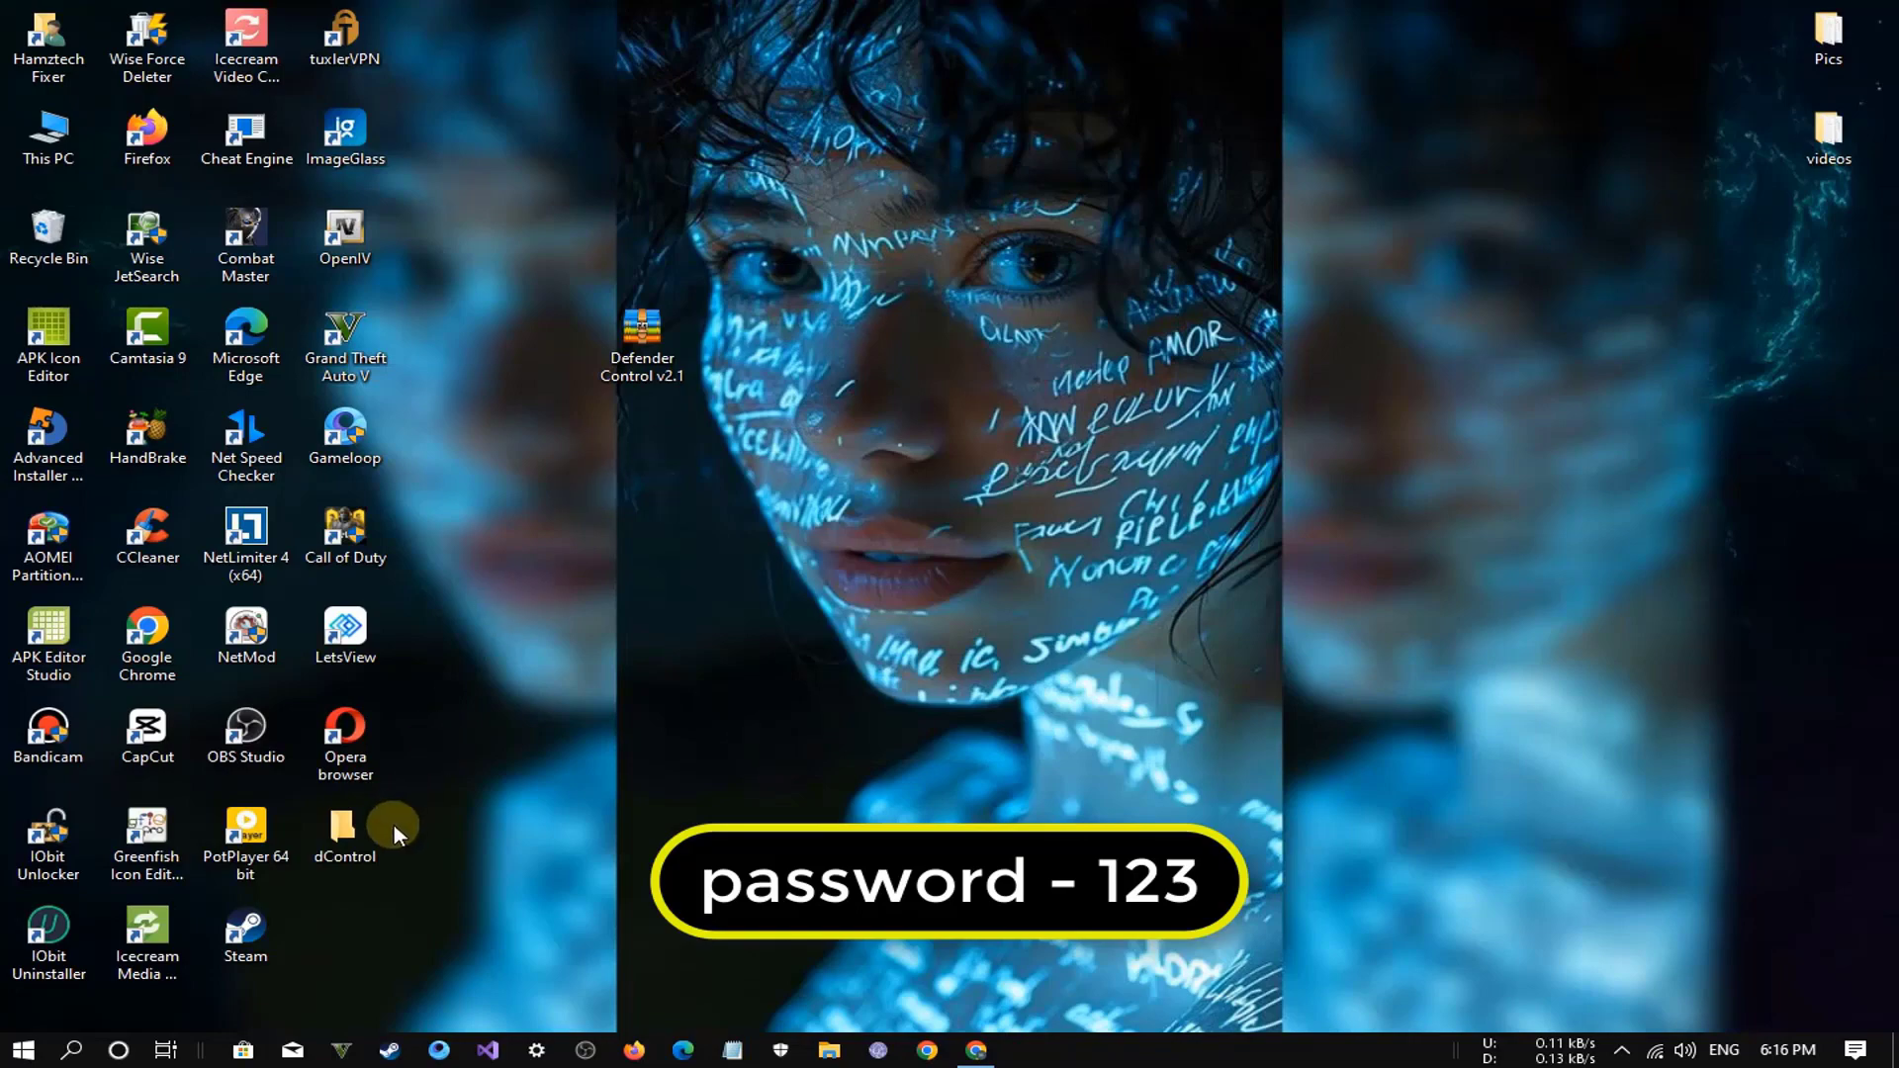
- Open the extracted dControl folder and run the dControl application
double_click(641, 451)
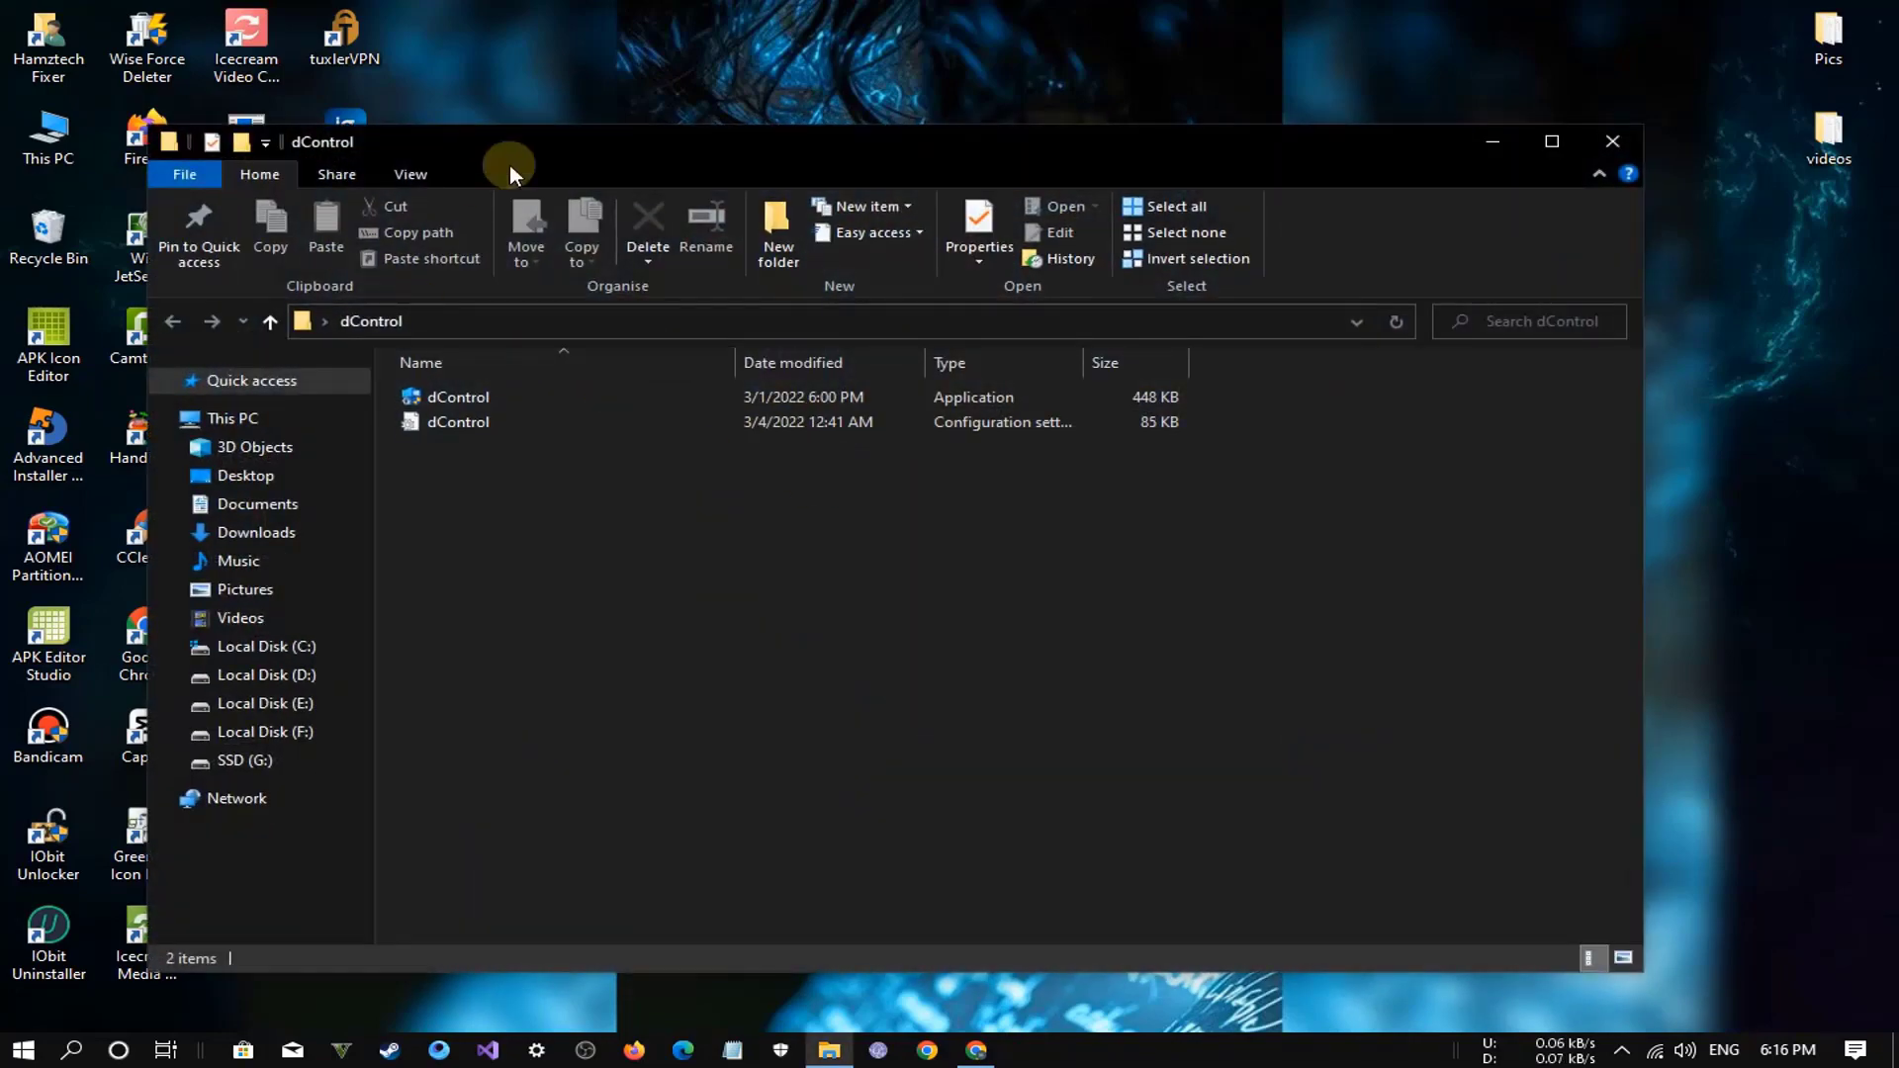
drag(508, 163, 799, 73)
double_click(717, 331)
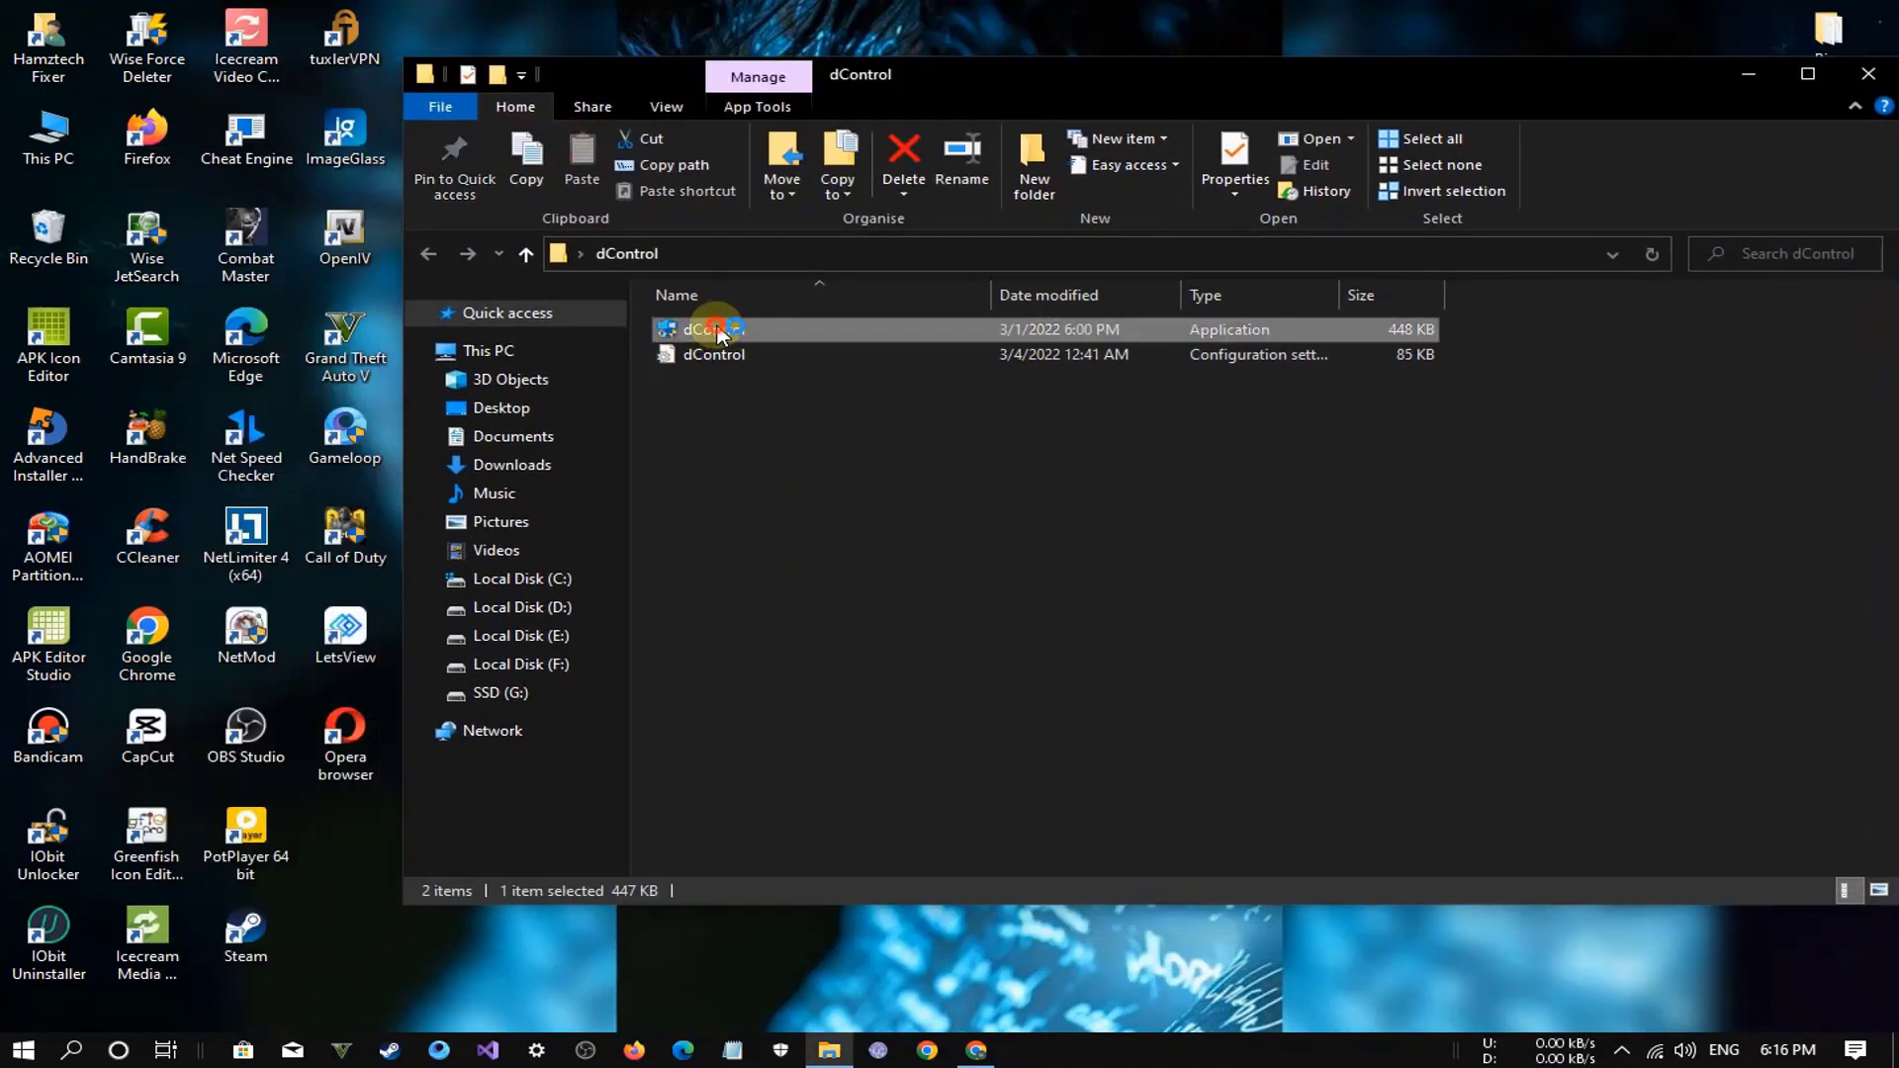
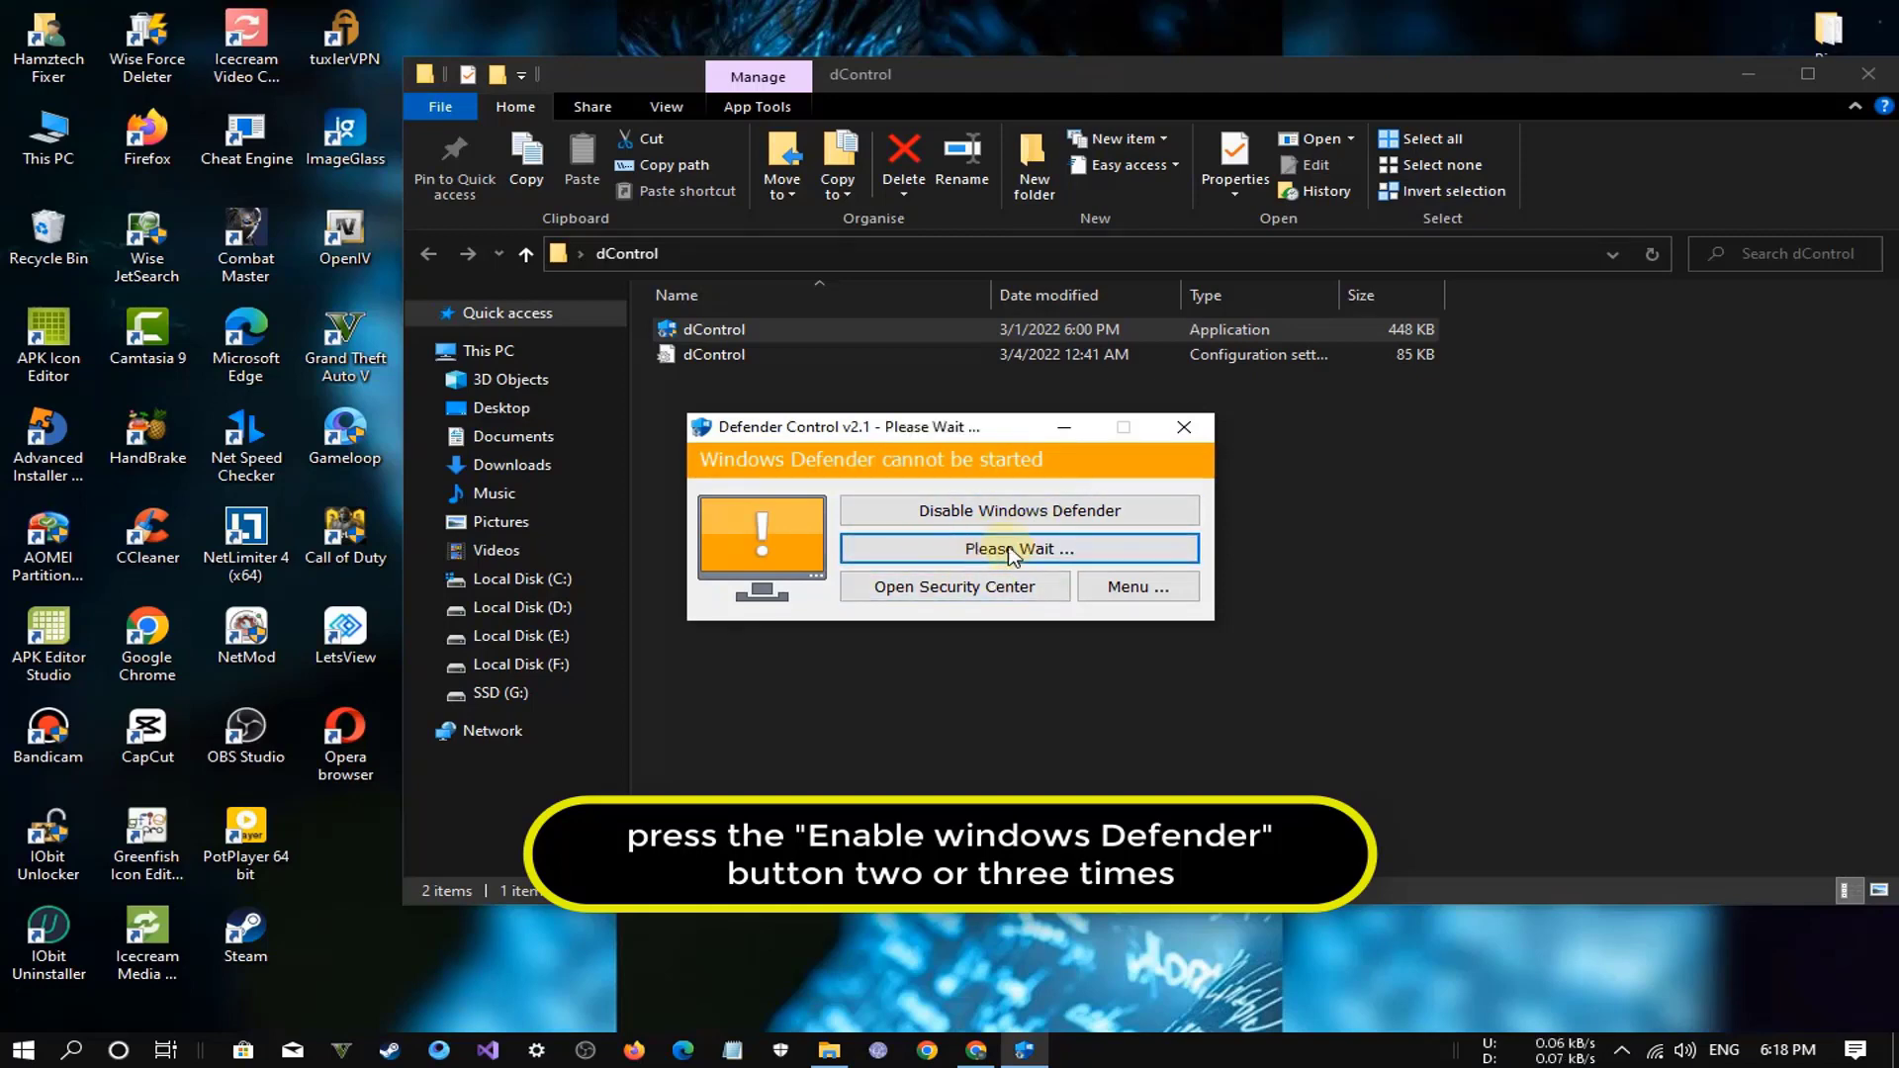
- Enable Windows Defender with Defender Control v2.1
click(948, 554)
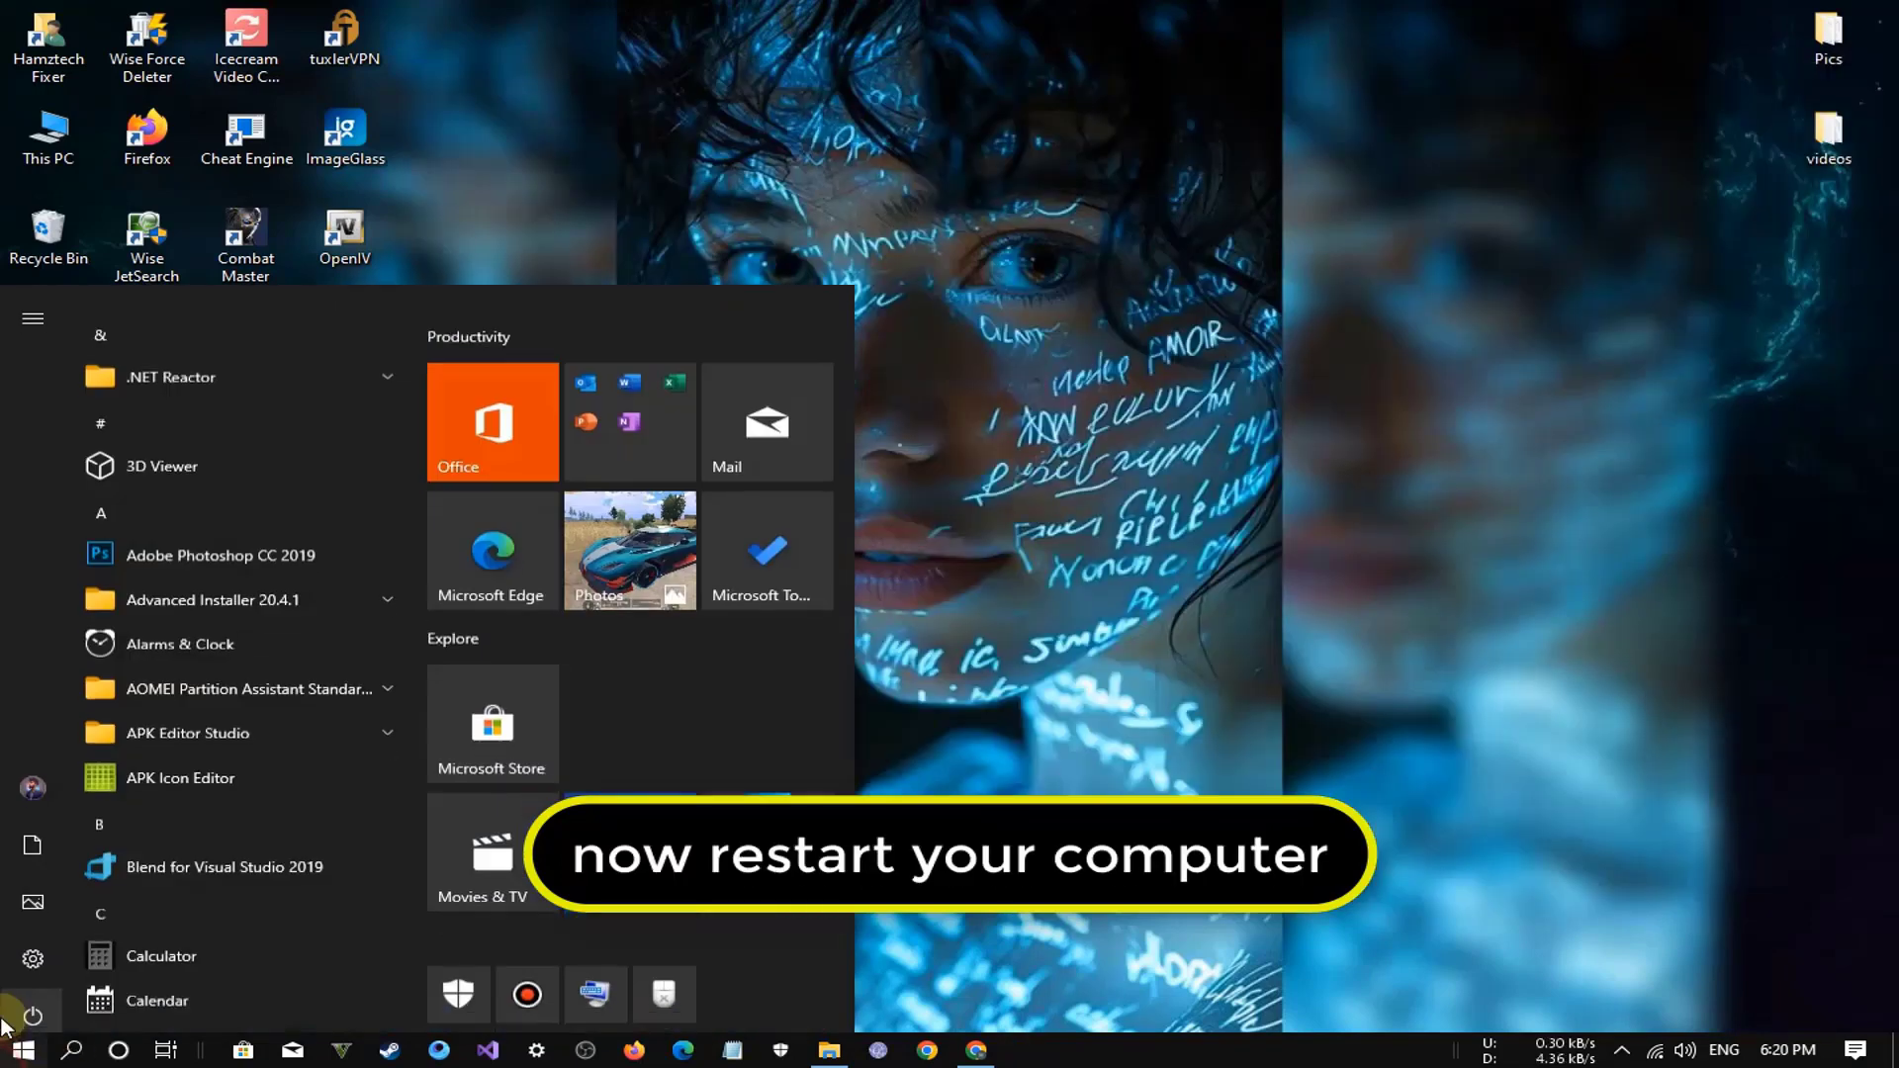
click(32, 1004)
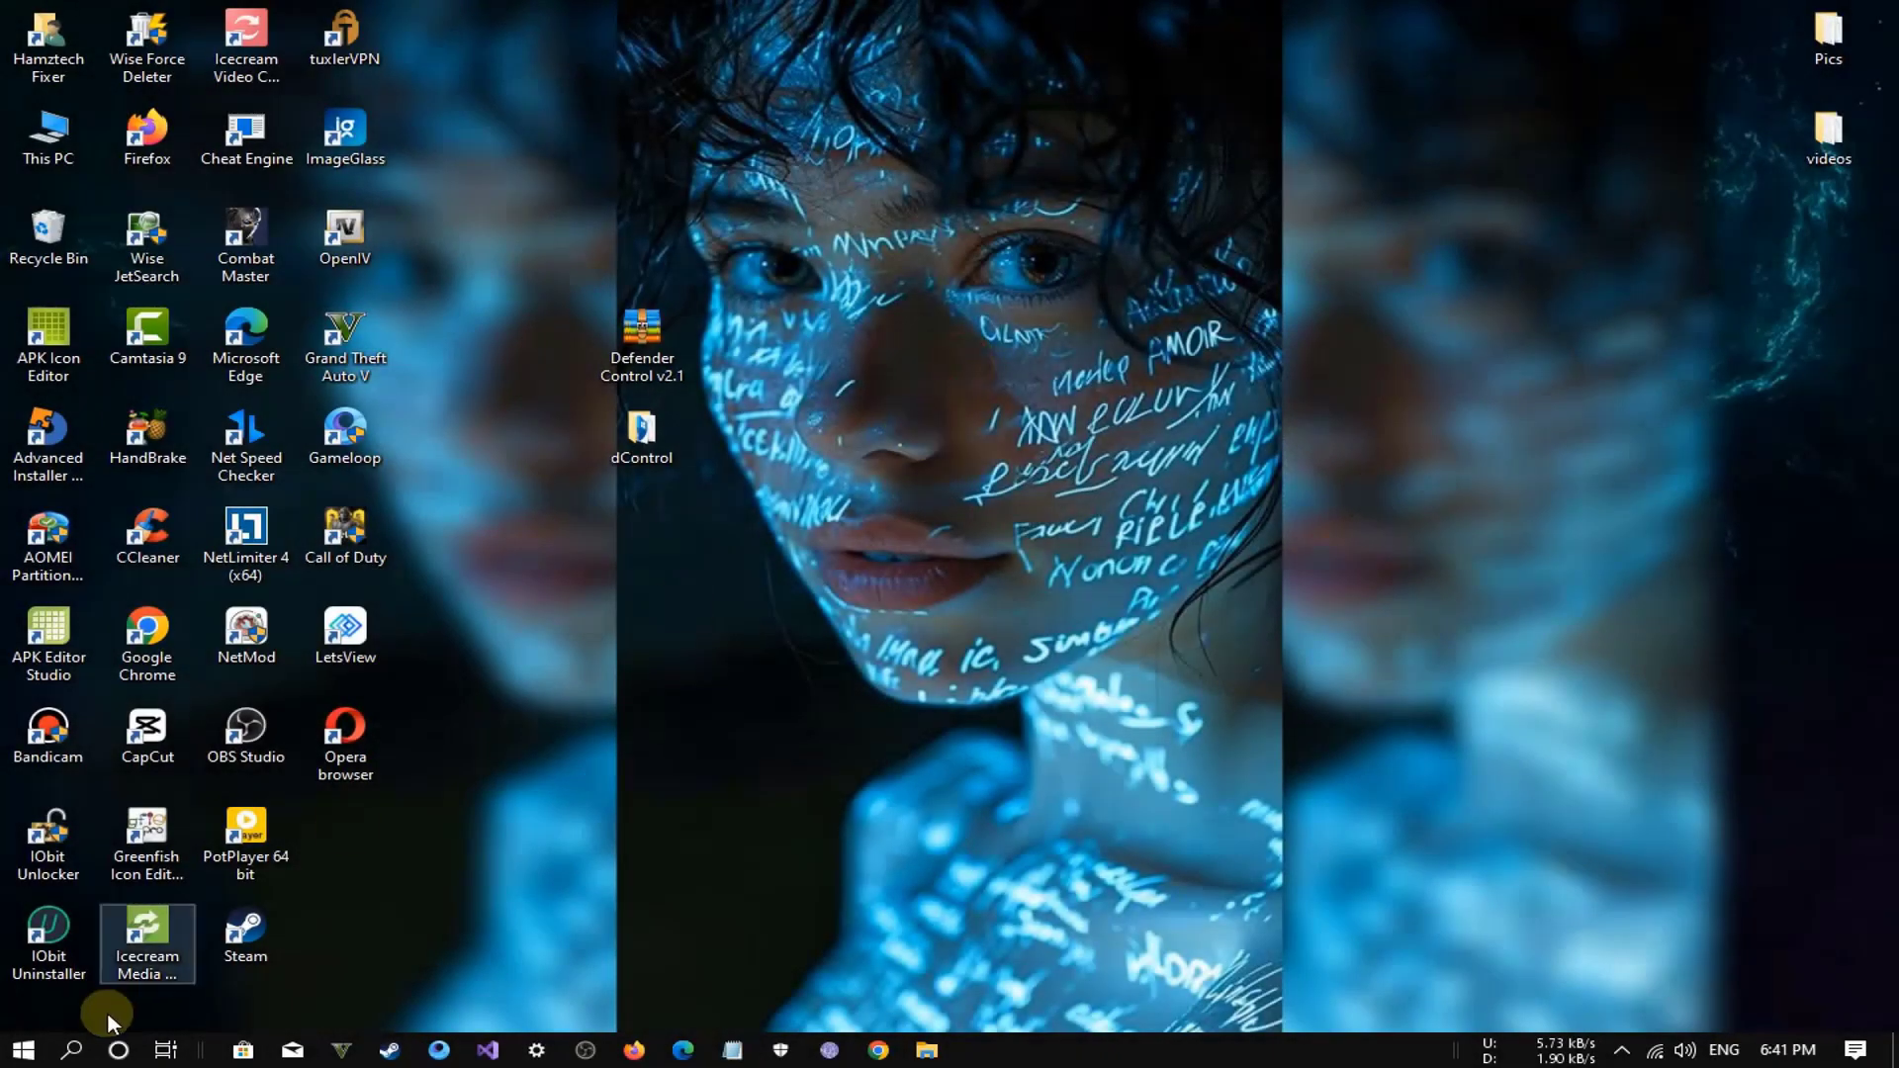
- Search Windows for Windows Security, open it, and go to the management settings for Virus & threat protection
click(71, 1051)
text(windows)
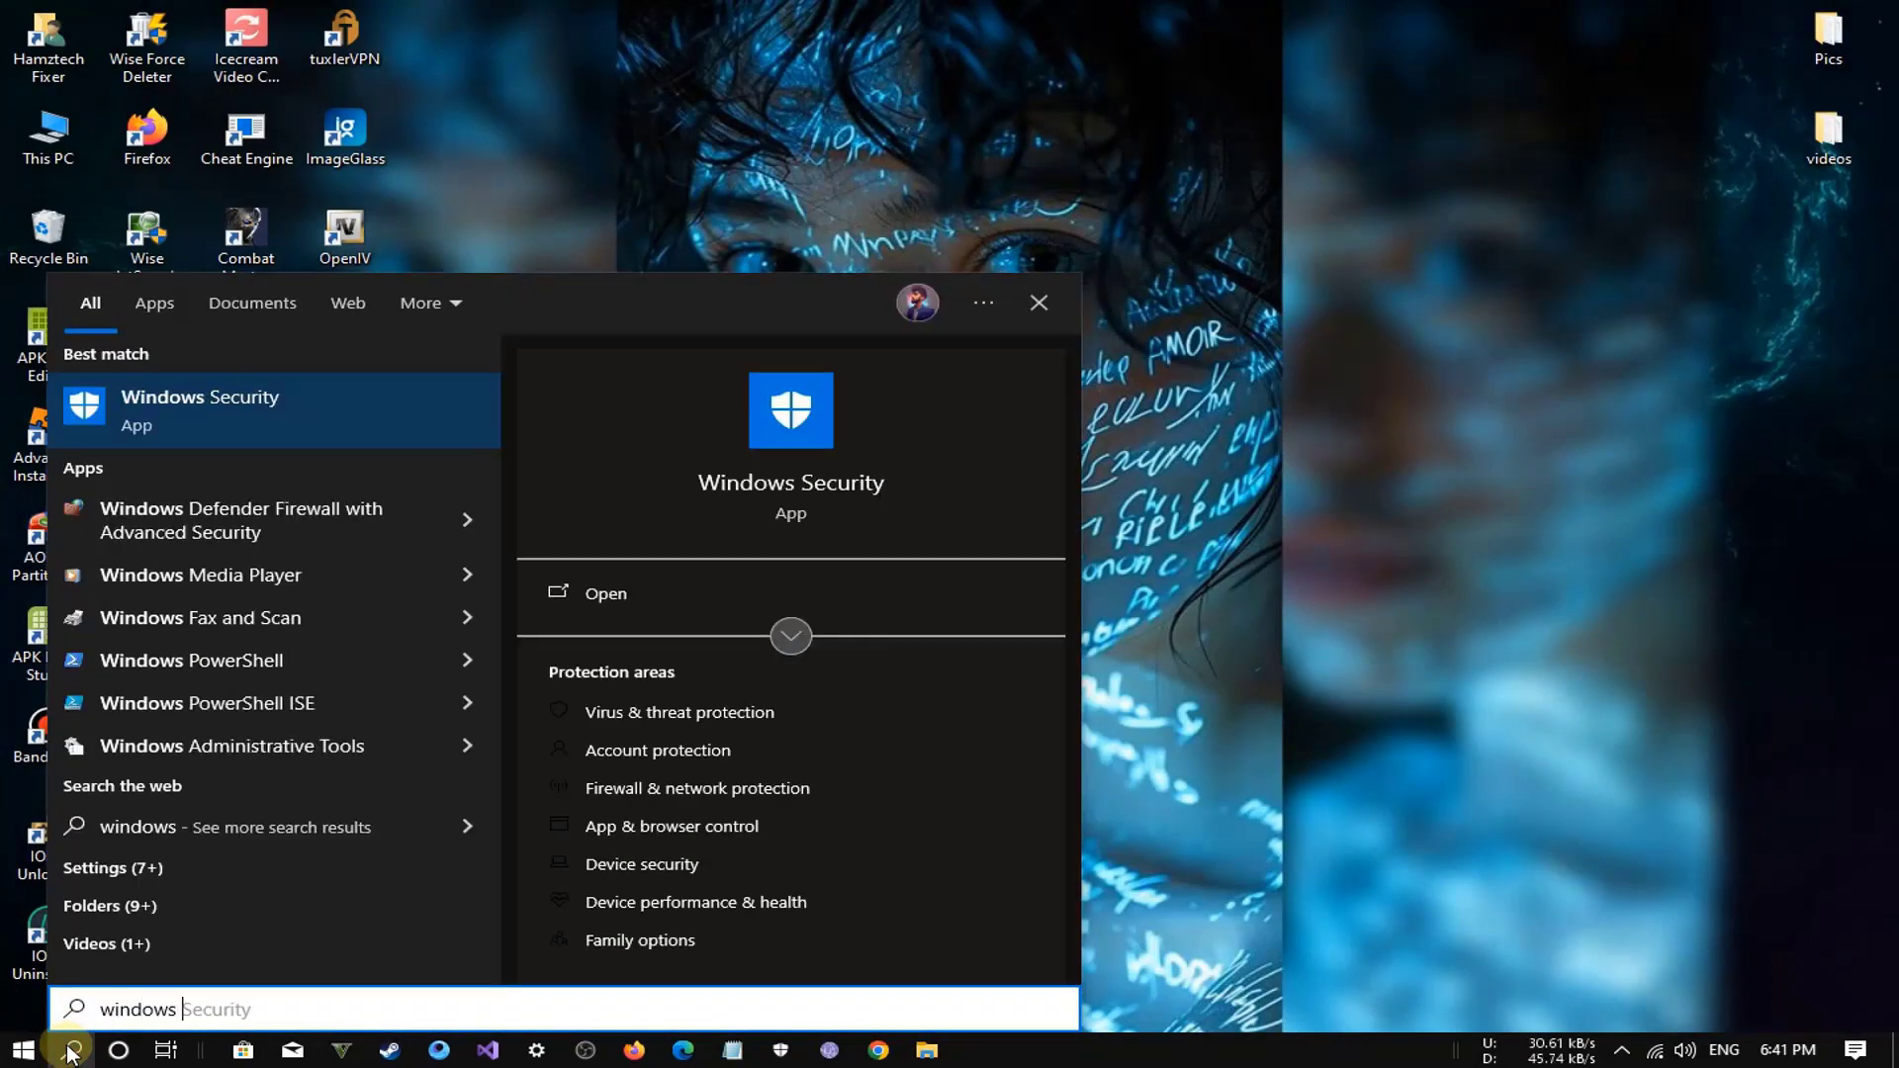
key(Tab)
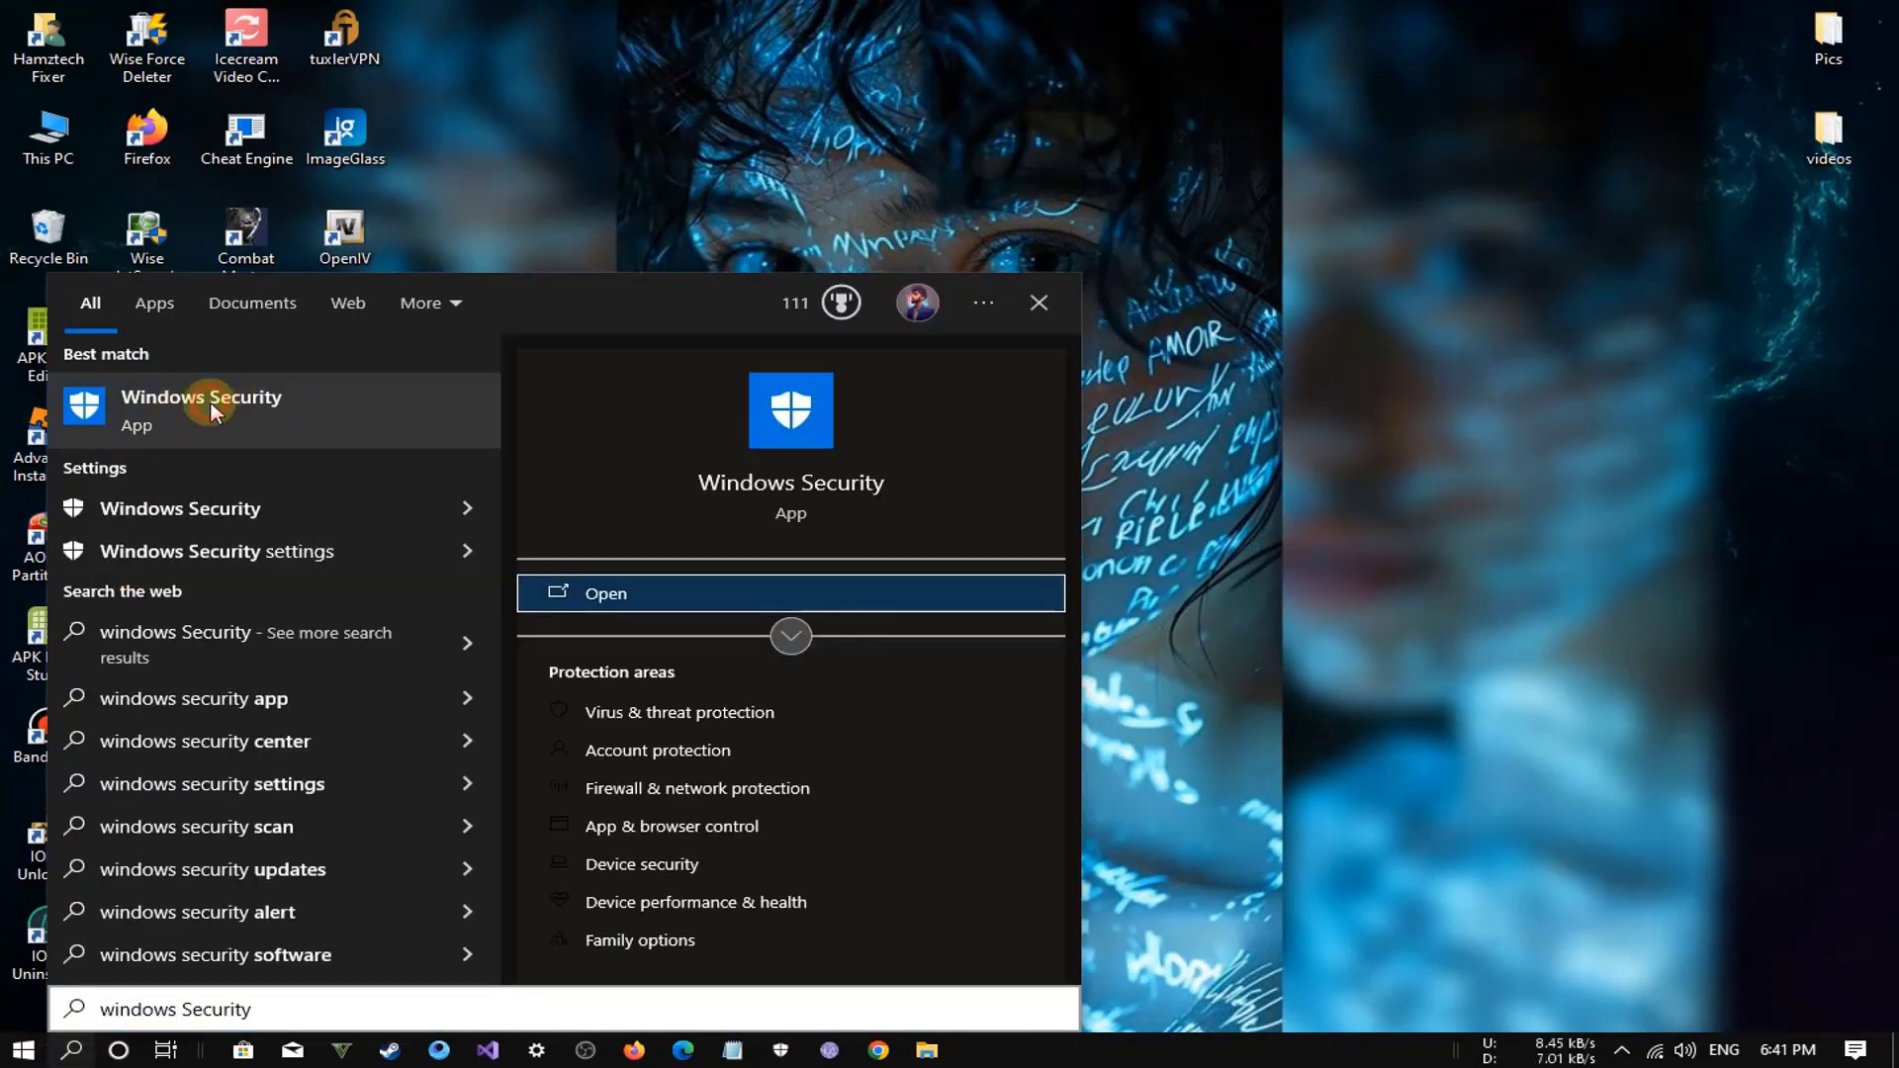
click(211, 411)
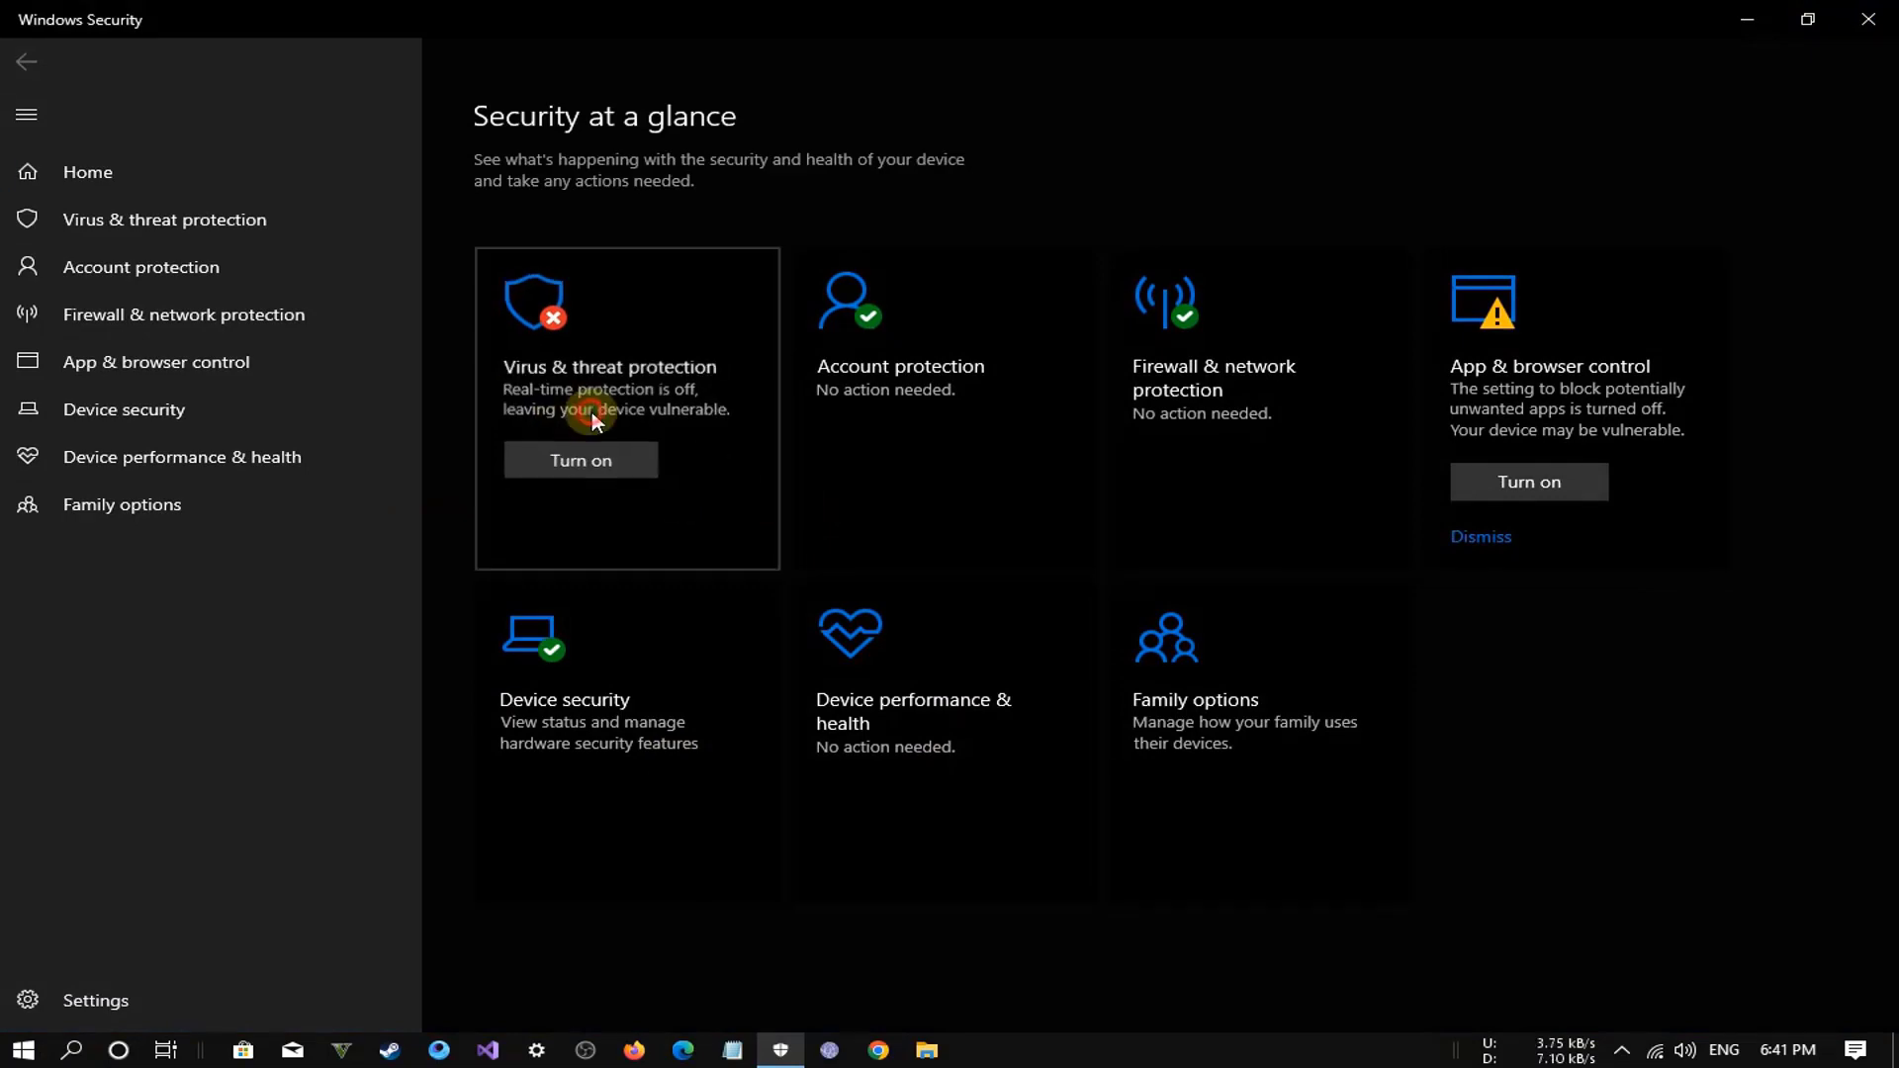
click(593, 417)
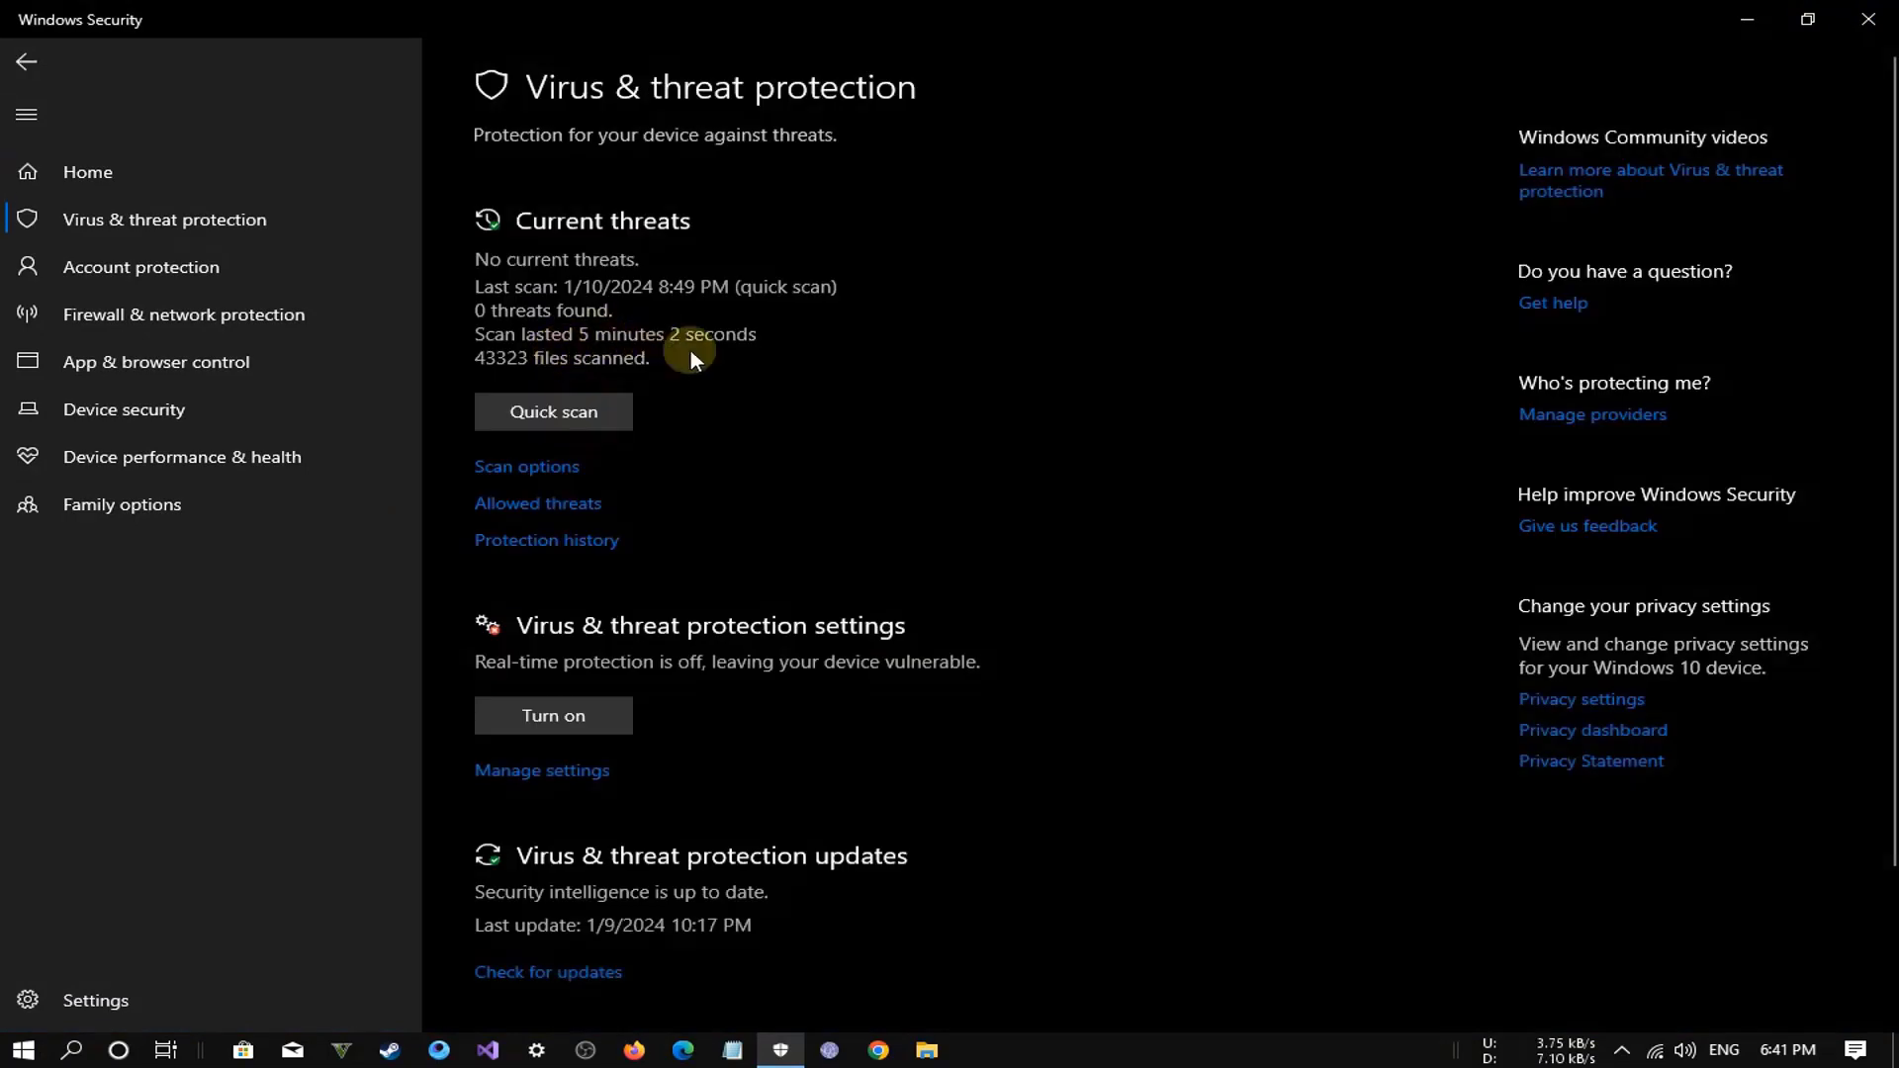
click(547, 771)
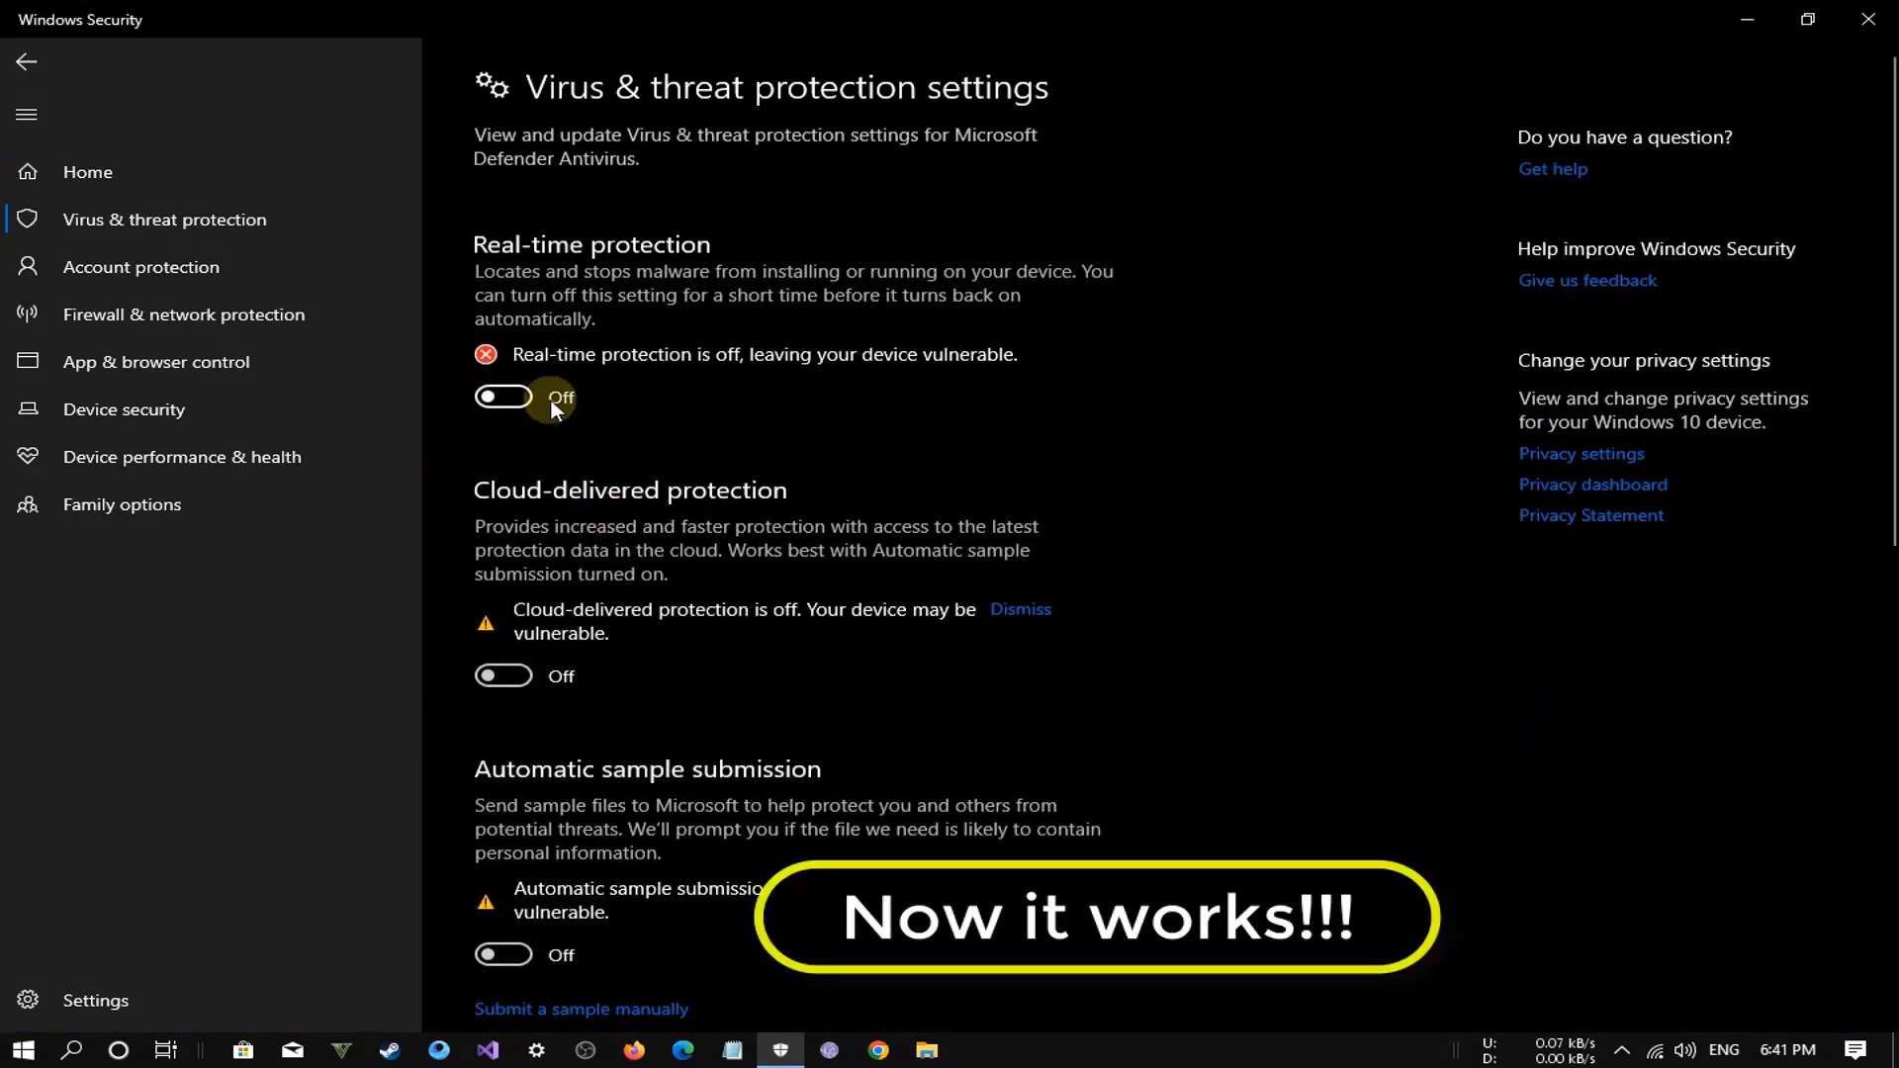
- Turn on Real-time protection, Cloud-delivered protection, Automatic sample submission and Tamper Protection
click(503, 398)
click(503, 652)
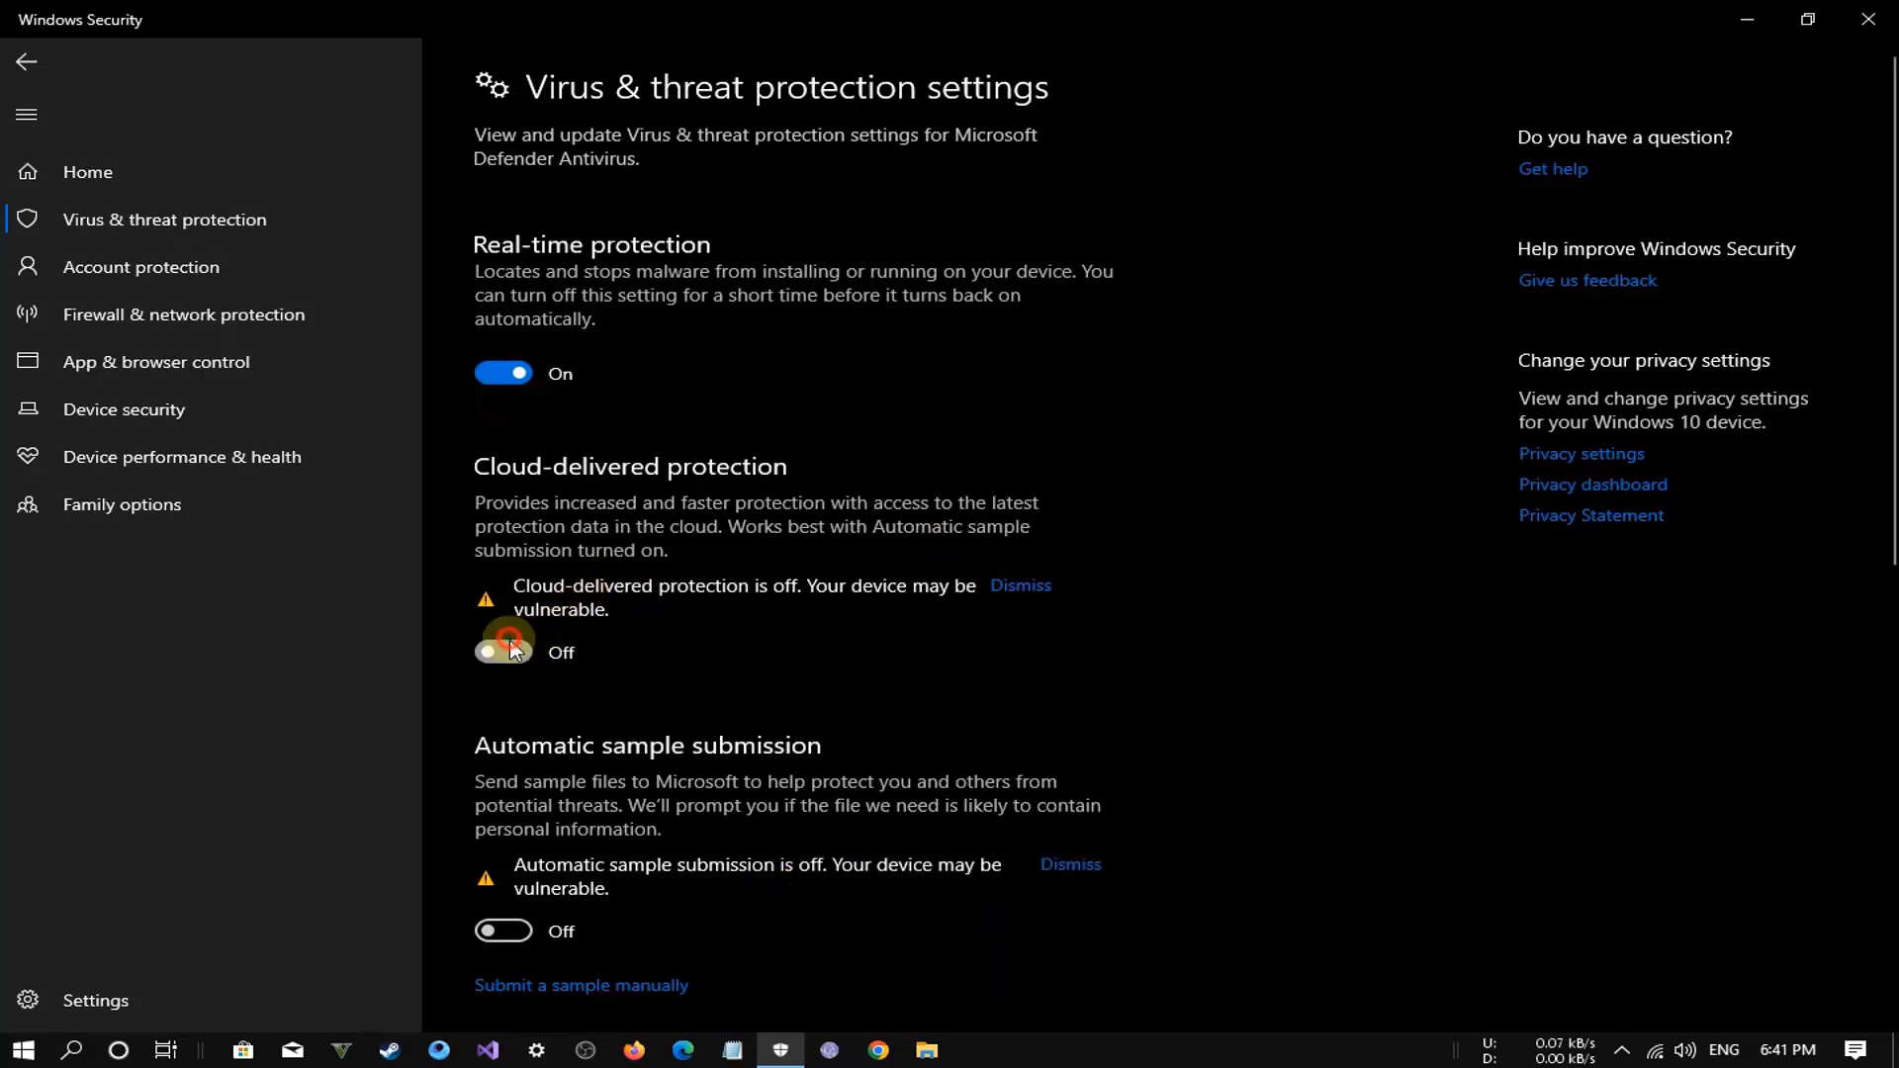
click(503, 882)
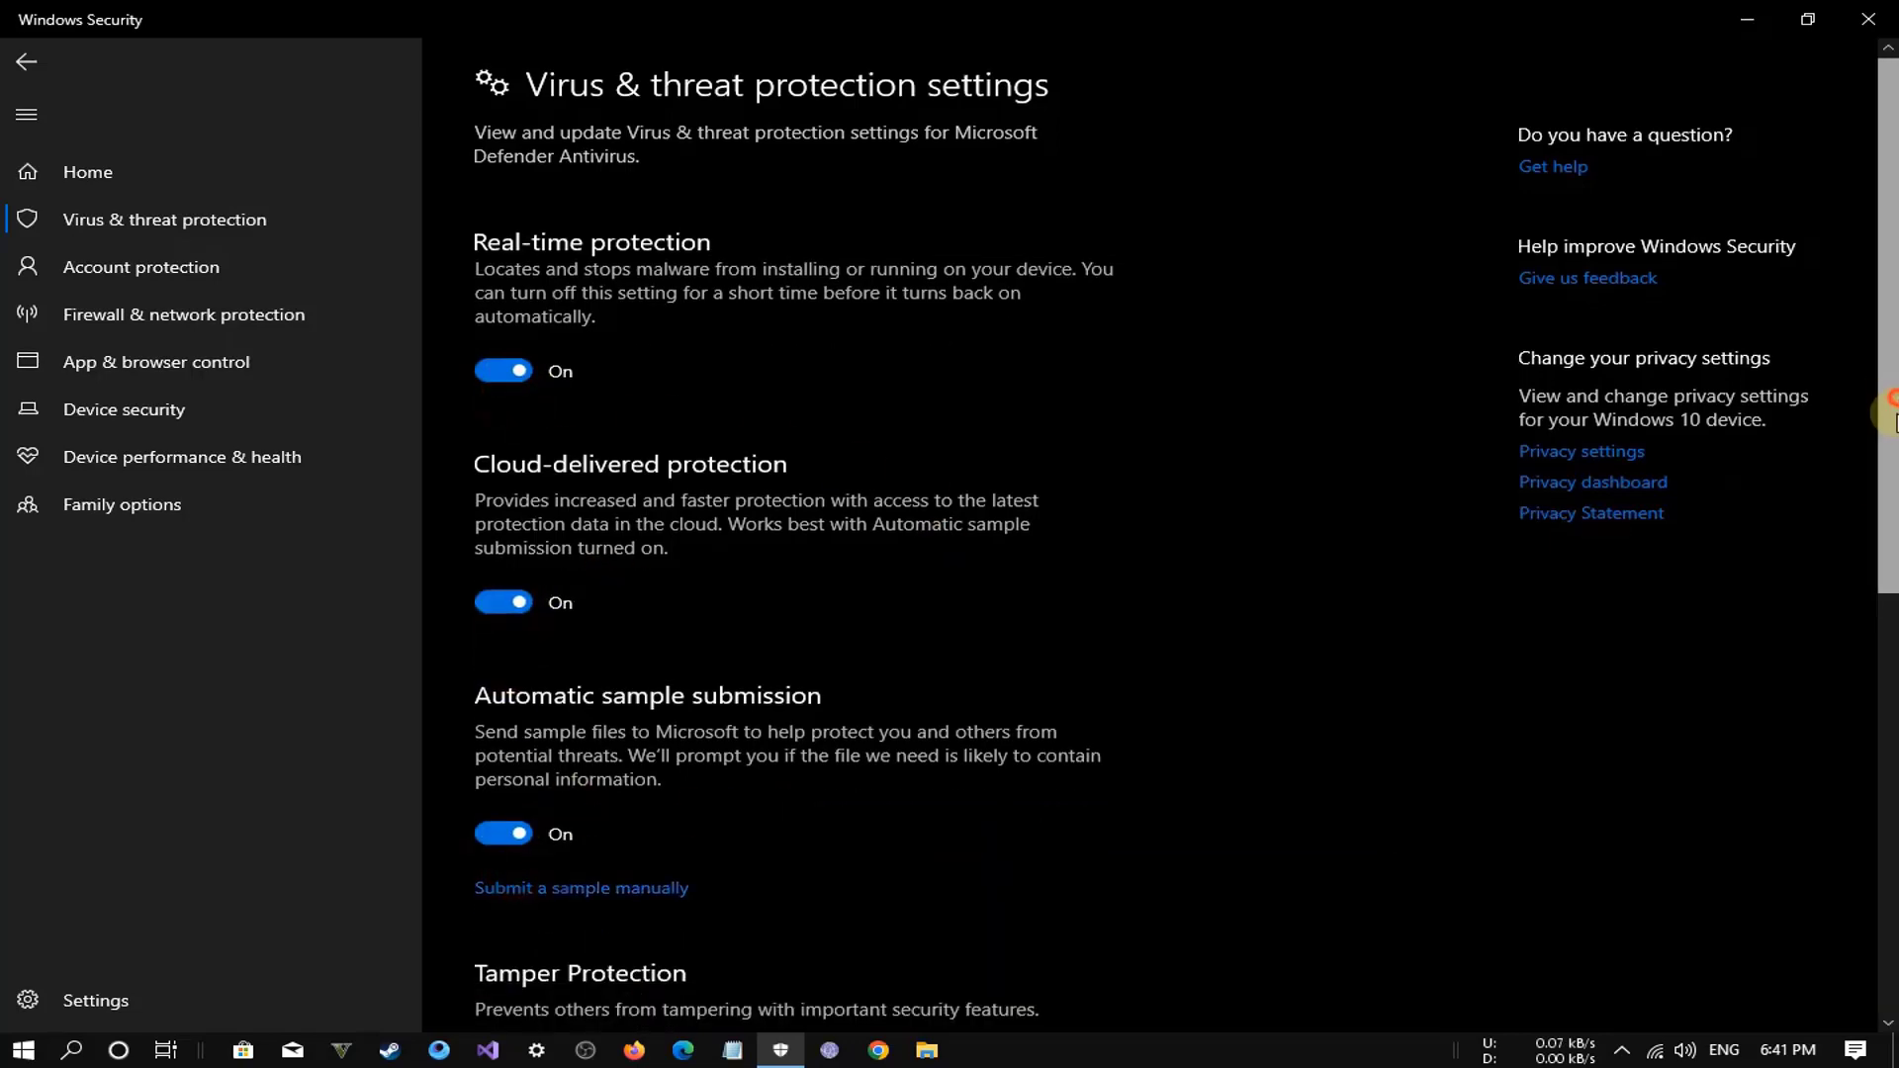
drag(1887, 406, 1694, 665)
click(492, 634)
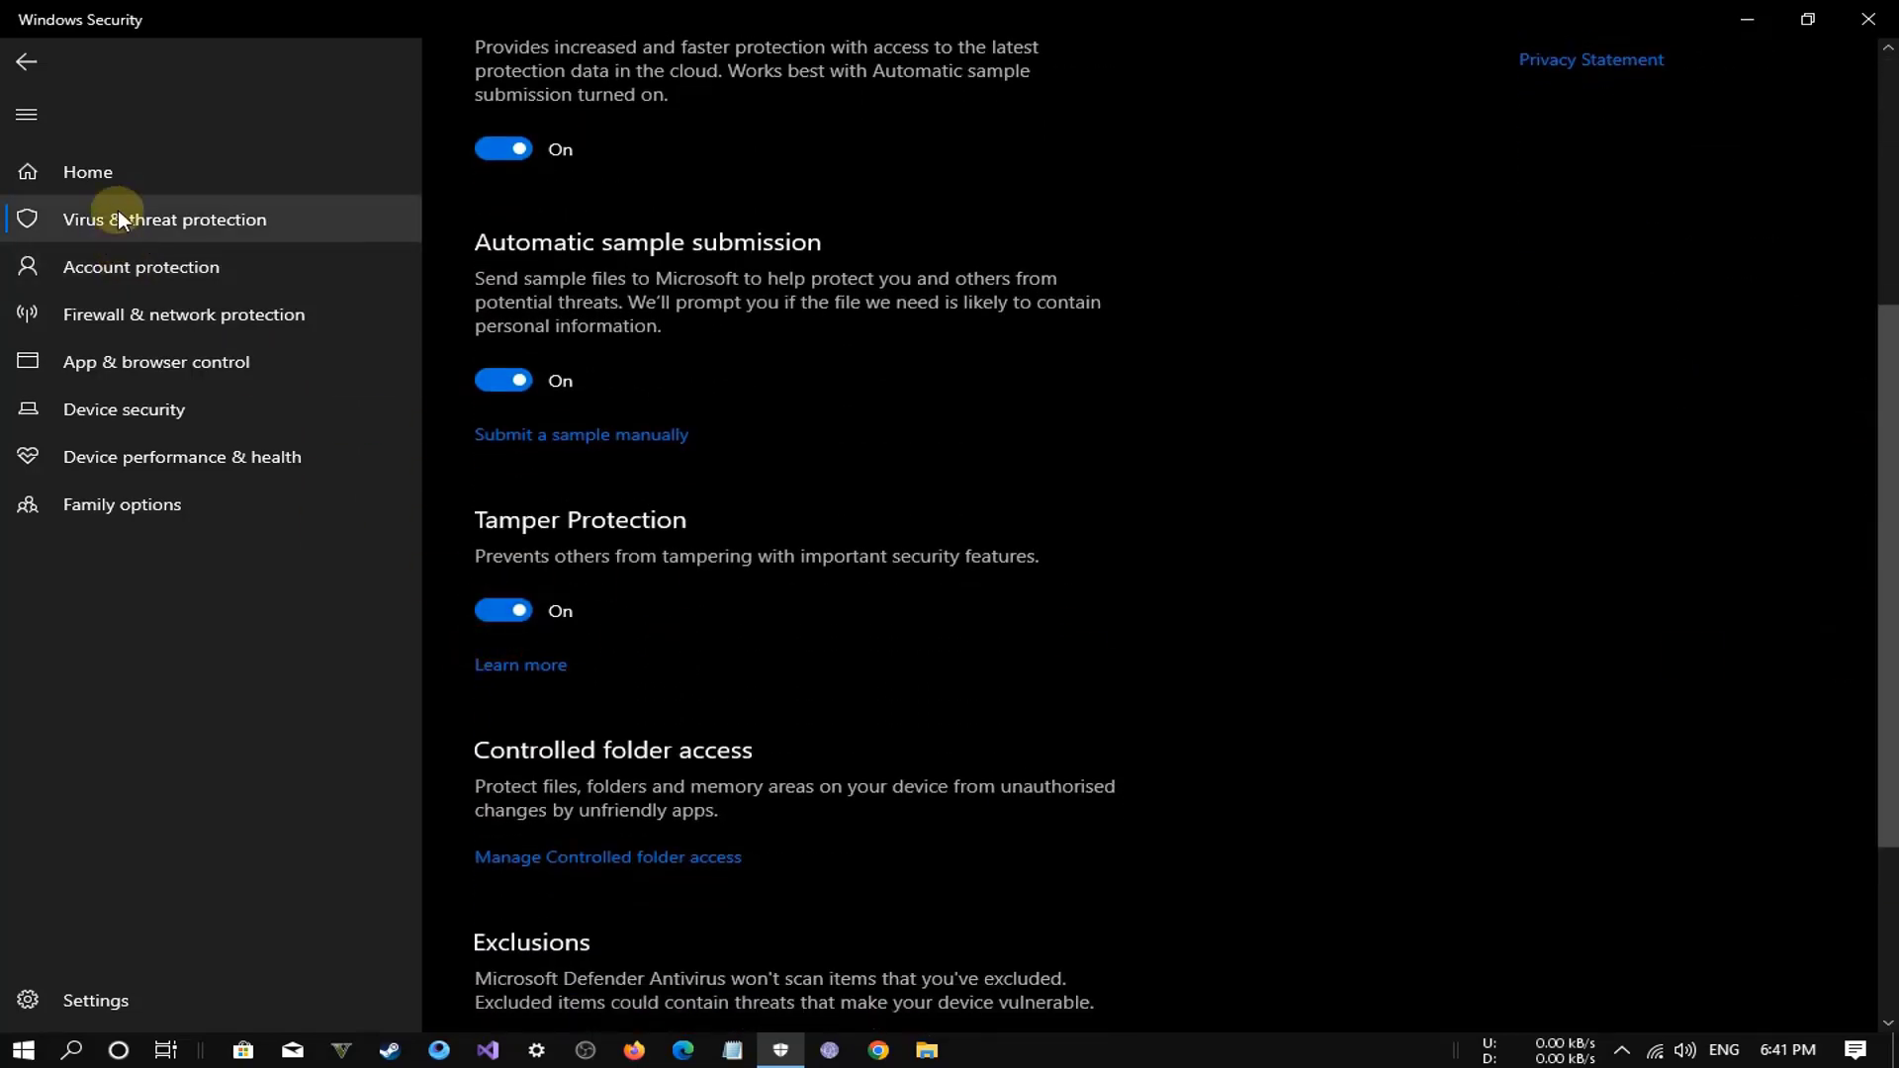
- Return to the Windows Security home overview and review the Virus & threat protection page
click(117, 180)
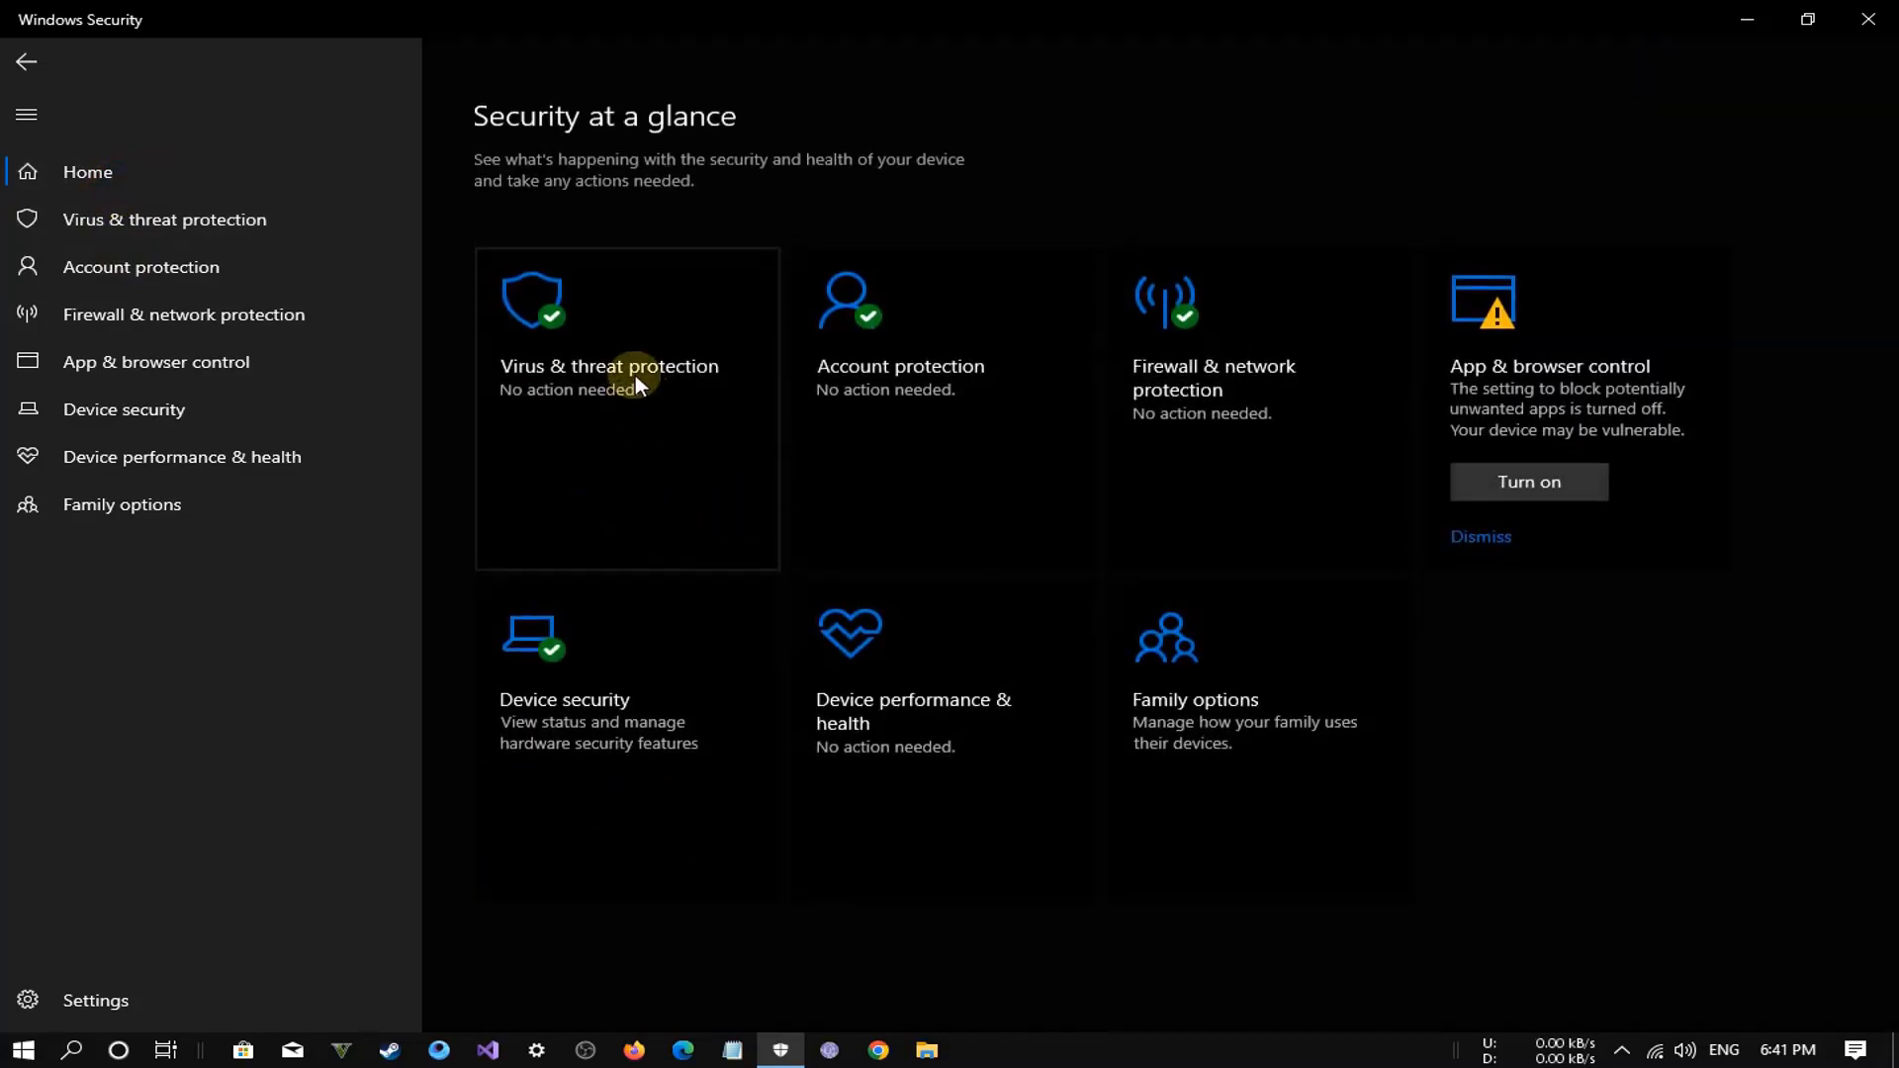
click(635, 384)
scroll(742, 396, down, 1)
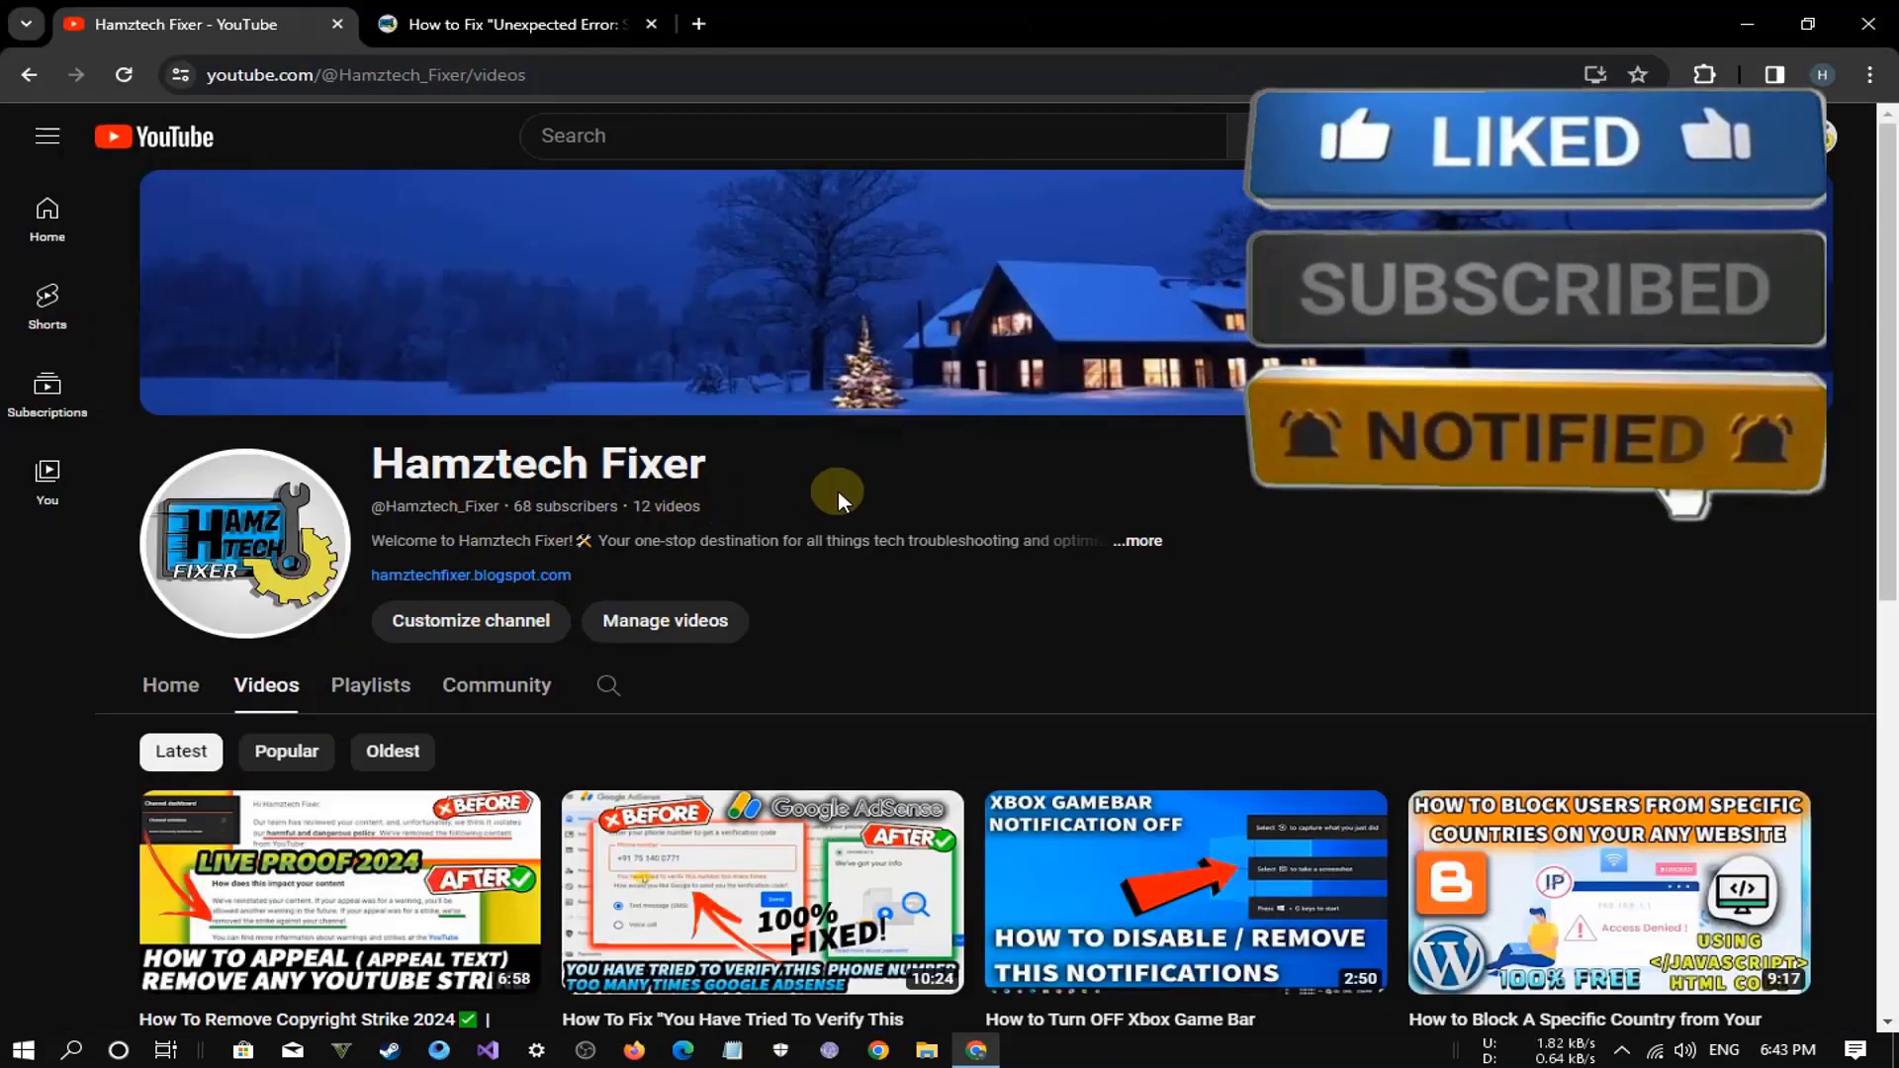
- Minimize the browser window showing the YouTube channel to reveal the desktop
click(1746, 24)
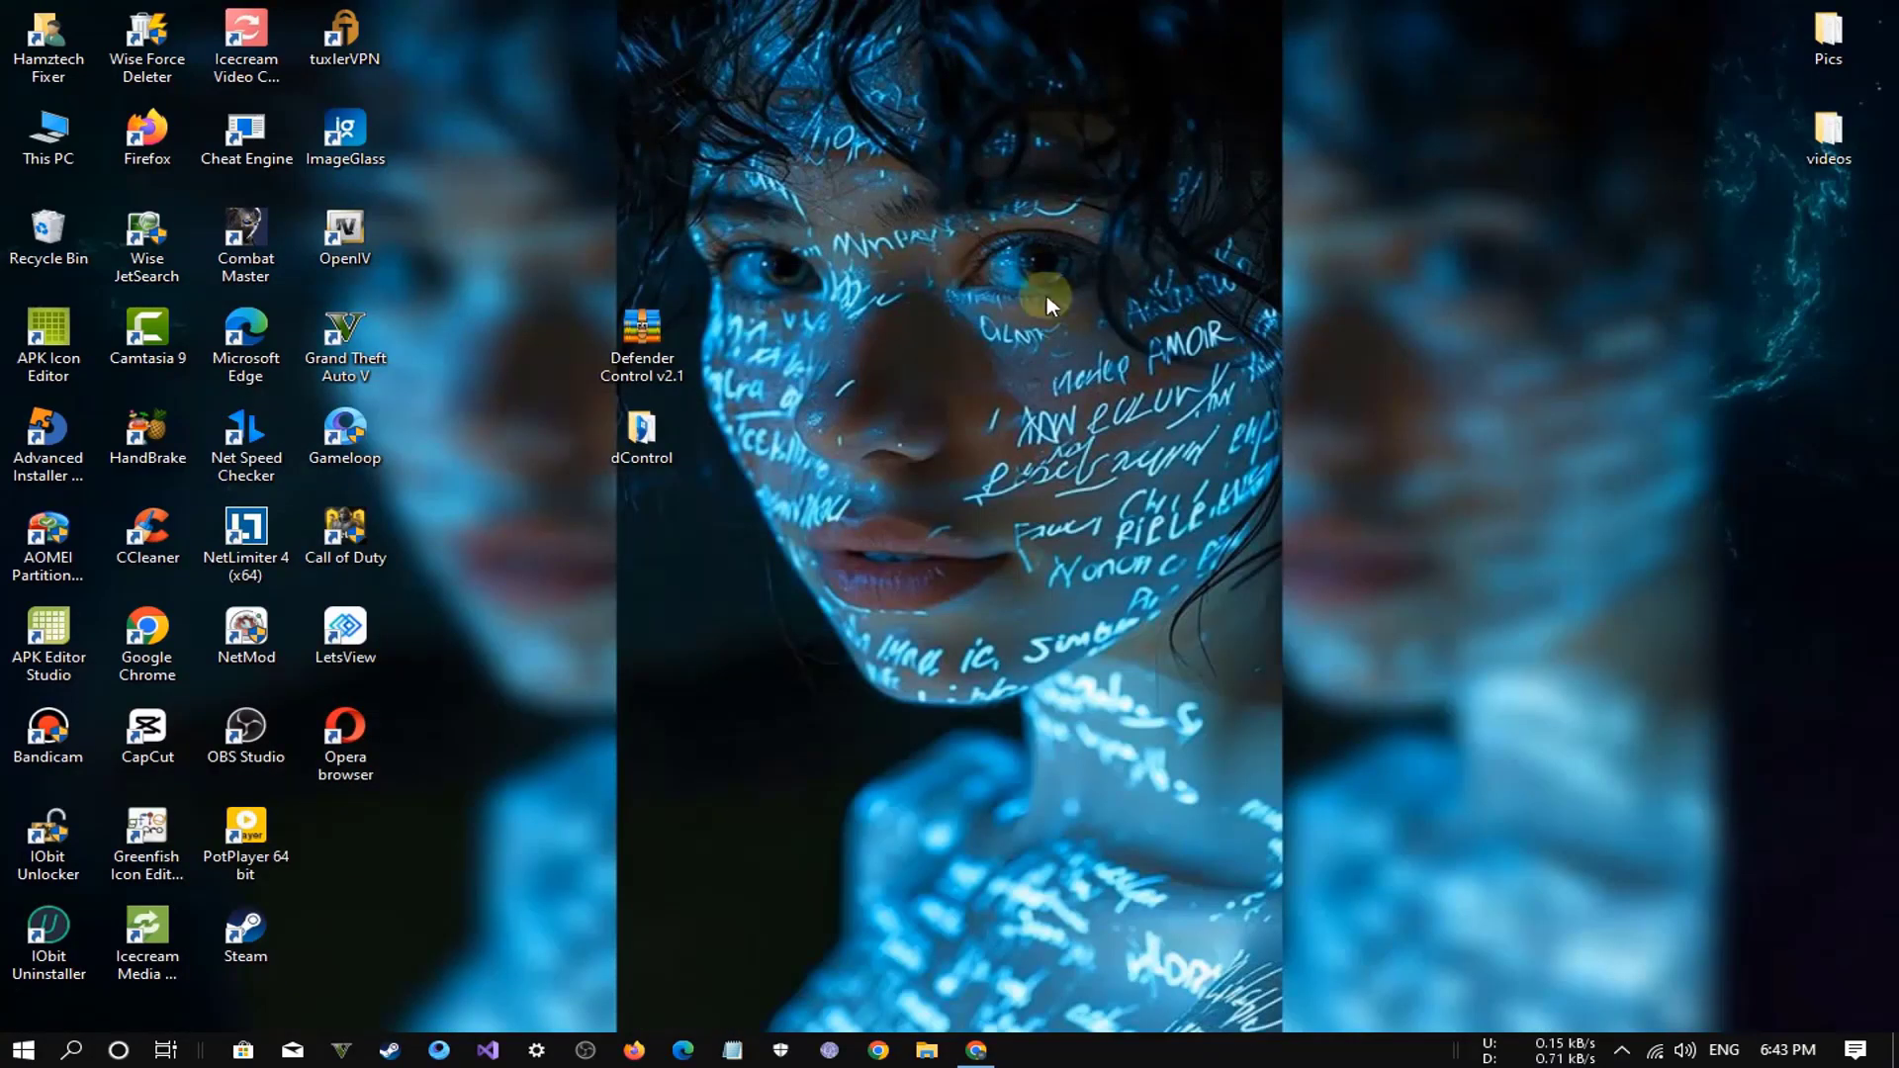